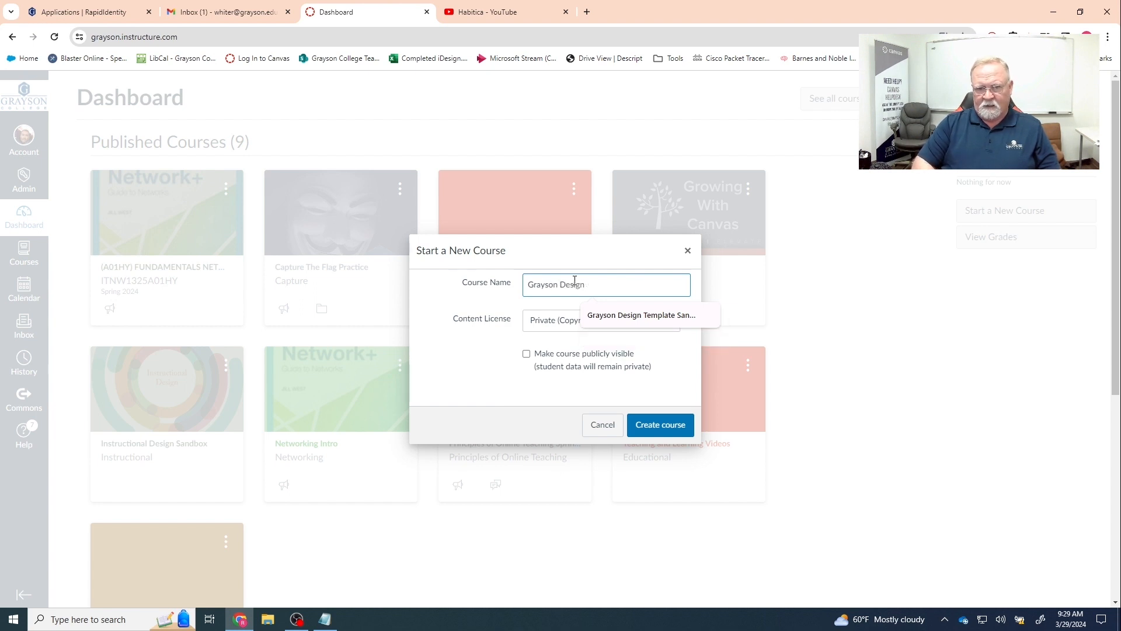
# - Create the Grayson Design Sandbox course with the suggested short name and a Public Domain content license
pyautogui.write('Sandbox')
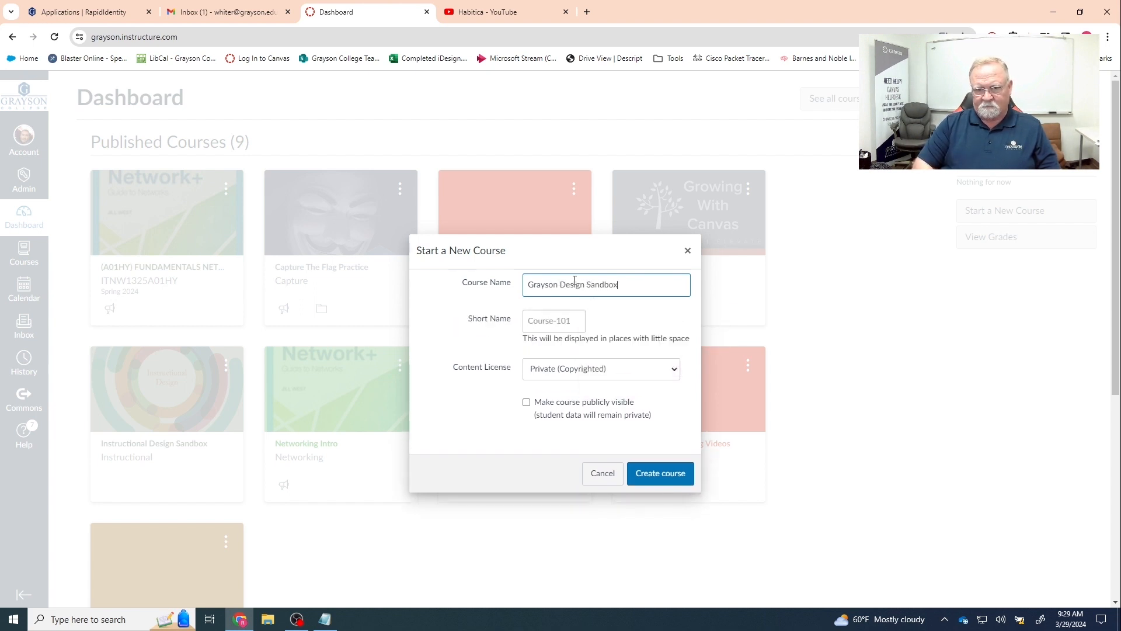
pyautogui.click(554, 320)
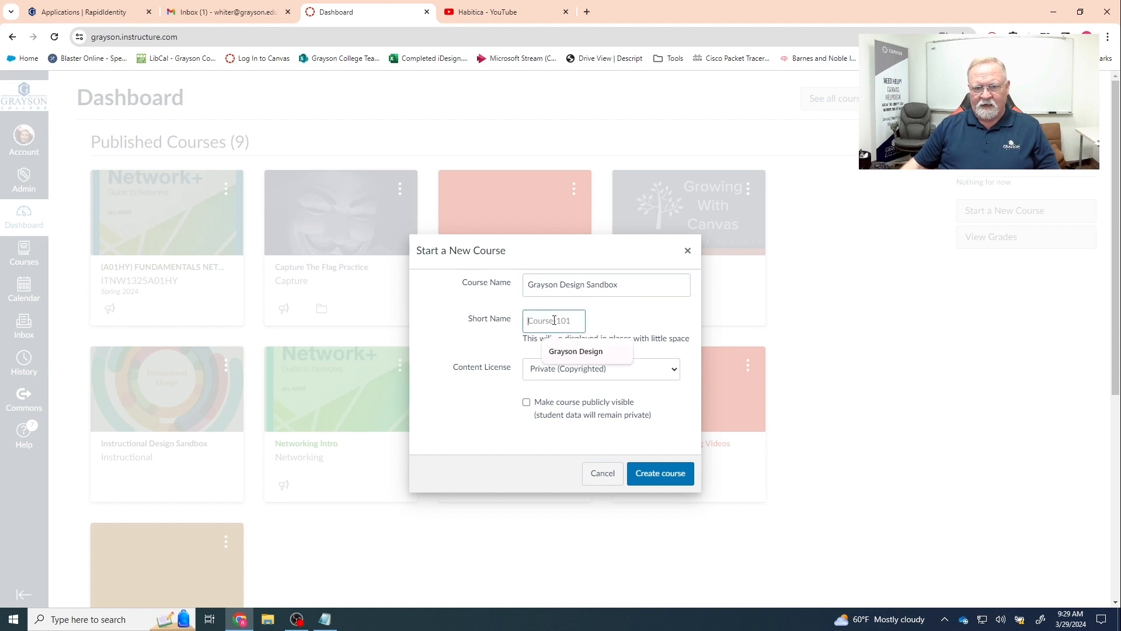
pyautogui.click(564, 350)
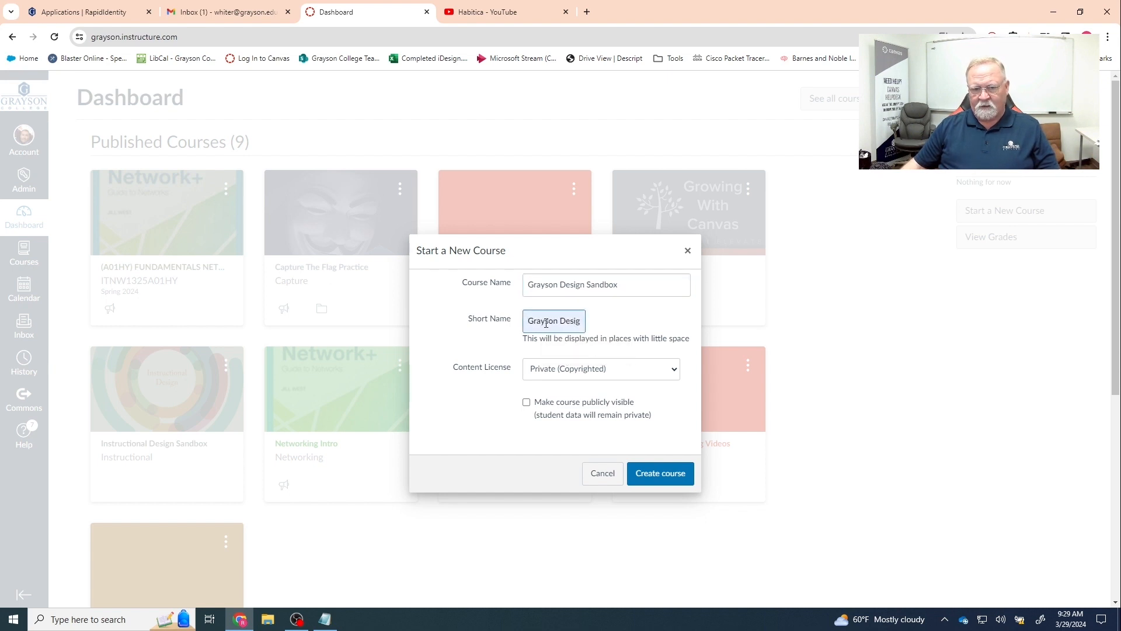
pyautogui.click(557, 372)
pyautogui.click(556, 397)
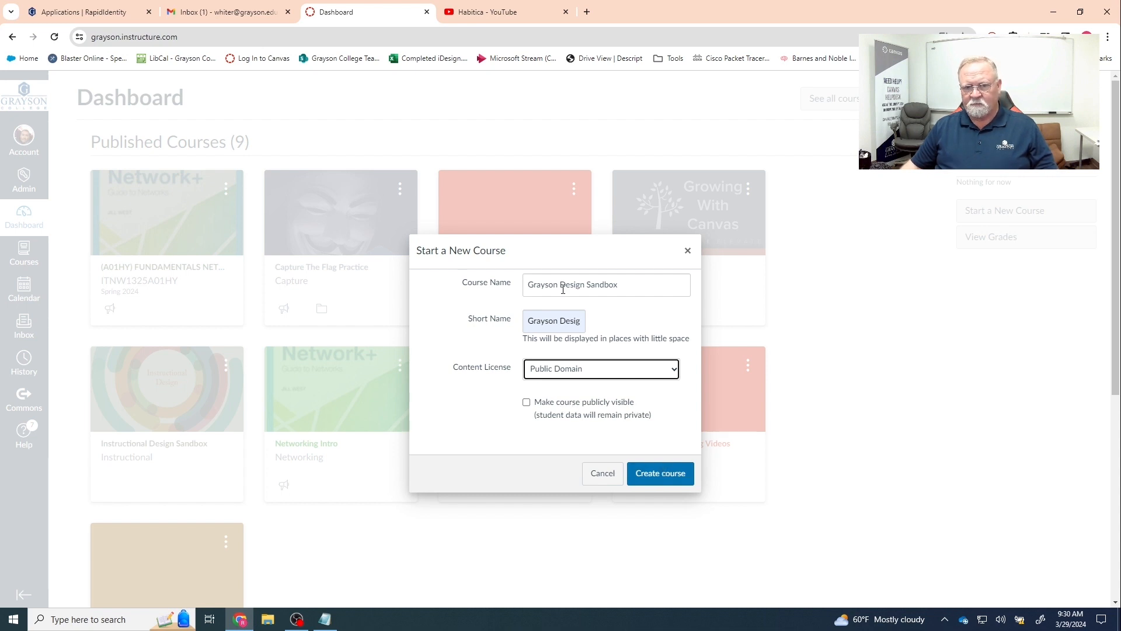
pyautogui.click(662, 477)
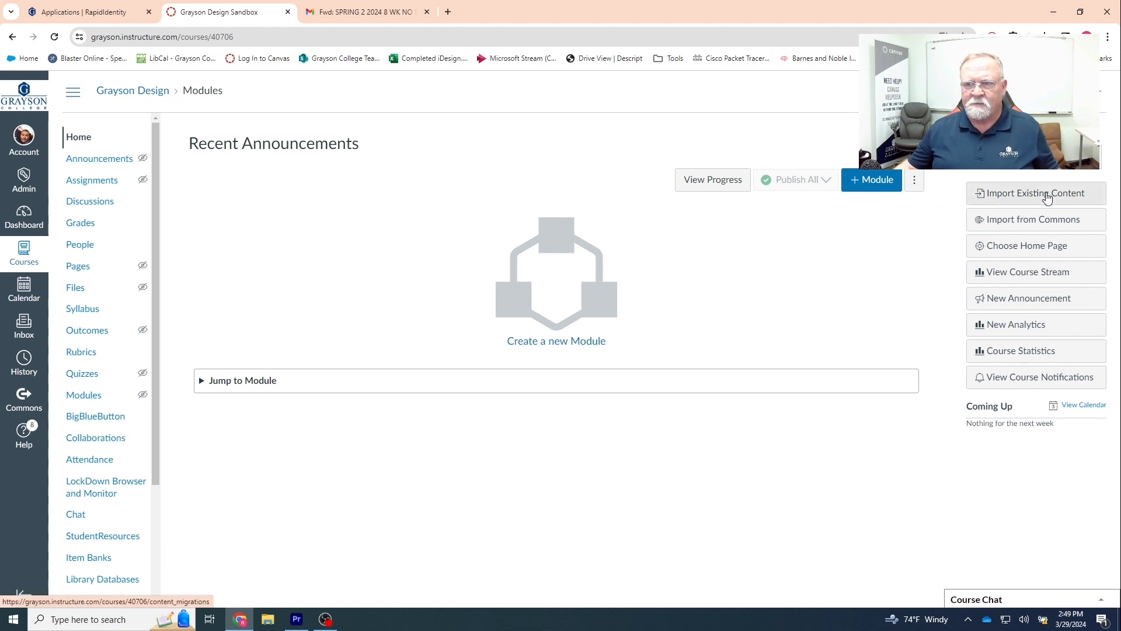
# - Search Commons for 'Grayson' and open the Grayson Design Sandbox resource
pyautogui.click(1033, 227)
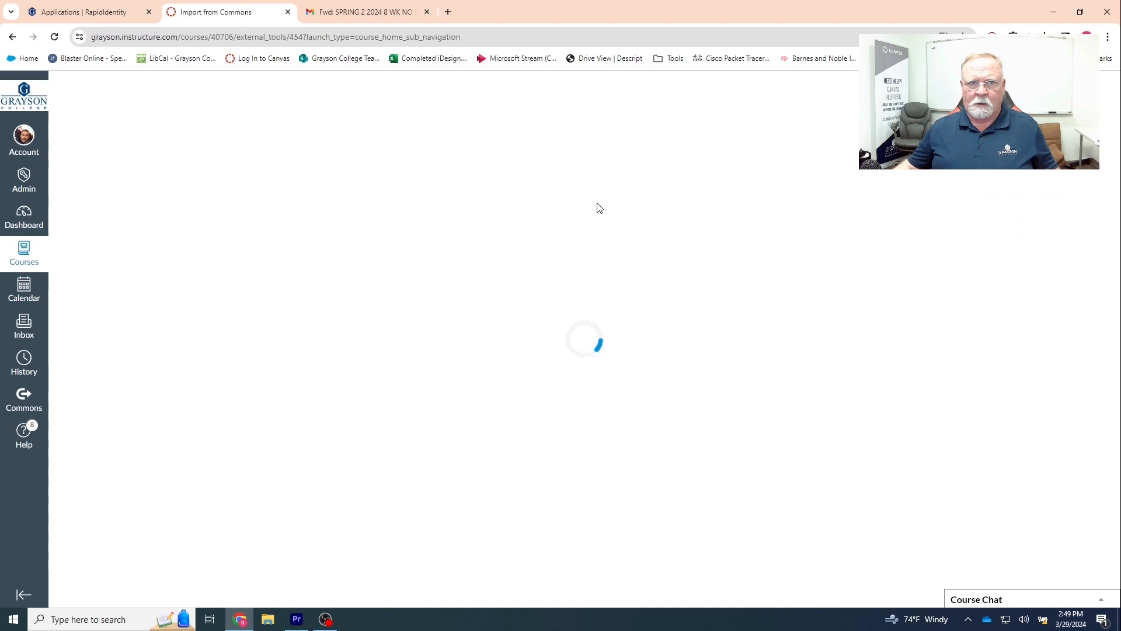
pyautogui.click(253, 196)
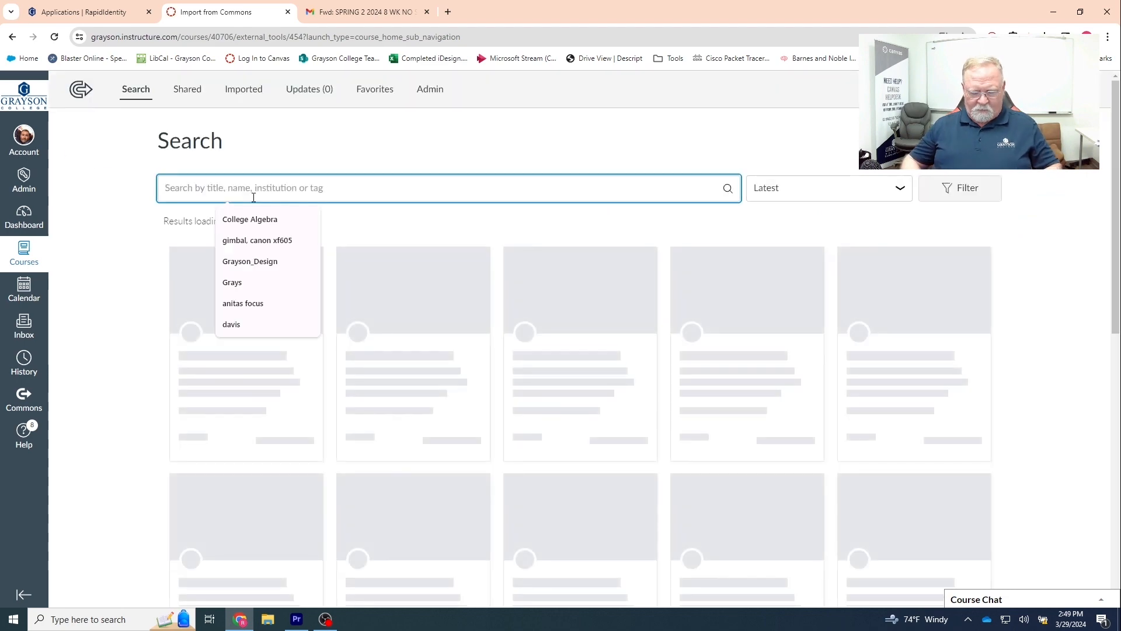
pyautogui.write('Grayson')
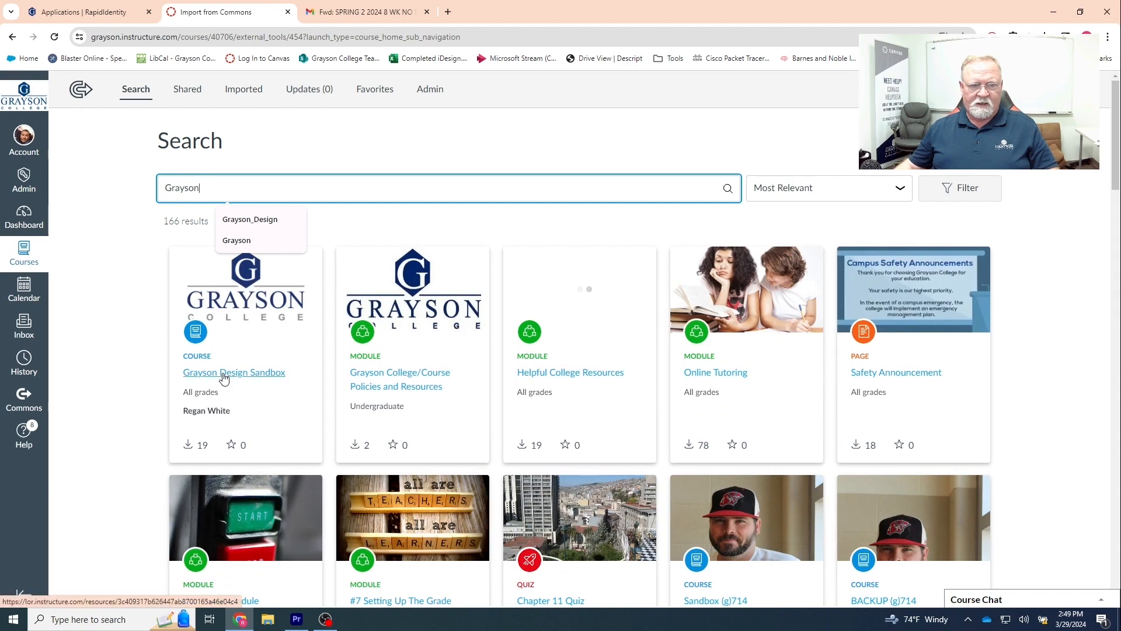
pyautogui.click(223, 374)
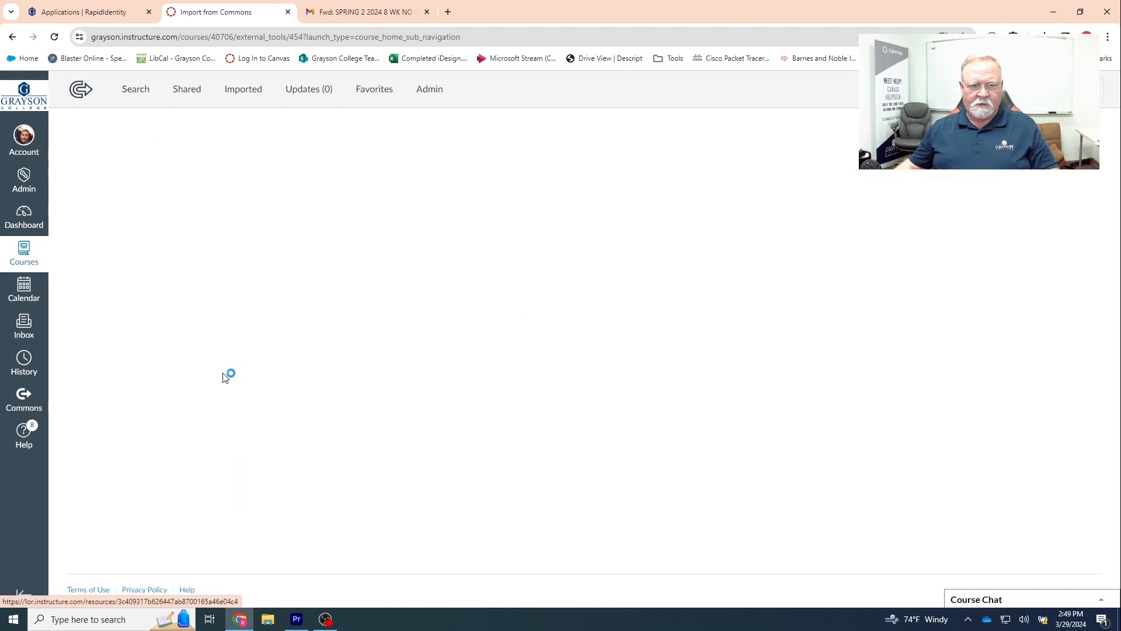
# - Import the resource into the Grayson Design Sandbox course, then go back to the Dashboard
pyautogui.click(1022, 311)
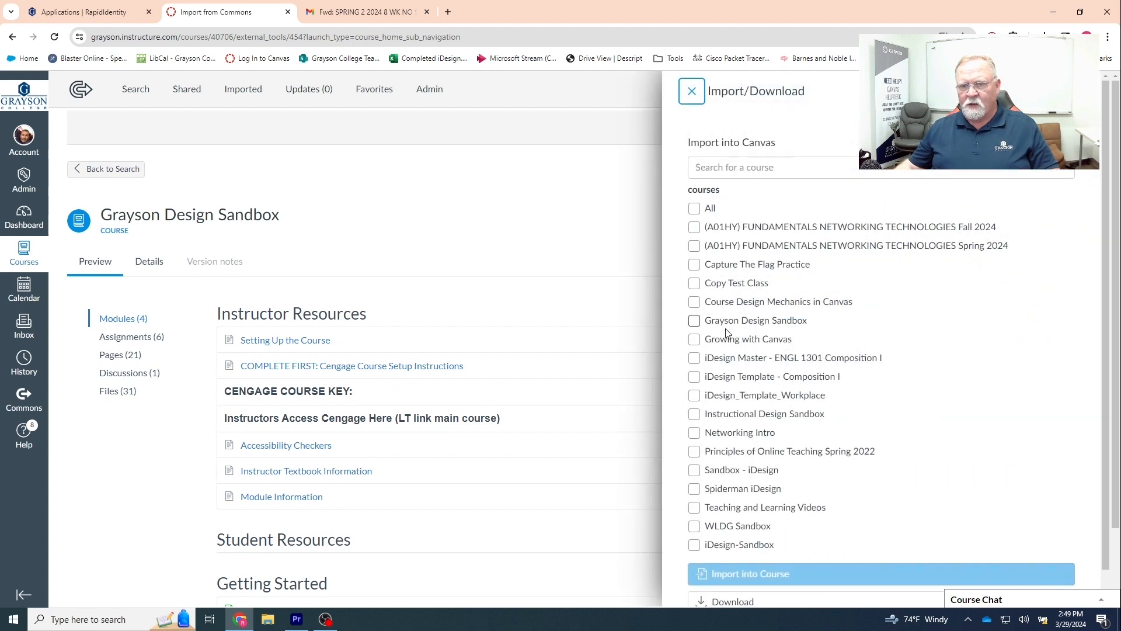
pyautogui.click(694, 321)
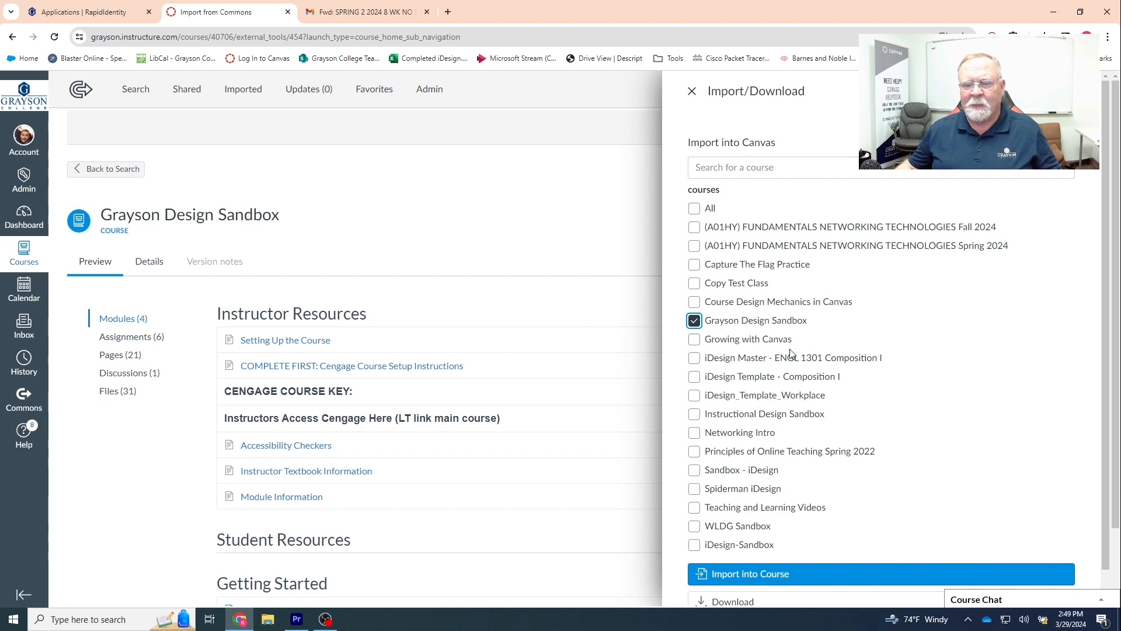
pyautogui.scroll(-1, 830, 527)
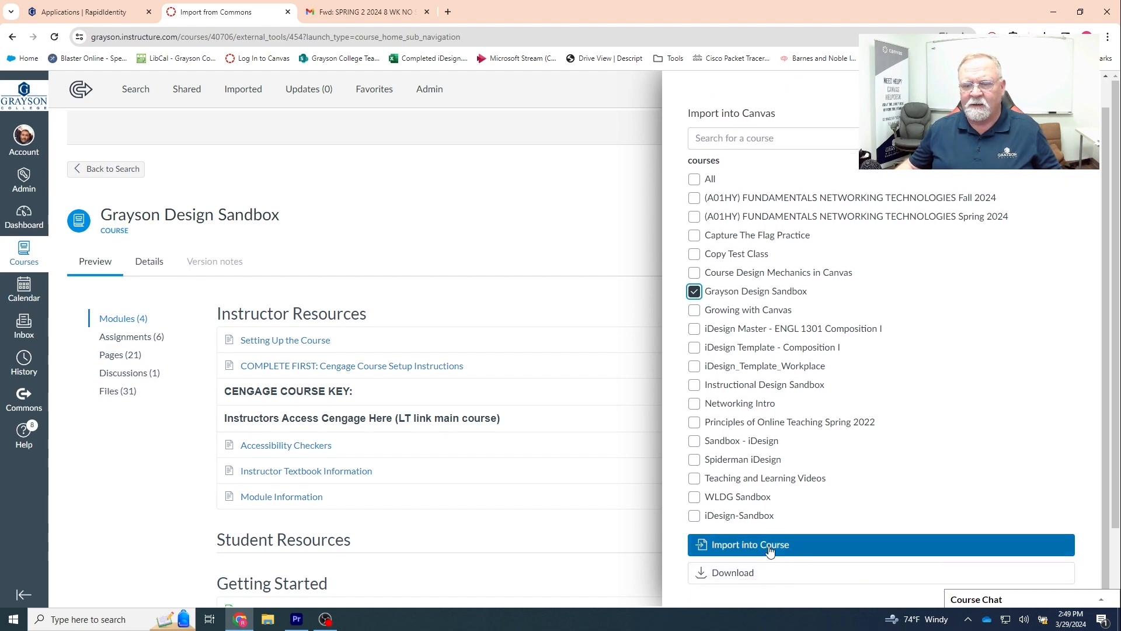
pyautogui.click(791, 548)
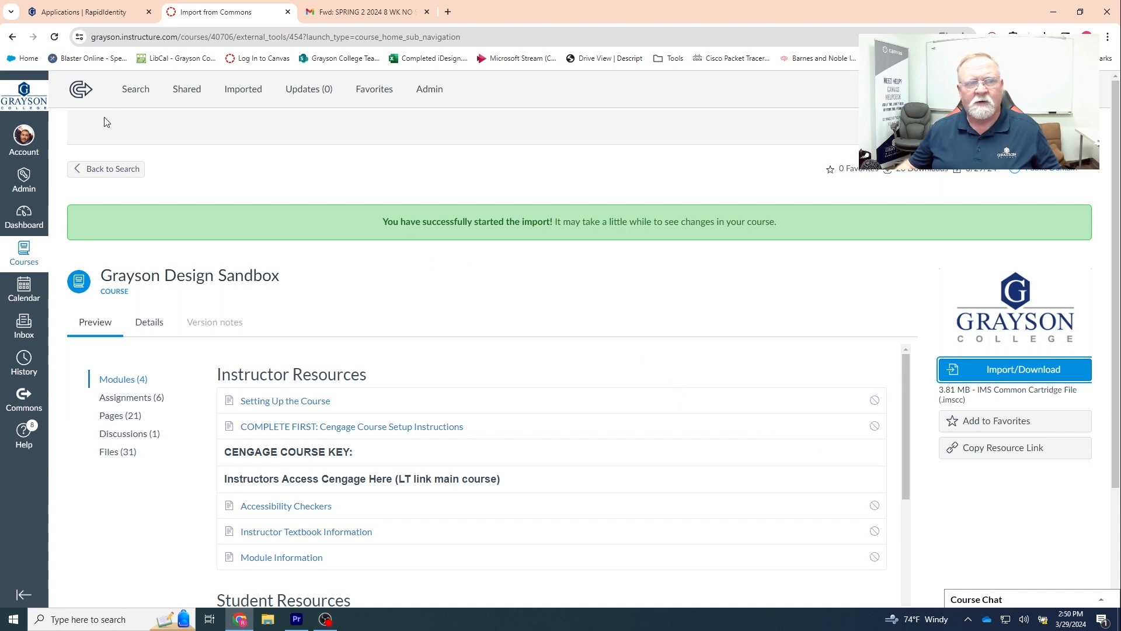
pyautogui.click(24, 219)
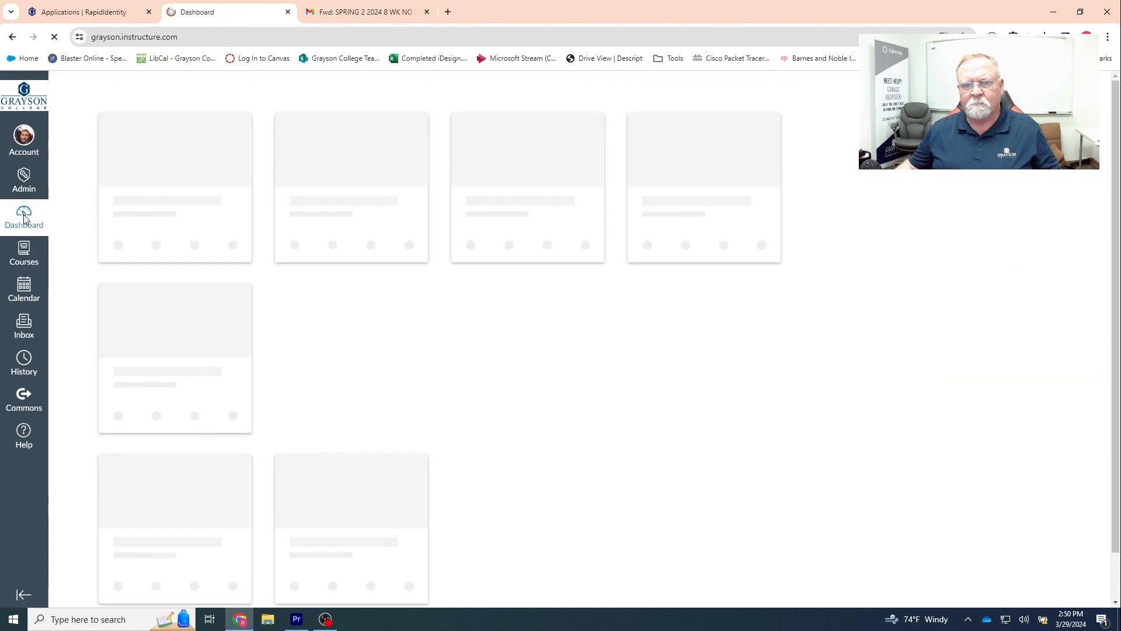
# - Open the Grayson Design Sandbox course from the Dashboard, reload its home page and view its Modules
pyautogui.scroll(-5, 409, 283)
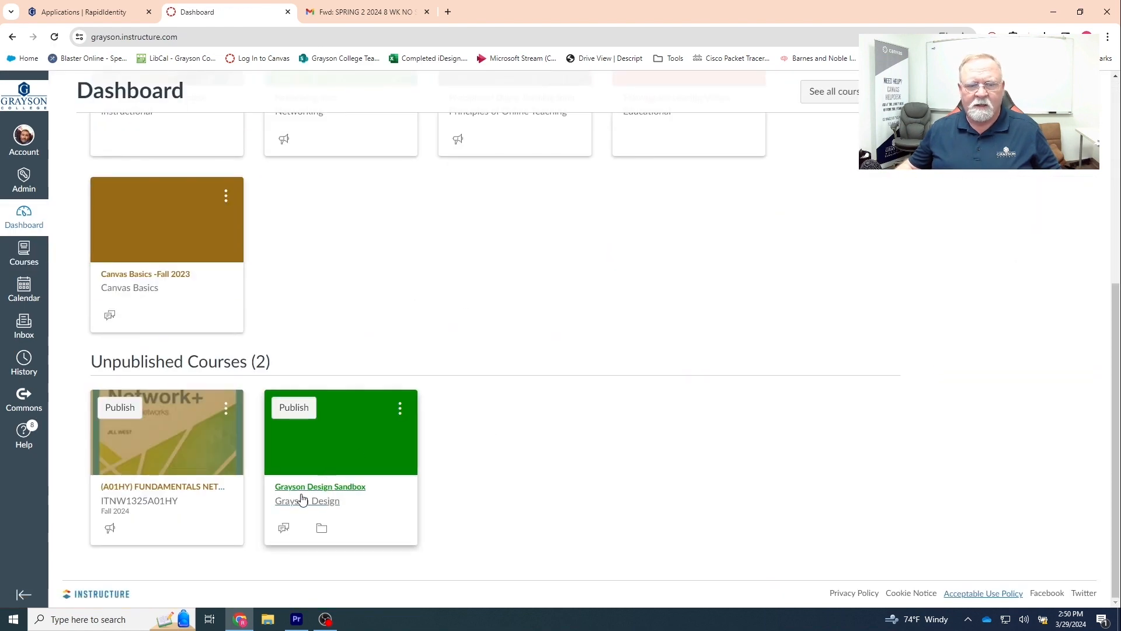
pyautogui.click(322, 495)
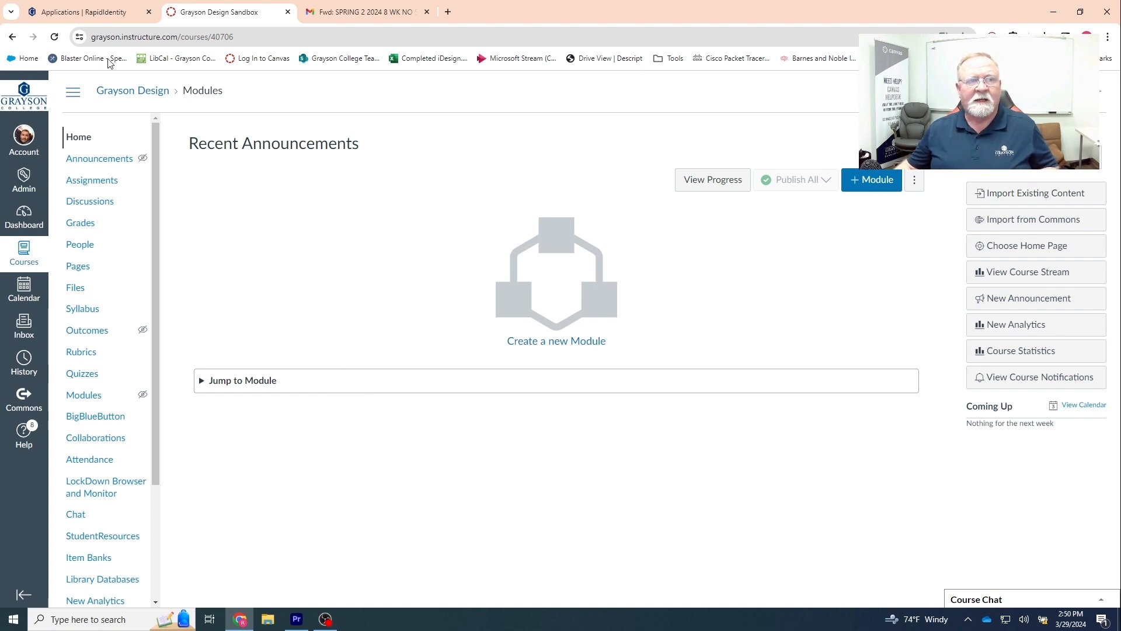
pyautogui.click(55, 38)
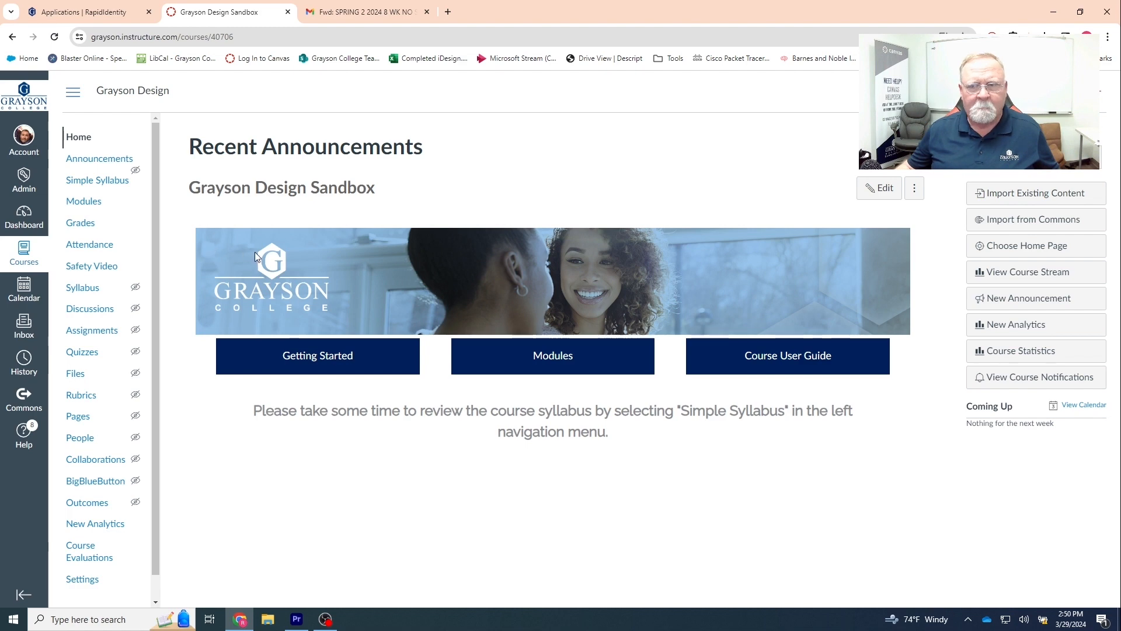
pyautogui.click(86, 204)
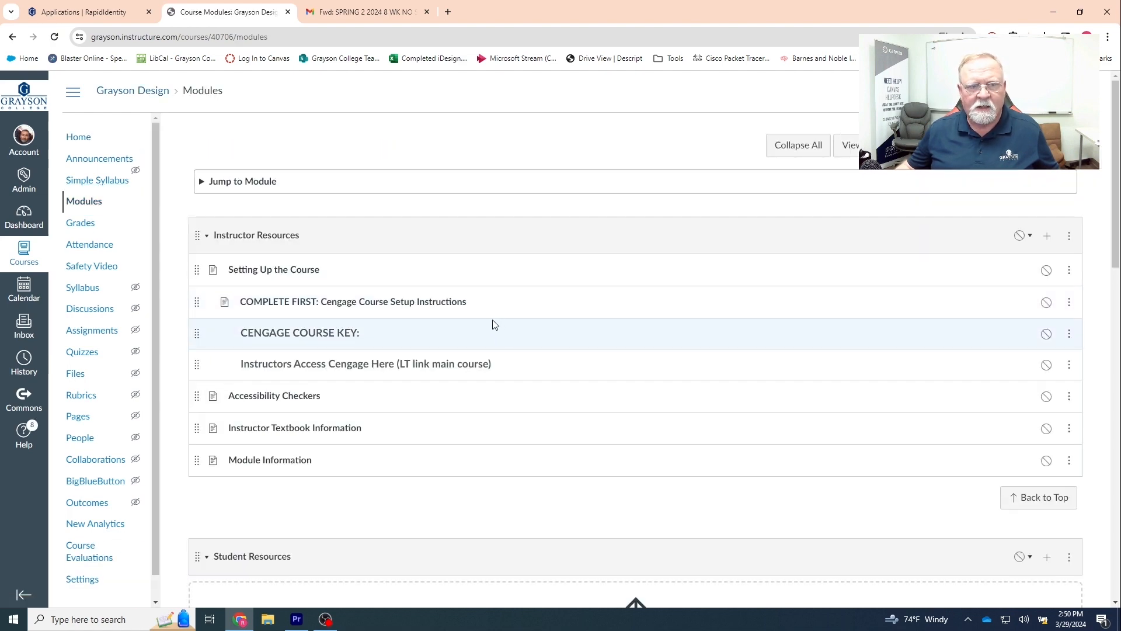
pyautogui.scroll(-10, 409, 298)
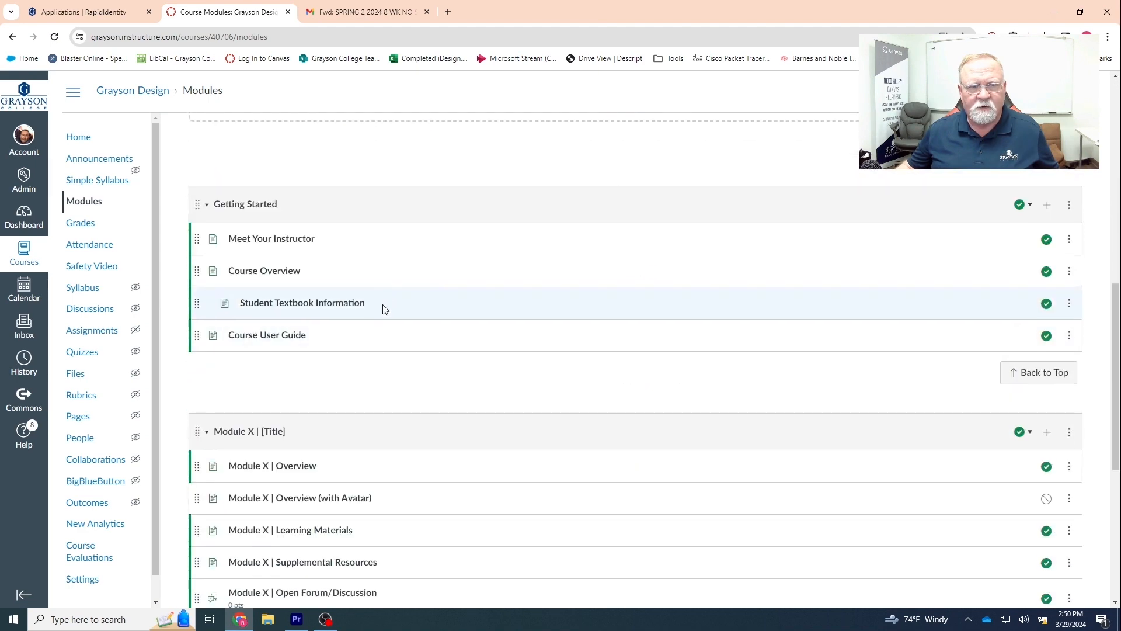
pyautogui.scroll(-6, 387, 301)
pyautogui.scroll(2, 292, 215)
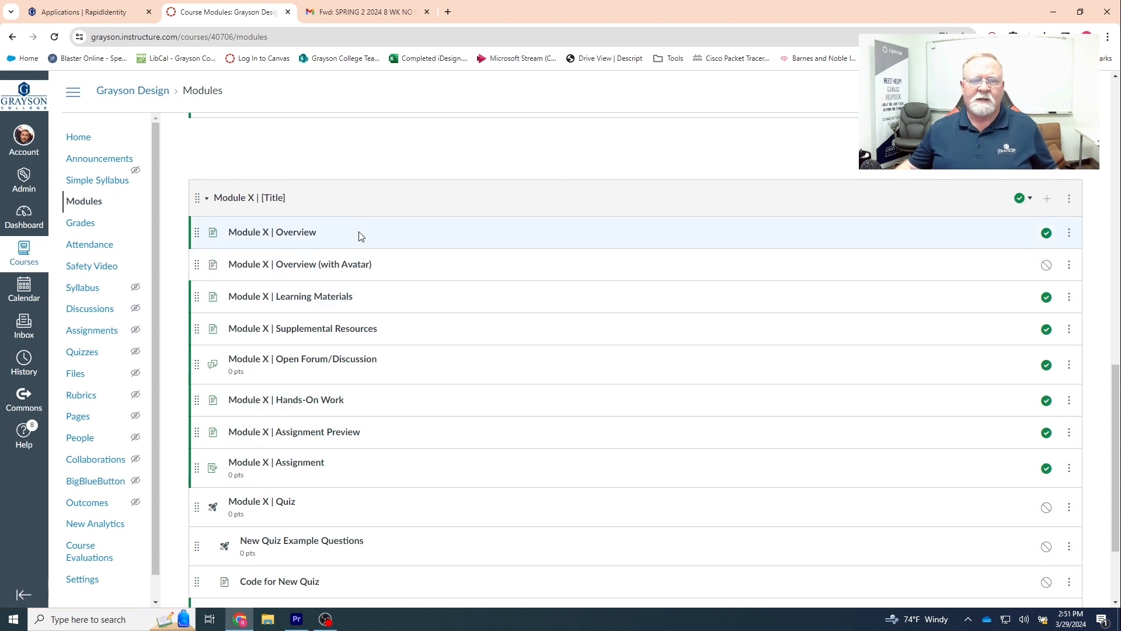
pyautogui.scroll(8, 403, 253)
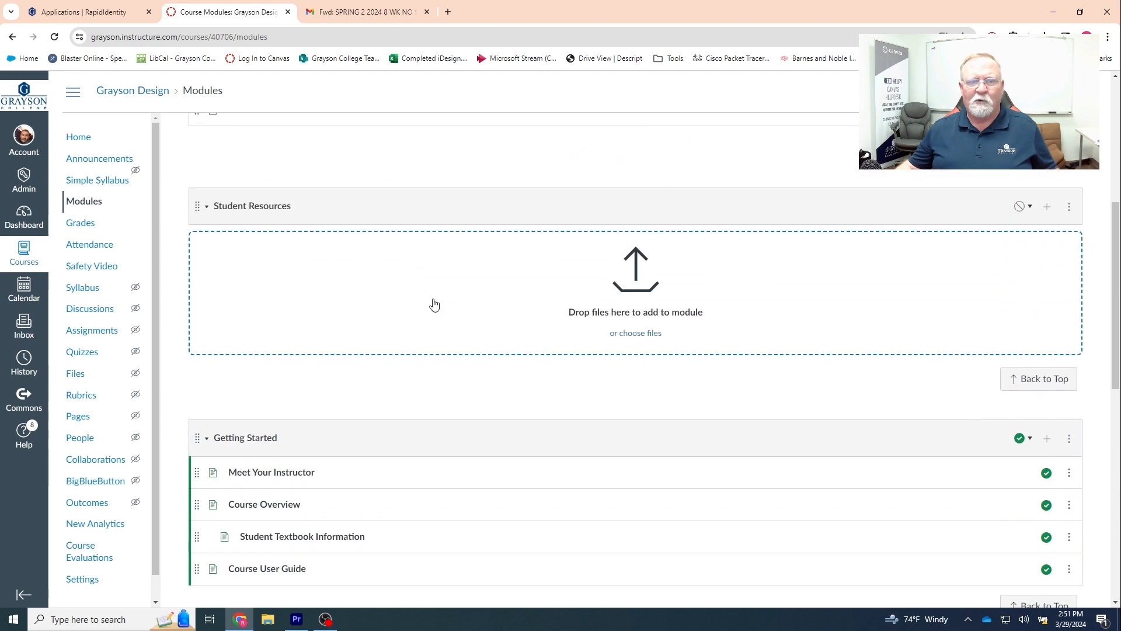
pyautogui.scroll(2, 467, 316)
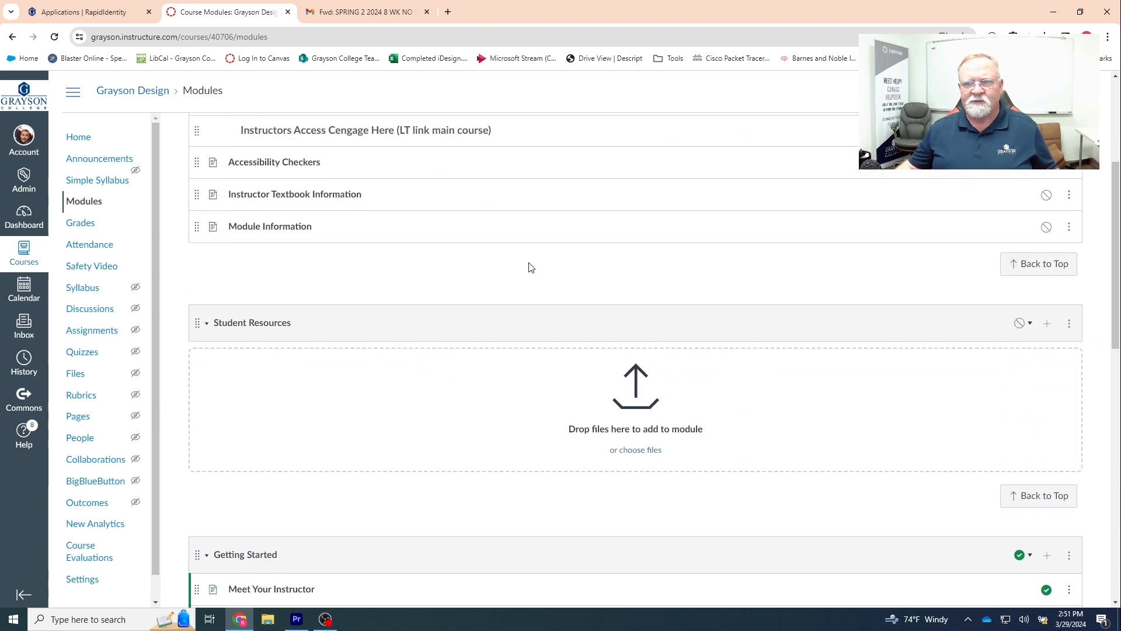
pyautogui.scroll(2, 530, 268)
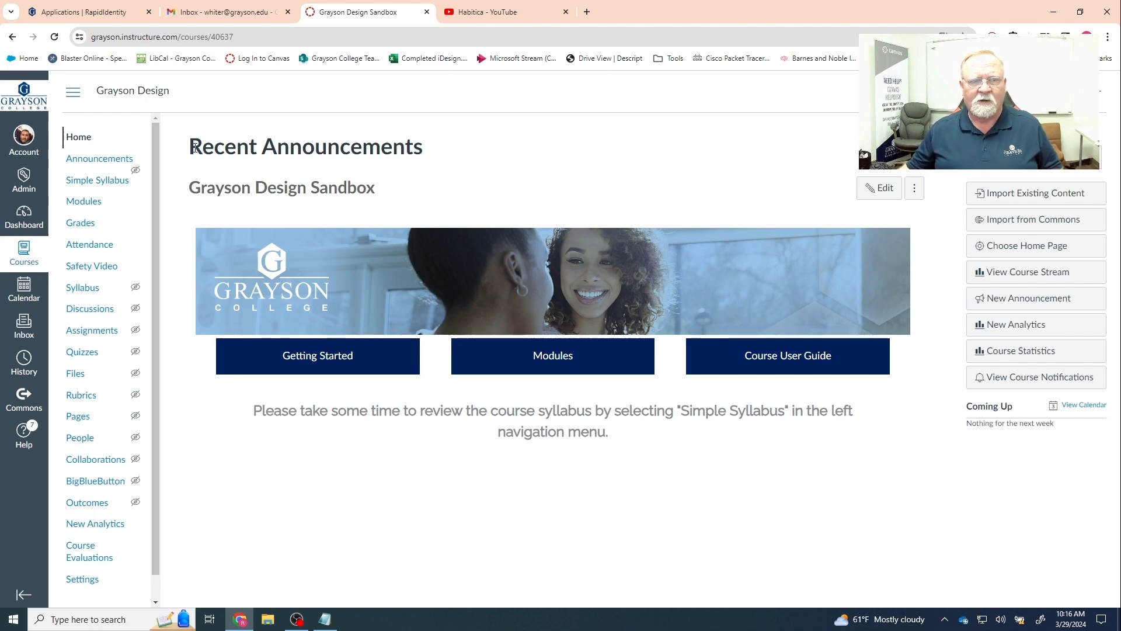
# - Open the Meet Your Instructor page from Getting Started and put it into edit mode
pyautogui.moveTo(194, 147); pyautogui.dragTo(426, 150)
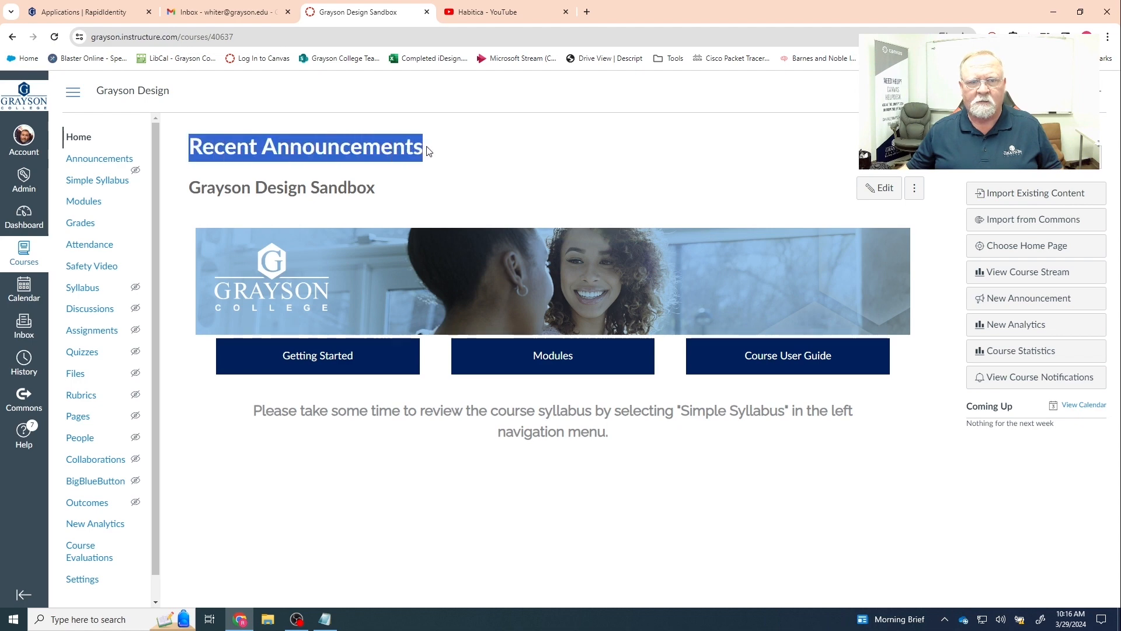
pyautogui.click(429, 152)
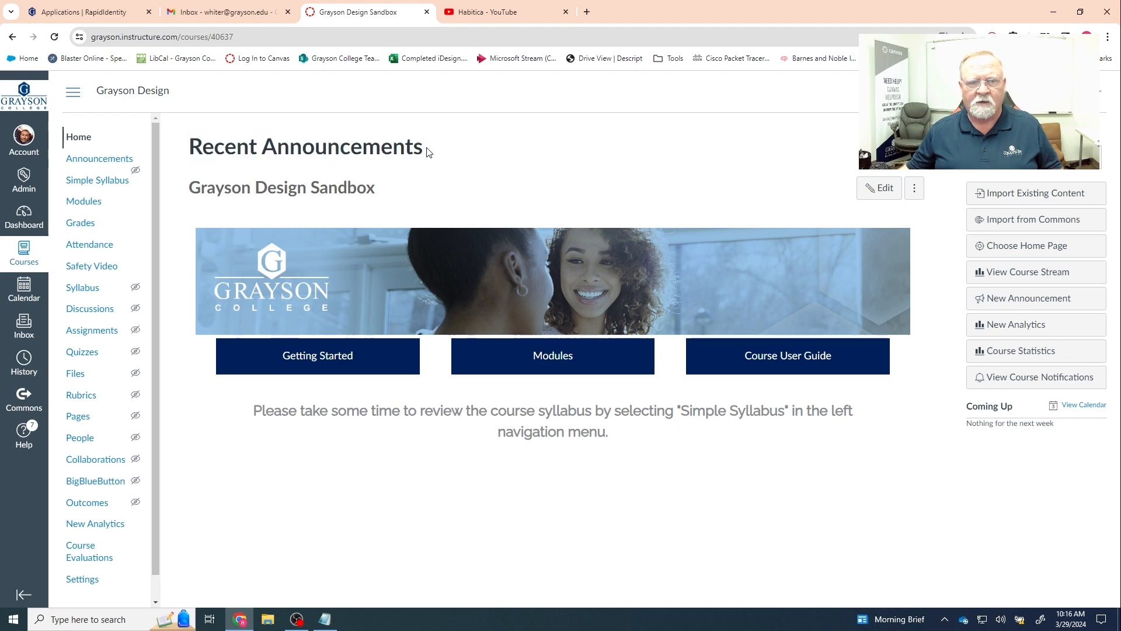
pyautogui.click(327, 360)
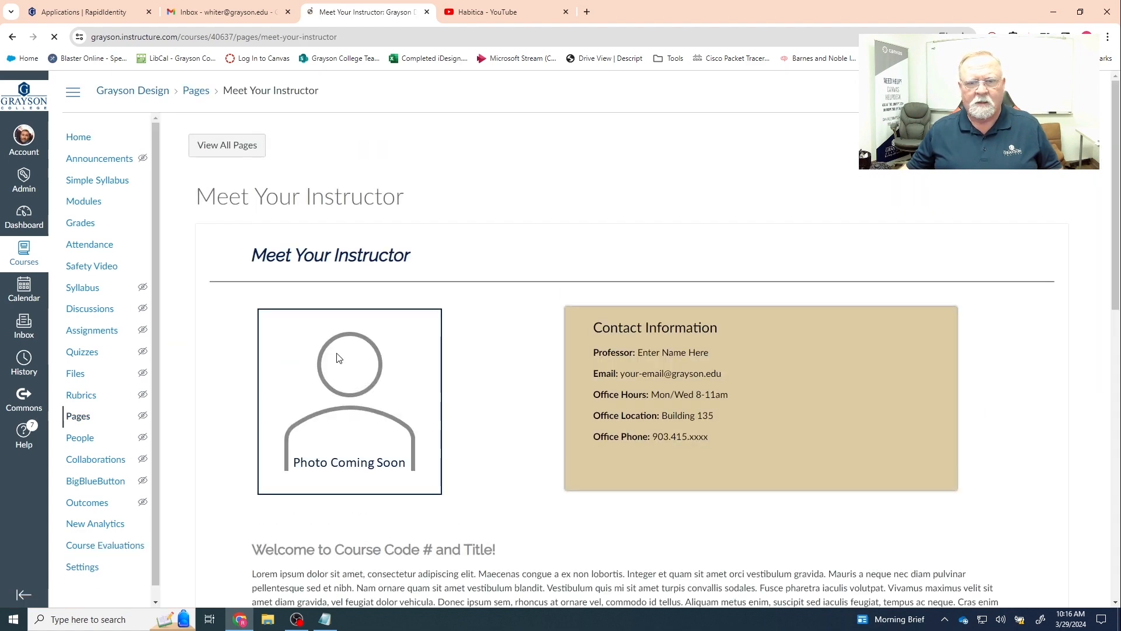
pyautogui.scroll(-1, 356, 356)
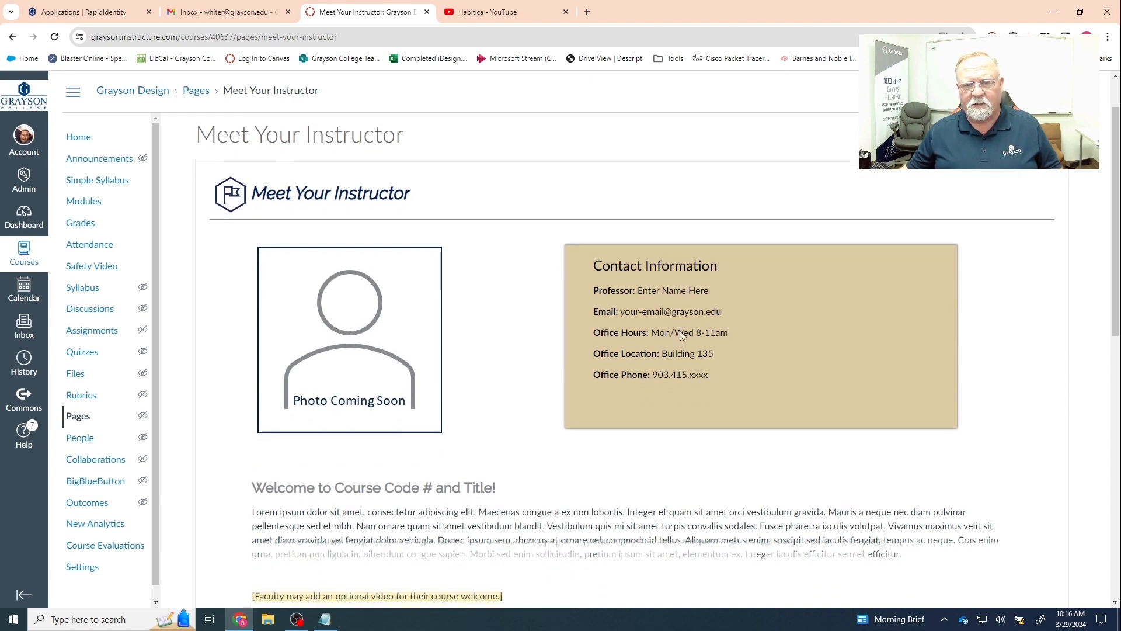
pyautogui.scroll(-2, 672, 327)
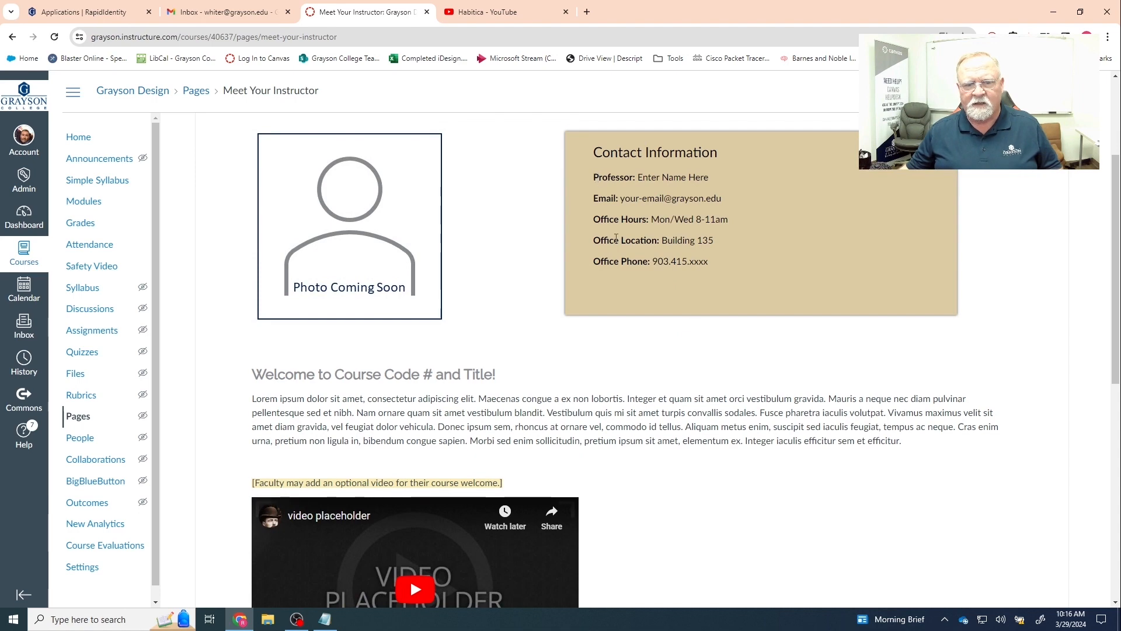
pyautogui.scroll(3, 666, 266)
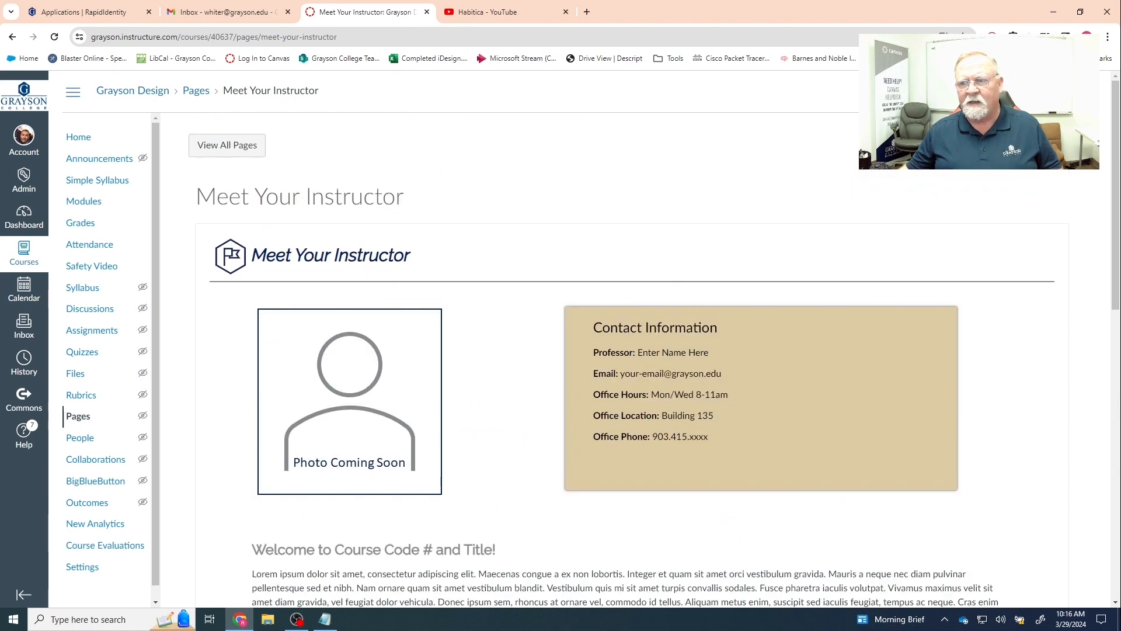
pyautogui.click(1024, 144)
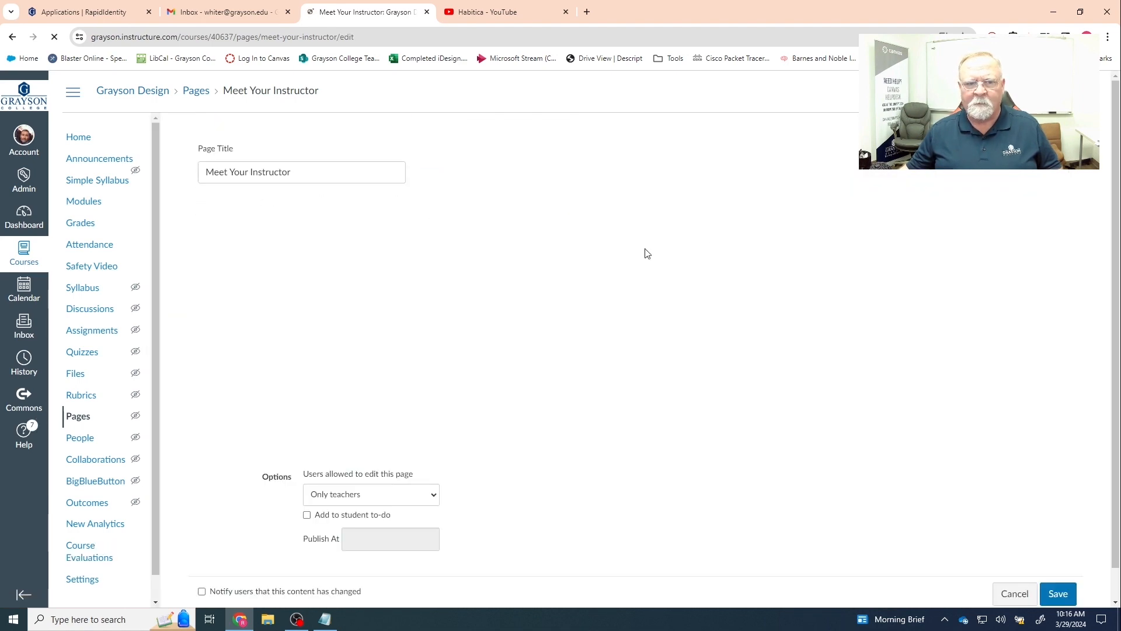
# - Delete the Photo Coming Soon placeholder image from the page
pyautogui.scroll(-4, 618, 280)
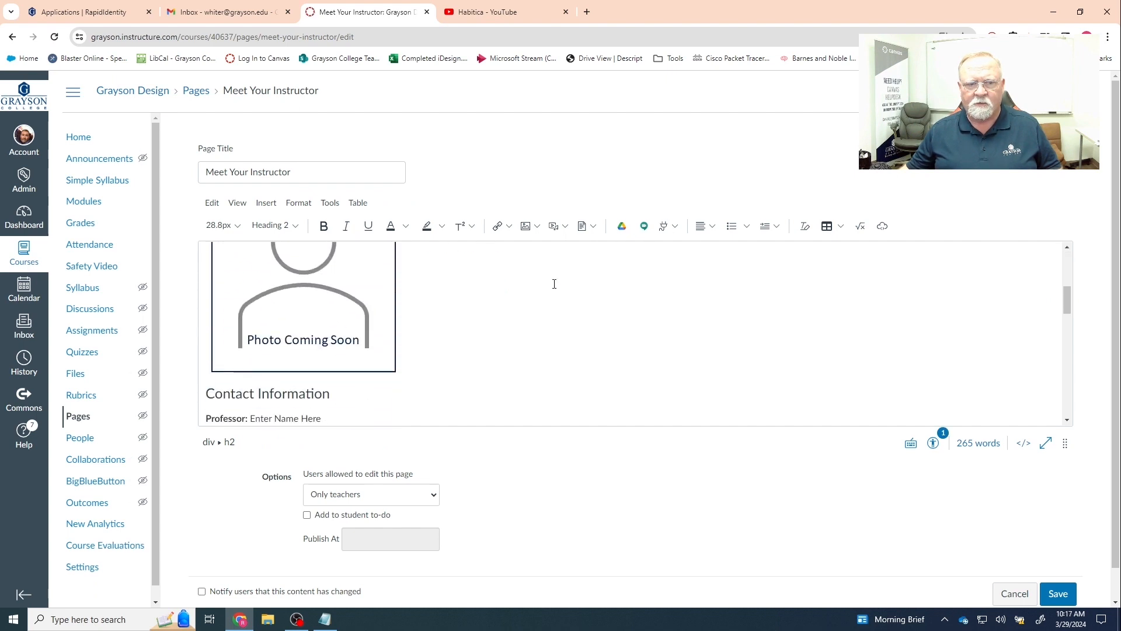
pyautogui.click(303, 286)
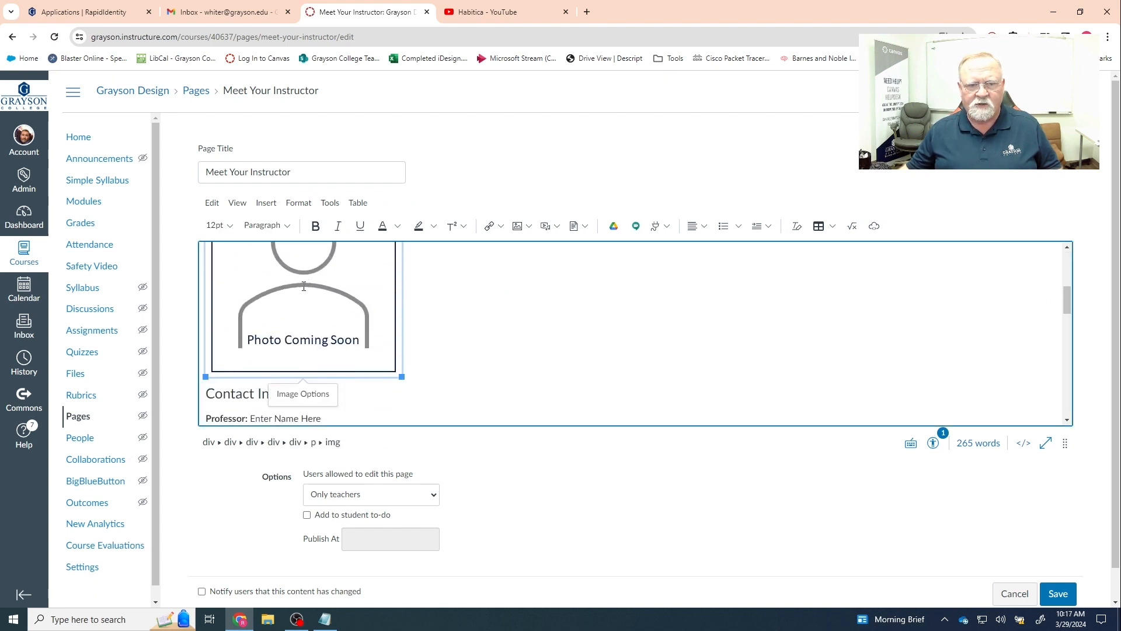
pyautogui.scroll(1, 502, 314)
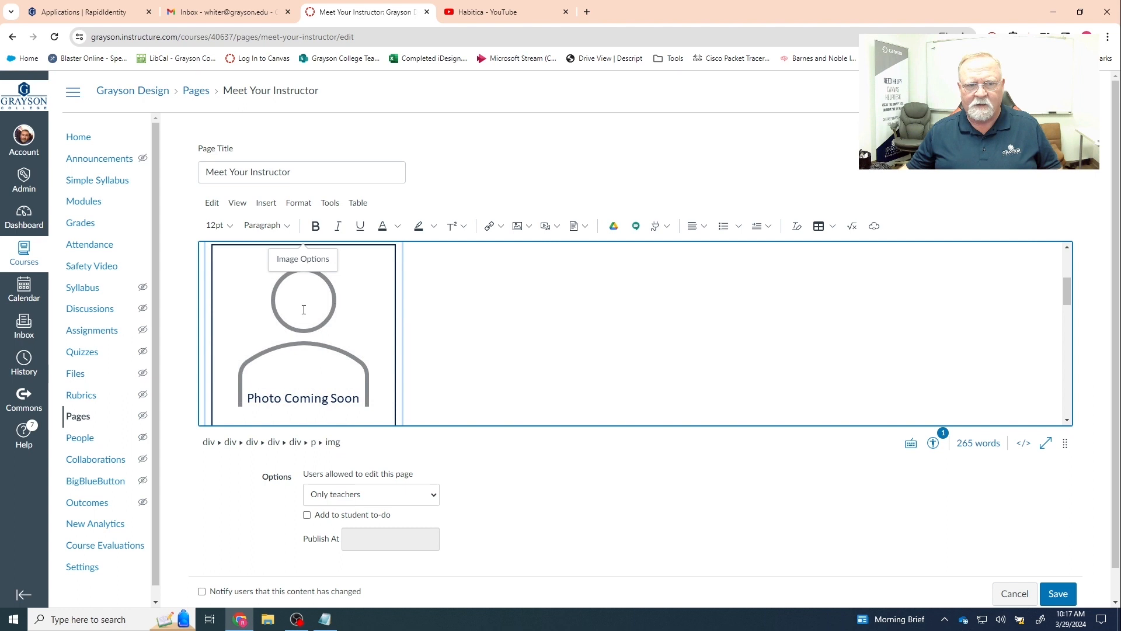
pyautogui.press('Delete')
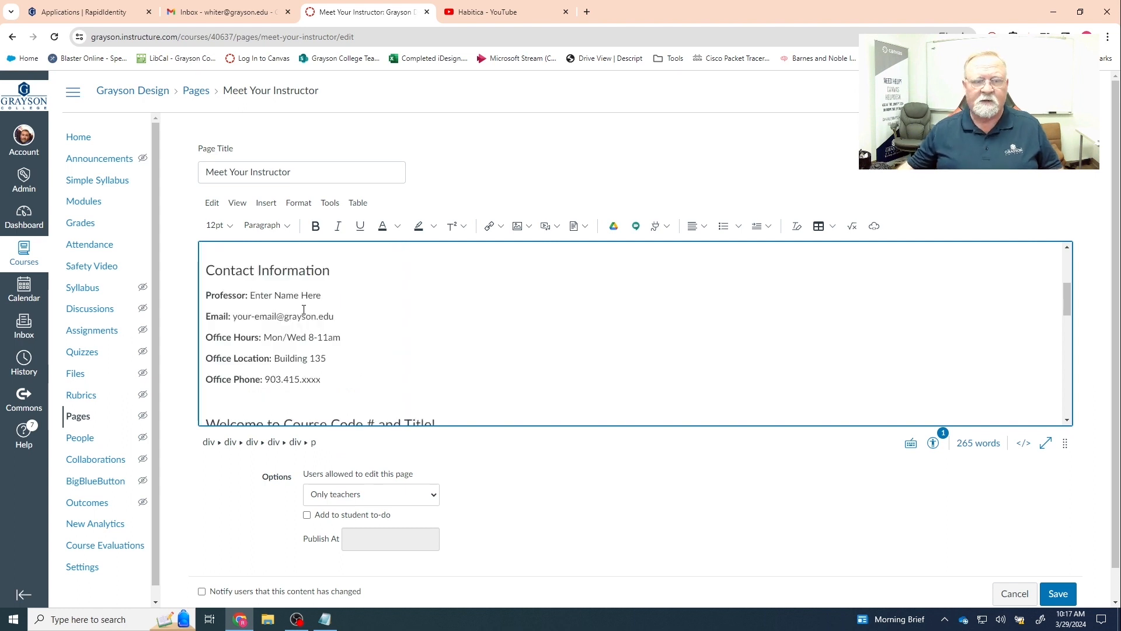
# - Upload AvatarMaker.png from the Pictures folder and insert it into the page
pyautogui.click(519, 230)
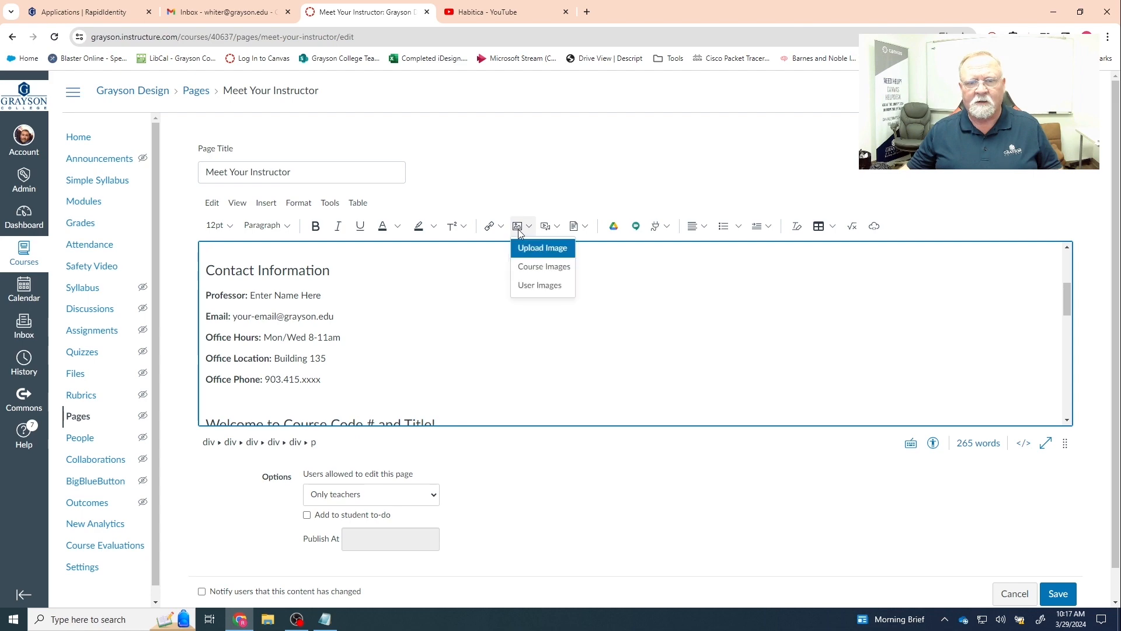
pyautogui.click(531, 249)
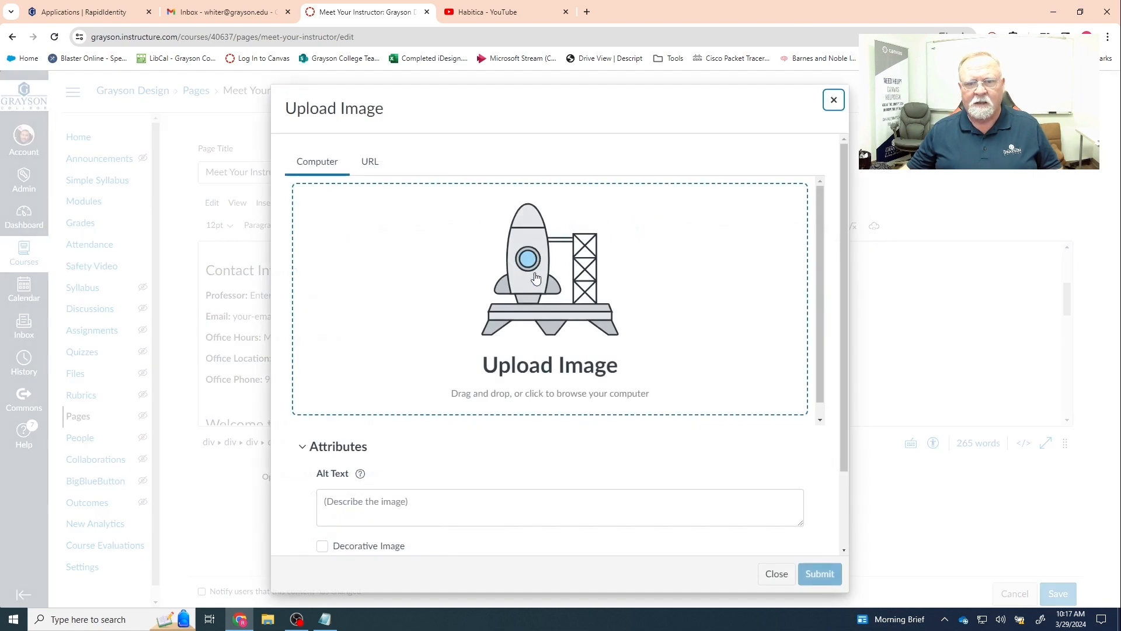
pyautogui.scroll(-1, 565, 308)
pyautogui.click(506, 283)
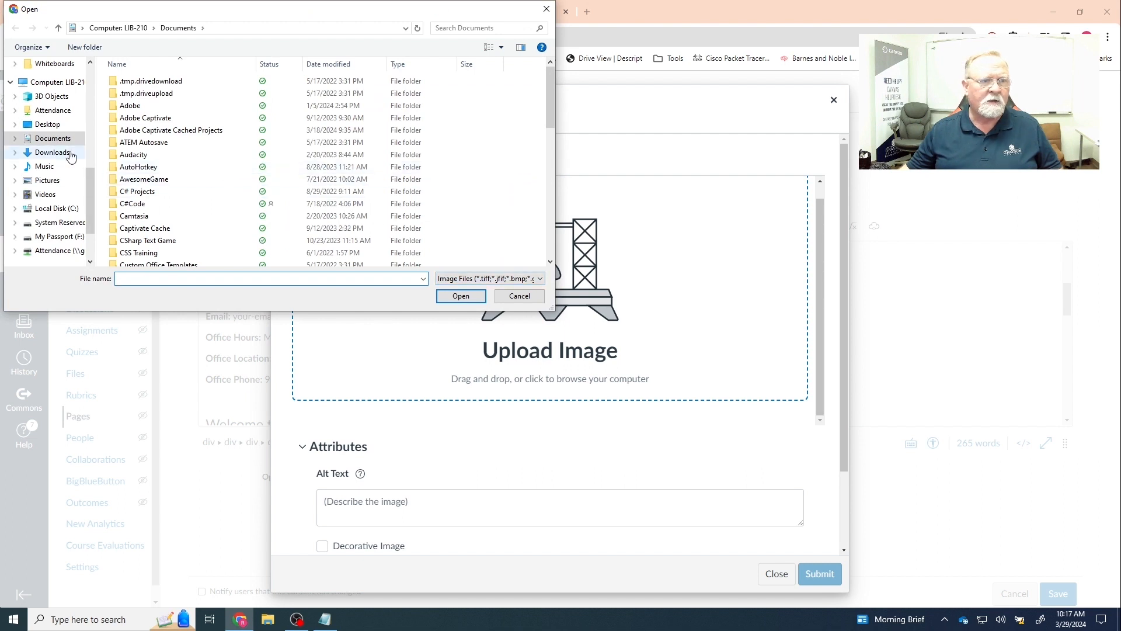
pyautogui.click(51, 181)
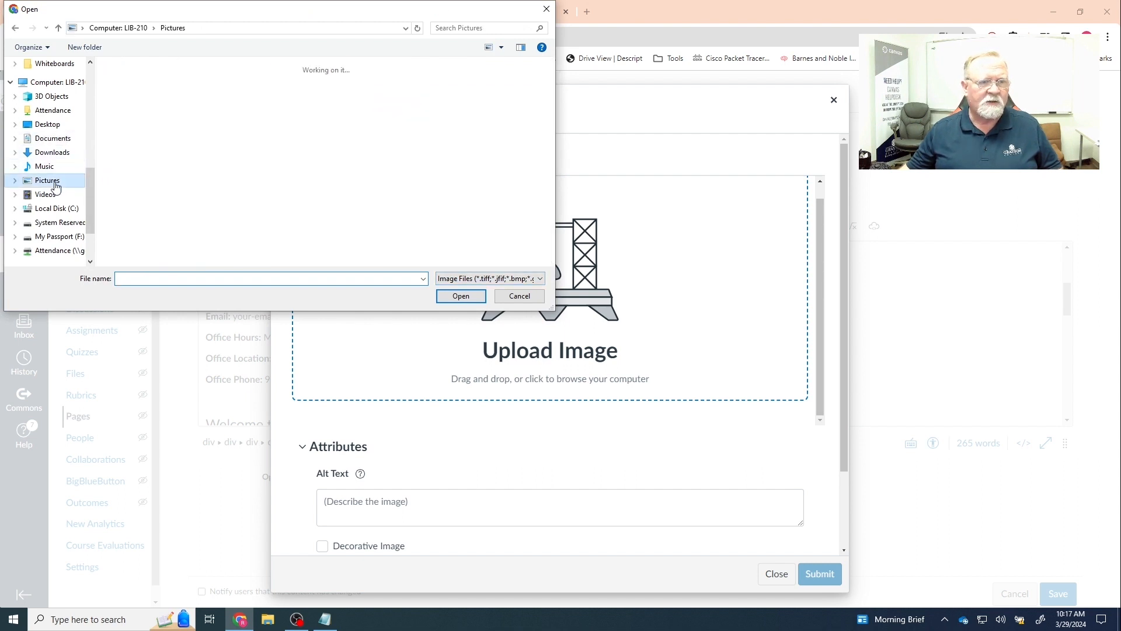
pyautogui.scroll(-1, 242, 187)
pyautogui.click(385, 210)
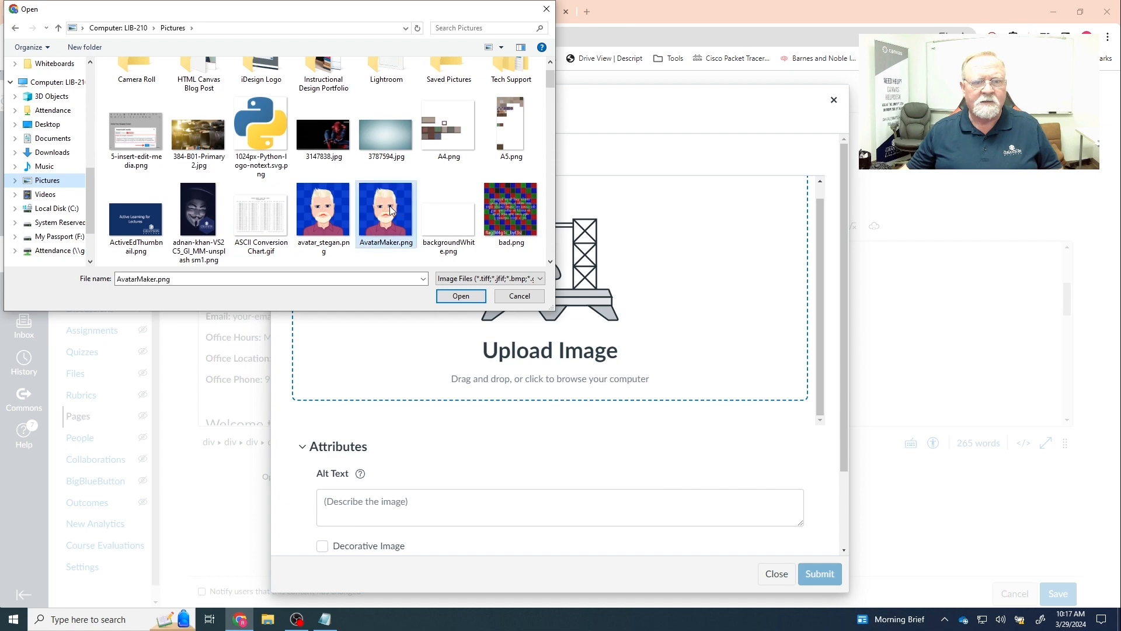
pyautogui.click(461, 296)
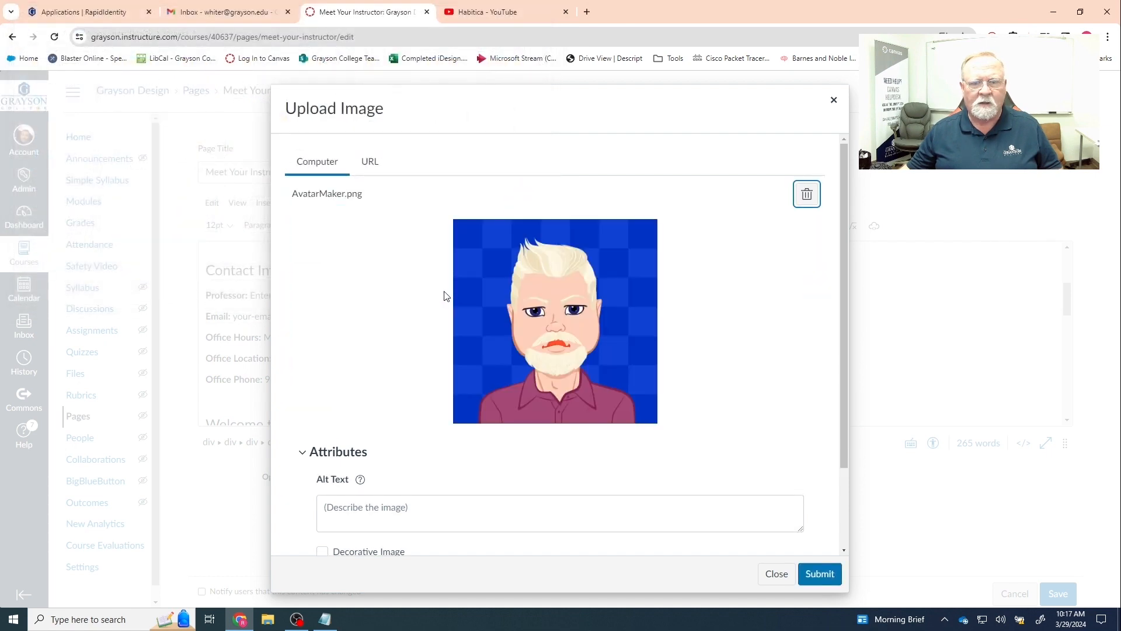
pyautogui.click(819, 574)
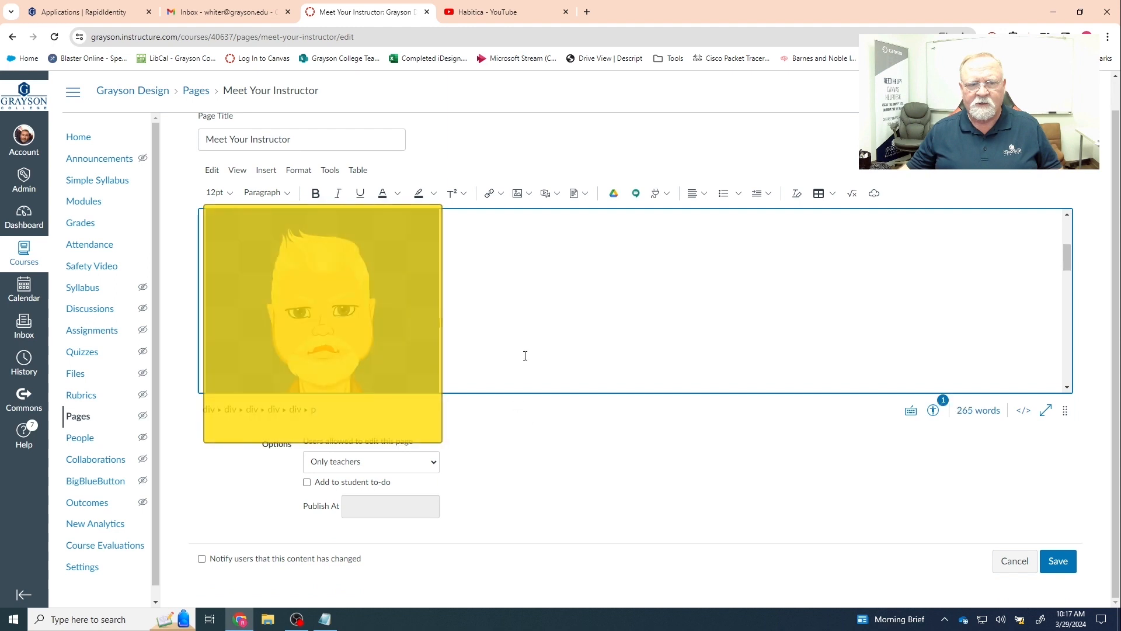
# - Replace the name and e-mail placeholders with the professor's name and e-mail
pyautogui.scroll(-1, 536, 341)
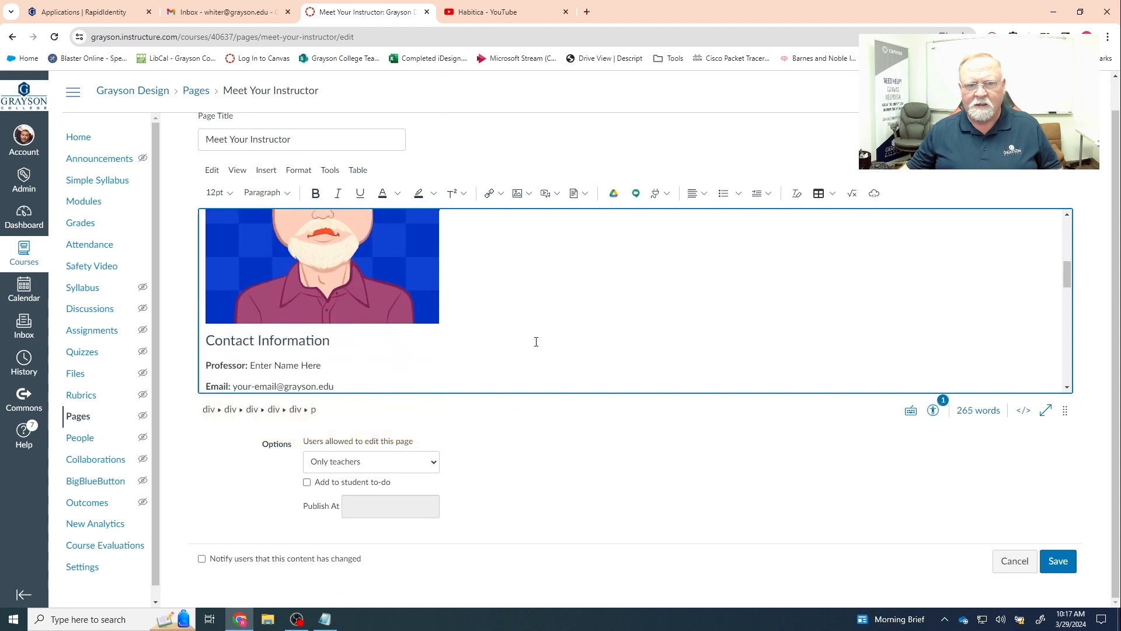
pyautogui.scroll(-1, 536, 341)
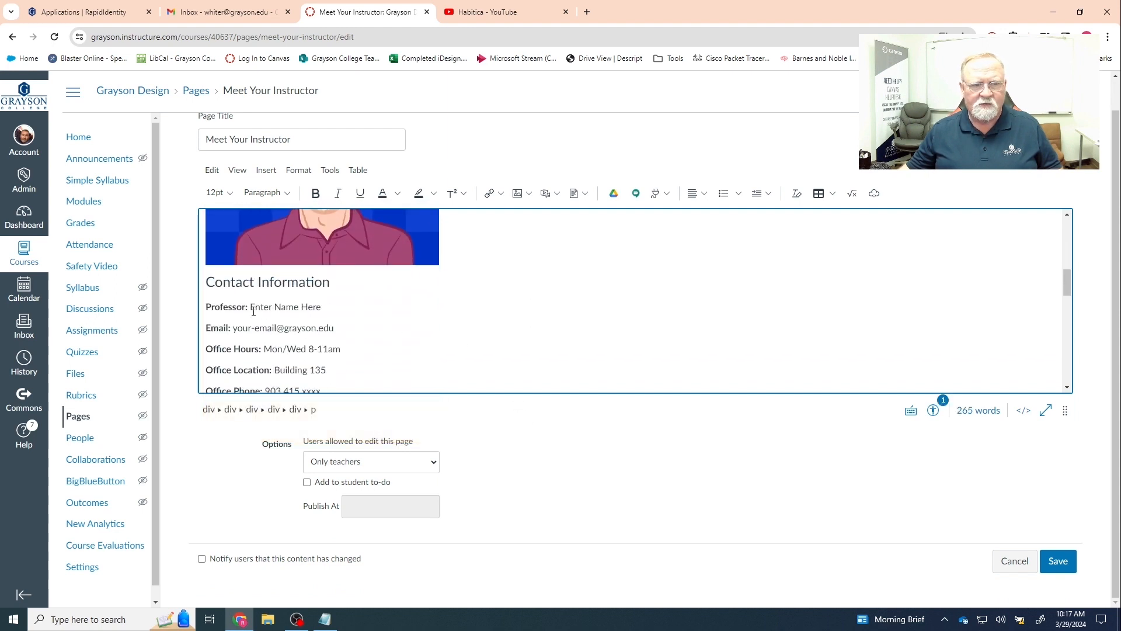
pyautogui.moveTo(251, 307); pyautogui.dragTo(321, 306)
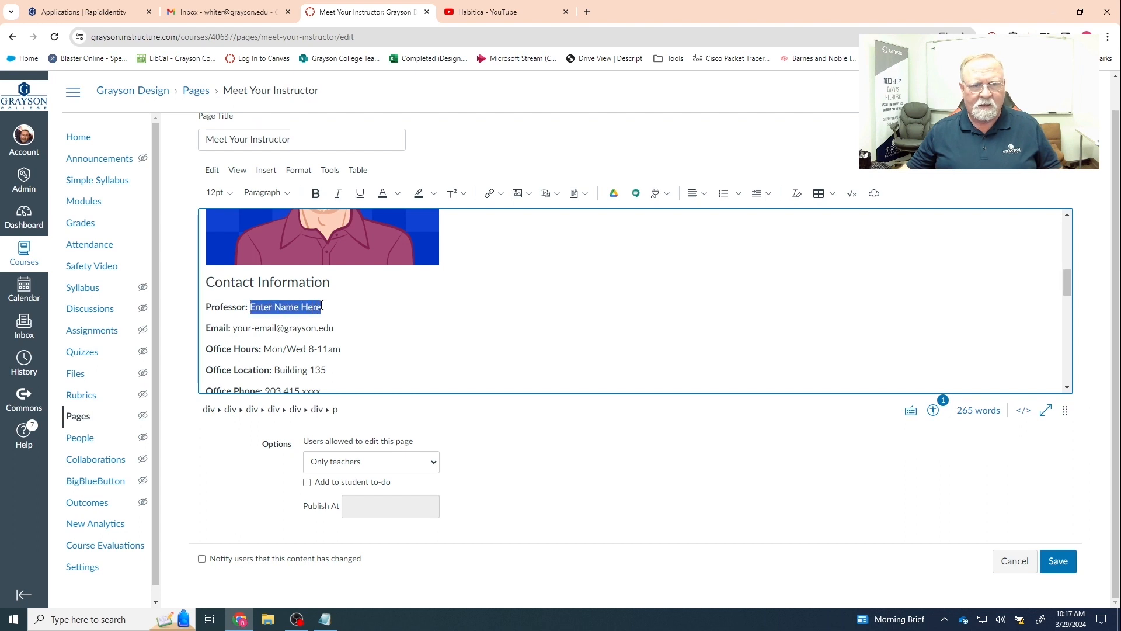
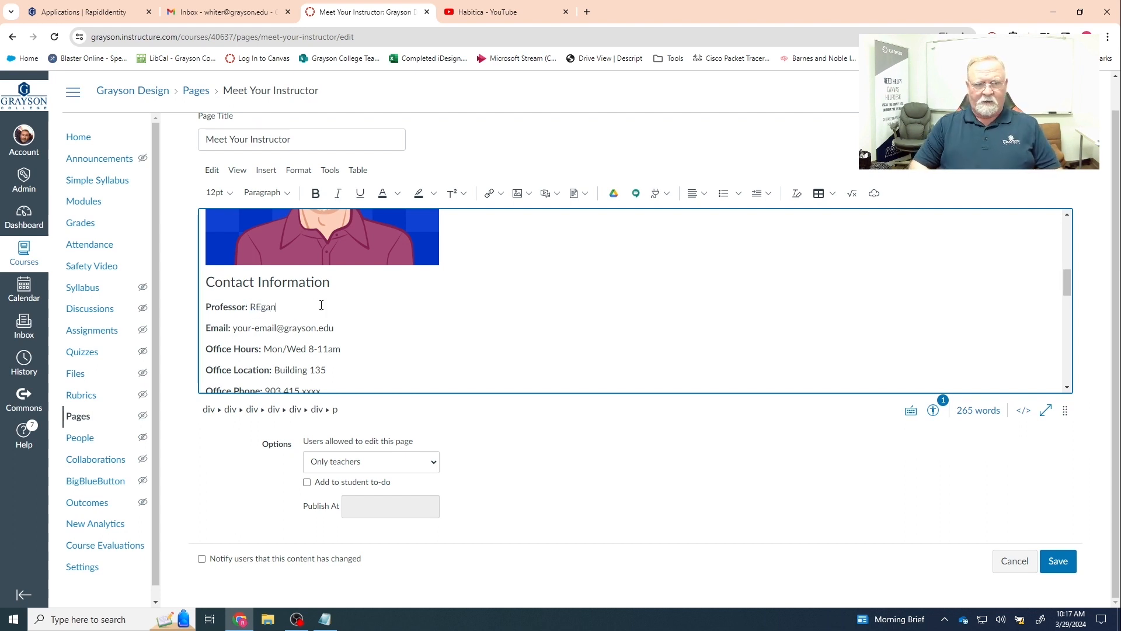
pyautogui.press('BackSpace')
pyautogui.press('BackSpace')
pyautogui.press('BackSpace')
pyautogui.press('BackSpace')
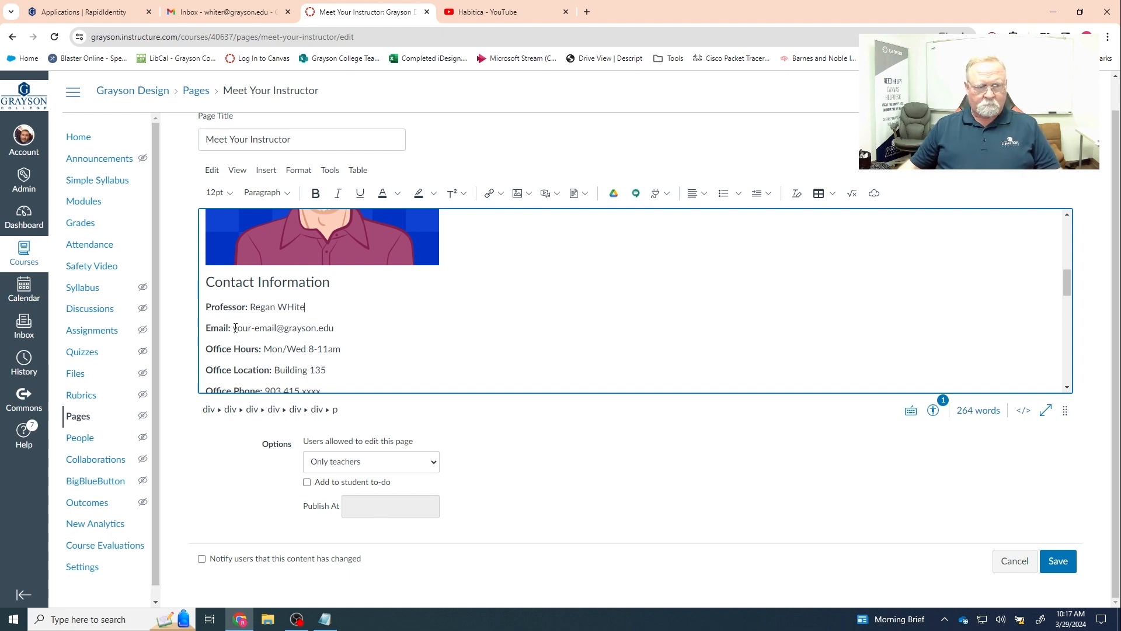
pyautogui.moveTo(235, 327); pyautogui.dragTo(279, 328)
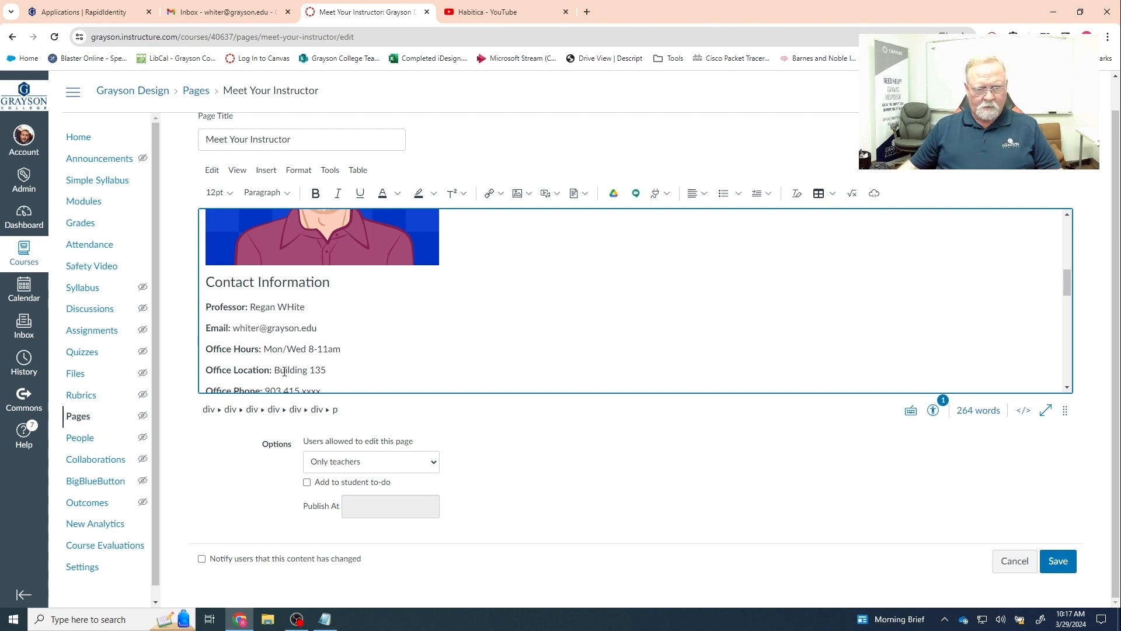
# - Change the office location to Library 210 and enter the professor's office phone number
pyautogui.moveTo(275, 370); pyautogui.dragTo(331, 371)
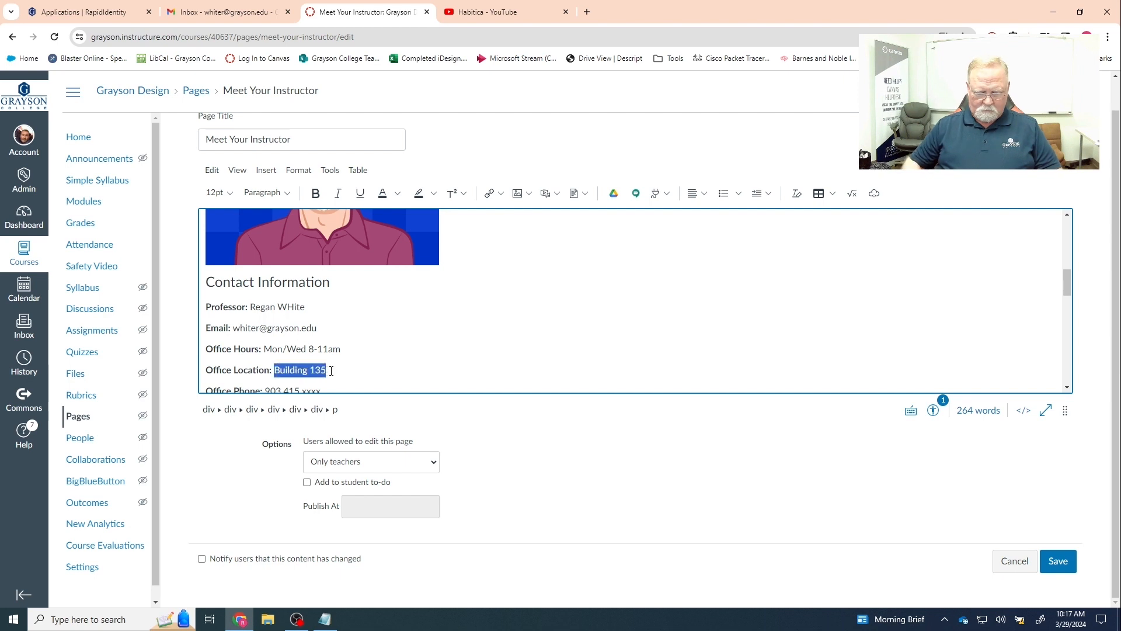
pyautogui.write('Library')
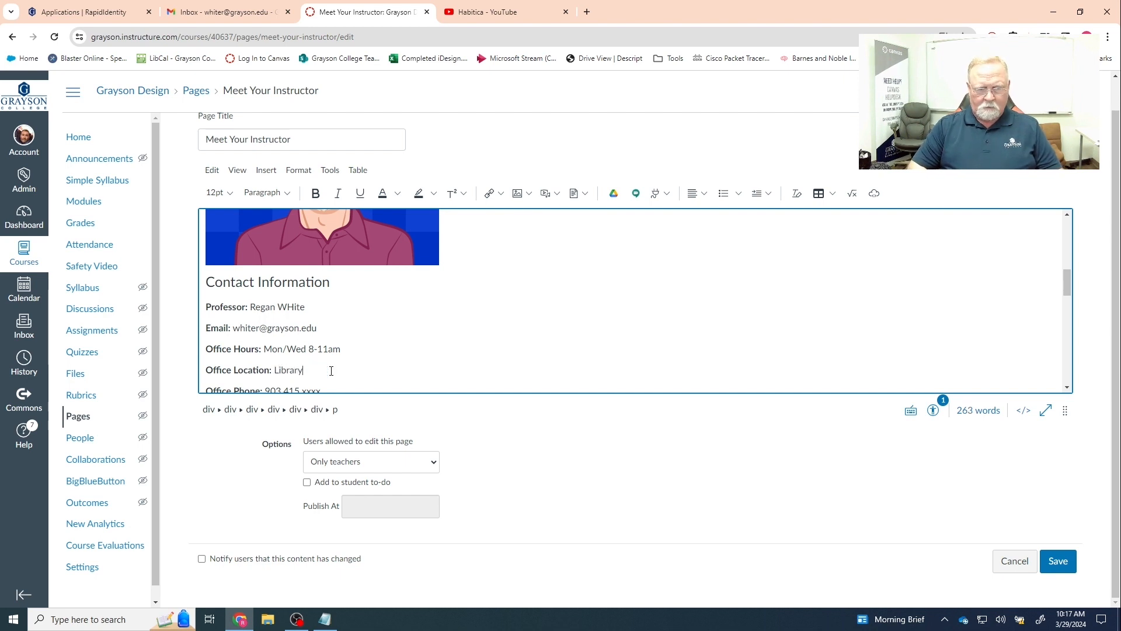
pyautogui.write(' 210')
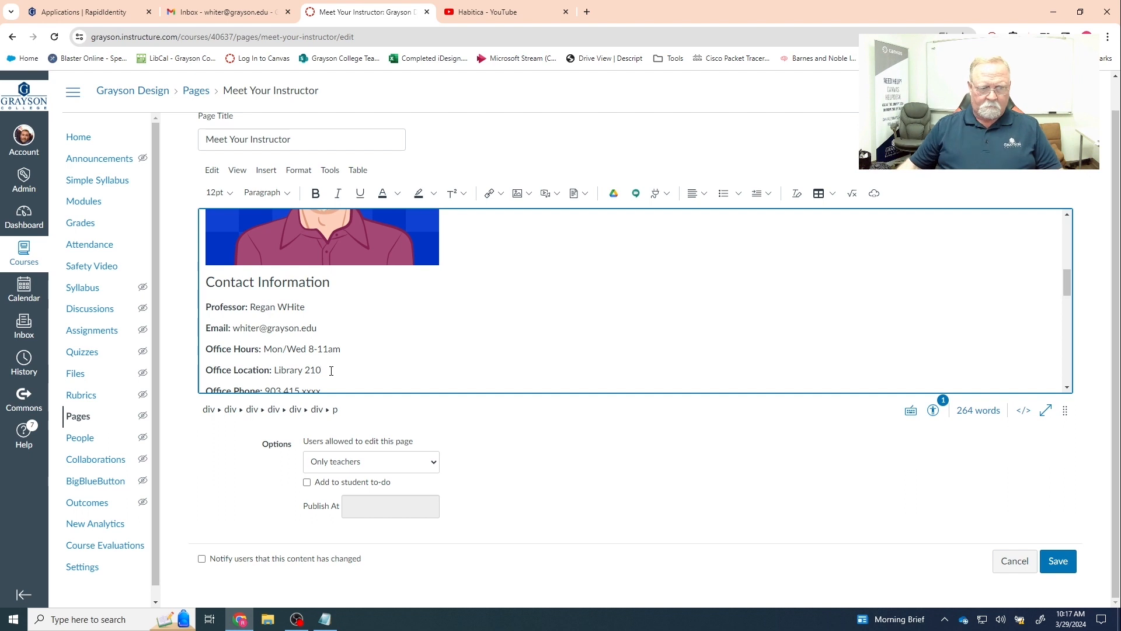
pyautogui.scroll(-1, 331, 370)
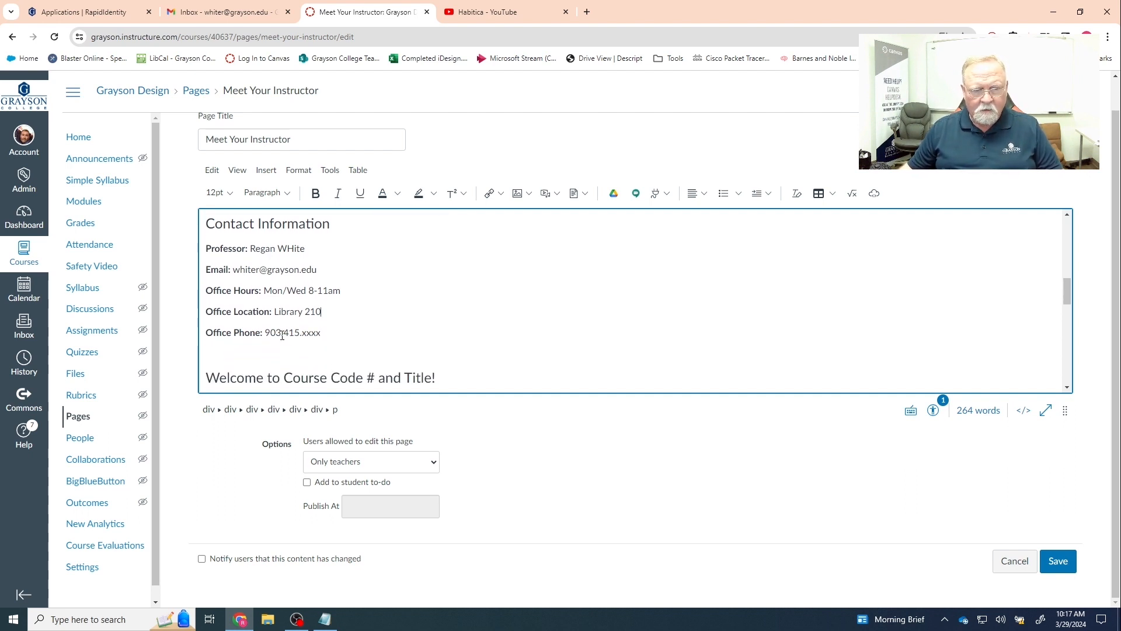
pyautogui.moveTo(288, 334); pyautogui.dragTo(321, 335)
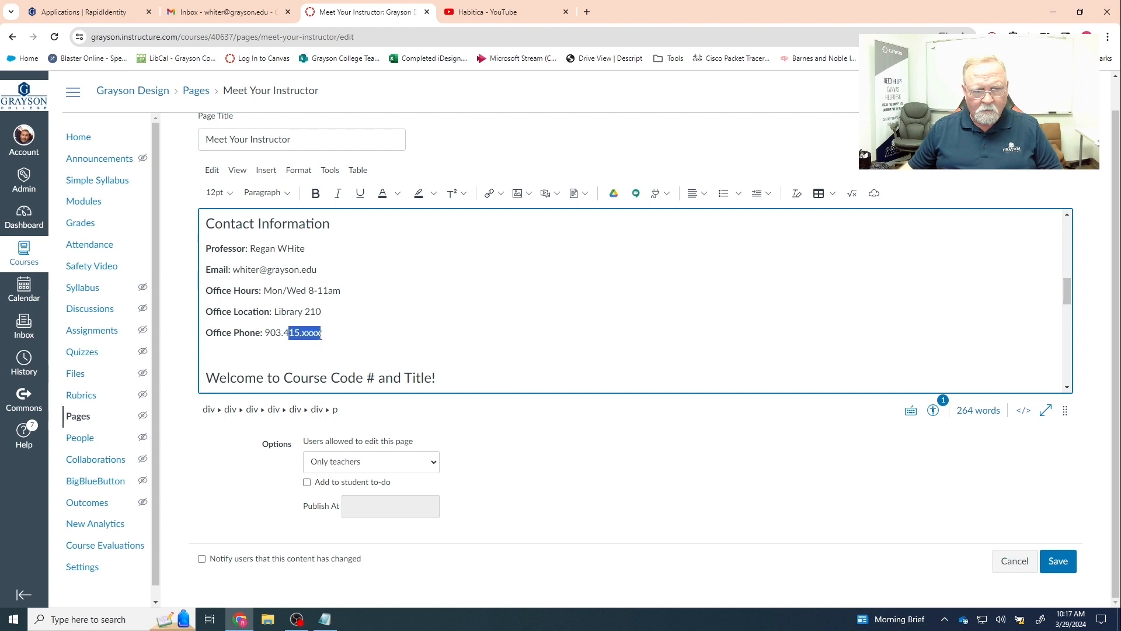
pyautogui.write('6')
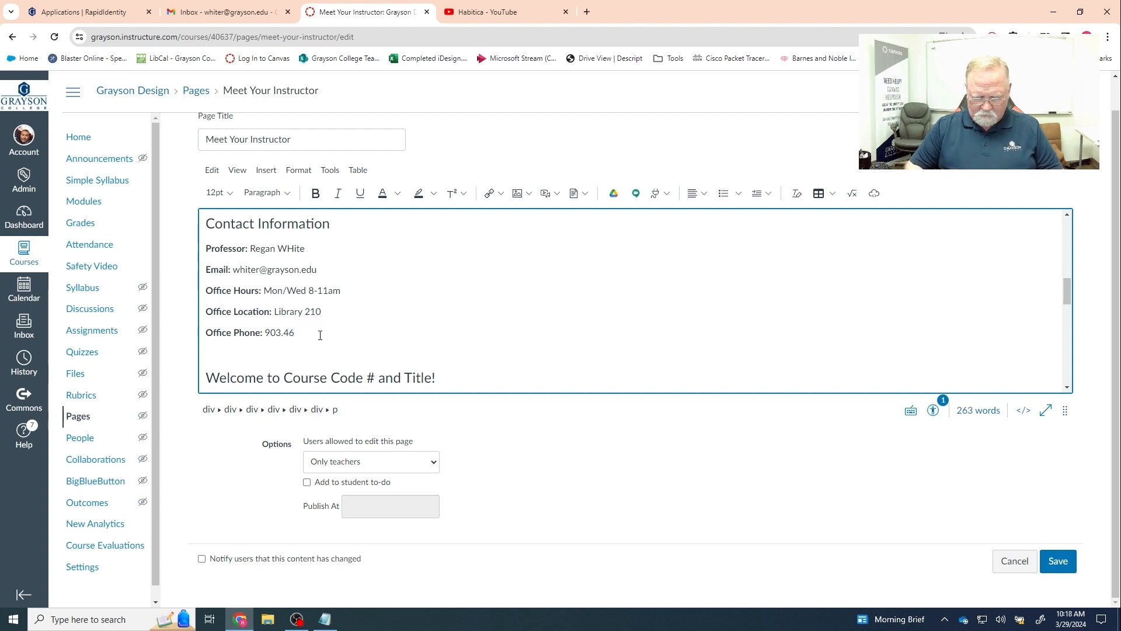
pyautogui.write('3-8756')
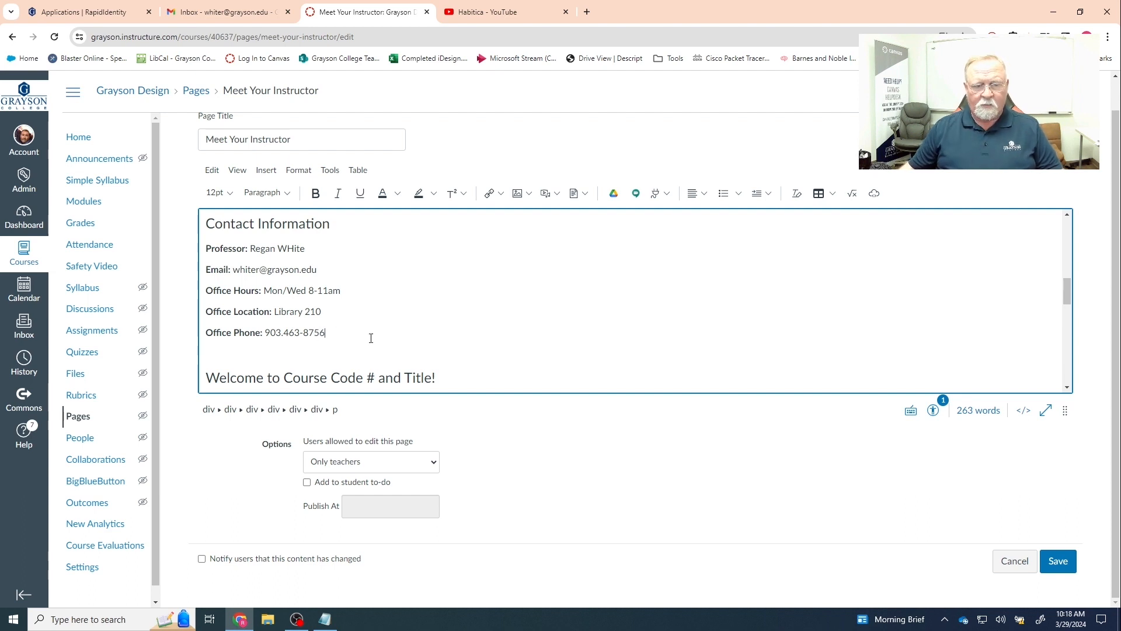
pyautogui.scroll(-1, 371, 338)
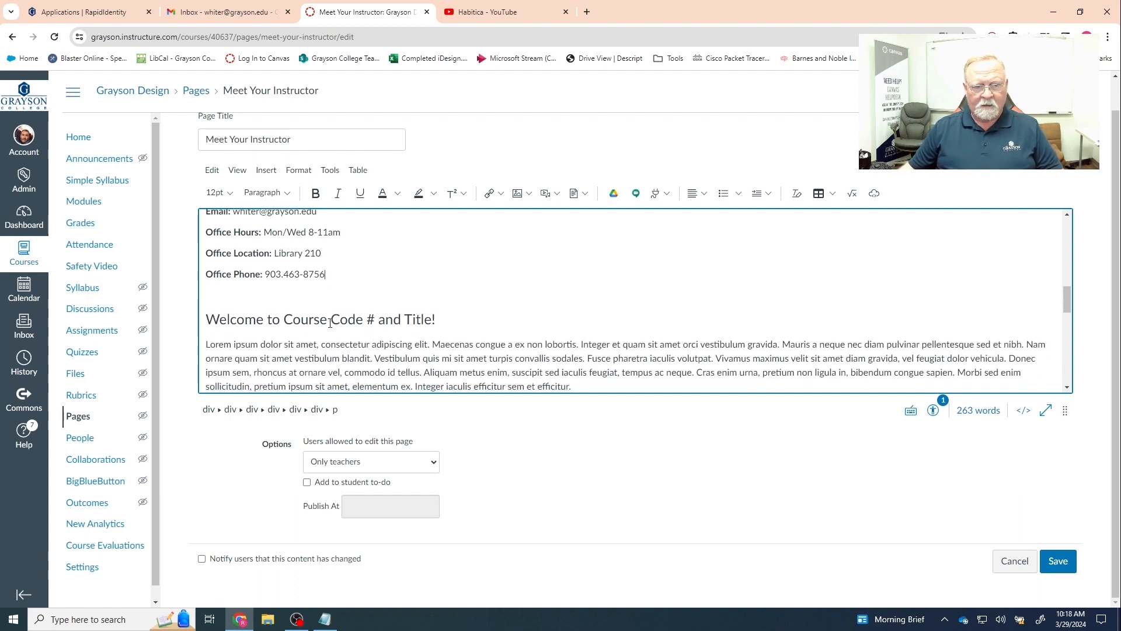
# - Change the welcome heading to 'Welcome to NTWK 1354 and Introduction to Computer Networking'
pyautogui.moveTo(284, 320); pyautogui.dragTo(372, 319)
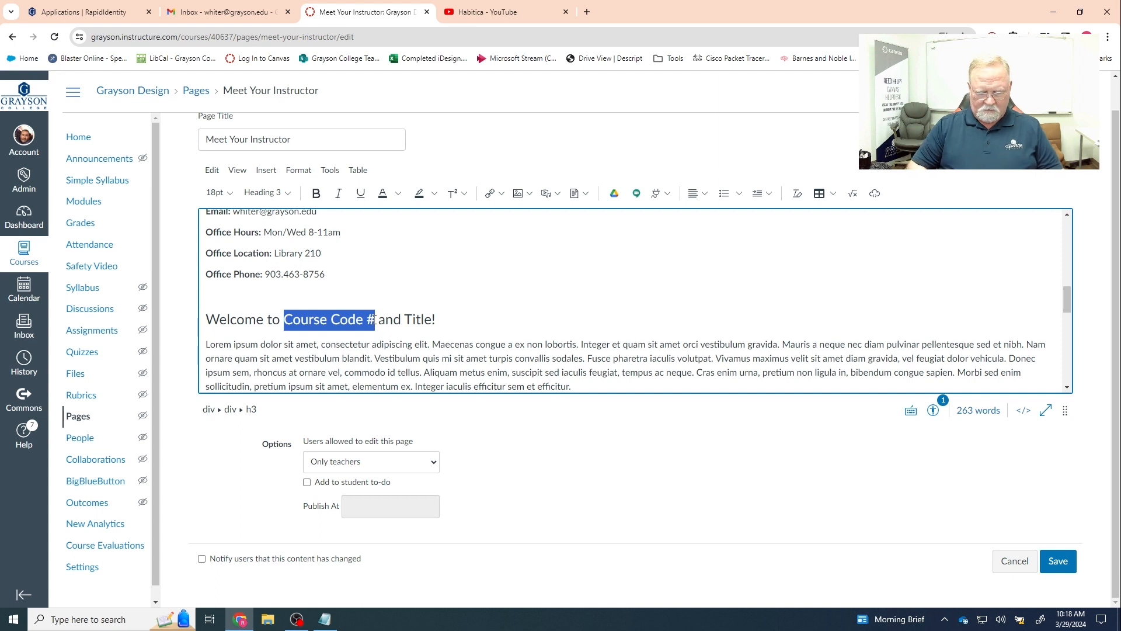
pyautogui.write('NTW')
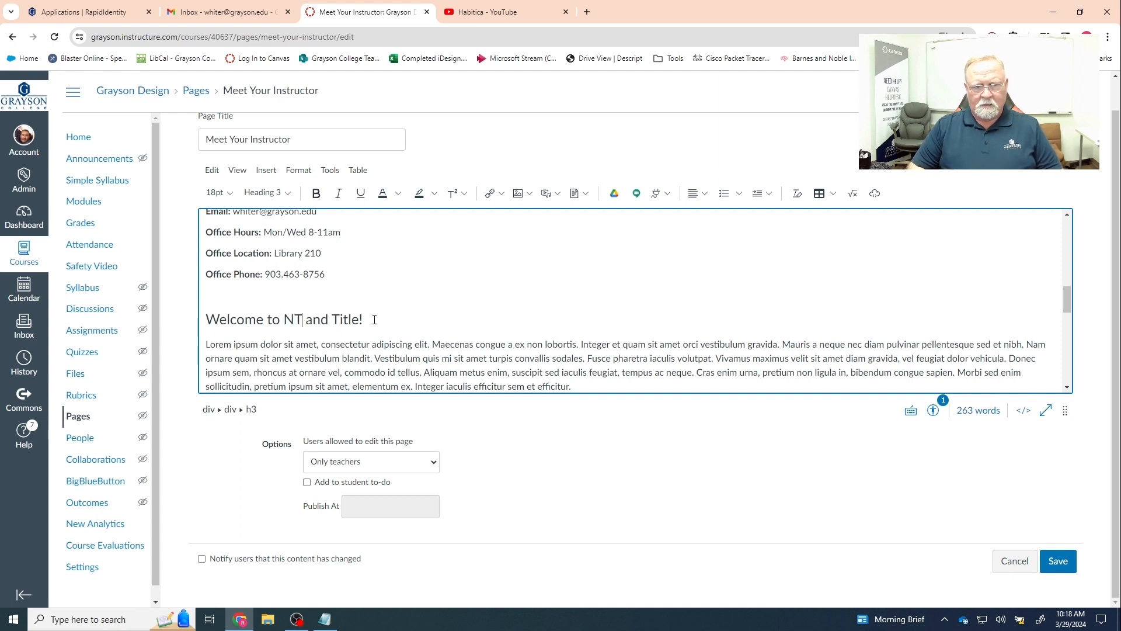
pyautogui.write('K')
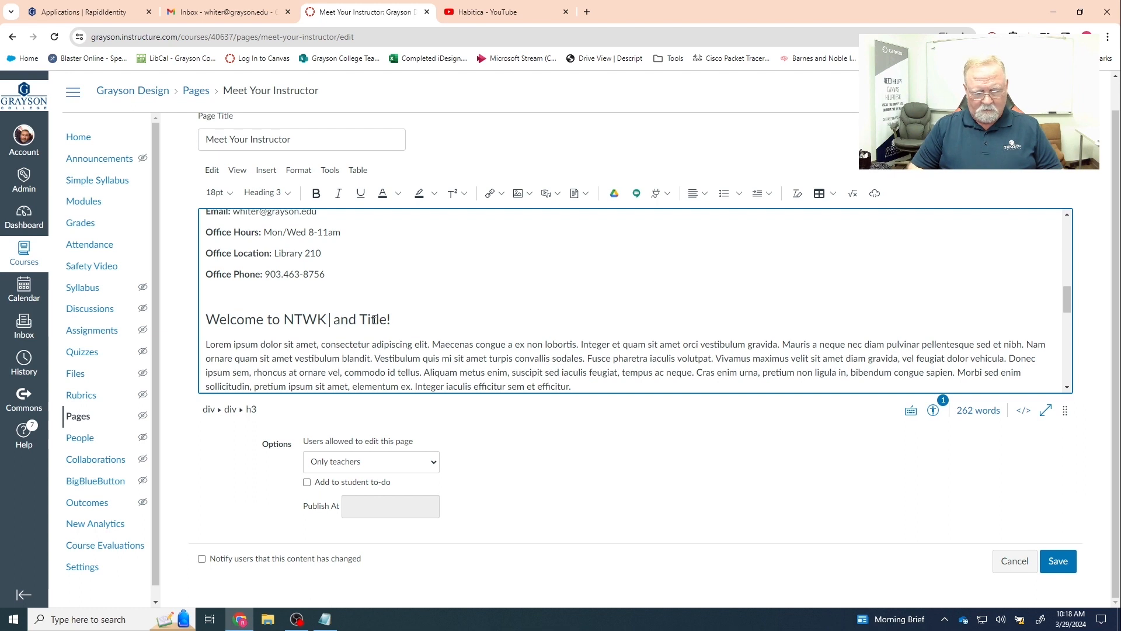
pyautogui.write(' 1354')
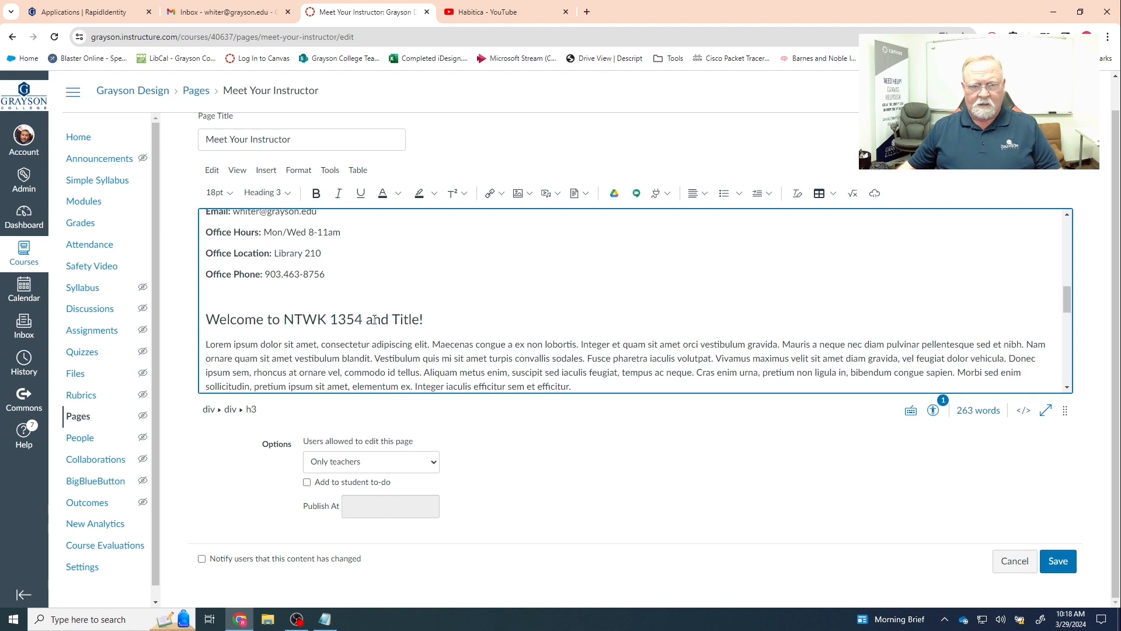
pyautogui.moveTo(392, 320); pyautogui.dragTo(424, 319)
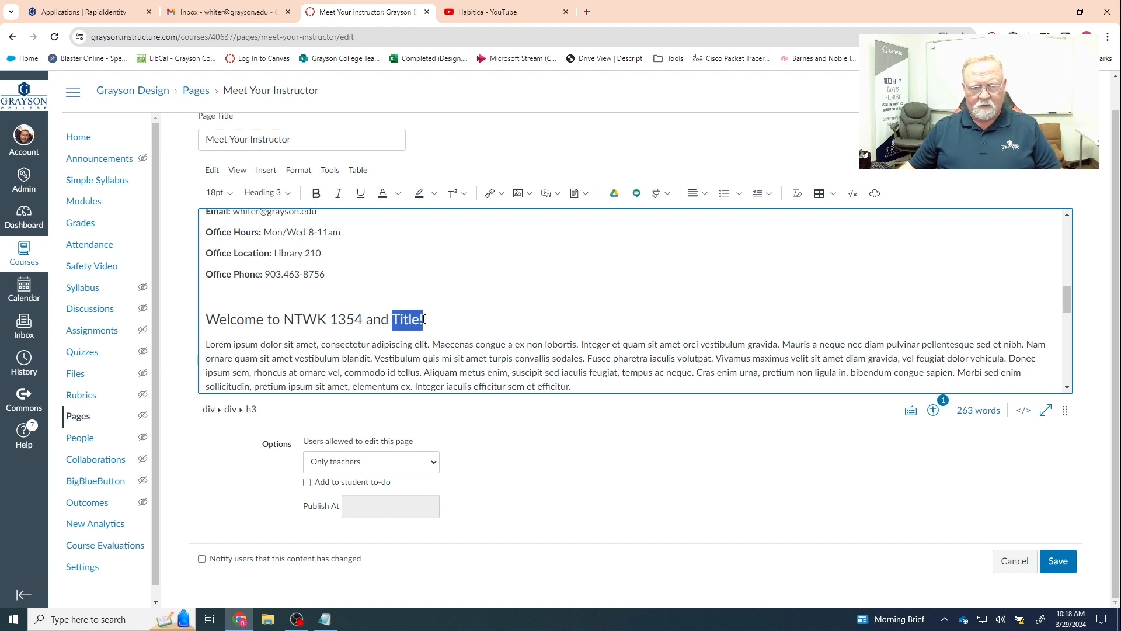
pyautogui.write('Introduc')
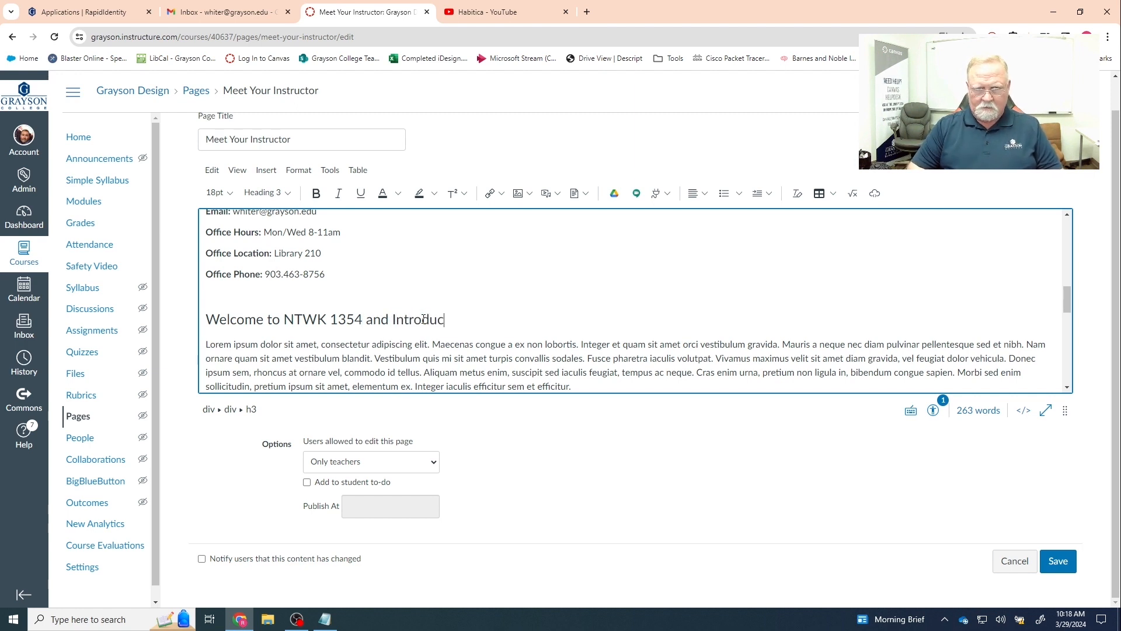
pyautogui.write('tion to Comput')
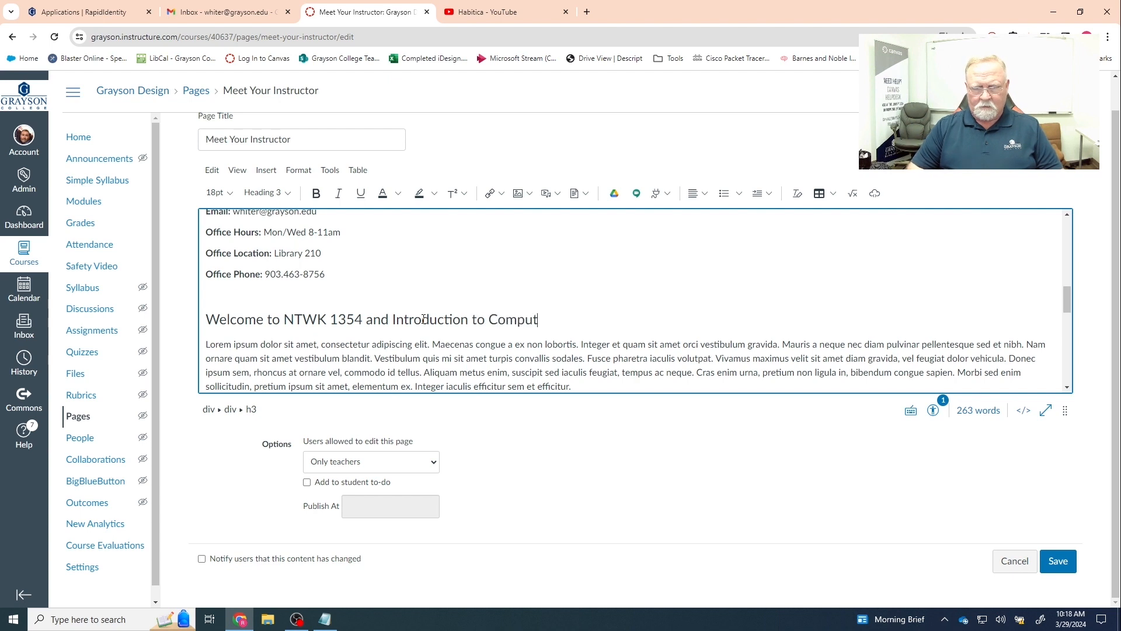
pyautogui.write('er NEtwor')
pyautogui.press('BackSpace')
pyautogui.press('BackSpace')
pyautogui.press('BackSpace')
pyautogui.press('BackSpace')
pyautogui.press('BackSpace')
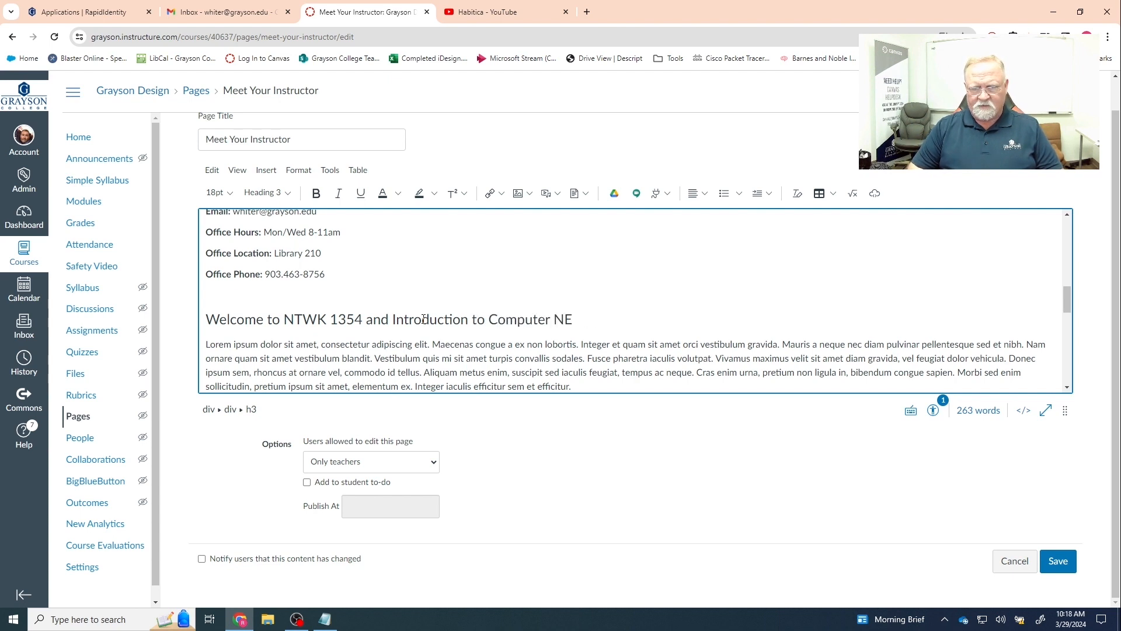
pyautogui.write('etworking')
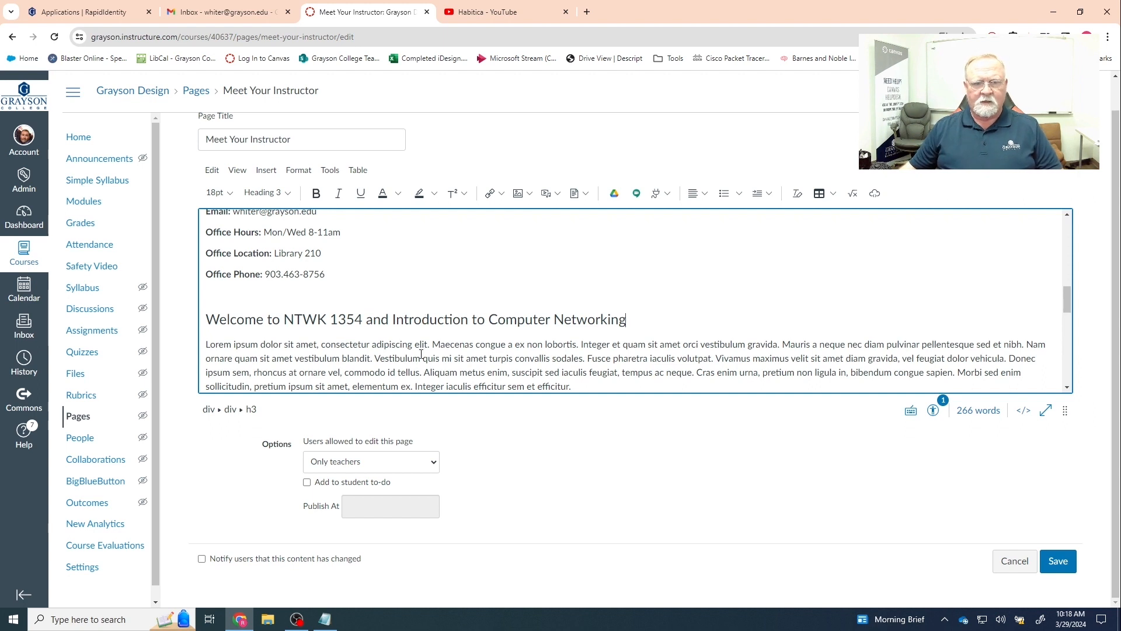
# - Replace the lorem ipsum paragraph with 'Introduce your class'
pyautogui.scroll(-1, 421, 354)
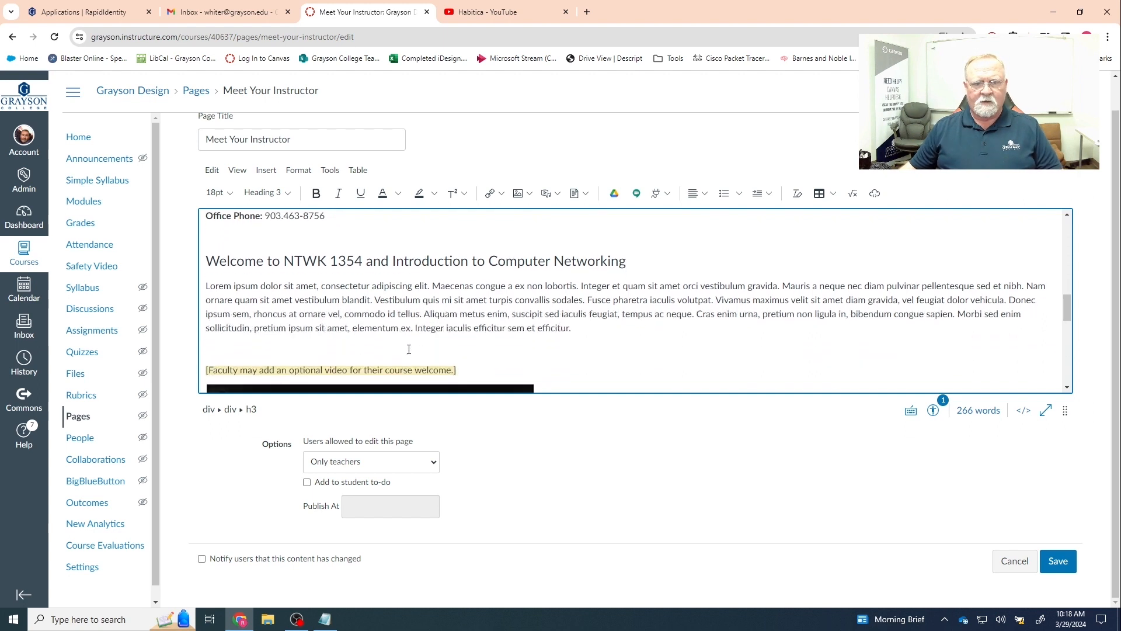
pyautogui.moveTo(571, 329); pyautogui.dragTo(205, 284)
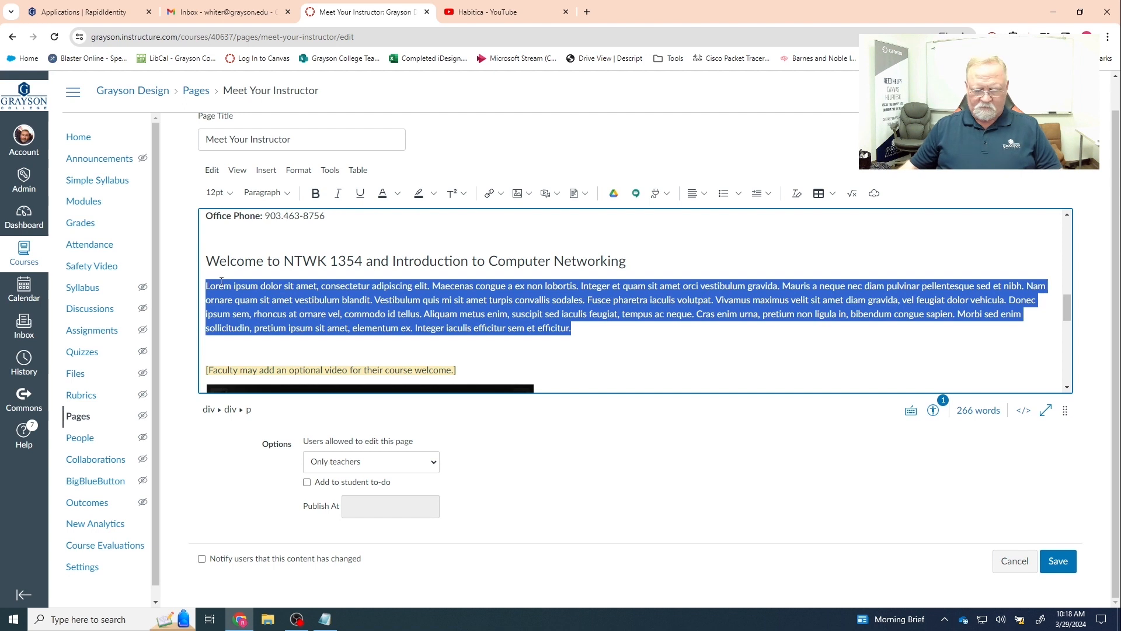
pyautogui.write('Intordu')
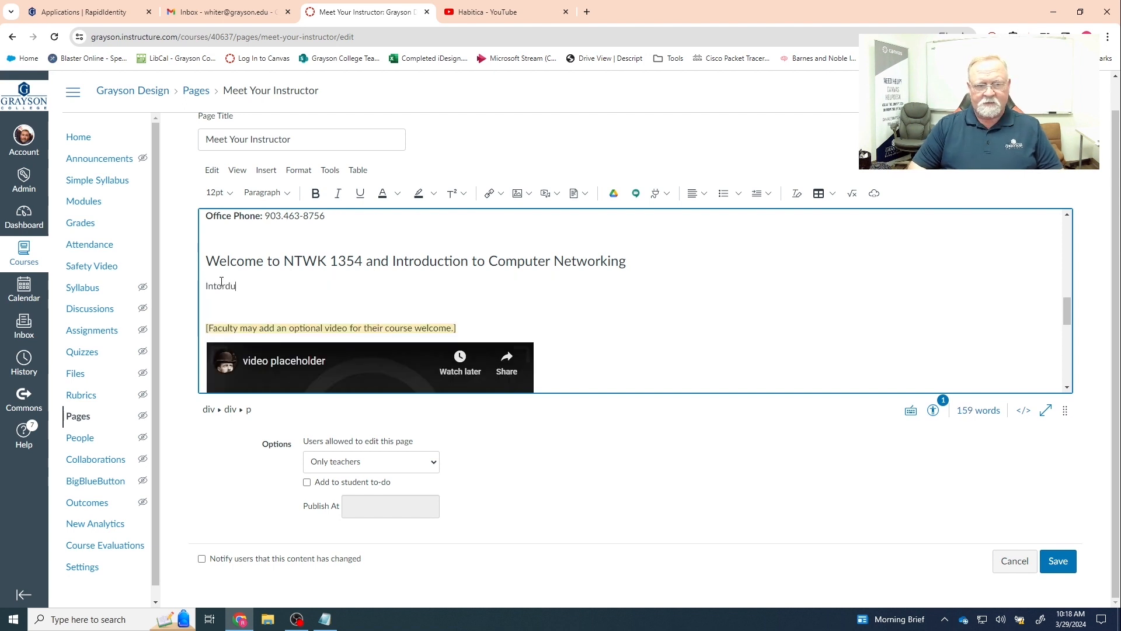
pyautogui.press('BackSpace')
pyautogui.press('BackSpace')
pyautogui.press('BackSpace')
pyautogui.press('BackSpace')
pyautogui.write('ro')
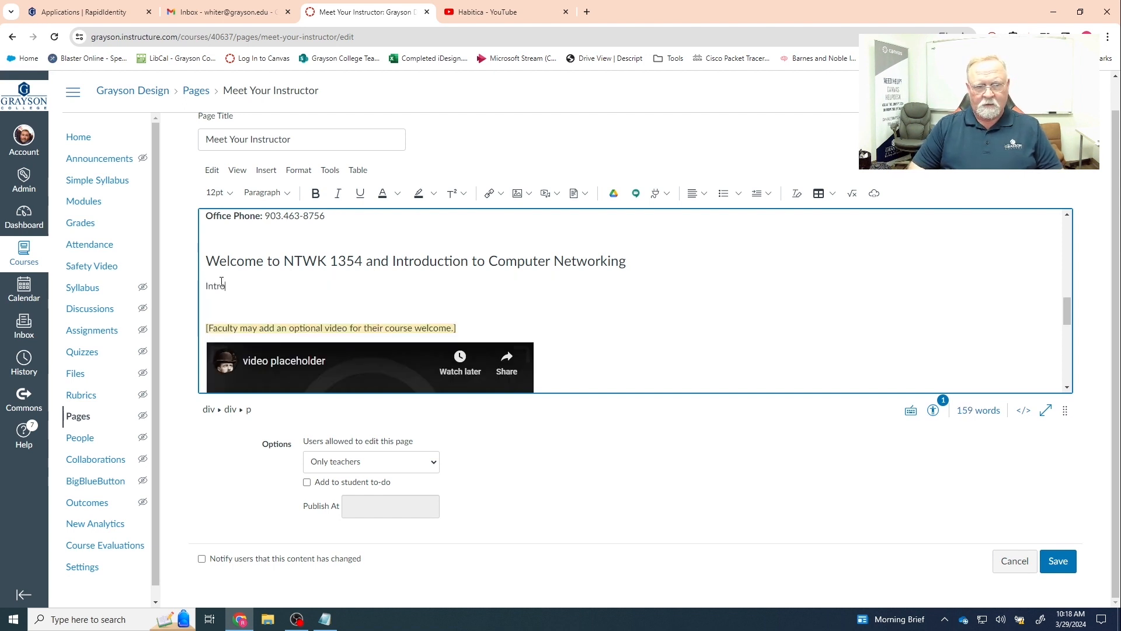
pyautogui.write('educe ')
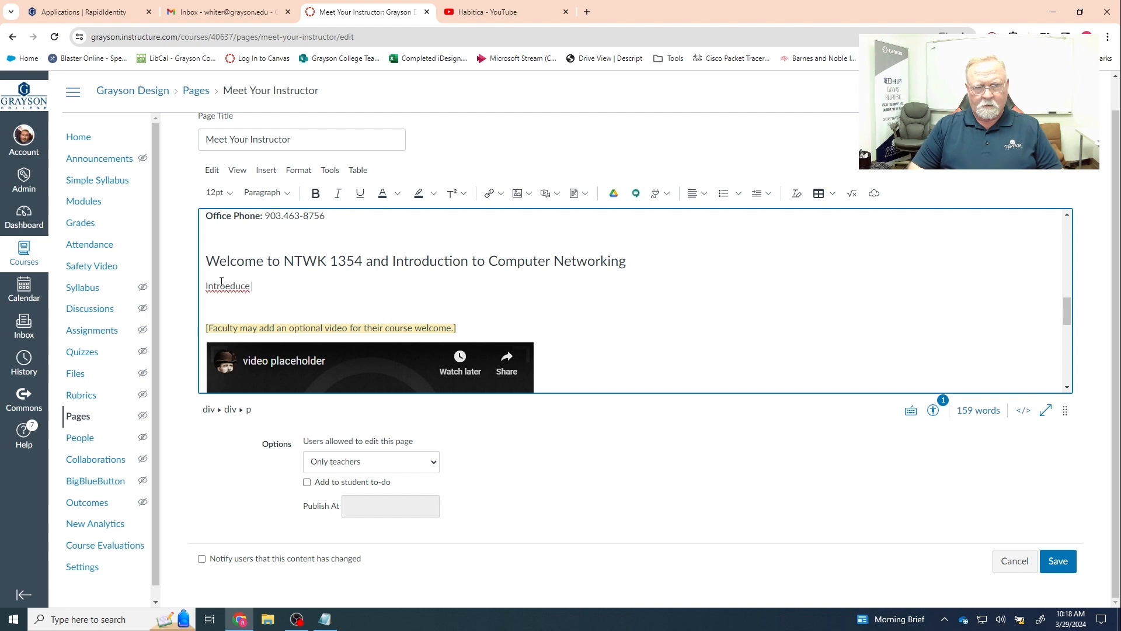
pyautogui.write('your class')
pyautogui.click(223, 286)
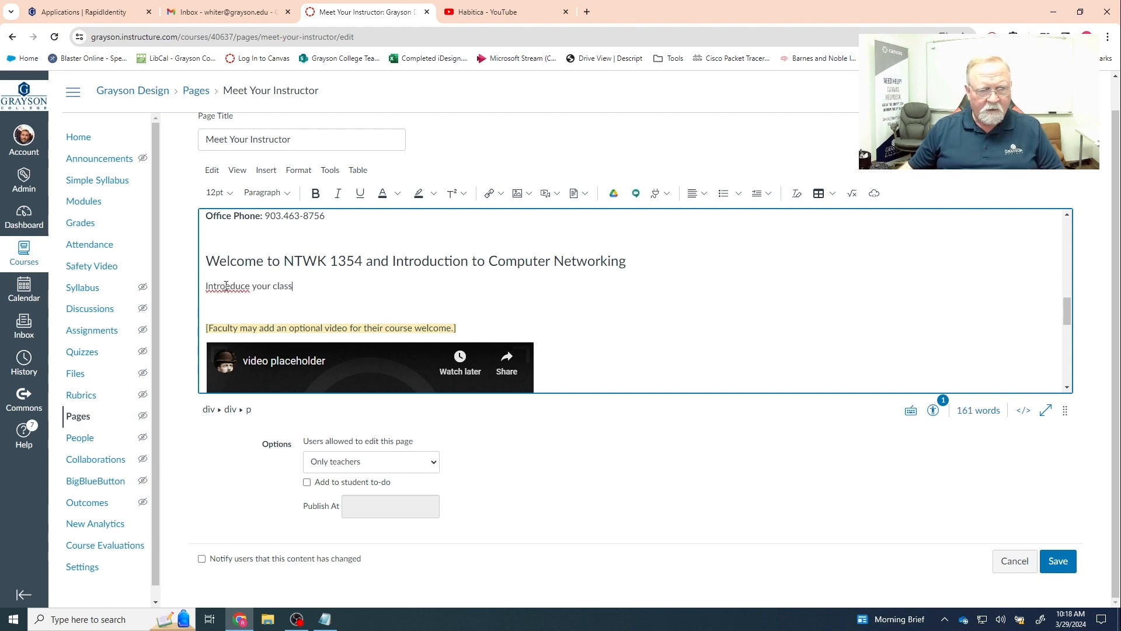
pyautogui.press('Delete')
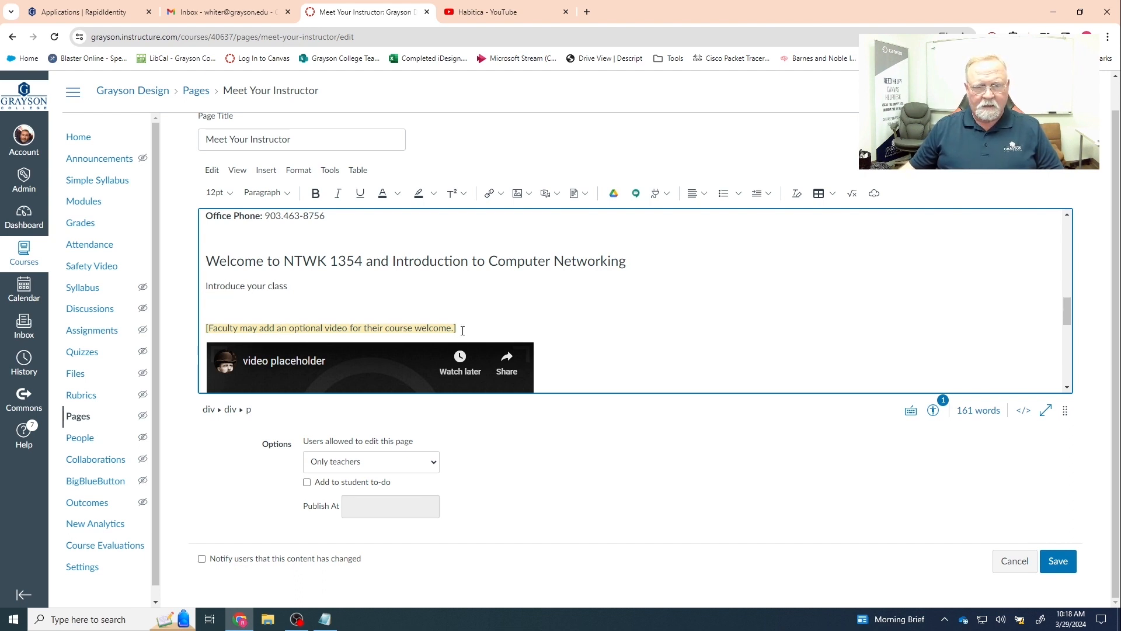
# - Delete the '[Faculty may add…]' video note and the filler instructions through 'Click Save.'
pyautogui.moveTo(463, 331); pyautogui.dragTo(206, 328)
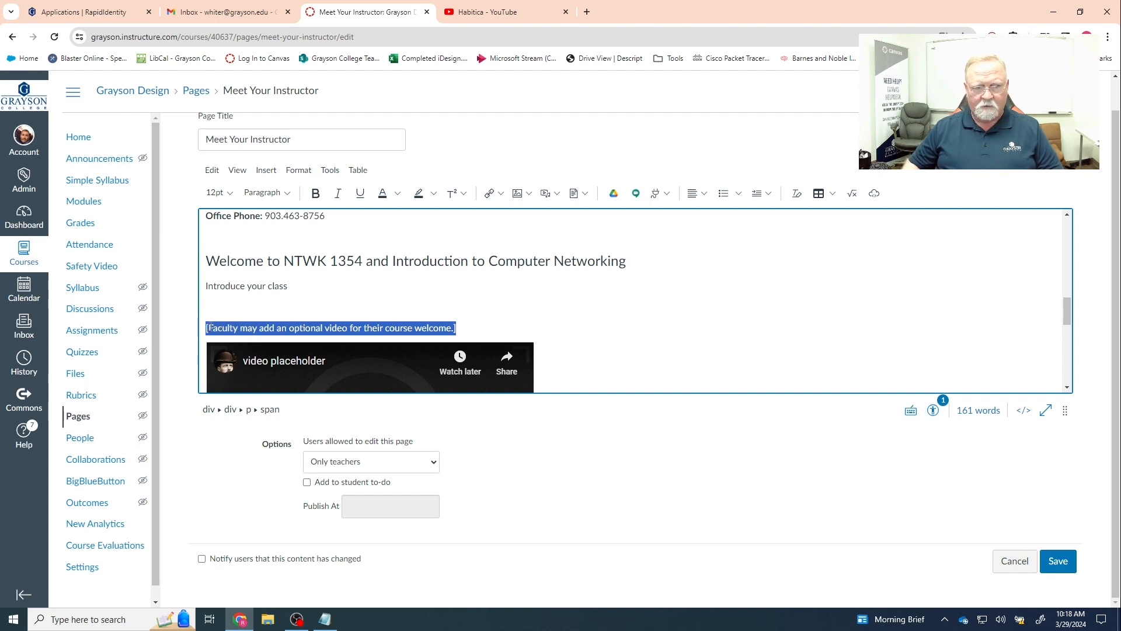
pyautogui.press('BackSpace')
pyautogui.press('BackSpace')
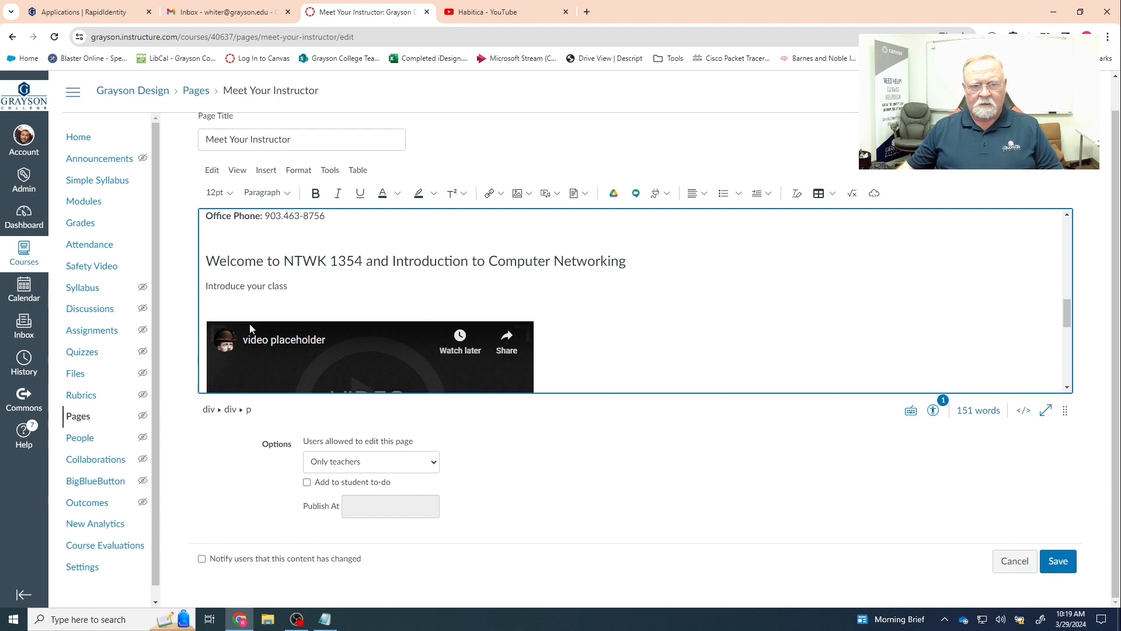
pyautogui.scroll(-2, 505, 314)
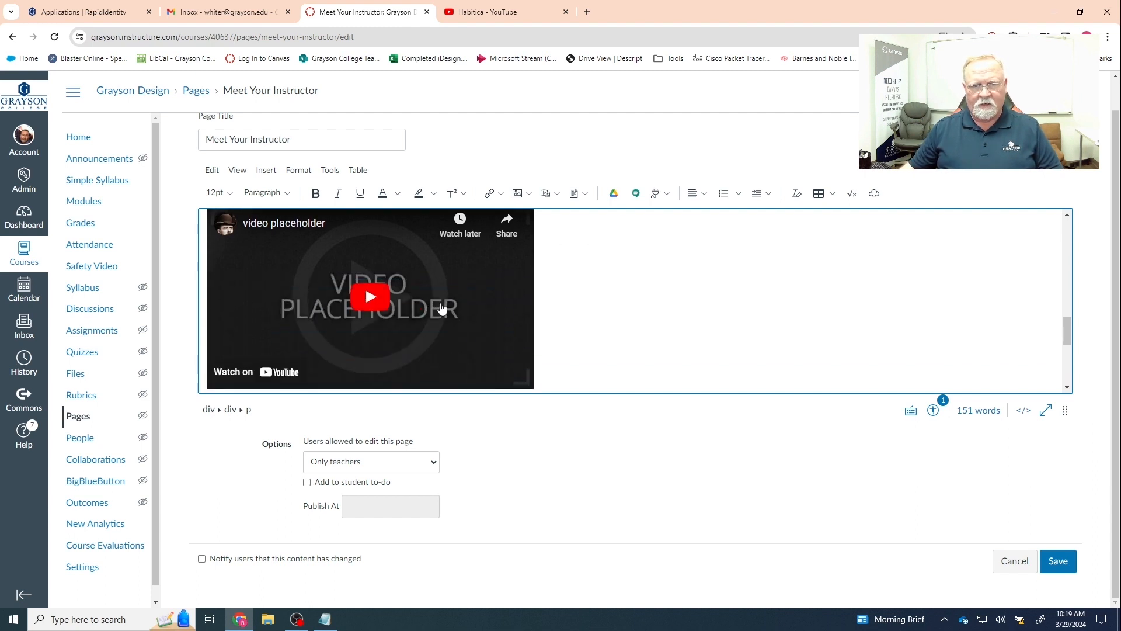
pyautogui.scroll(-2, 459, 309)
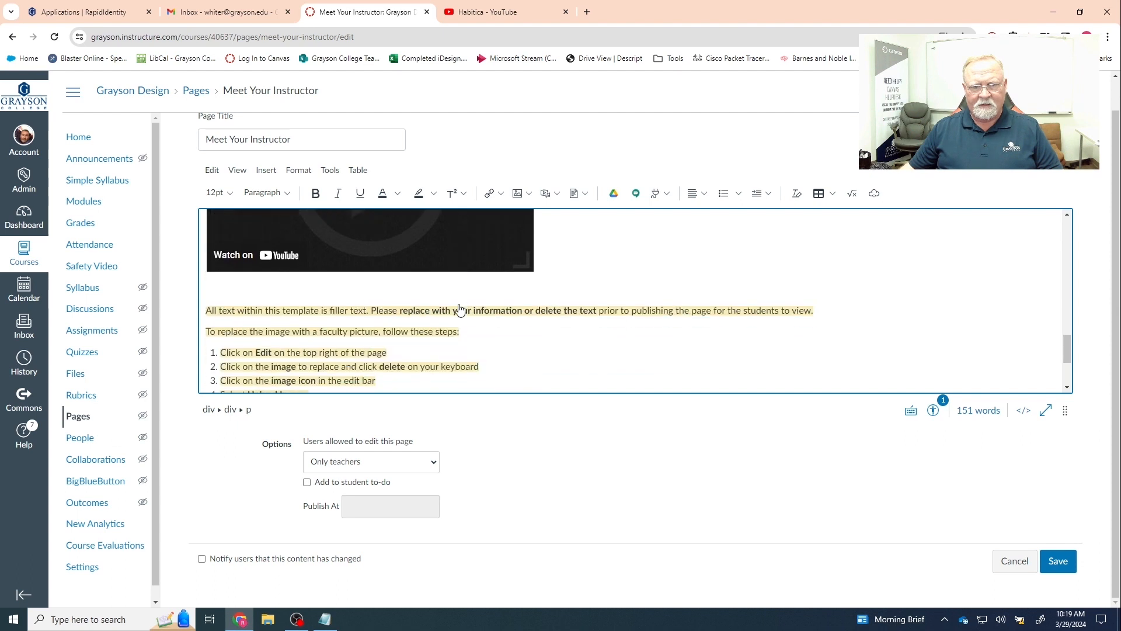
pyautogui.moveTo(205, 311); pyautogui.dragTo(302, 346)
pyautogui.scroll(-2, 268, 353)
pyautogui.moveTo(373, 351); pyautogui.dragTo(419, 383)
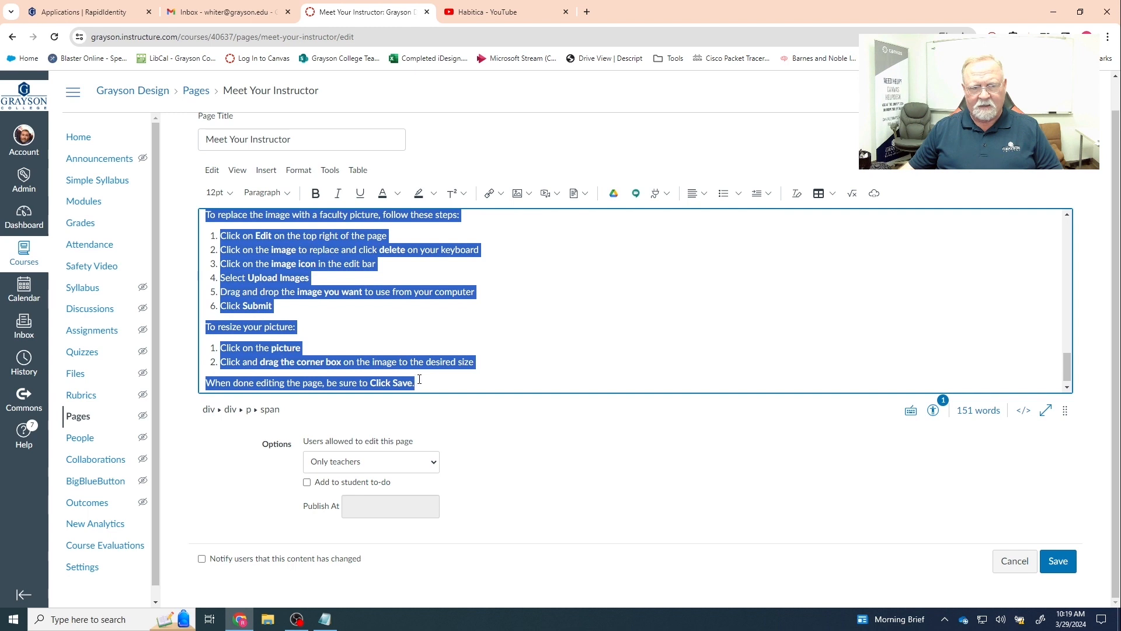
pyautogui.press('Delete')
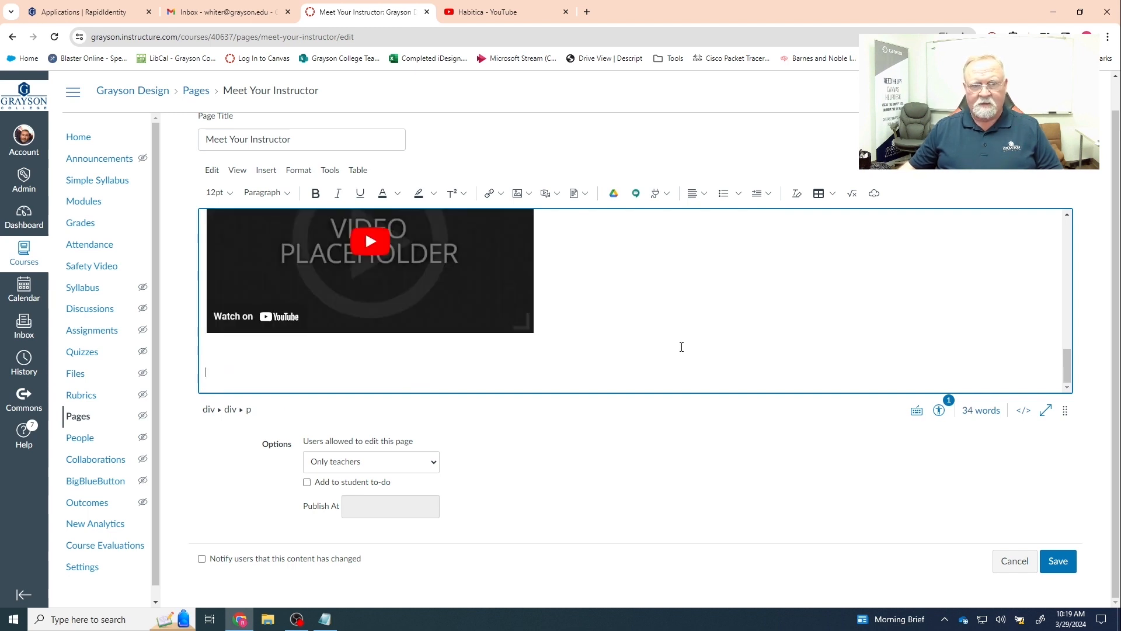
# - Place the insertion point on the line below the embedded placeholder video
pyautogui.scroll(3, 675, 345)
pyautogui.scroll(-2, 491, 335)
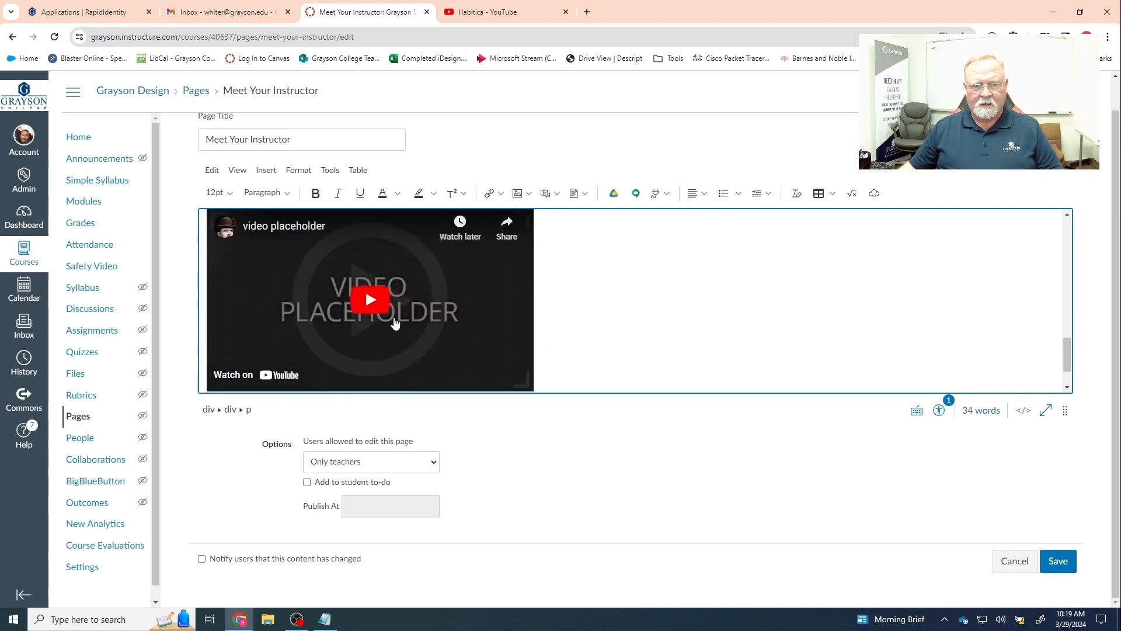
pyautogui.click(280, 298)
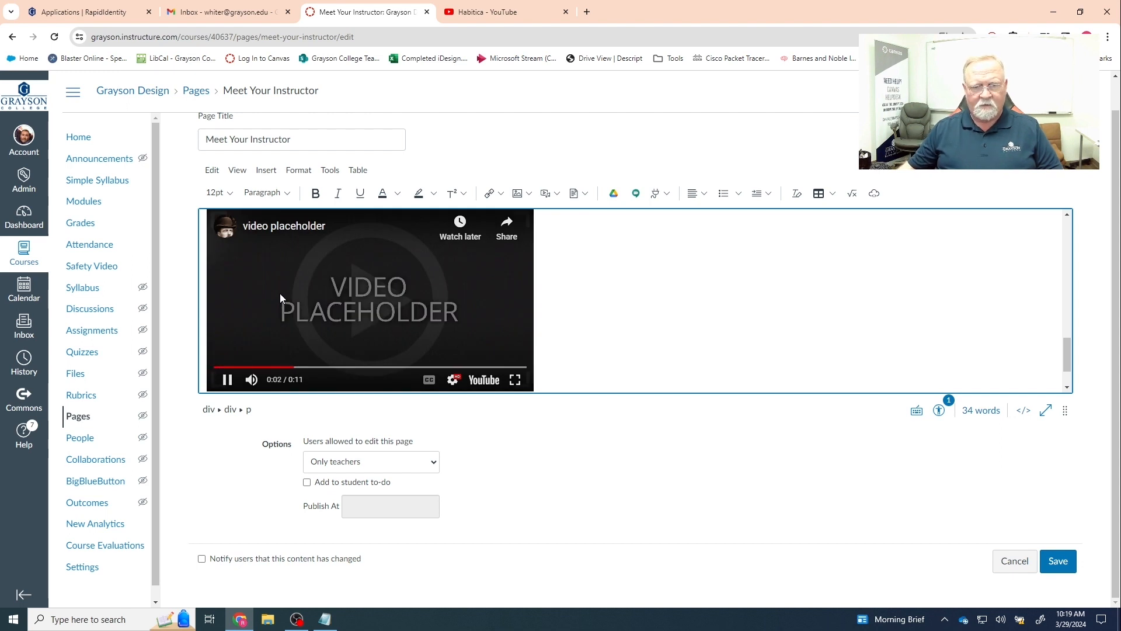
pyautogui.click(552, 308)
pyautogui.click(553, 308)
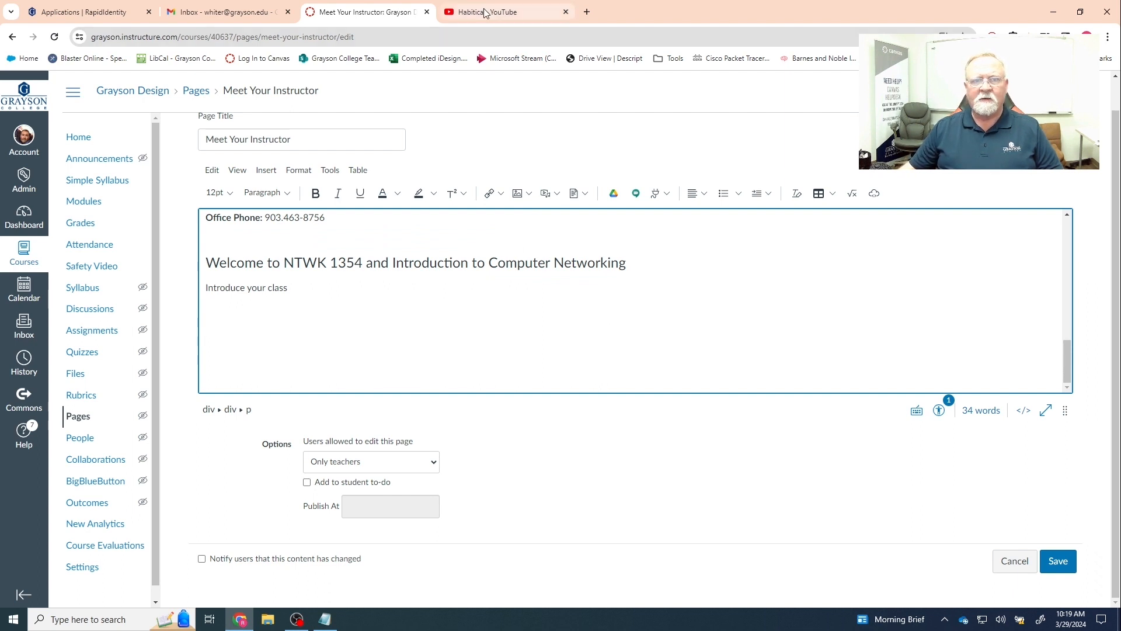
pyautogui.moveTo(485, 14)
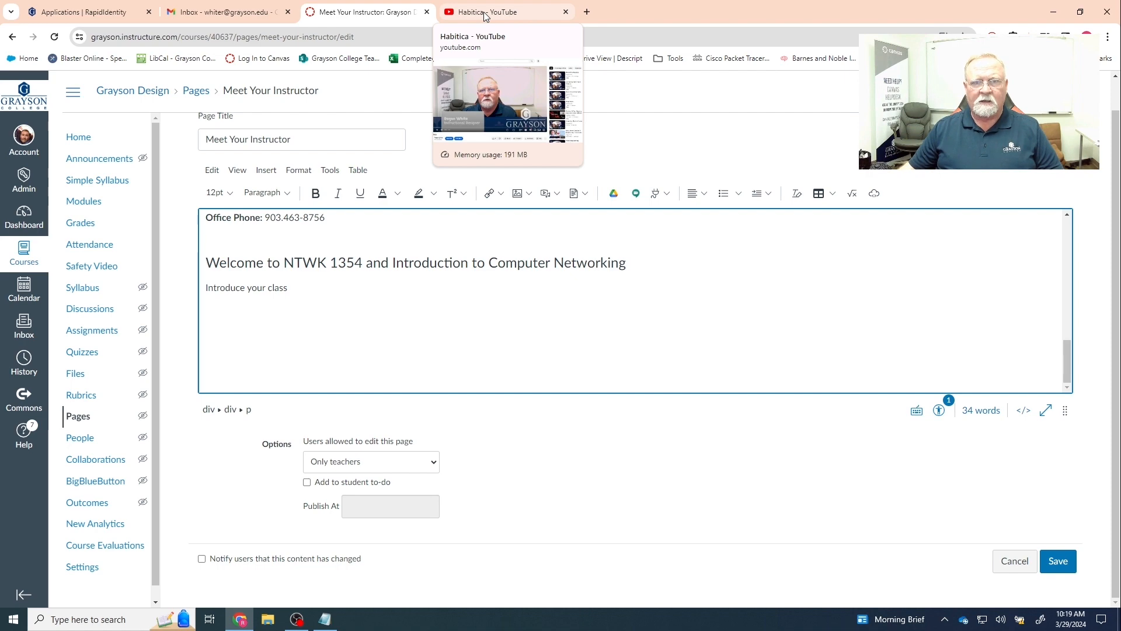
# - Copy the Habitica video's YouTube URL and return to the Meet Your Instructor editor
pyautogui.click(485, 14)
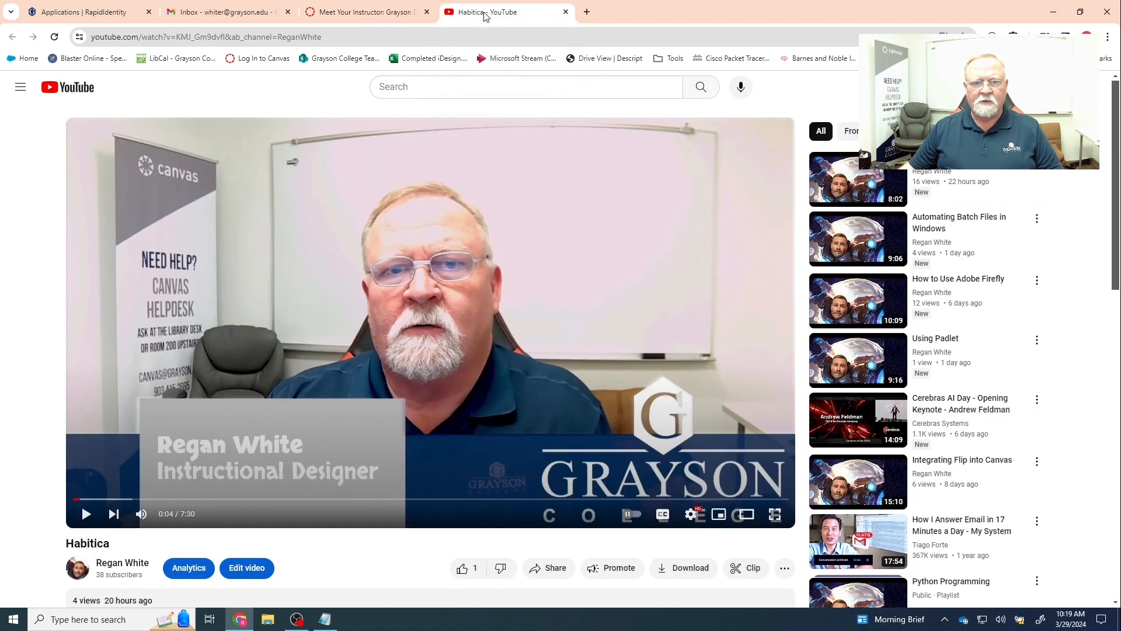
pyautogui.doubleClick(350, 37)
pyautogui.moveTo(350, 36); pyautogui.dragTo(92, 42)
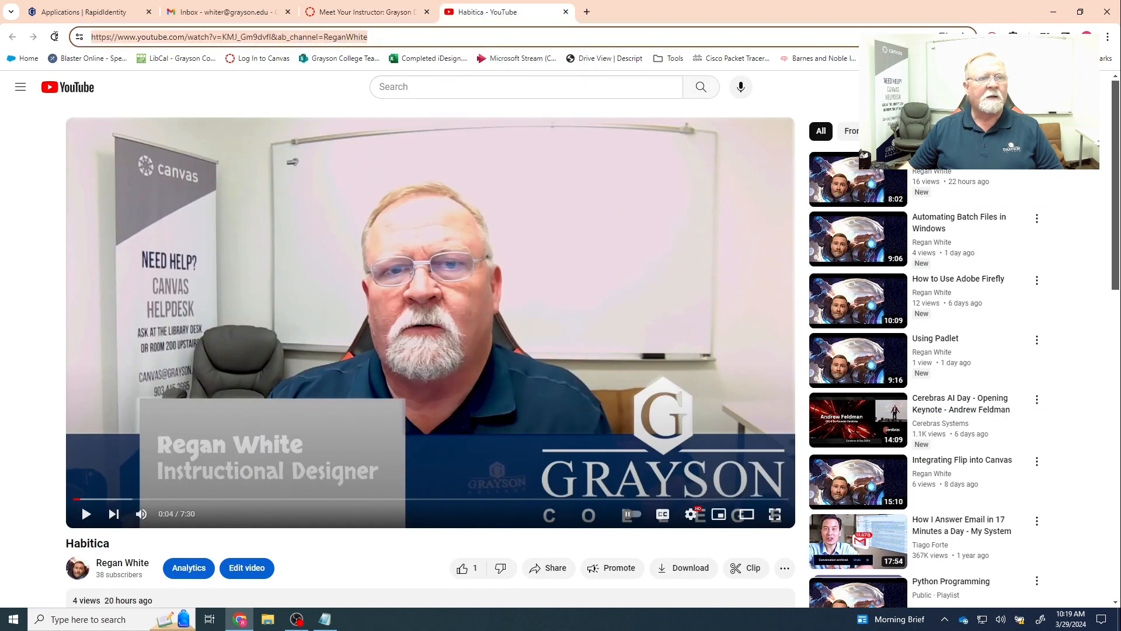
pyautogui.rightClick(164, 44)
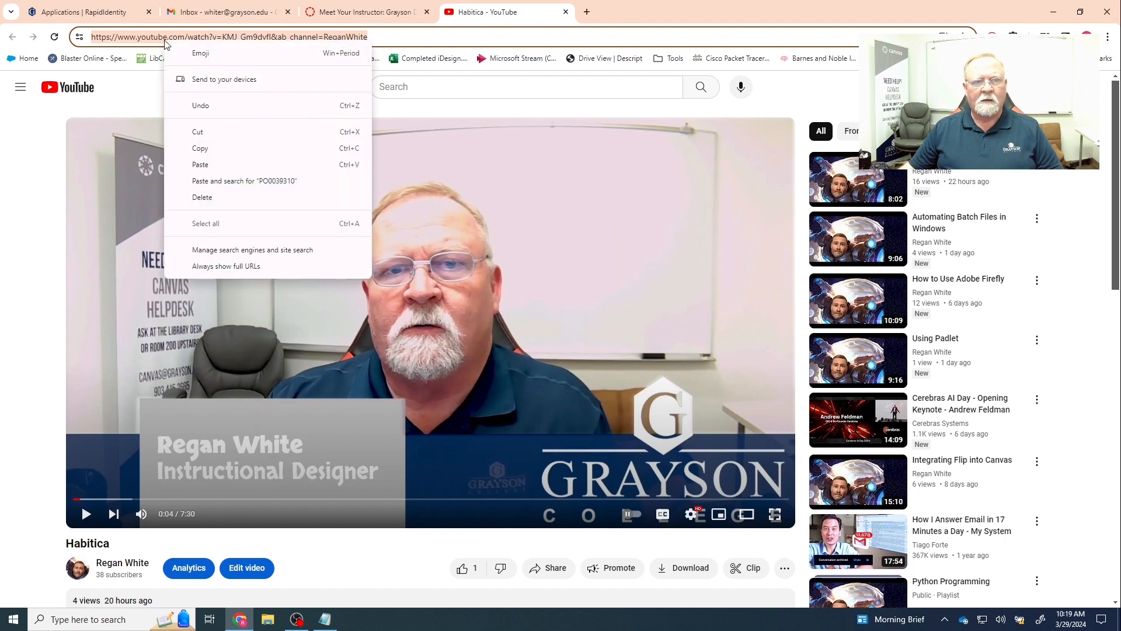
pyautogui.click(201, 148)
pyautogui.click(331, 12)
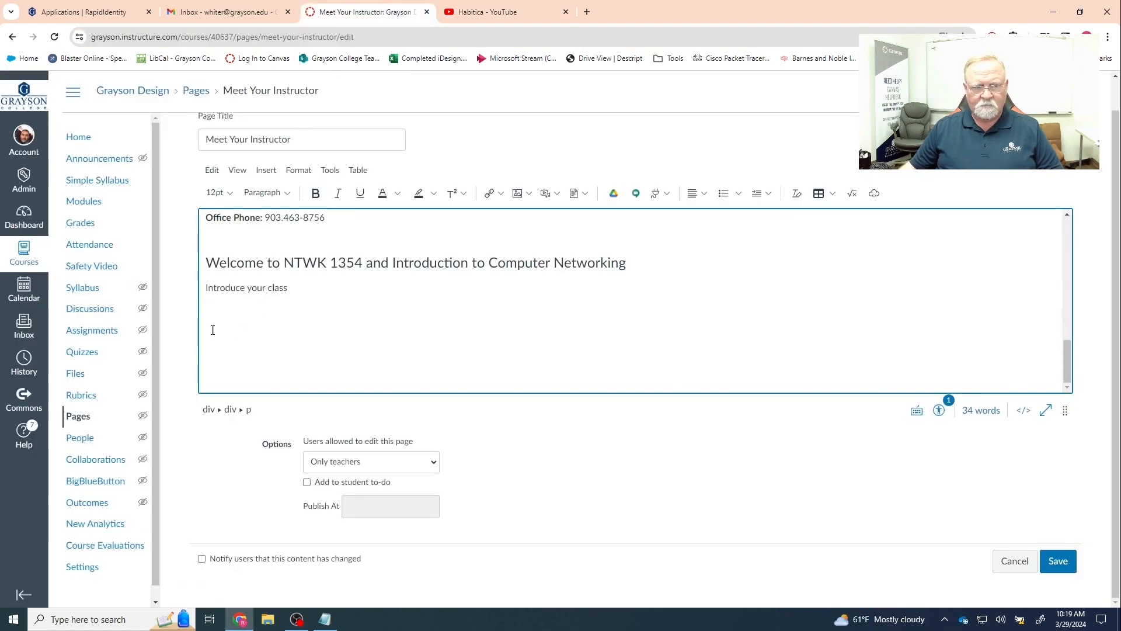
# - Paste the Habitica YouTube link as plain text below 'Introduce your class' and save the page
pyautogui.rightClick(212, 328)
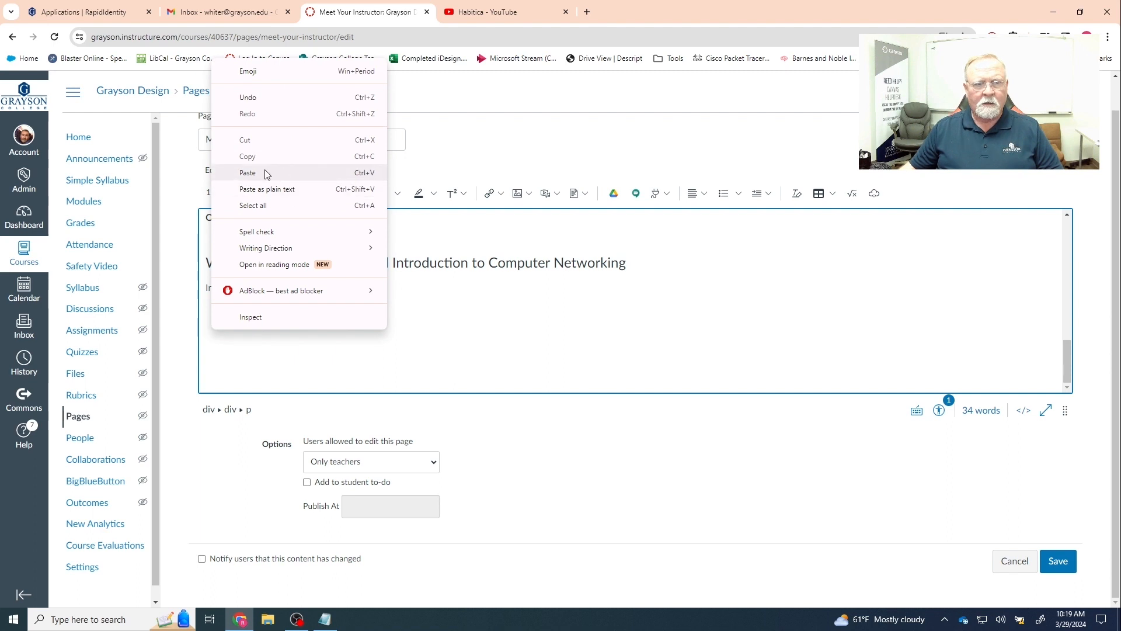
pyautogui.click(288, 188)
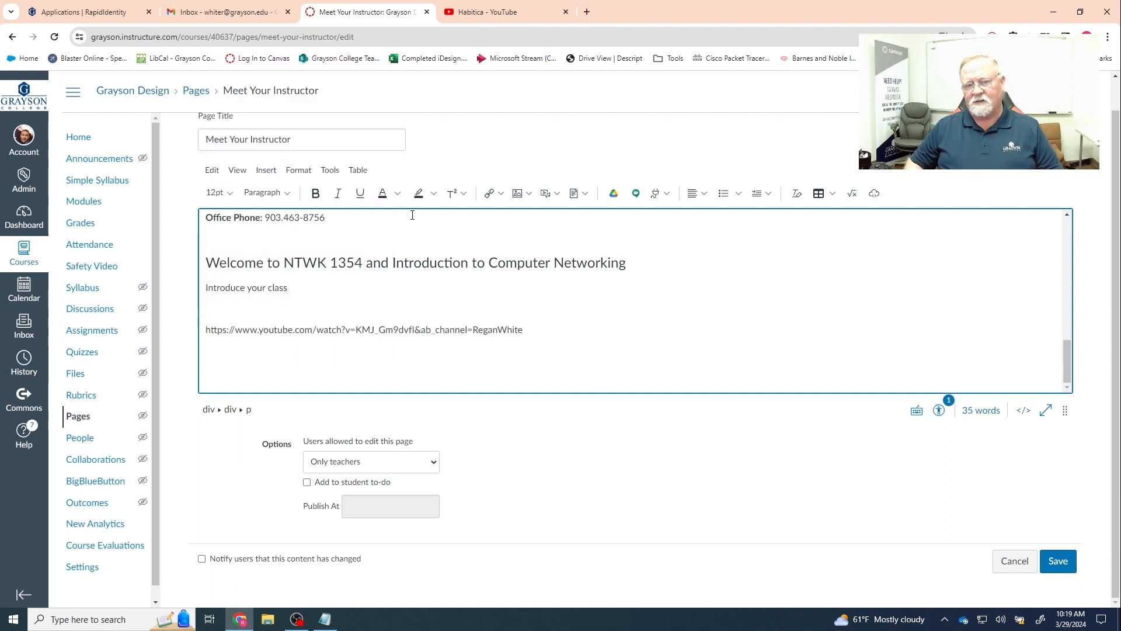
pyautogui.press('Return')
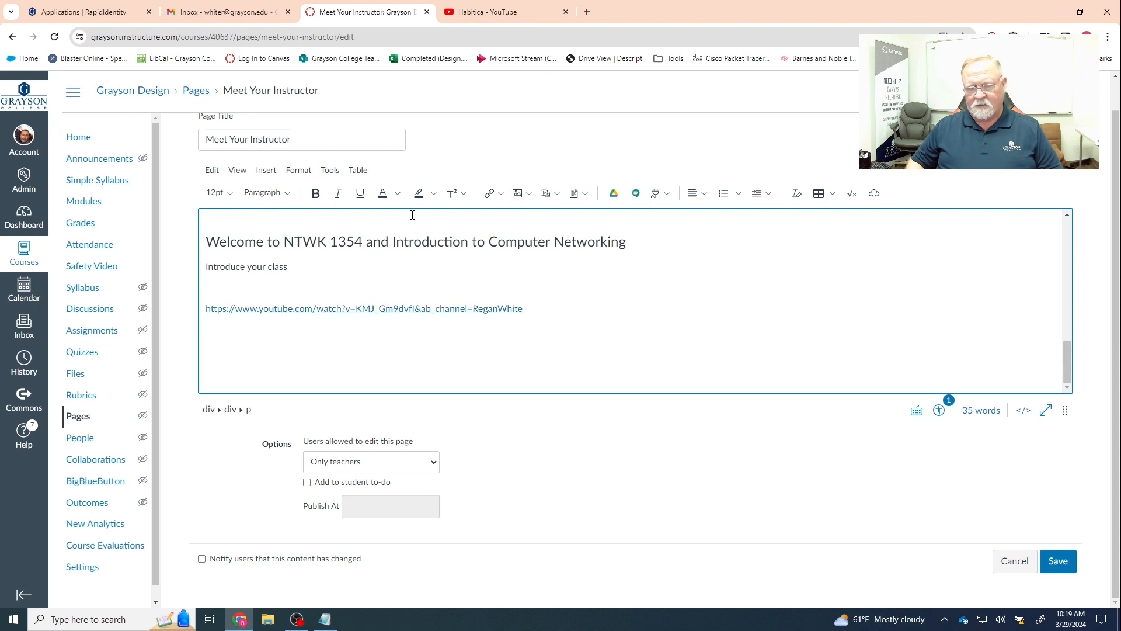
pyautogui.press('BackSpace')
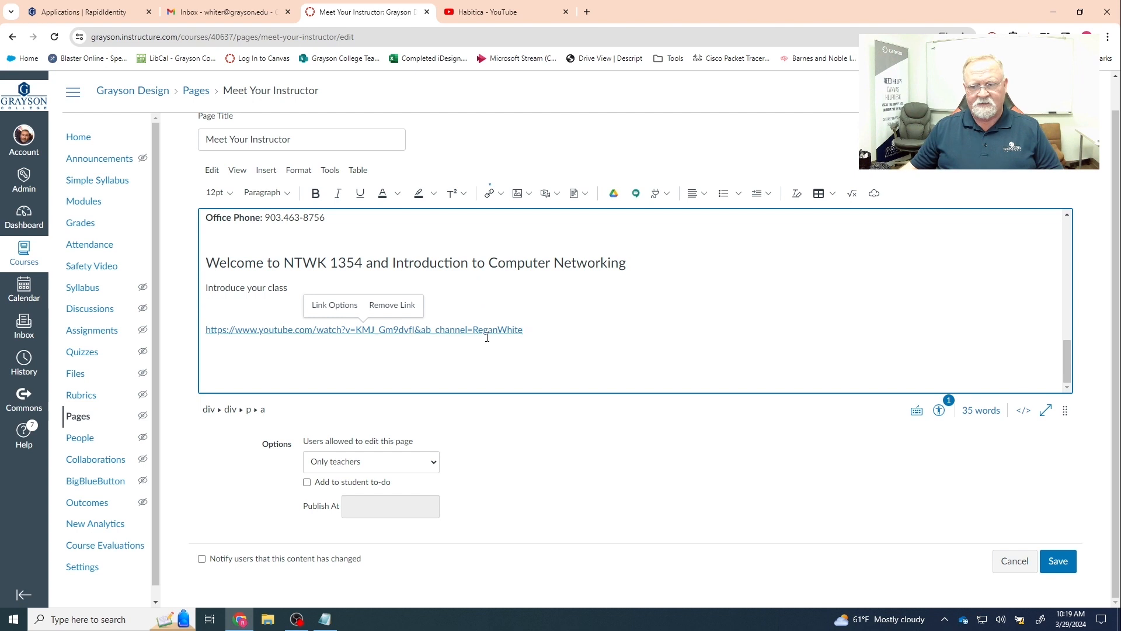
pyautogui.click(1053, 562)
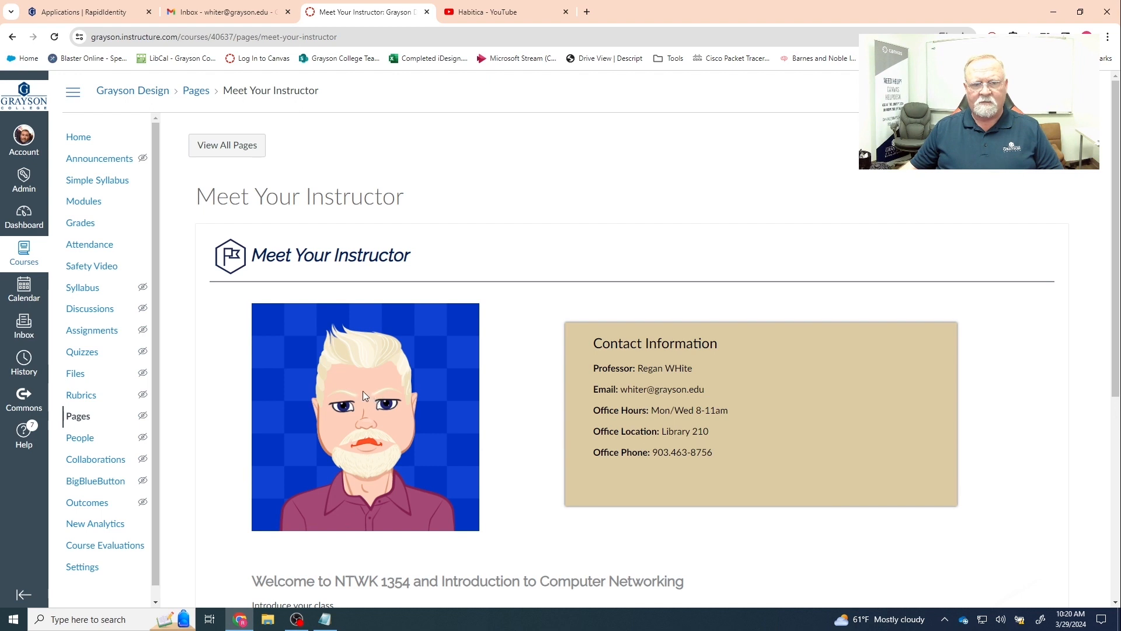
# - Expand the Habitica video embed on Meet Your Instructor and play it briefly, pausing at 0:04
pyautogui.scroll(-4, 695, 397)
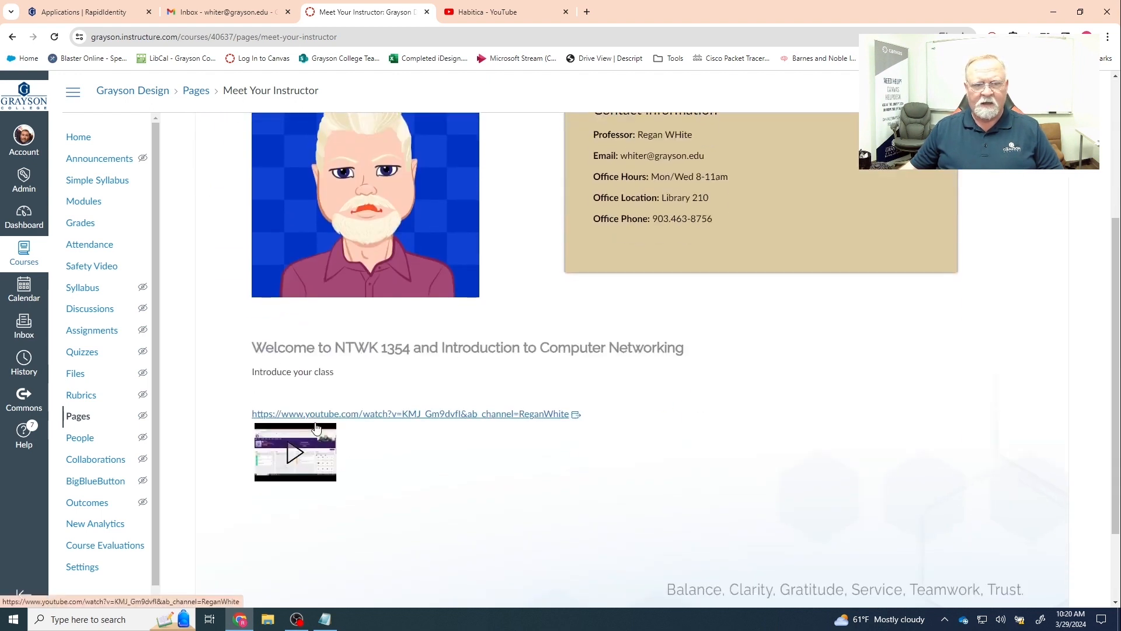
pyautogui.click(289, 452)
pyautogui.scroll(-2, 571, 463)
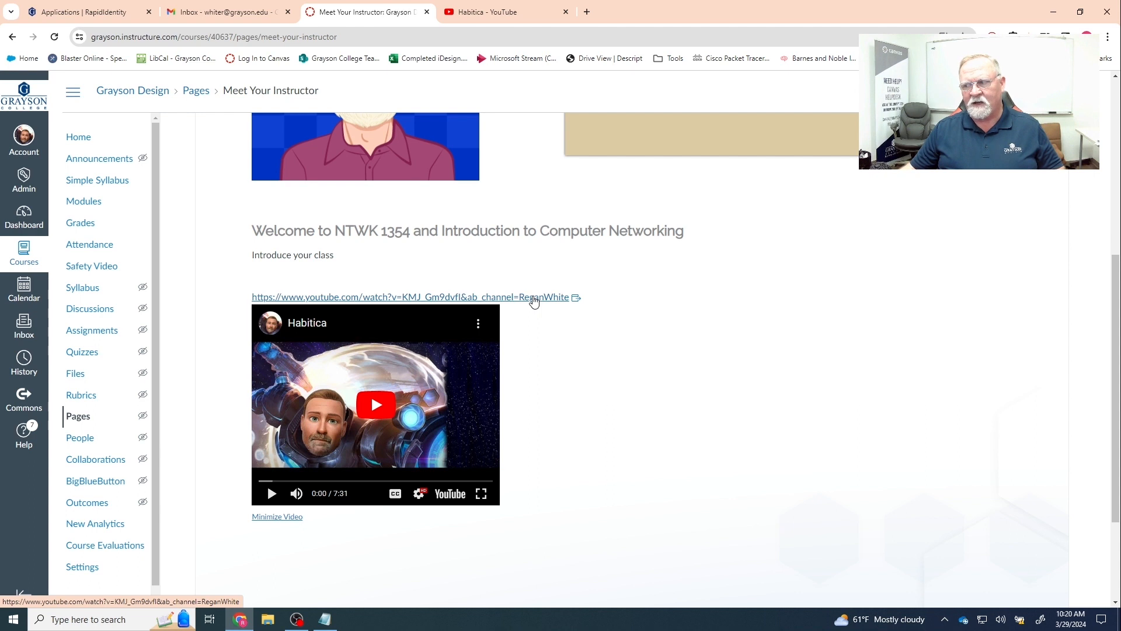
pyautogui.click(373, 406)
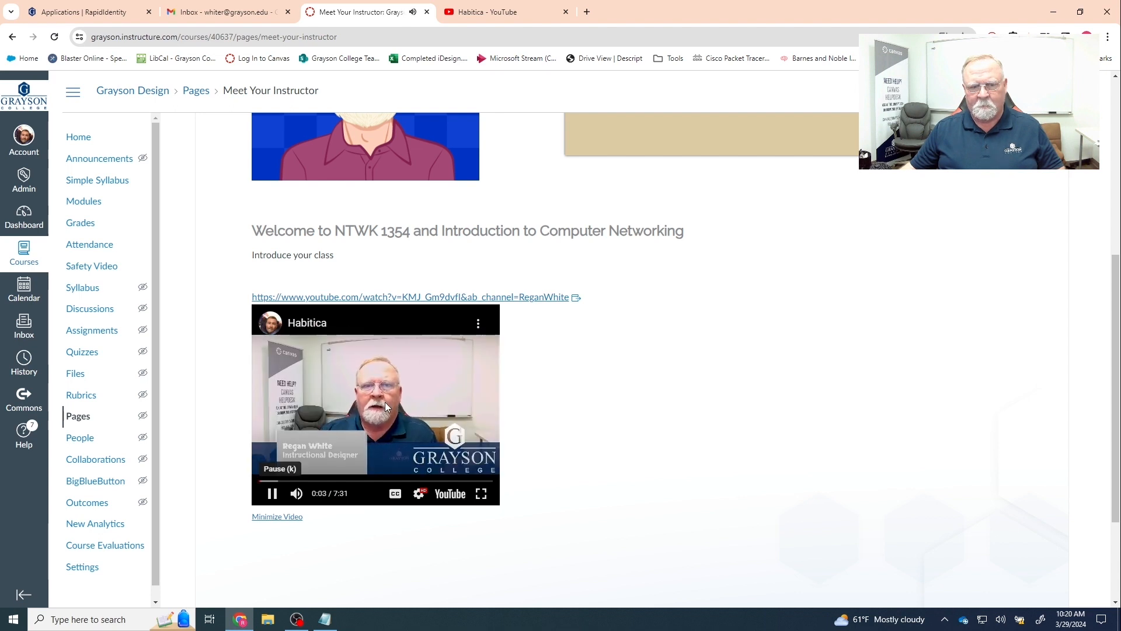
pyautogui.click(385, 401)
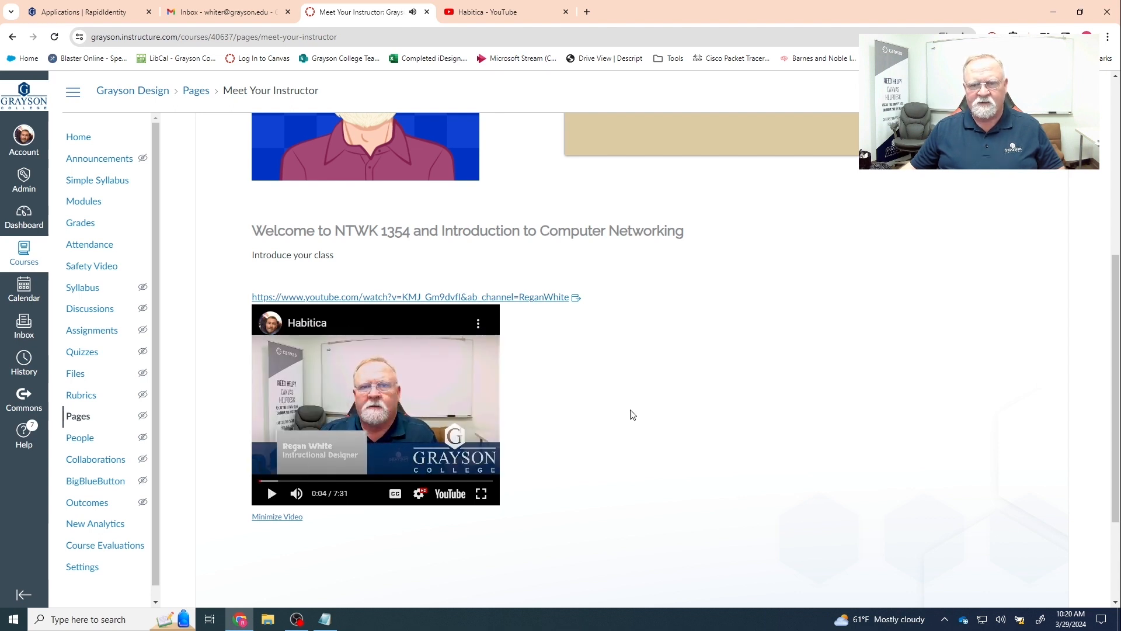
pyautogui.scroll(5, 631, 415)
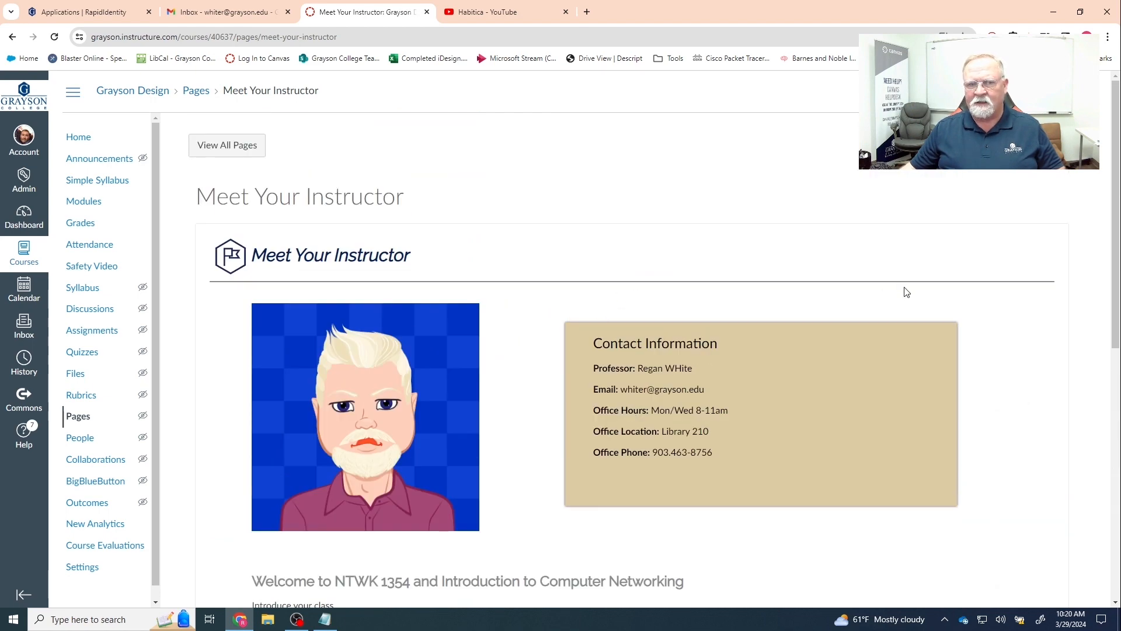
pyautogui.scroll(-7, 903, 295)
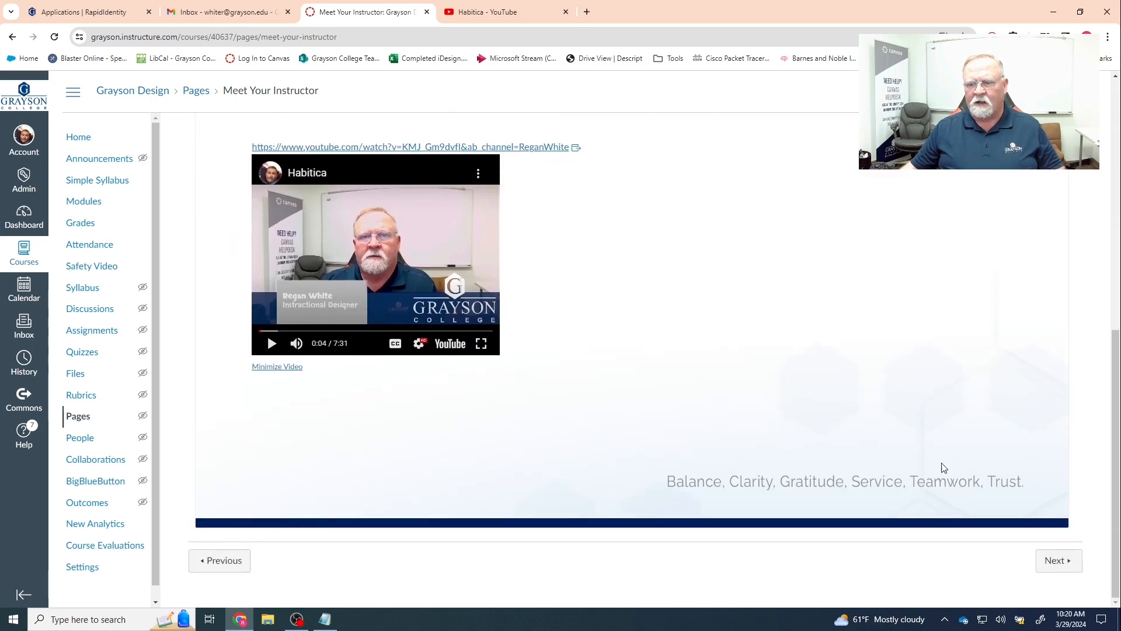
# - Advance to Course Overview and look over its ten Course Learning Objectives, briefly highlighting the text
pyautogui.click(1059, 564)
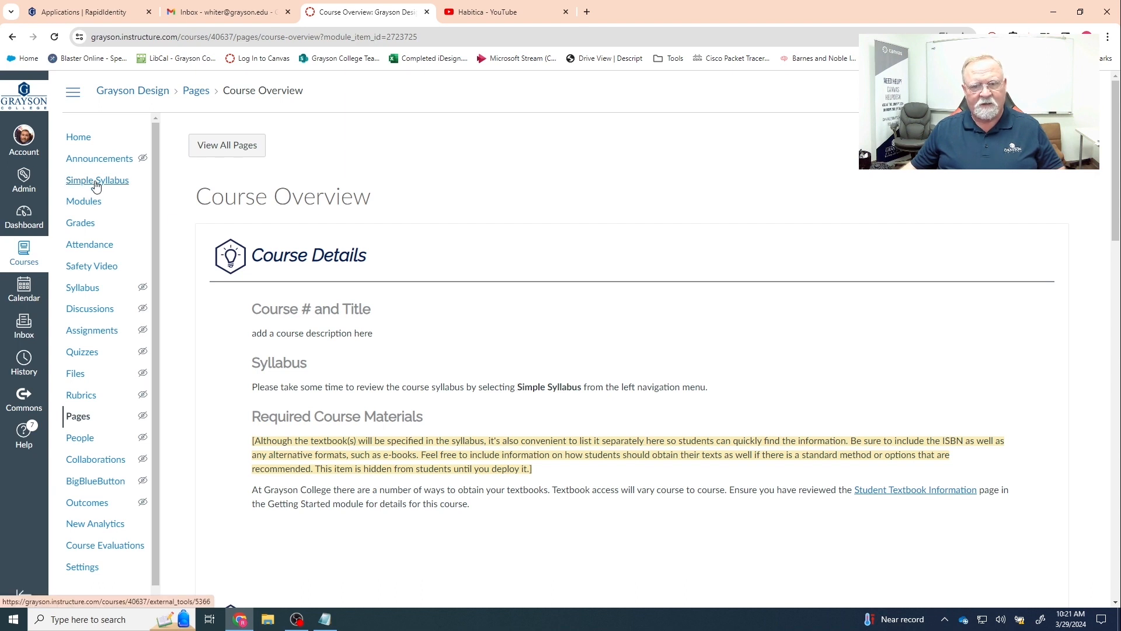
pyautogui.scroll(-1, 321, 396)
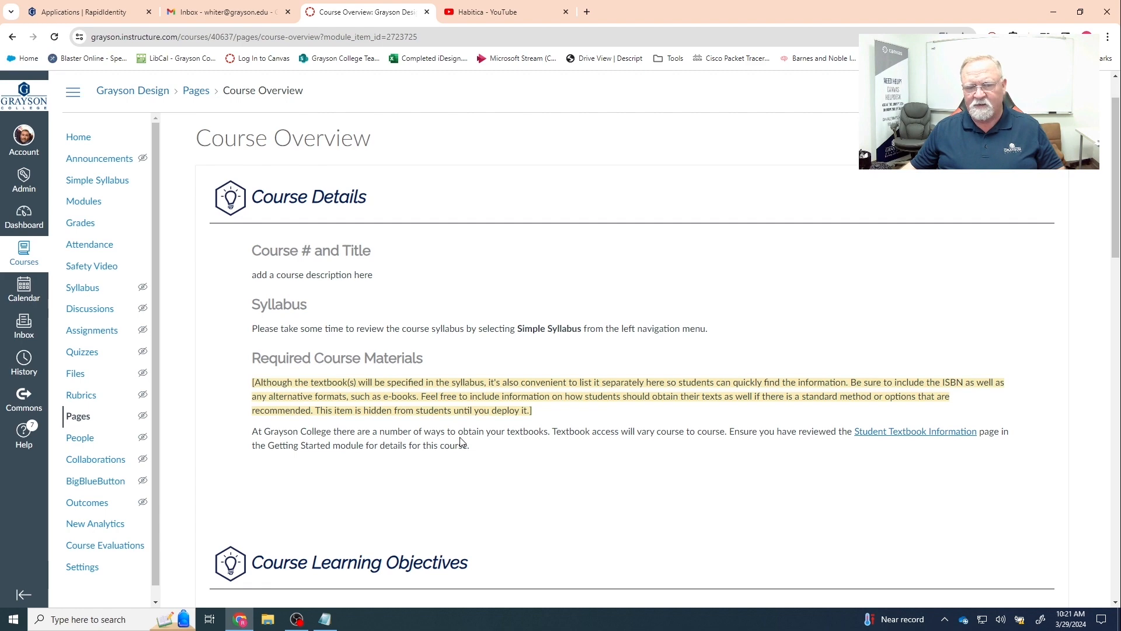
pyautogui.scroll(-4, 454, 441)
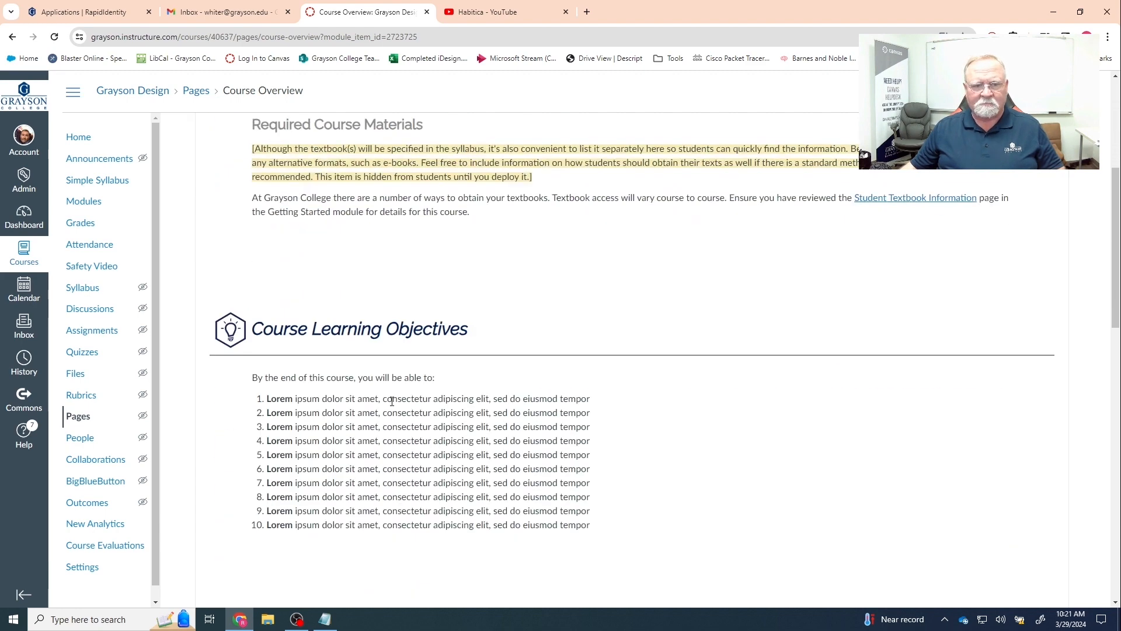
pyautogui.scroll(-3, 387, 397)
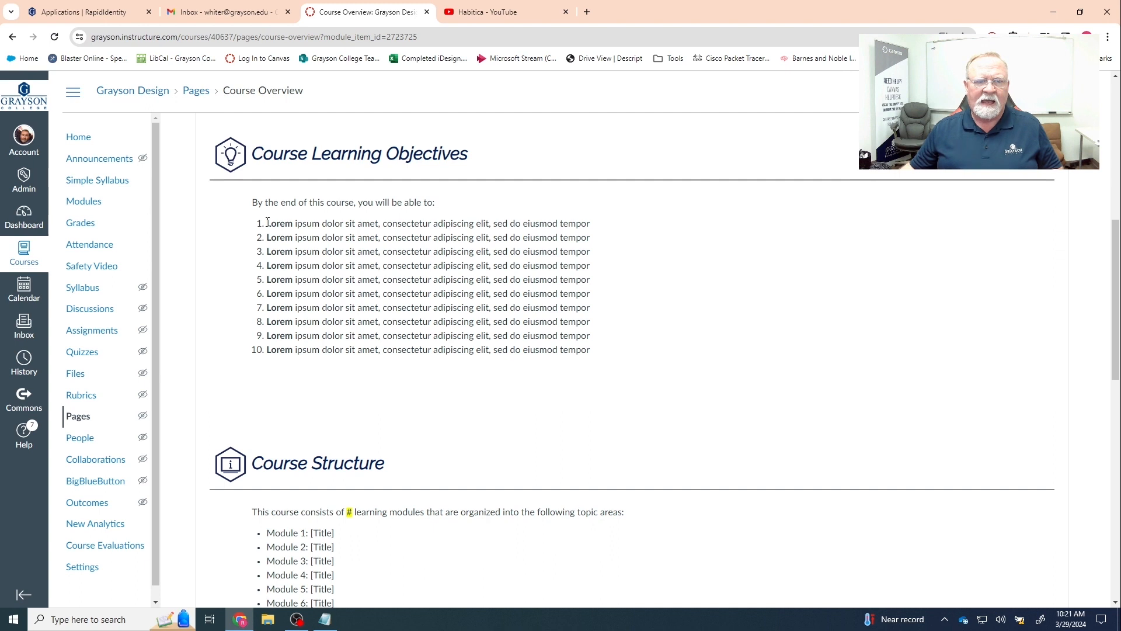
pyautogui.moveTo(267, 222); pyautogui.dragTo(613, 356)
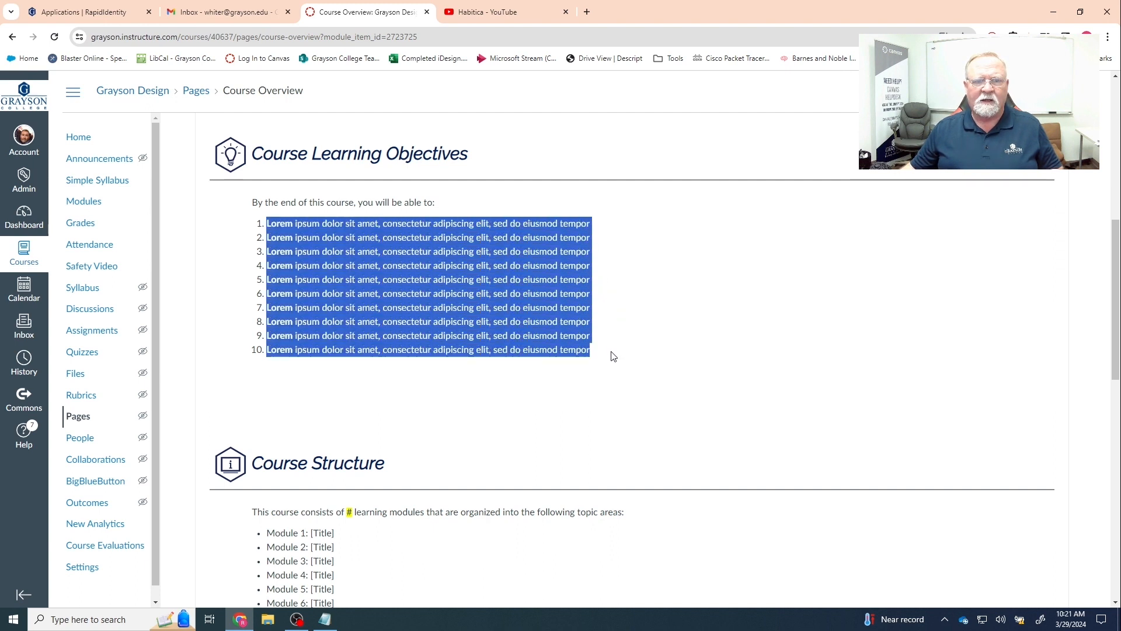
pyautogui.click(304, 223)
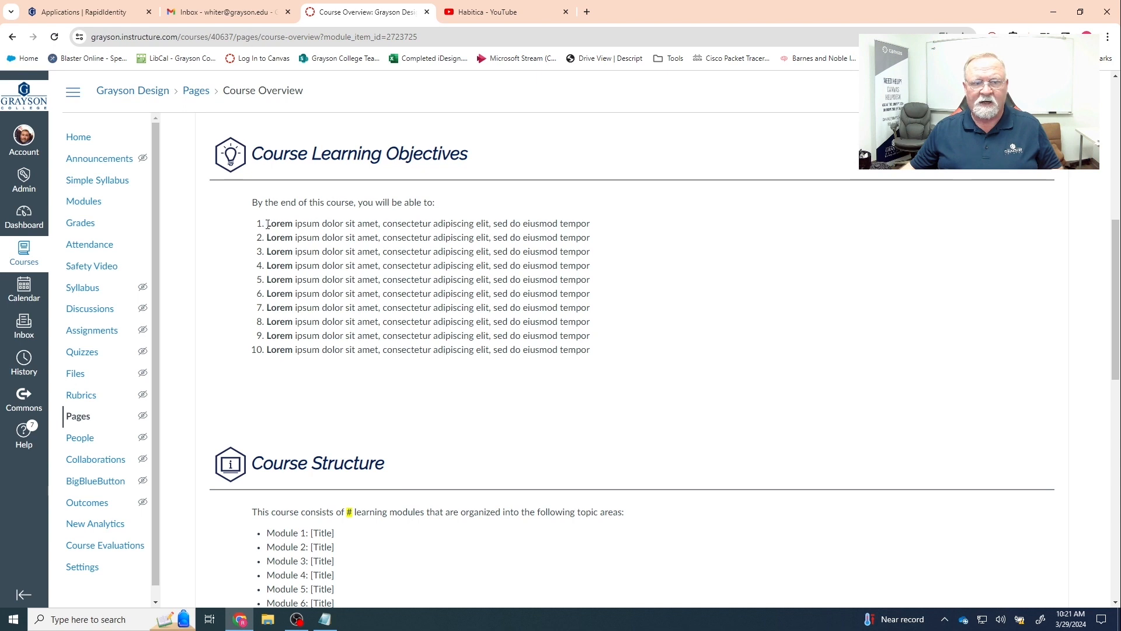
pyautogui.moveTo(268, 224); pyautogui.dragTo(292, 224)
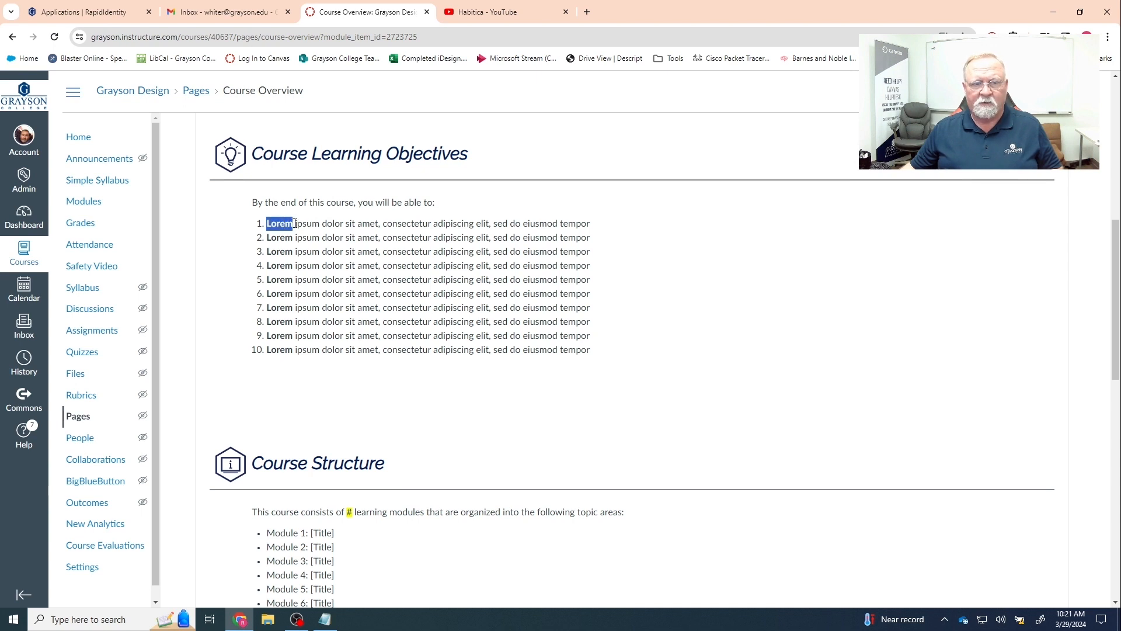
pyautogui.click(324, 230)
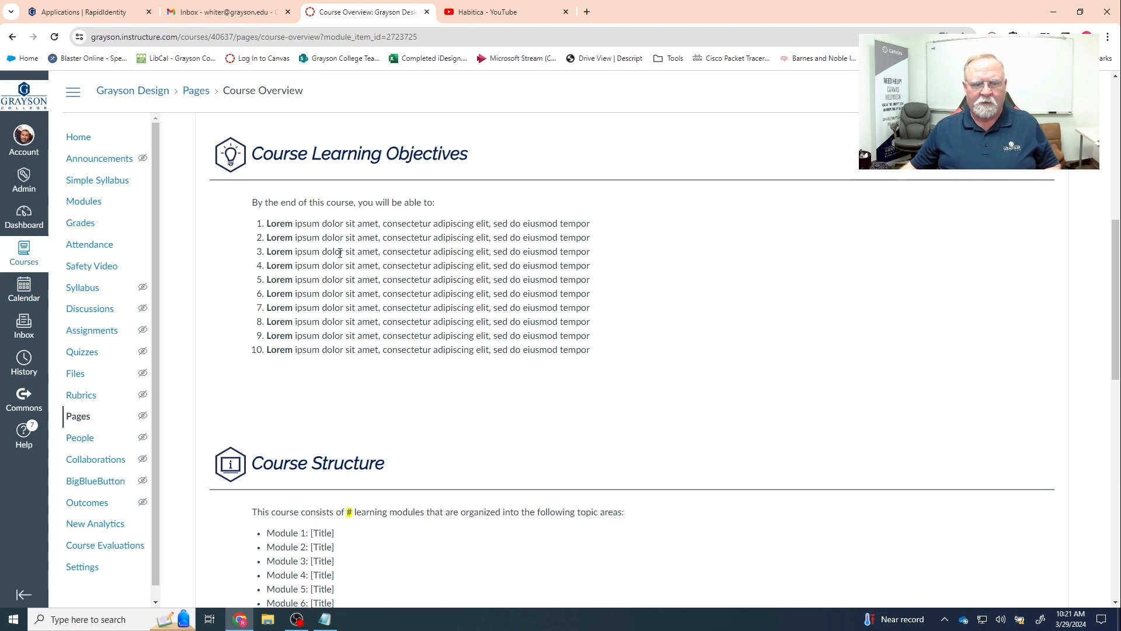
pyautogui.scroll(-4, 339, 252)
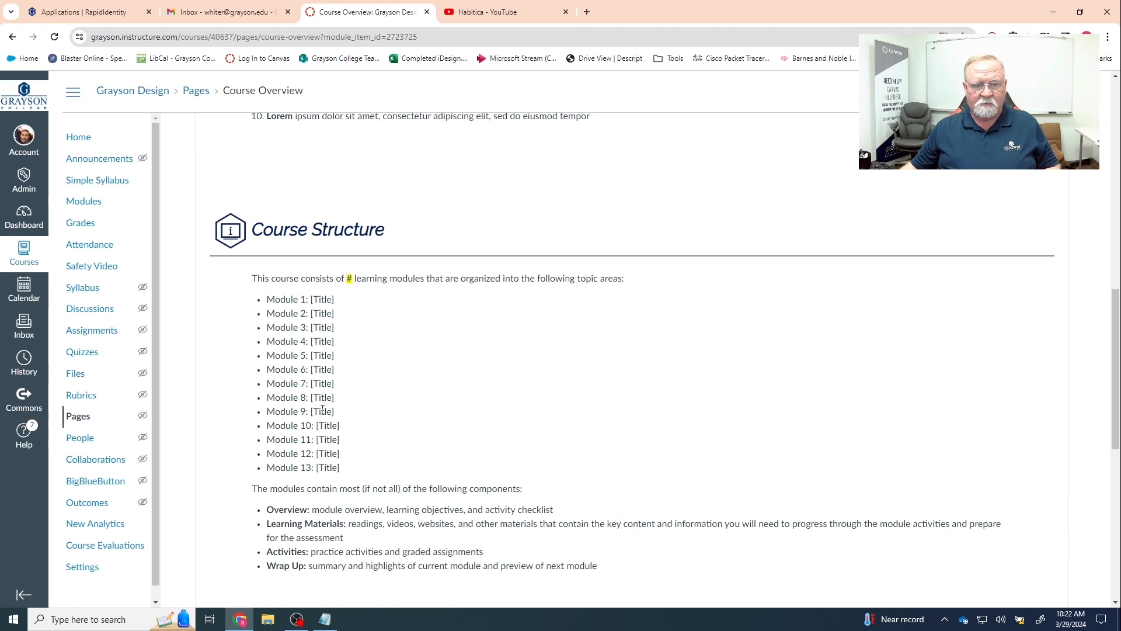
pyautogui.scroll(-2, 386, 407)
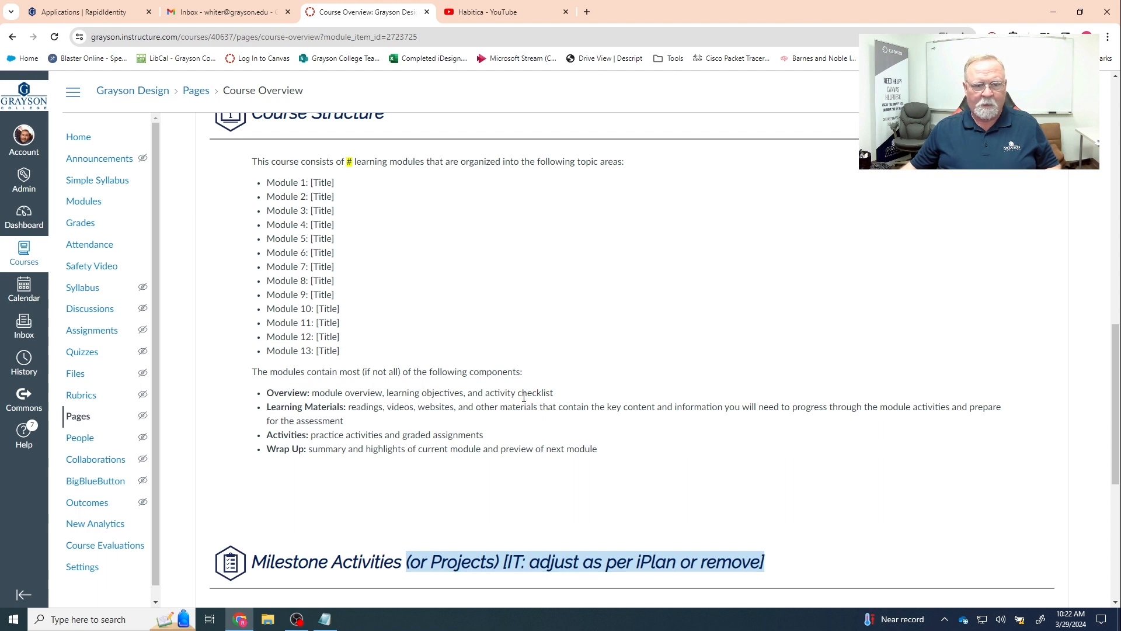
pyautogui.scroll(-1, 523, 396)
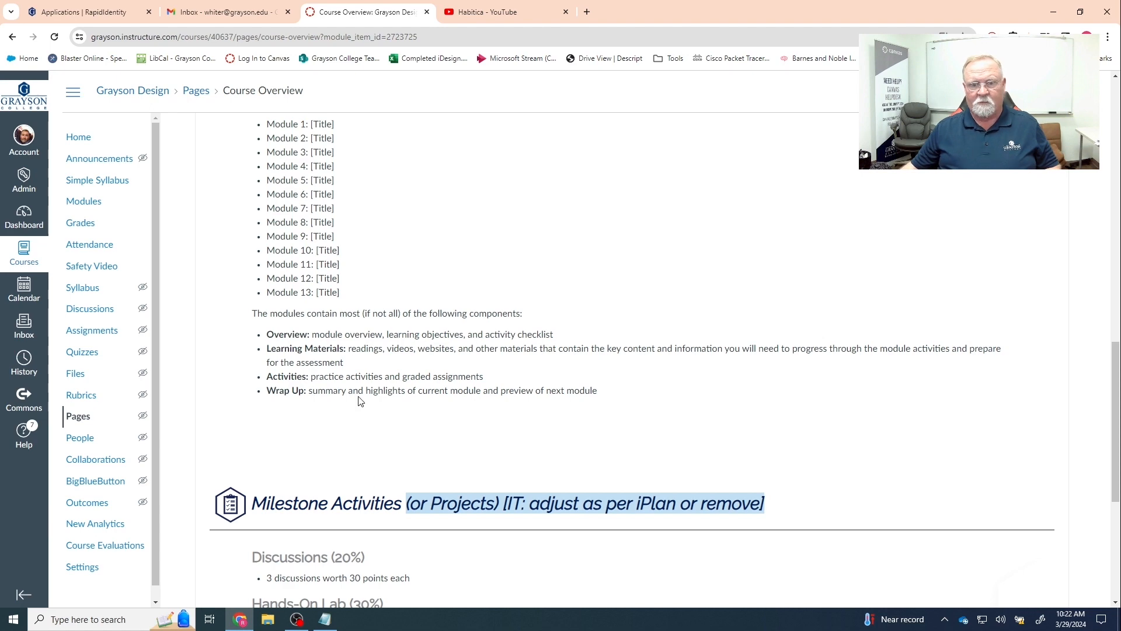
pyautogui.scroll(-3, 359, 400)
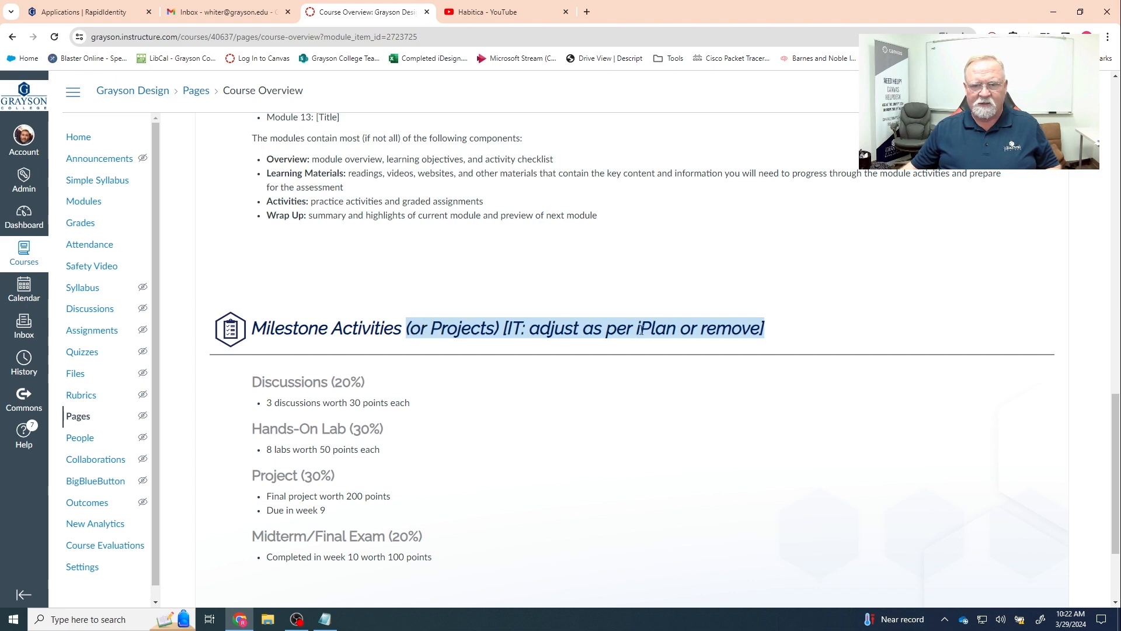
pyautogui.scroll(-2, 682, 362)
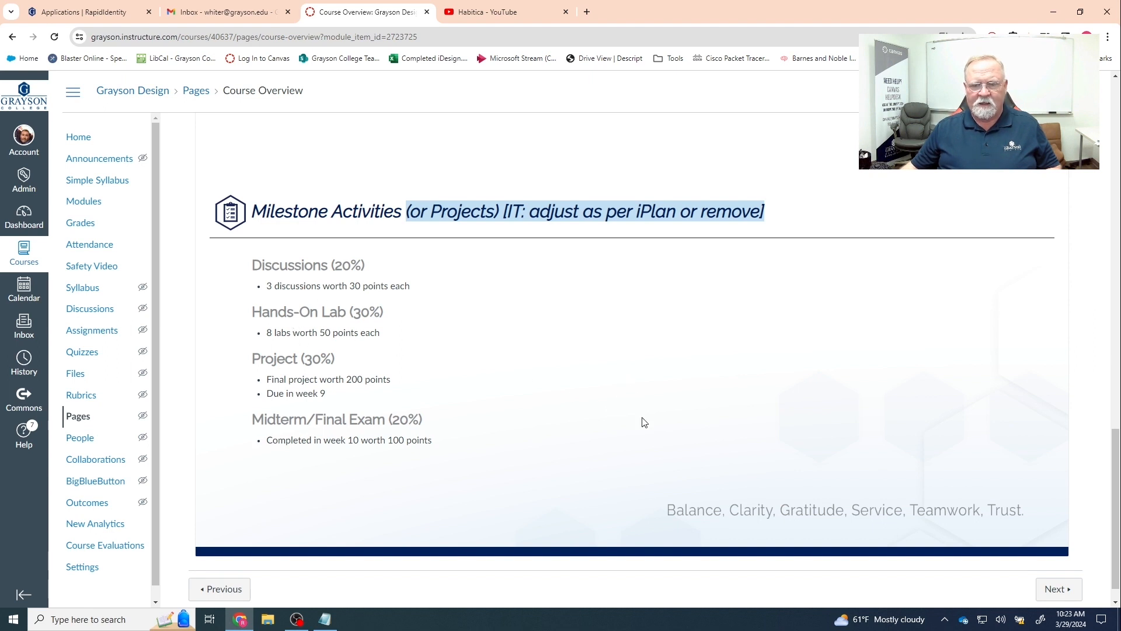
# - Advance to Student Textbook Information and read down to the Open Educational Resources section
pyautogui.click(1058, 588)
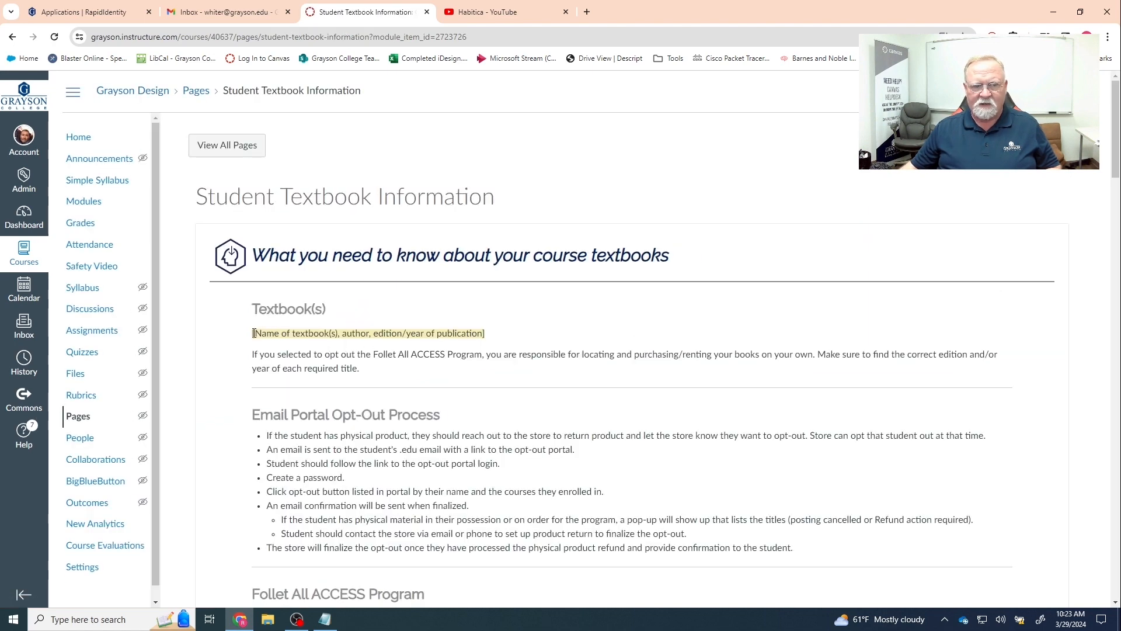
pyautogui.moveTo(253, 334); pyautogui.dragTo(500, 338)
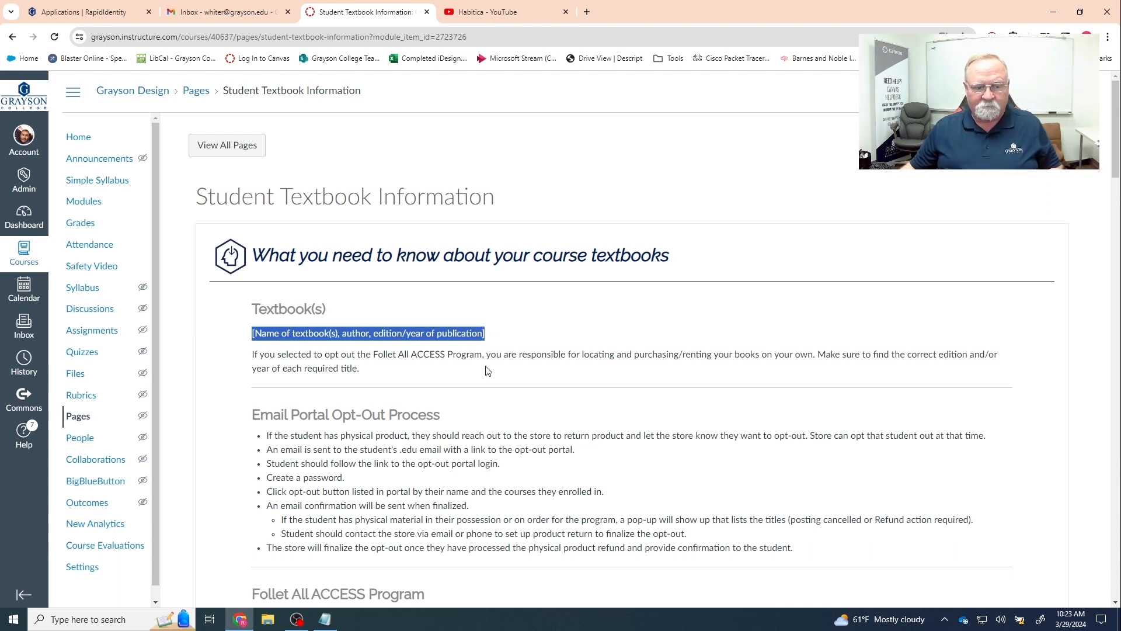
pyautogui.scroll(-3, 487, 370)
pyautogui.scroll(-5, 488, 373)
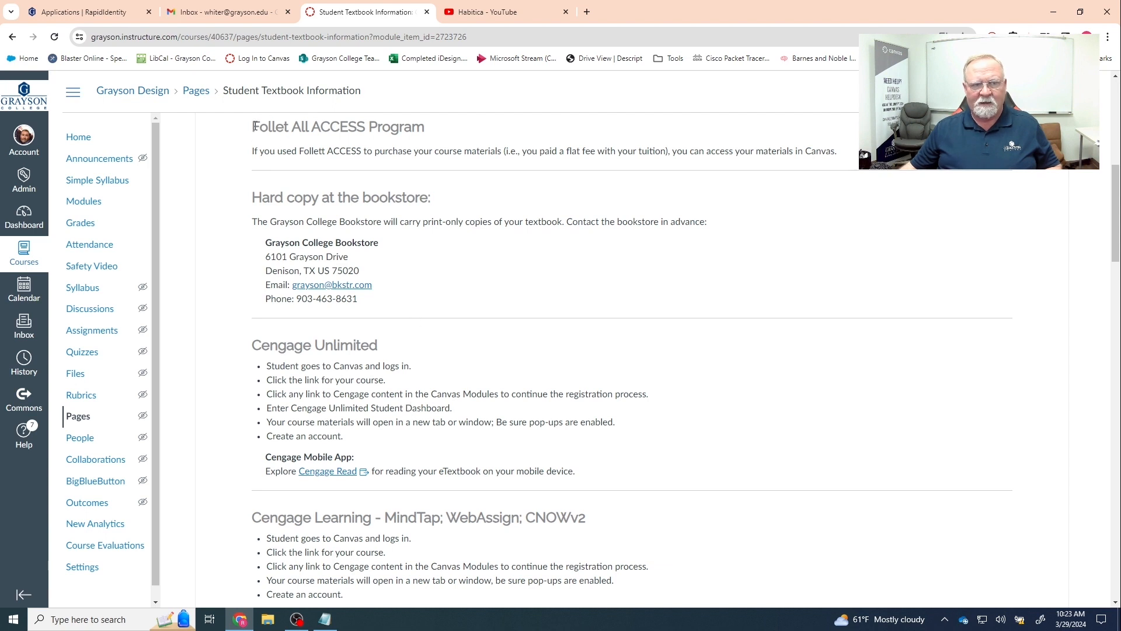
pyautogui.moveTo(255, 126); pyautogui.dragTo(443, 129)
pyautogui.click(450, 147)
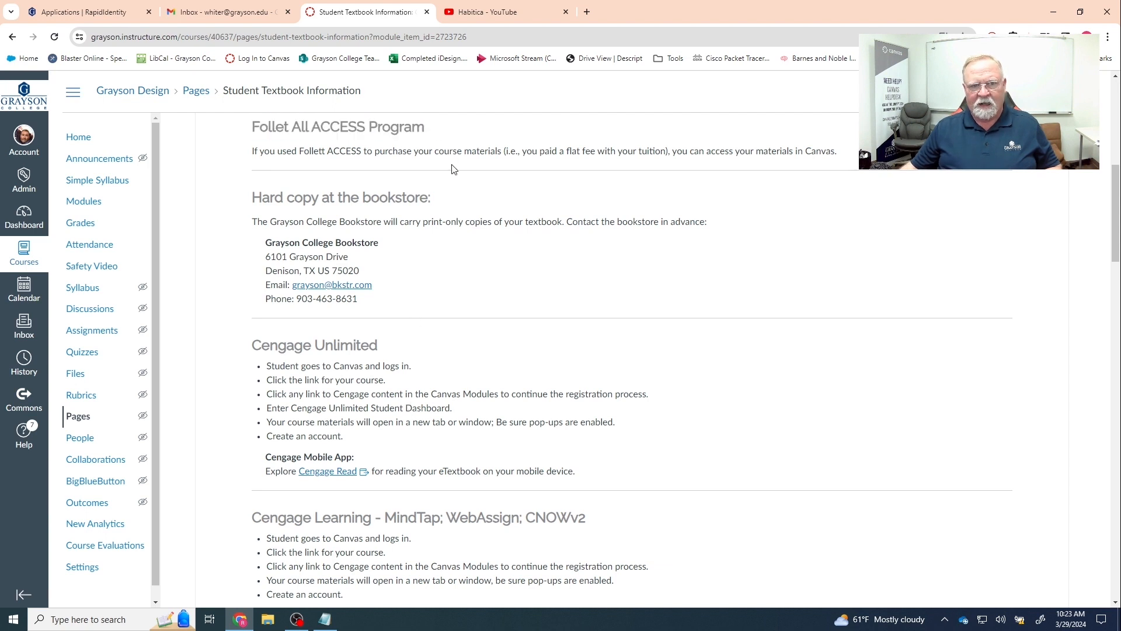
pyautogui.scroll(1, 470, 187)
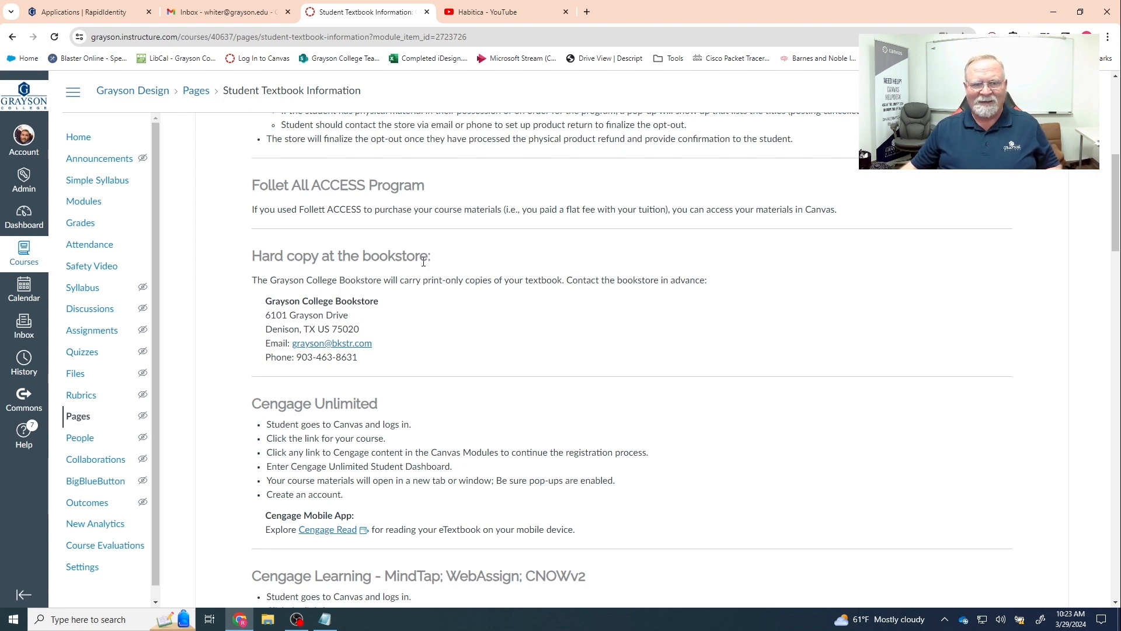
pyautogui.scroll(-8, 427, 292)
pyautogui.scroll(-8, 426, 294)
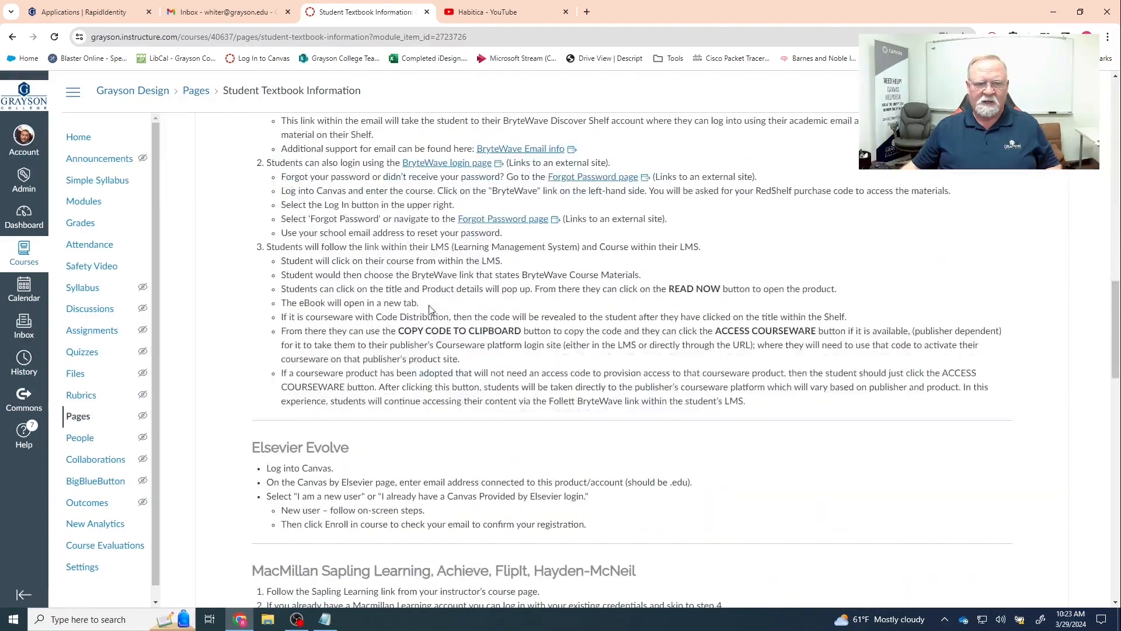
pyautogui.scroll(-12, 437, 315)
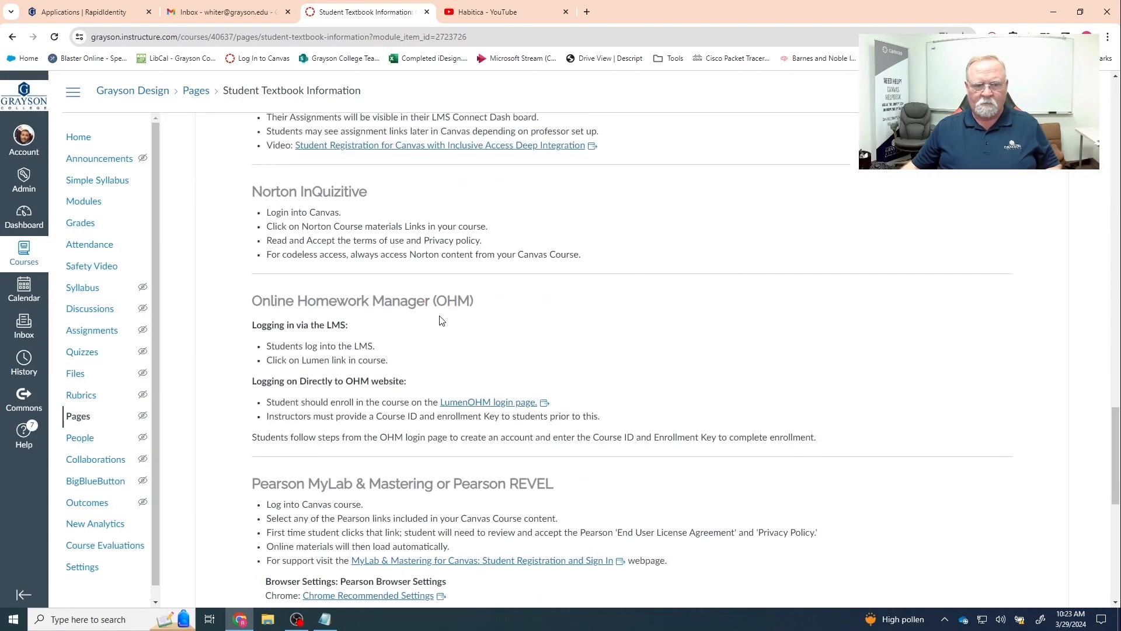
pyautogui.scroll(-4, 442, 322)
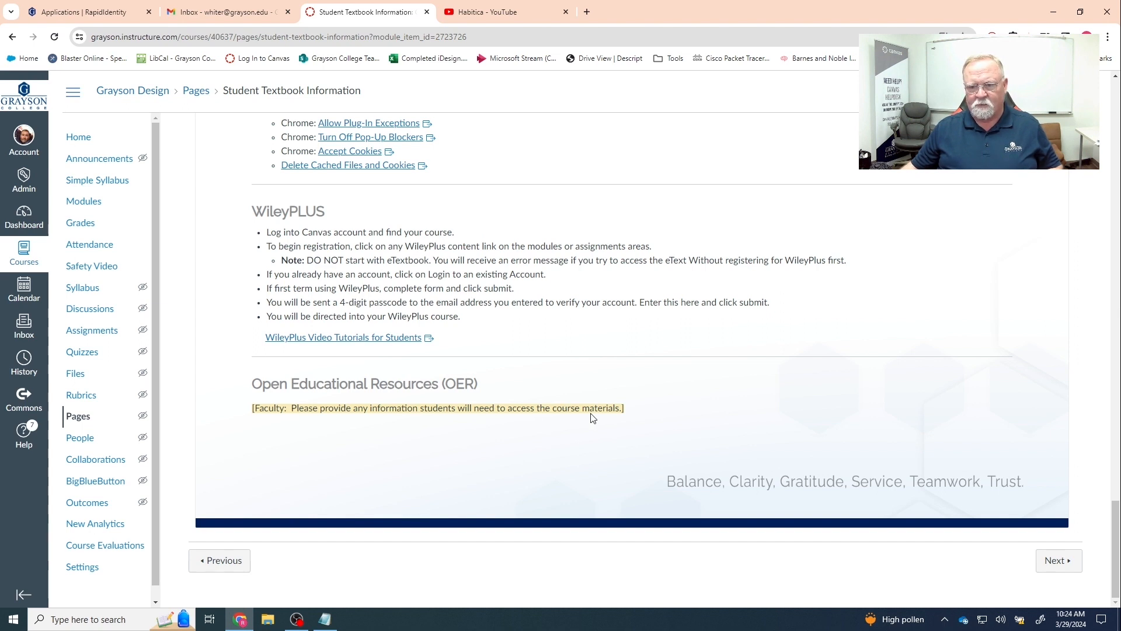
# - Open the Course User Guide and view its Technical Requirements, Netiquette, Accessibility and Privacy, and Course Navigation sections
pyautogui.click(1057, 560)
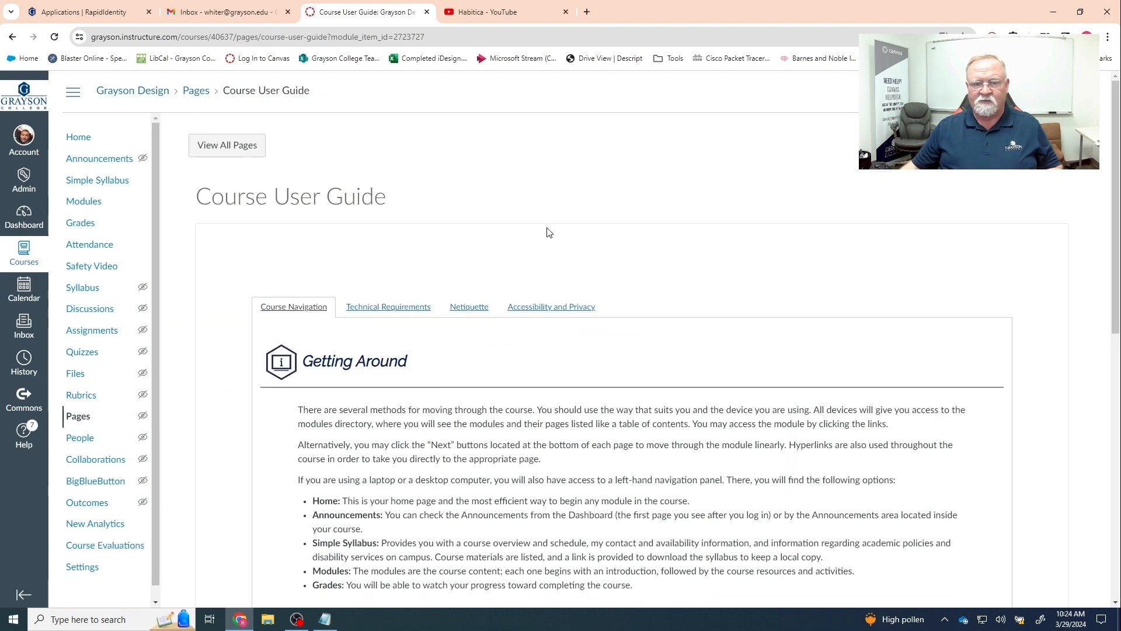
pyautogui.scroll(-9, 548, 235)
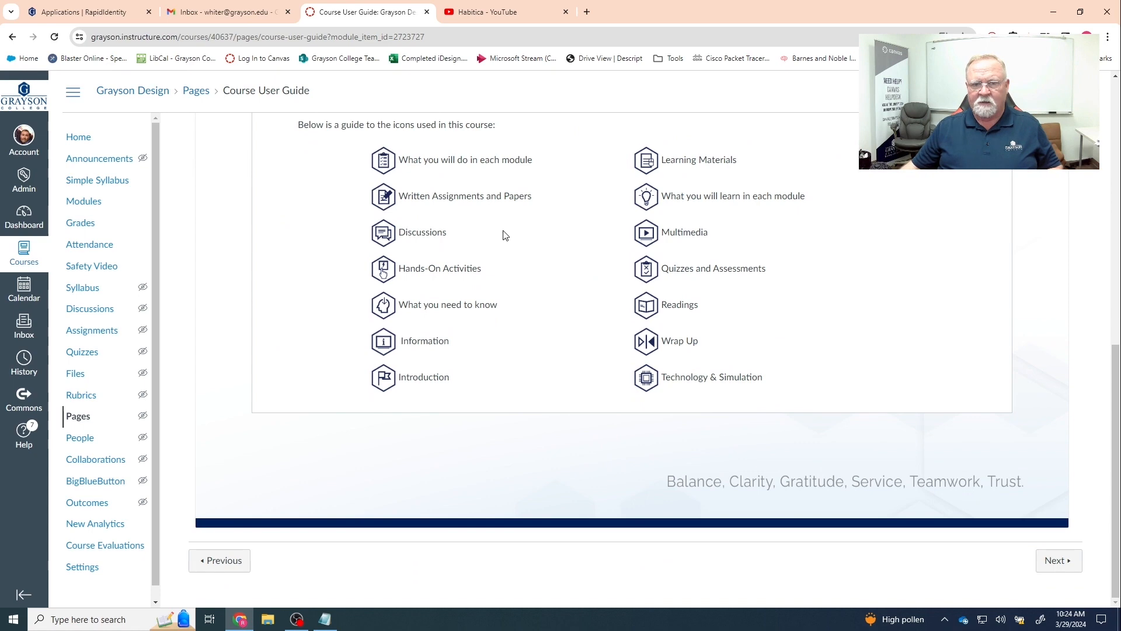
pyautogui.scroll(6, 505, 233)
pyautogui.scroll(3, 437, 371)
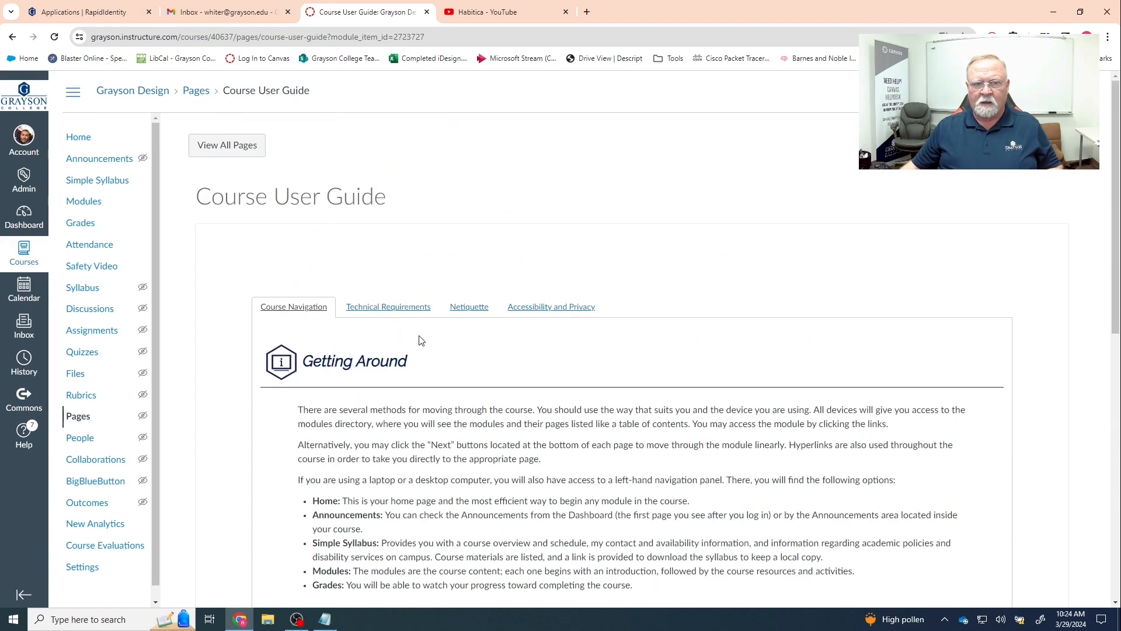
pyautogui.click(359, 308)
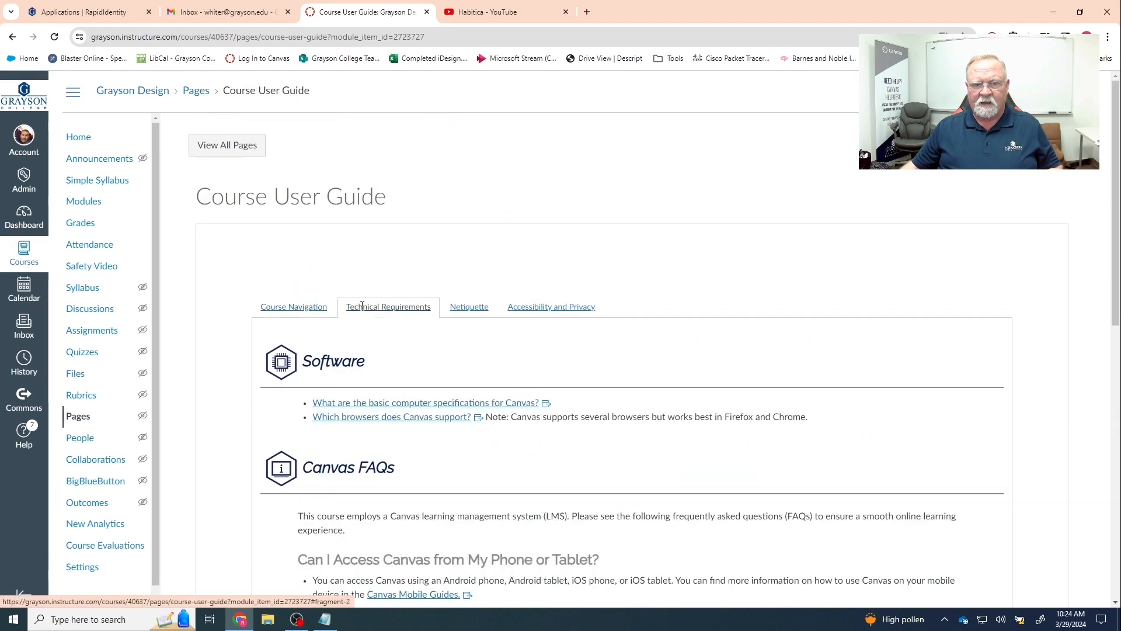
pyautogui.click(460, 315)
pyautogui.click(543, 308)
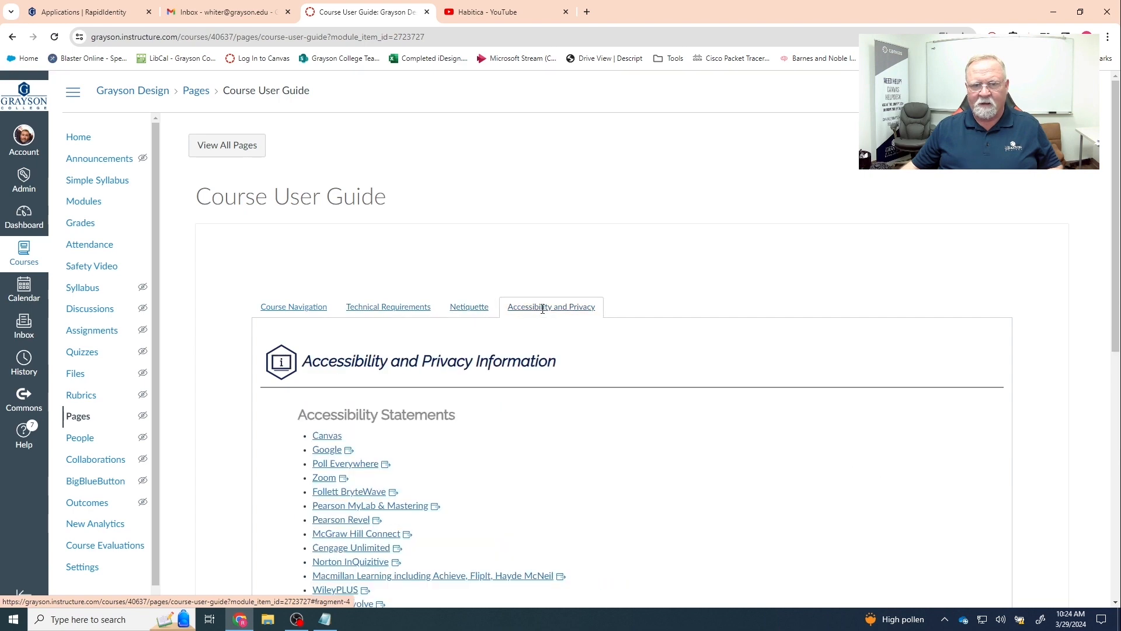
pyautogui.click(298, 311)
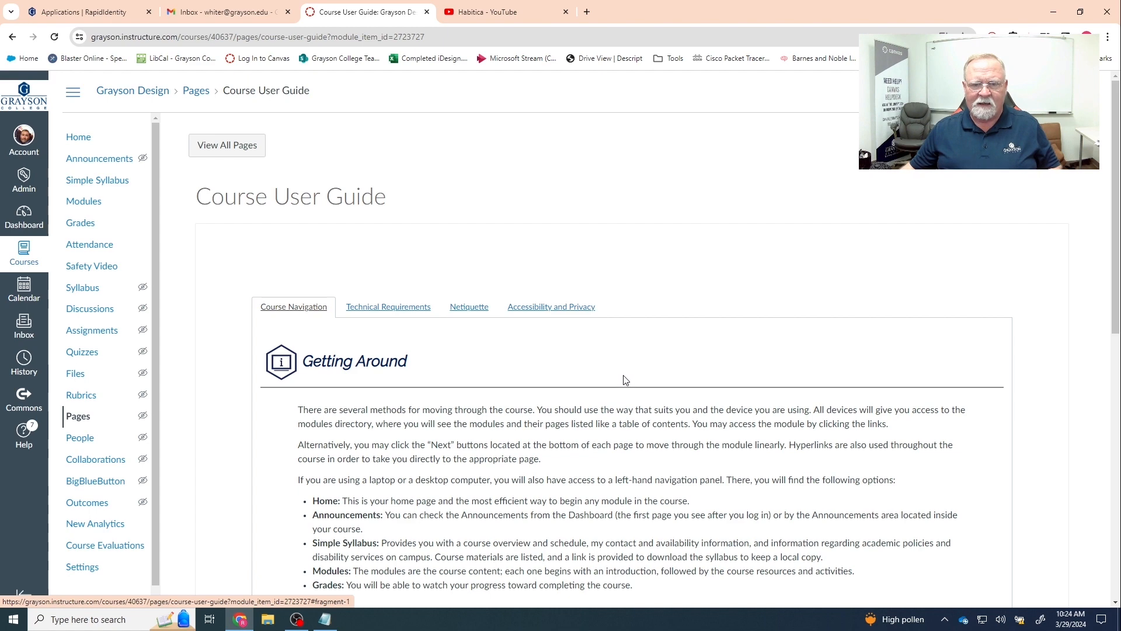
# - Read through the Course Navigation section, then continue to Module X | Overview and the Modules list
pyautogui.scroll(-2, 623, 383)
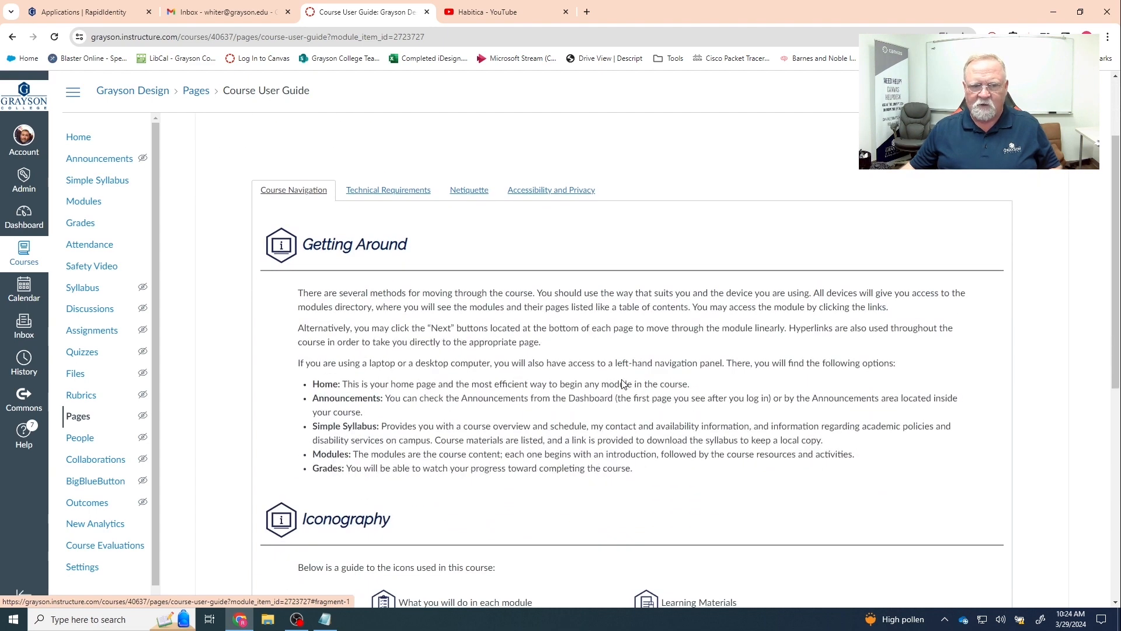
pyautogui.scroll(-2, 623, 386)
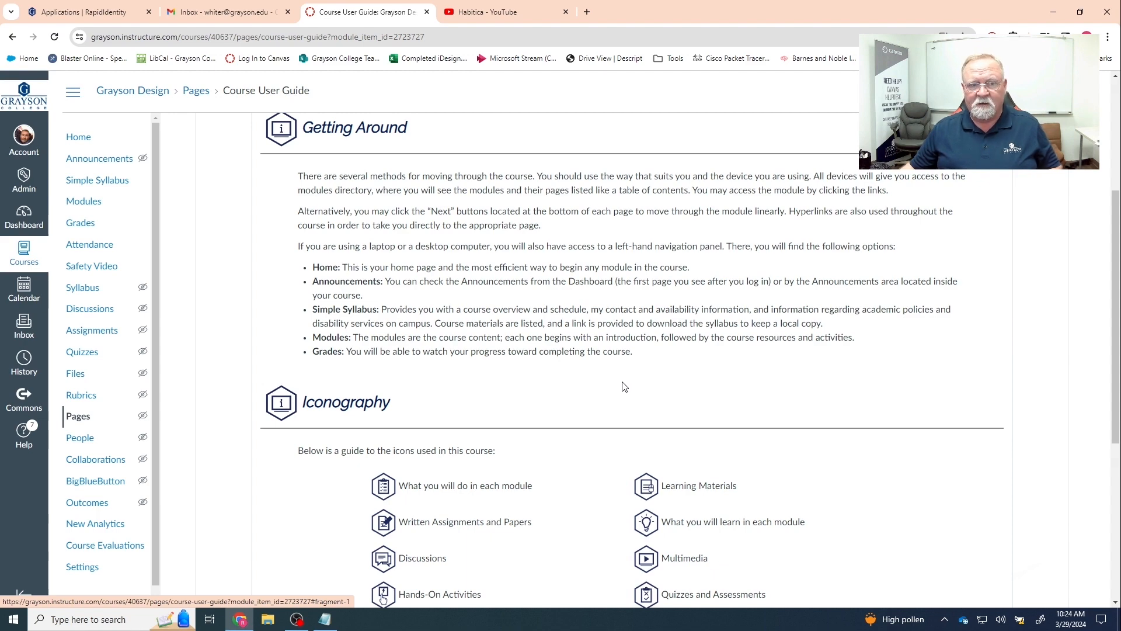
pyautogui.scroll(-5, 623, 385)
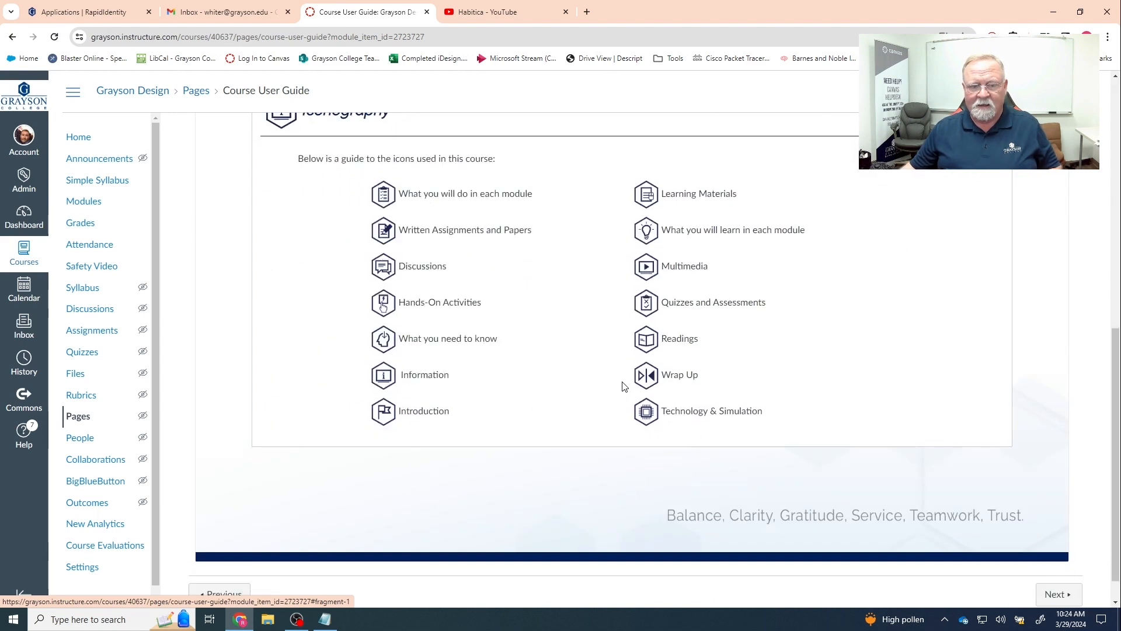
pyautogui.scroll(8, 623, 385)
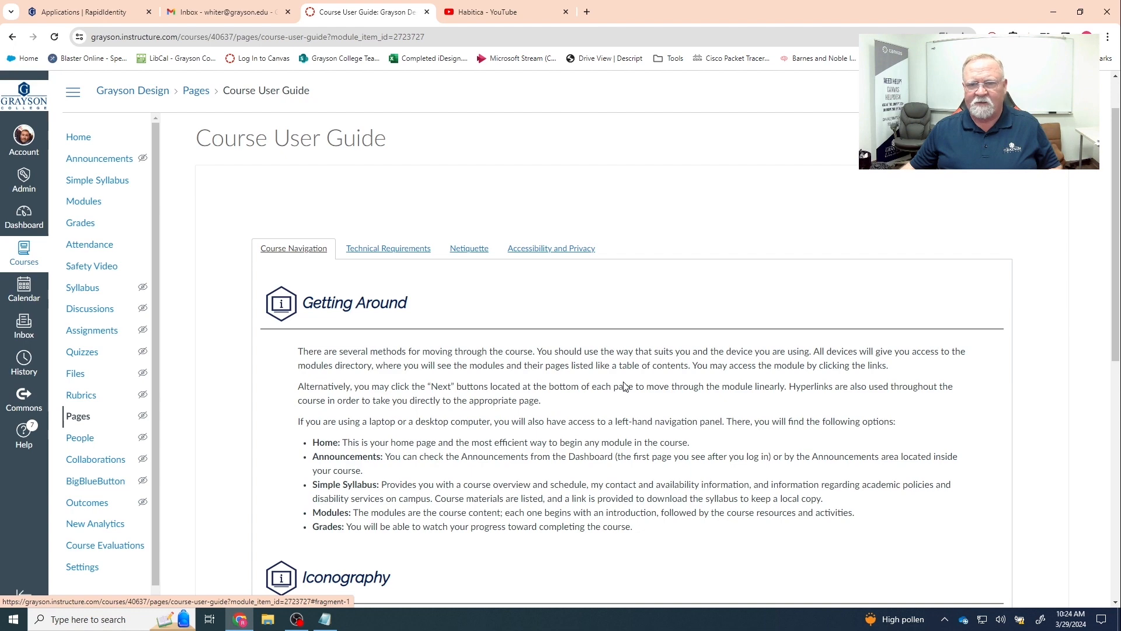
pyautogui.scroll(-8, 623, 386)
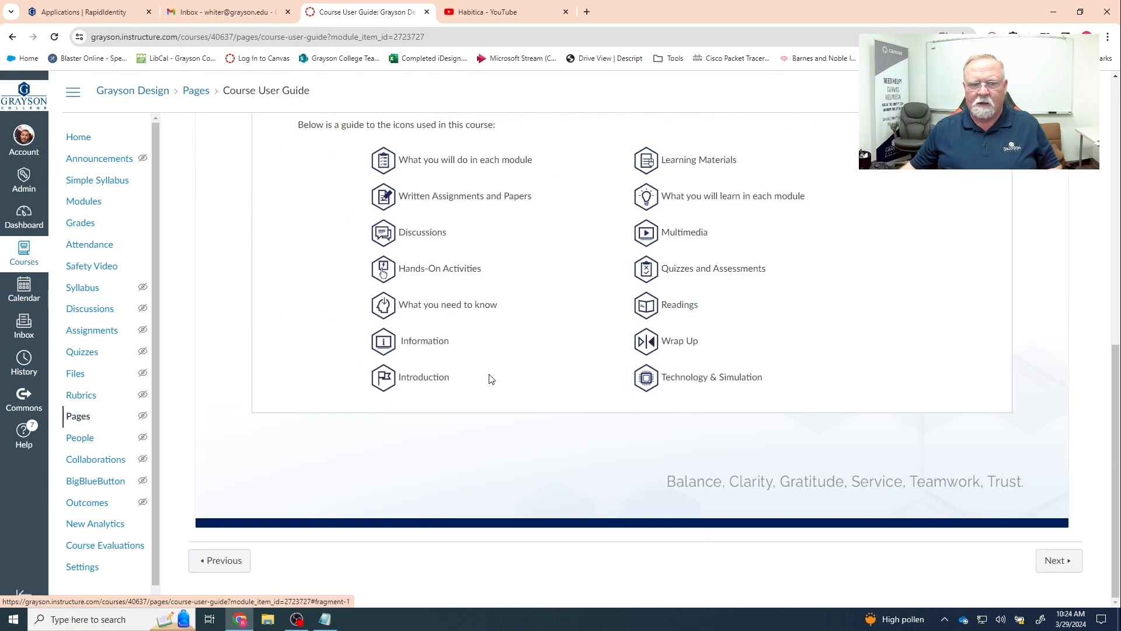
pyautogui.click(1059, 561)
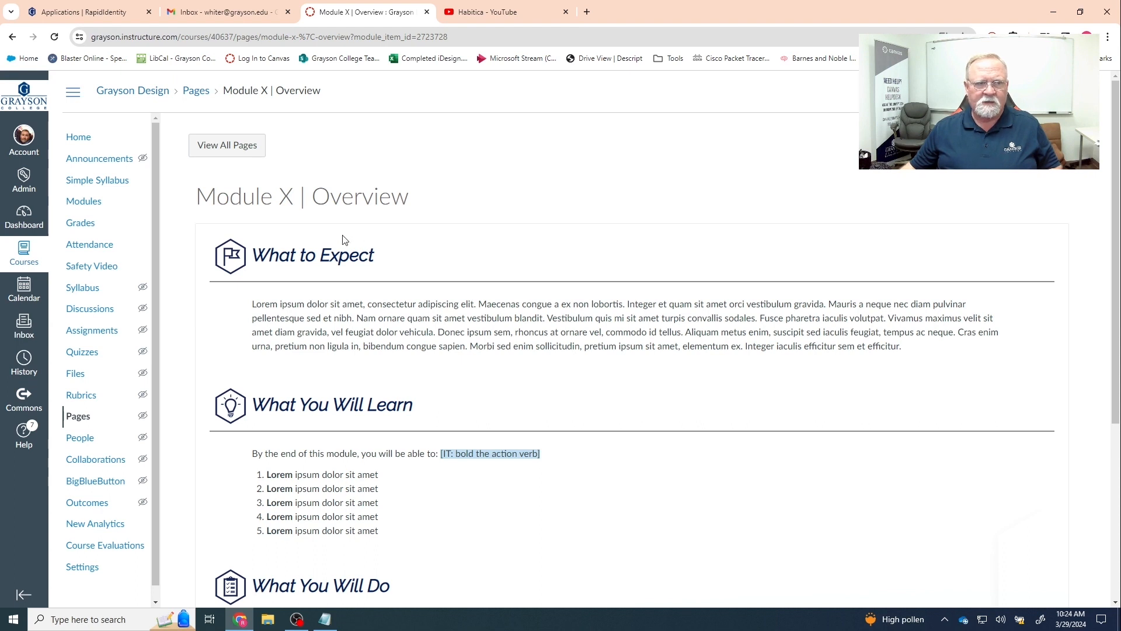
pyautogui.click(84, 203)
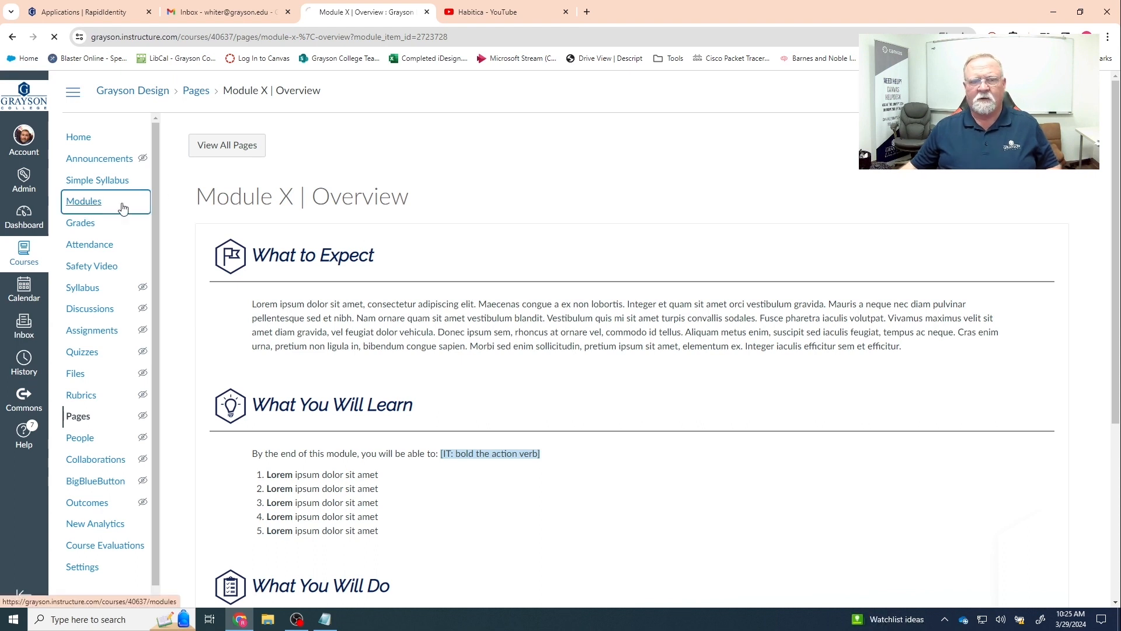
# - Create a new module titled 'Module 1 | Introduction To Computer Networking' on the Modules page
pyautogui.scroll(-14, 414, 290)
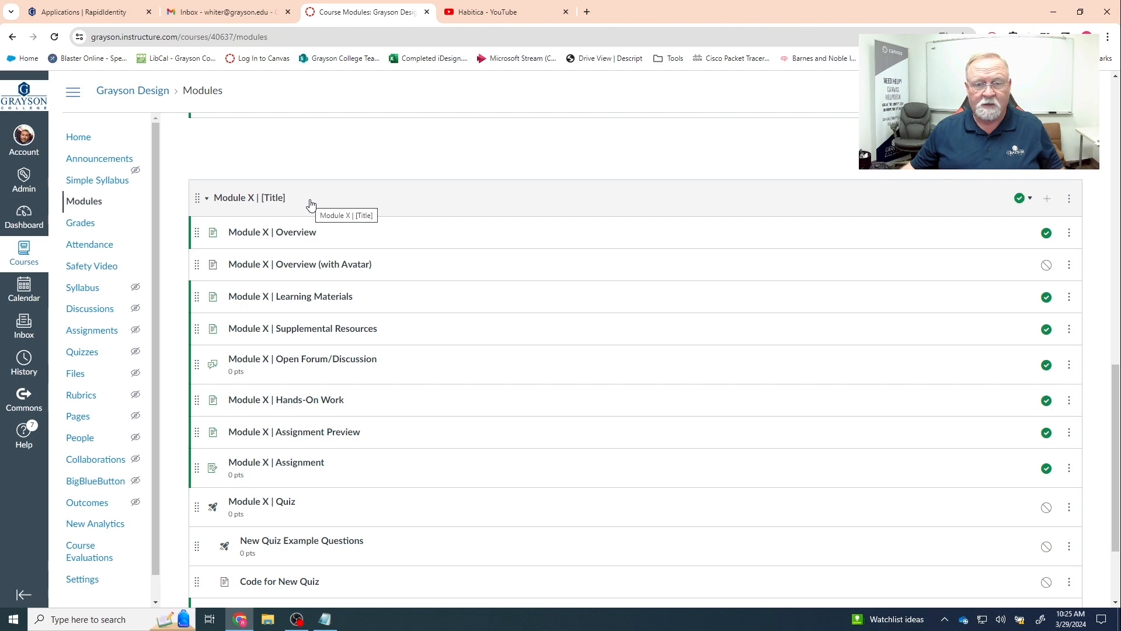
pyautogui.scroll(15, 525, 218)
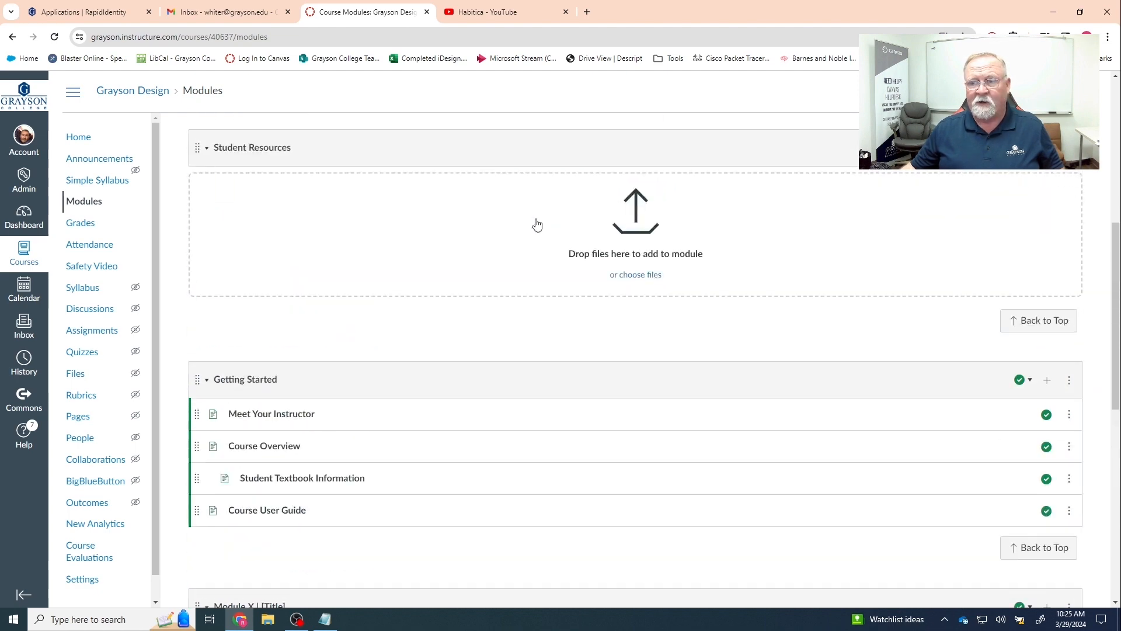
pyautogui.click(1018, 145)
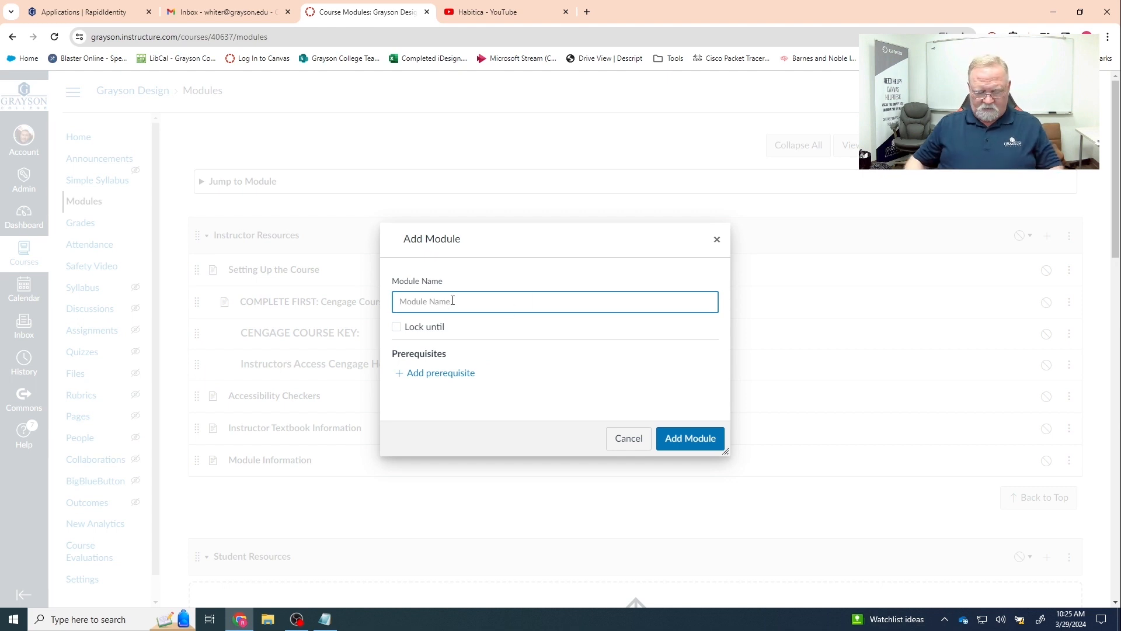
pyautogui.write('Module')
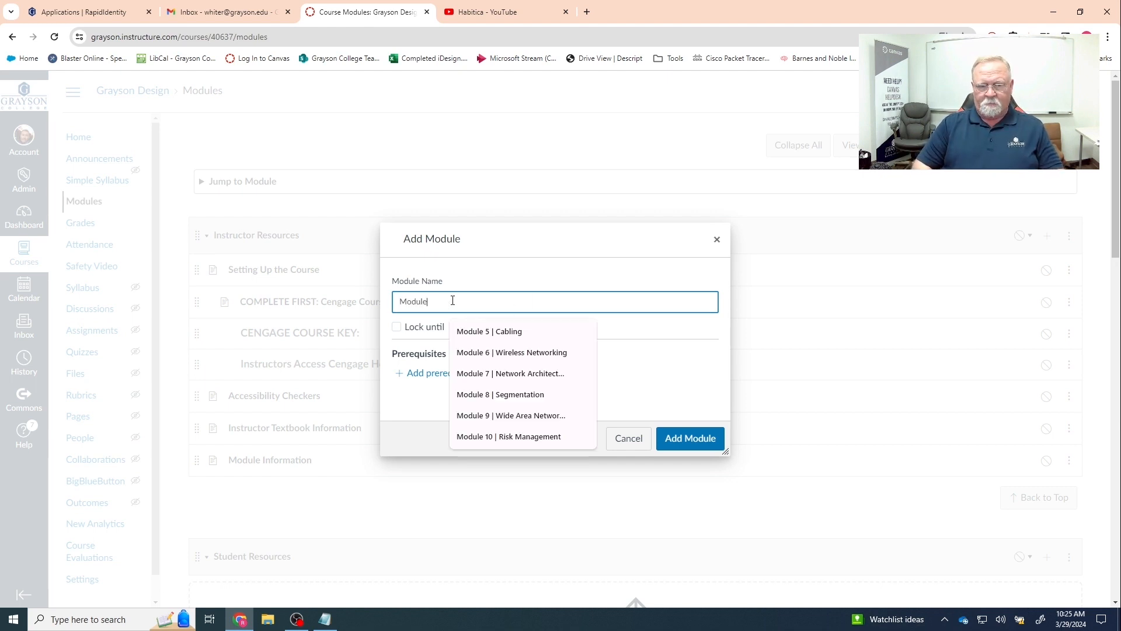
pyautogui.write(' 1 ')
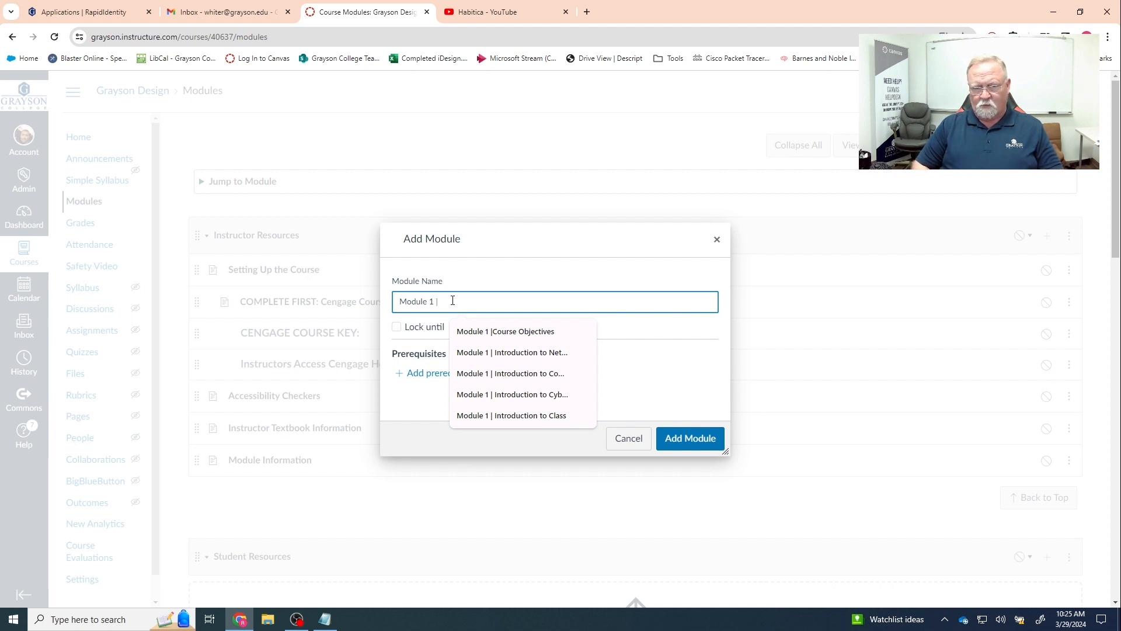
pyautogui.write('| ')
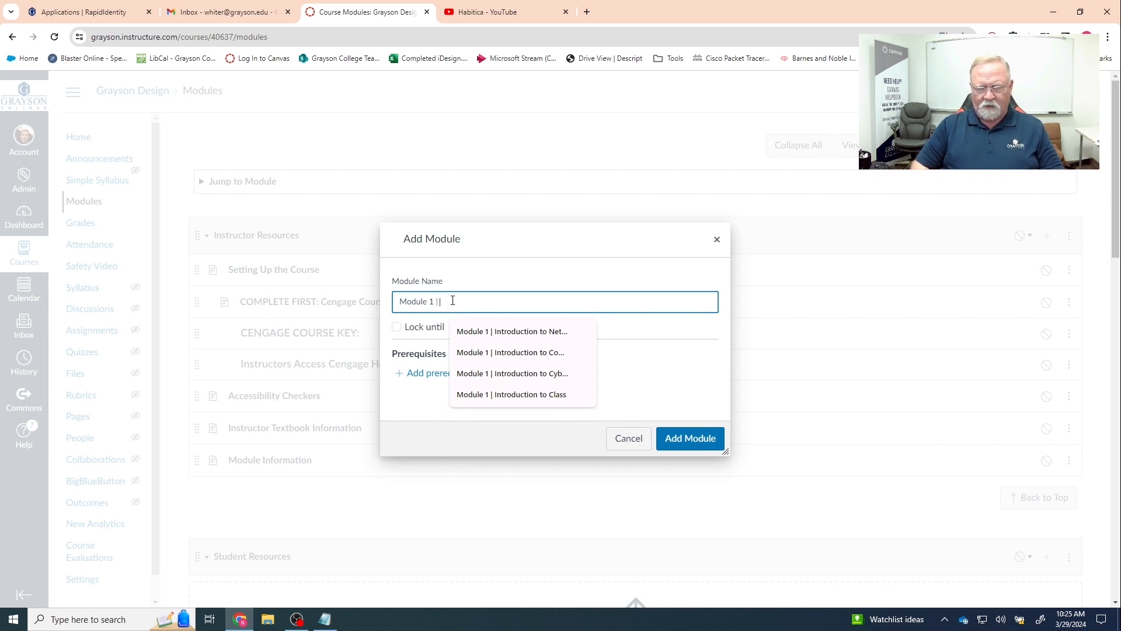
pyautogui.write('Introduction')
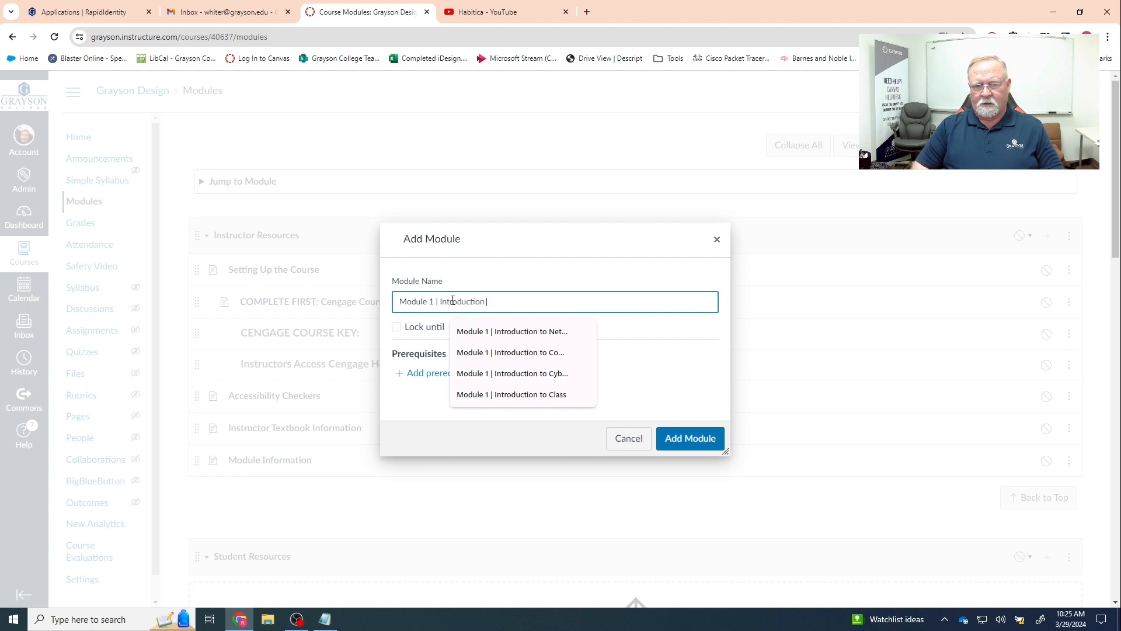
pyautogui.write(' To Computer')
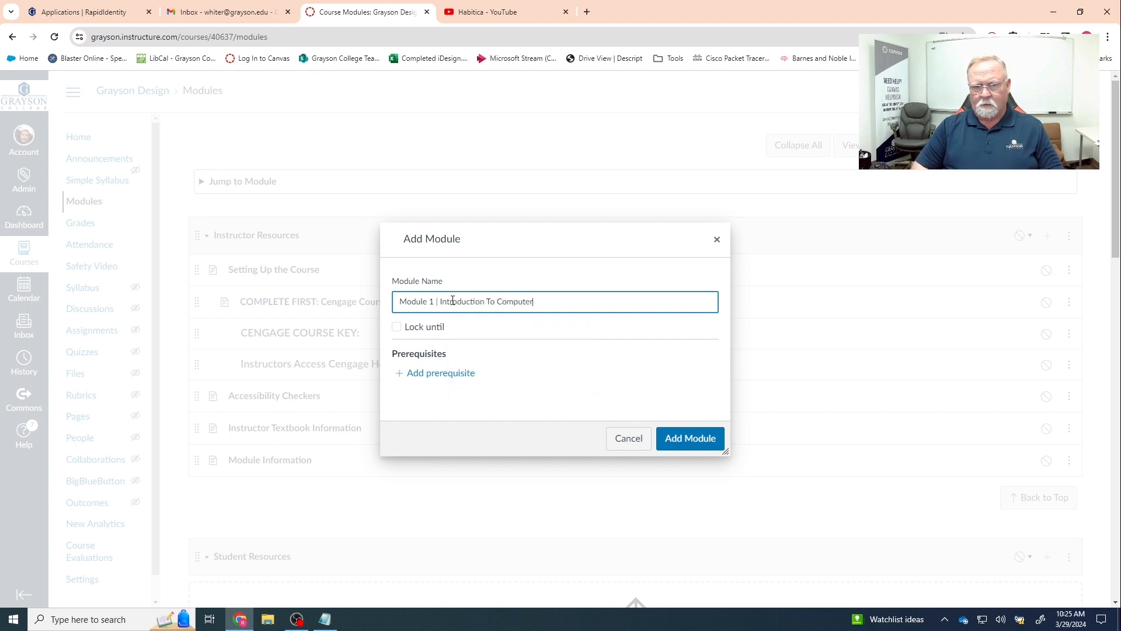
pyautogui.write(' Networking')
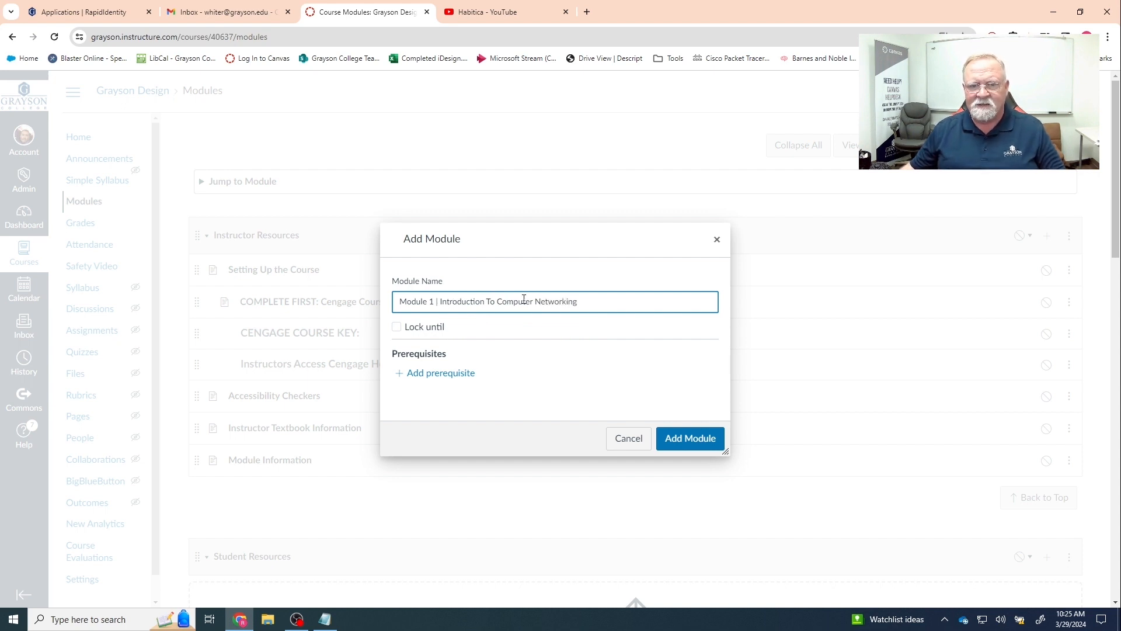
pyautogui.click(690, 438)
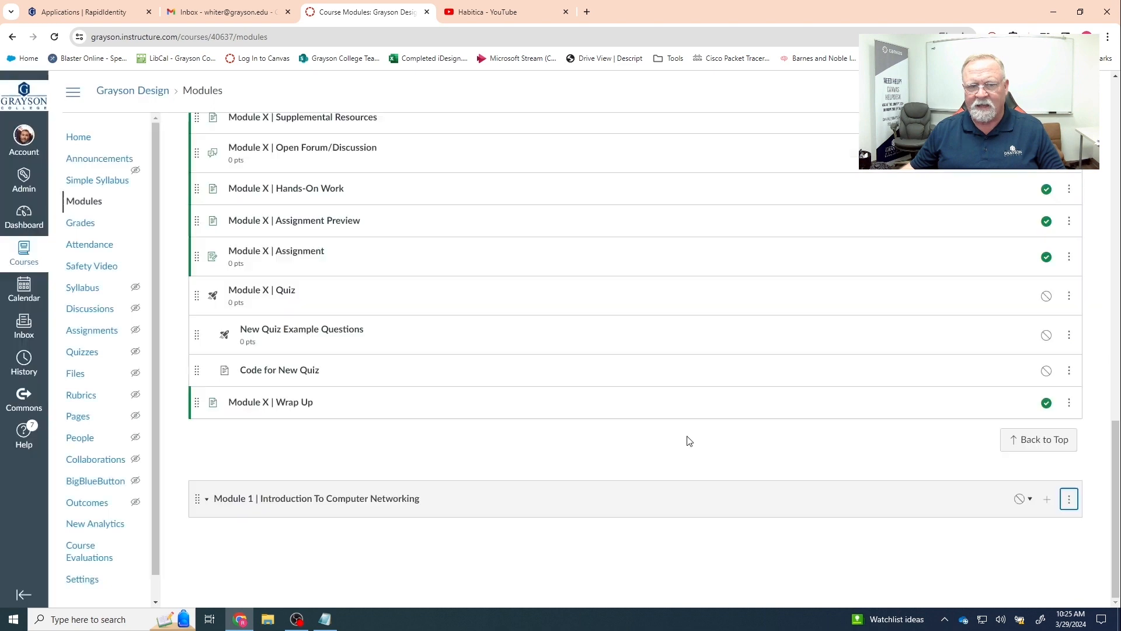
# - Duplicate the Module X | Overview page and move the copy into Module 1
pyautogui.scroll(-3, 540, 430)
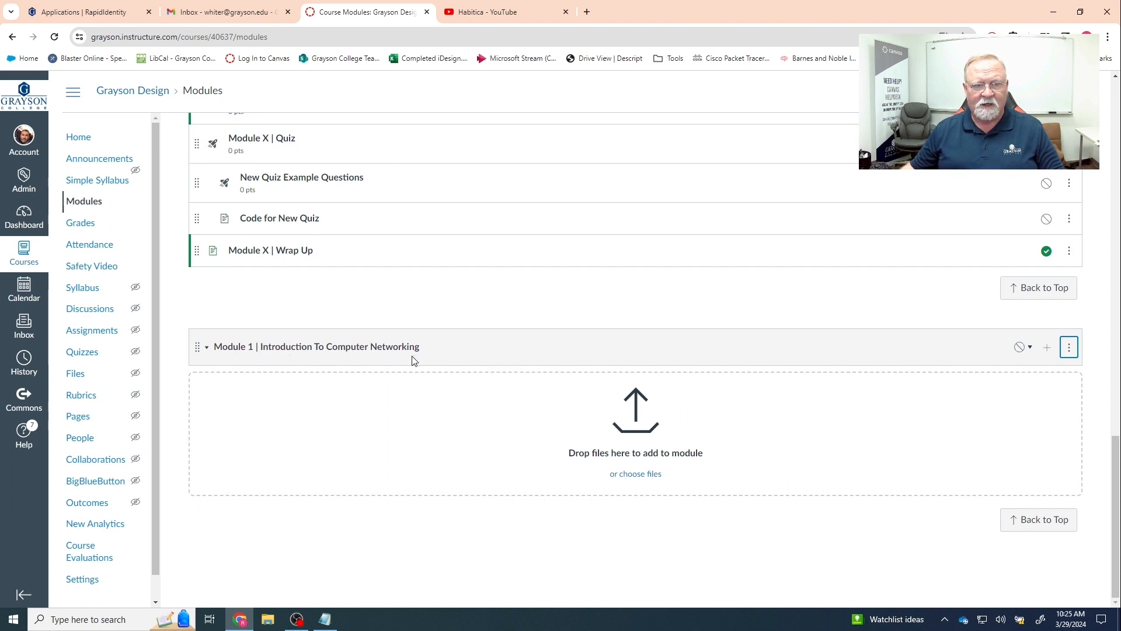
pyautogui.scroll(5, 442, 370)
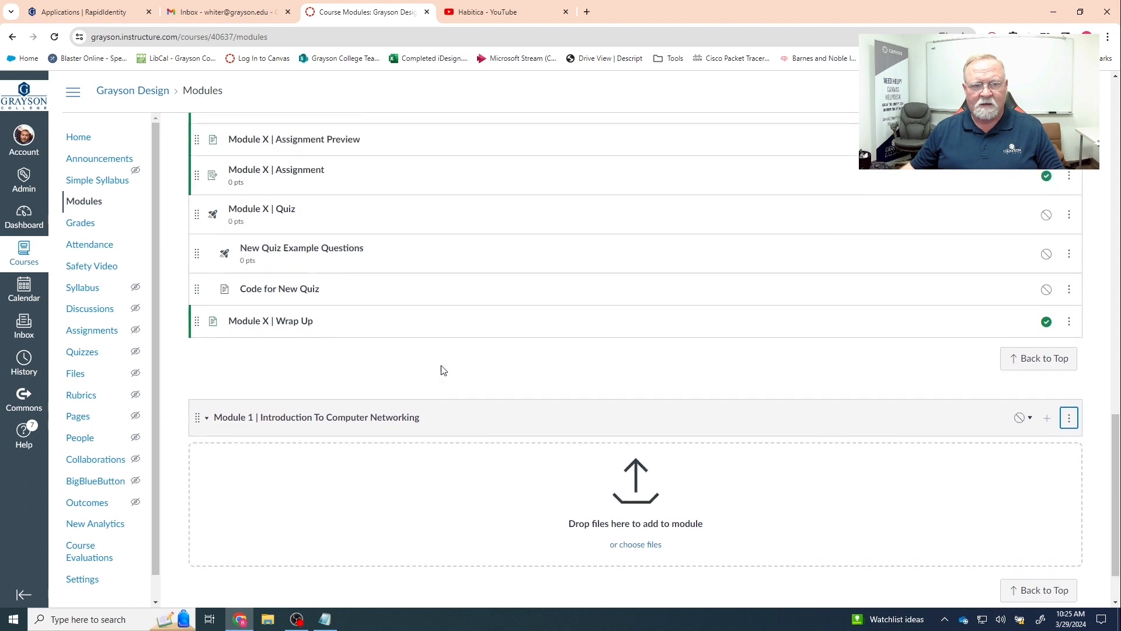
pyautogui.scroll(1, 442, 371)
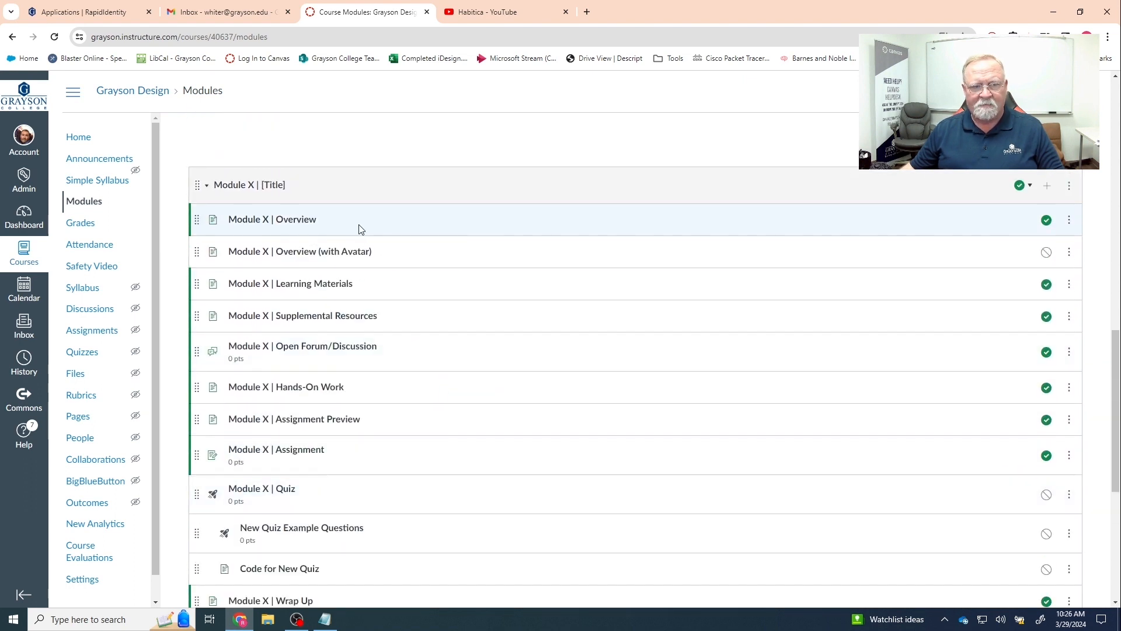
pyautogui.click(1069, 220)
pyautogui.click(1048, 270)
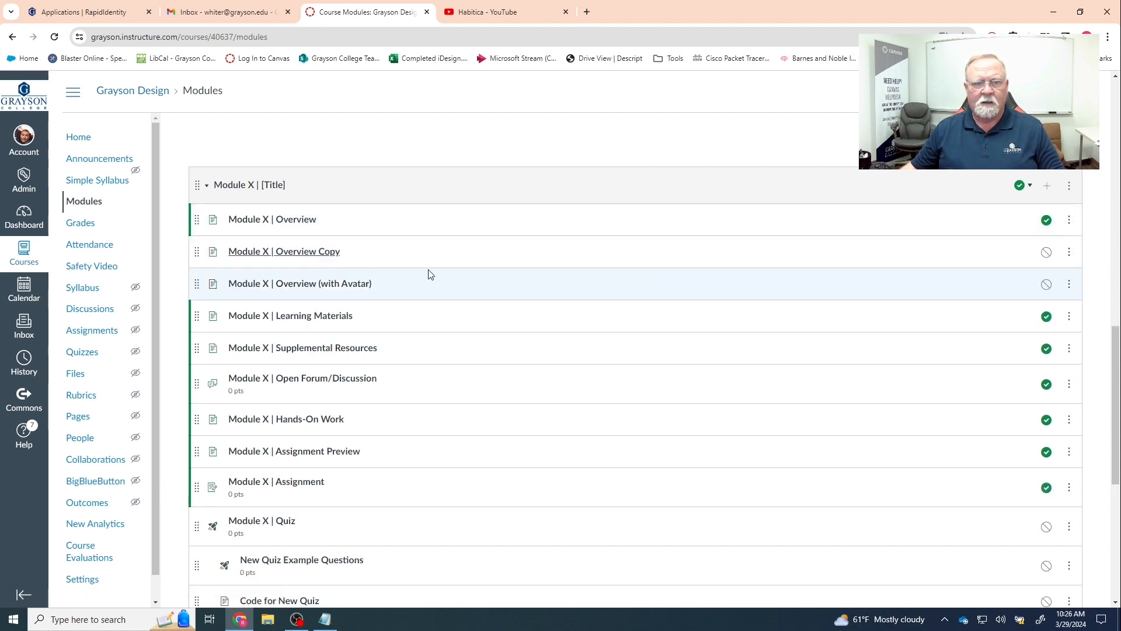
pyautogui.moveTo(195, 253); pyautogui.dragTo(212, 413)
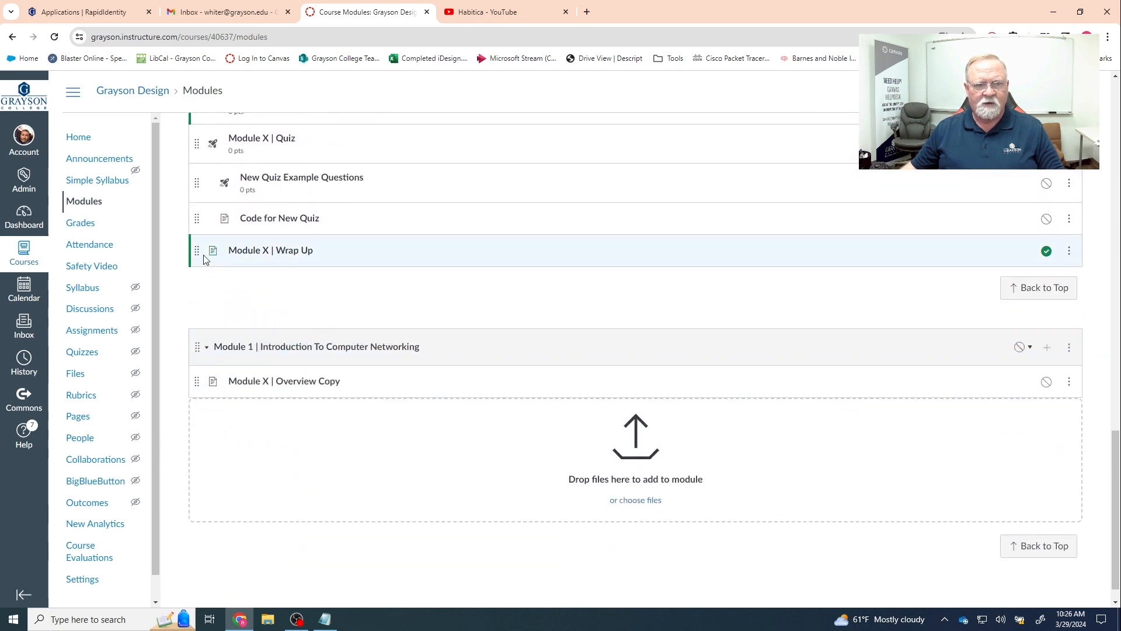
# - Duplicate the Module X | Wrap Up page and move the copy into Module 1
pyautogui.click(1069, 251)
pyautogui.click(1057, 305)
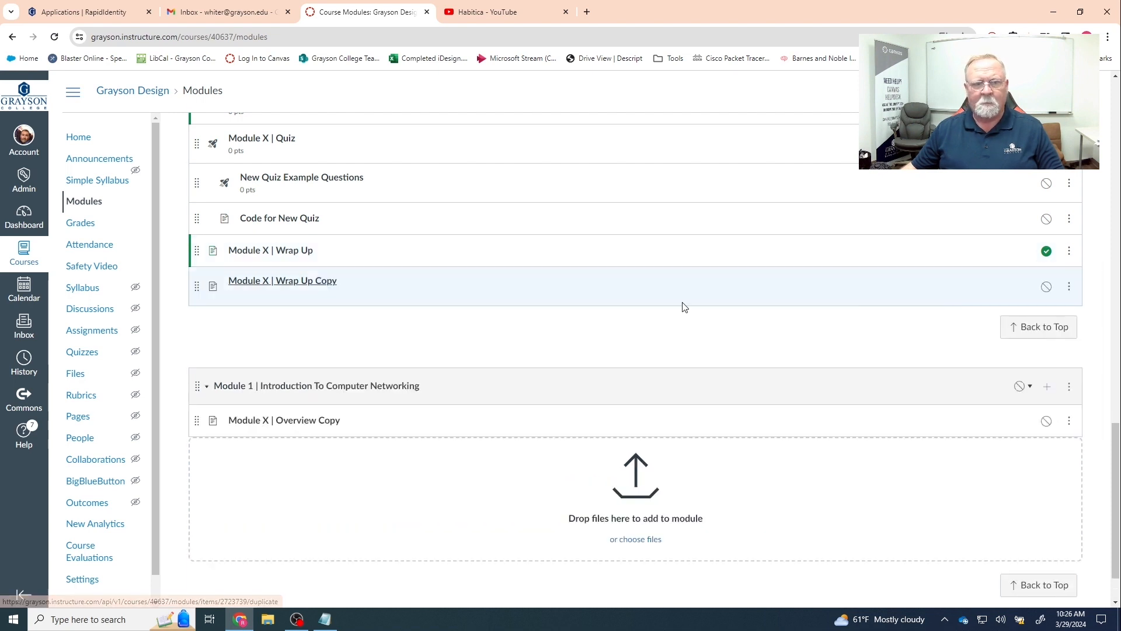
pyautogui.moveTo(201, 283); pyautogui.dragTo(210, 481)
pyautogui.scroll(4, 429, 323)
pyautogui.scroll(3, 429, 323)
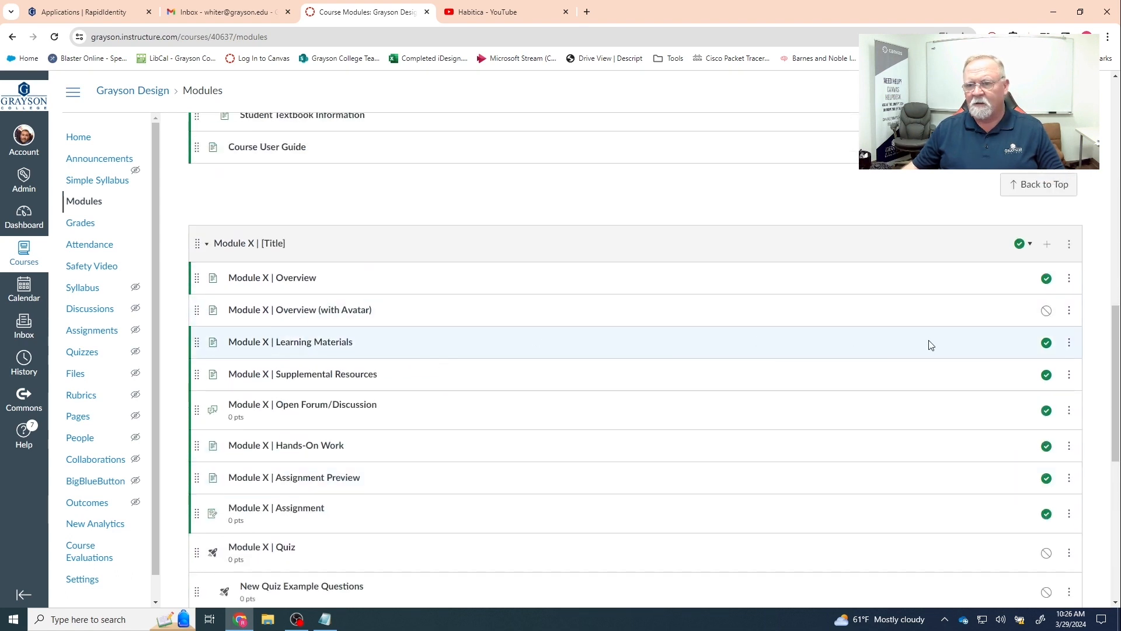
# - Duplicate the Module X | Learning Materials page and move the copy into Module 1
pyautogui.click(1069, 344)
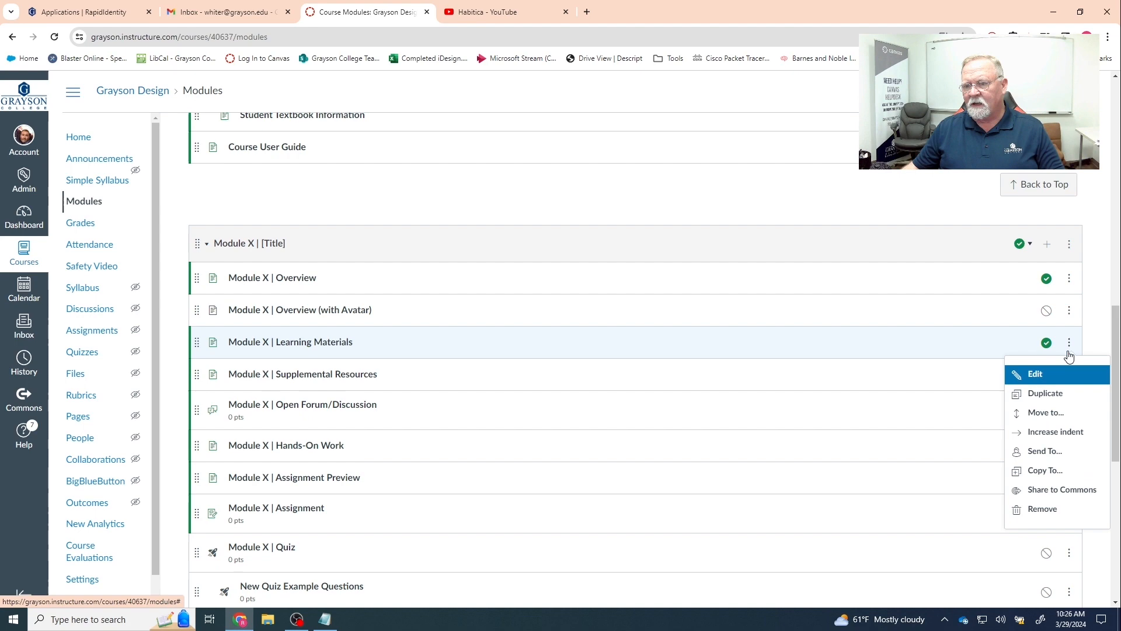
pyautogui.click(1045, 393)
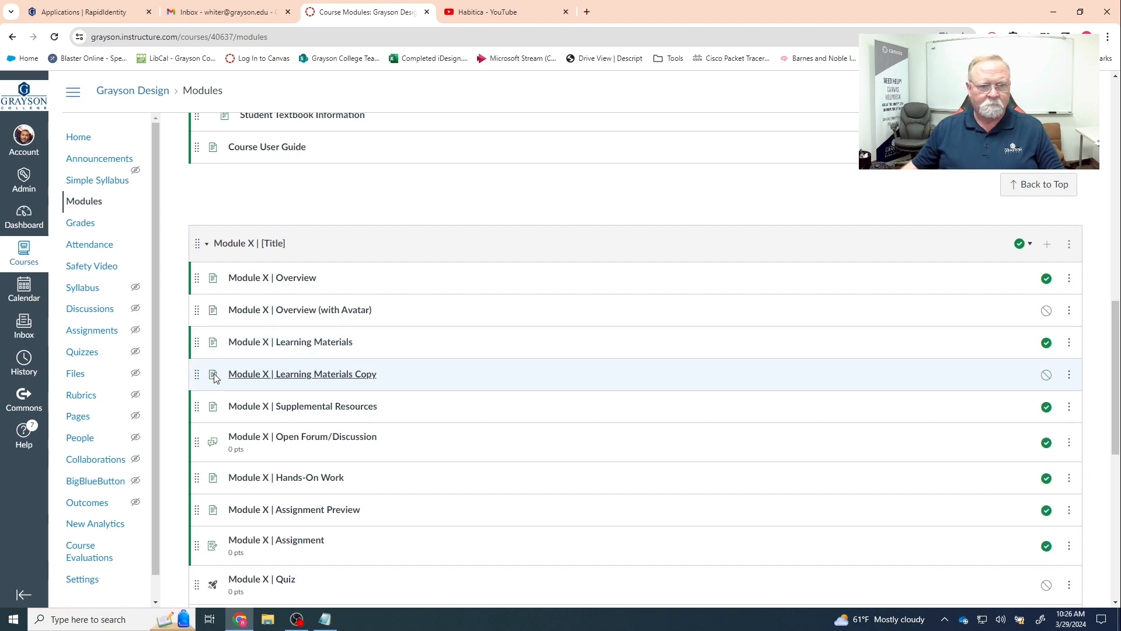
pyautogui.moveTo(196, 374); pyautogui.dragTo(240, 330)
pyautogui.scroll(-5, 231, 444)
pyautogui.scroll(-5, 229, 446)
# - Rename the Wrap Up copy to 'Module 1 | Wrap Up' and move it to the end of Module 1
pyautogui.click(1071, 301)
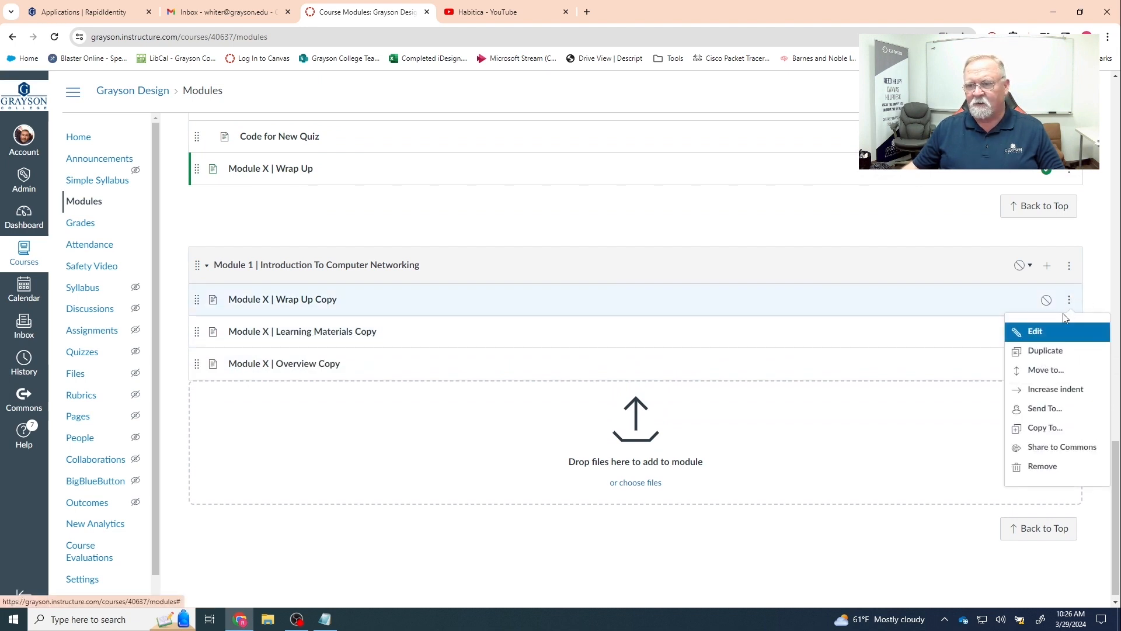
pyautogui.click(1050, 332)
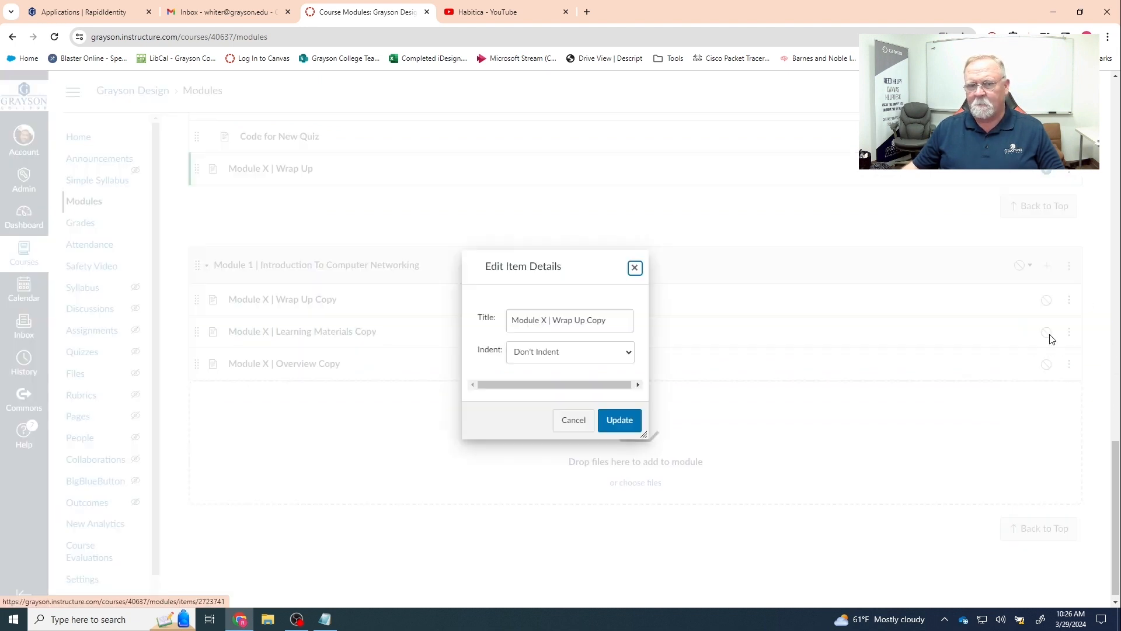
pyautogui.doubleClick(541, 320)
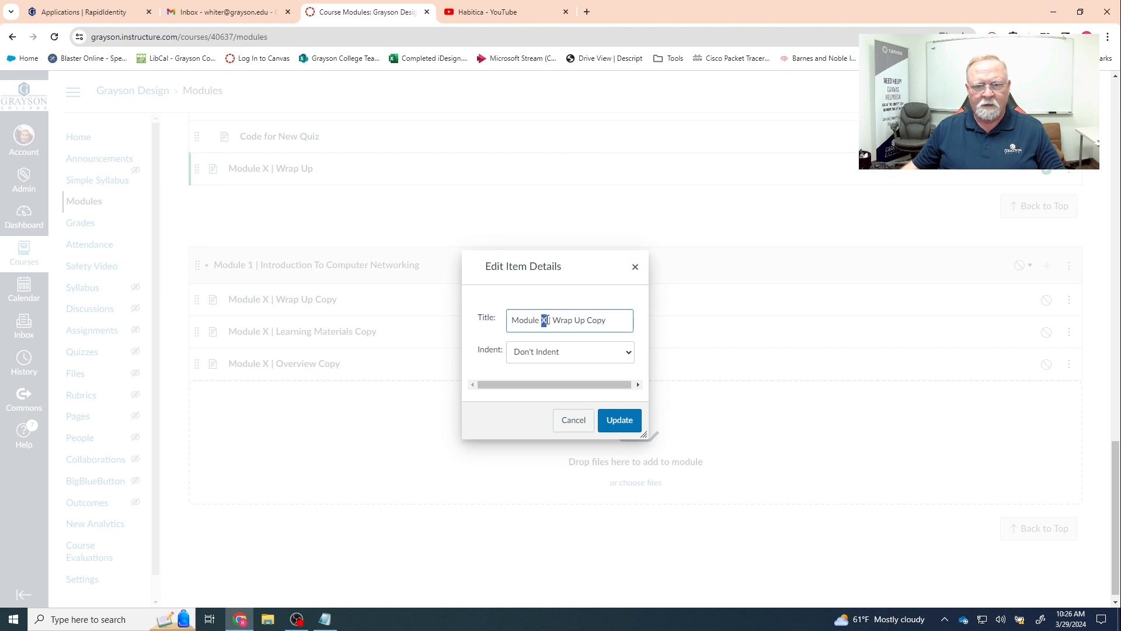
pyautogui.write('1')
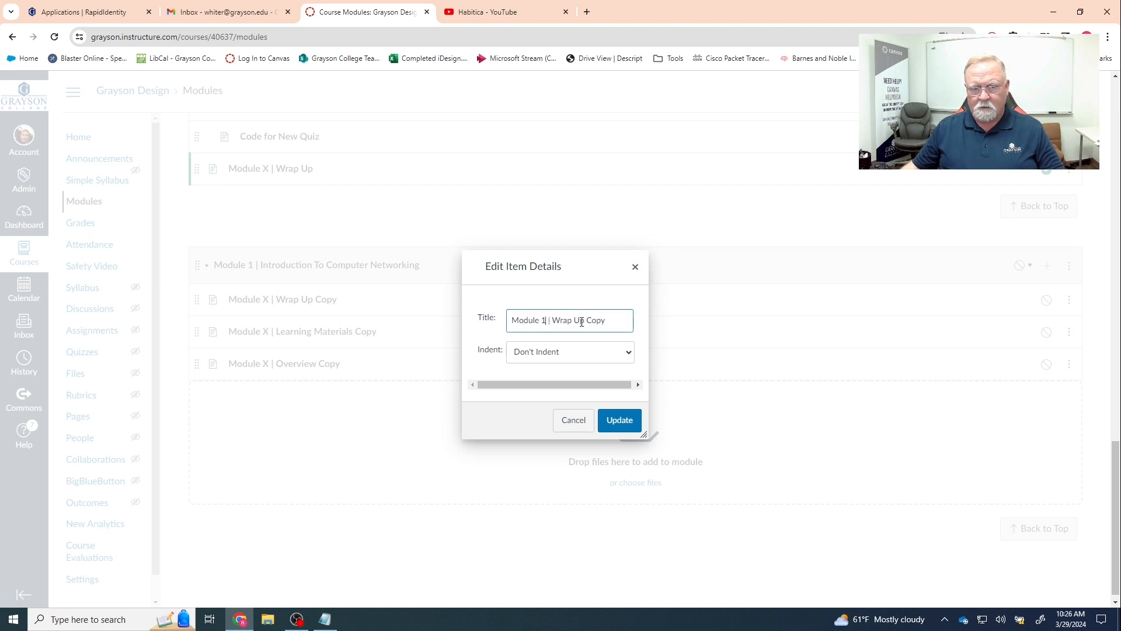
pyautogui.moveTo(584, 320); pyautogui.dragTo(618, 321)
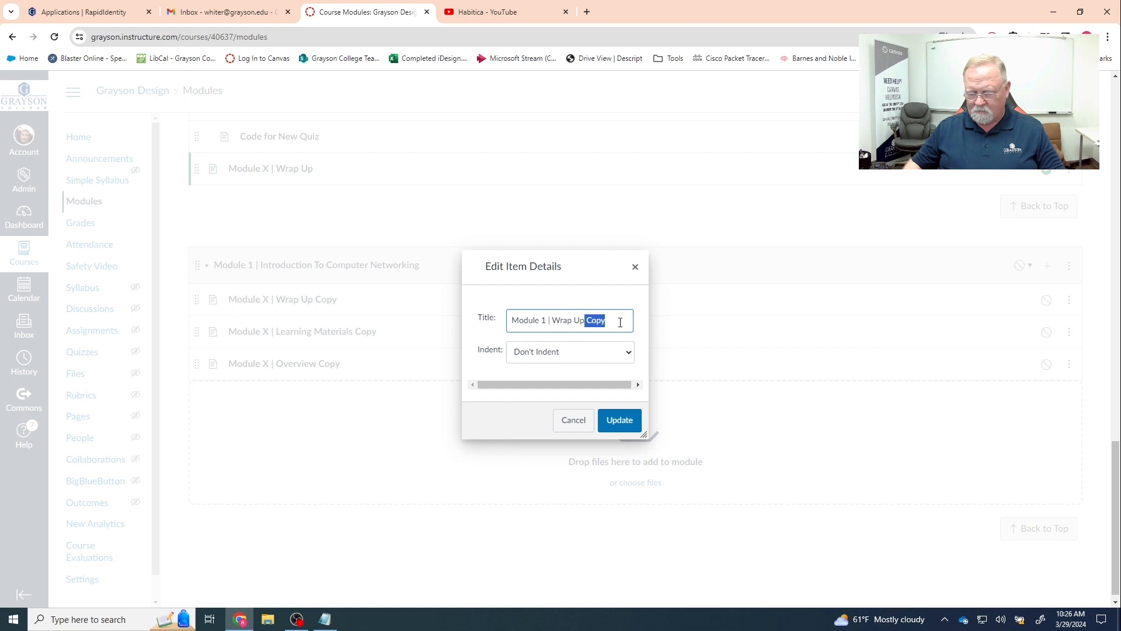
pyautogui.press('BackSpace')
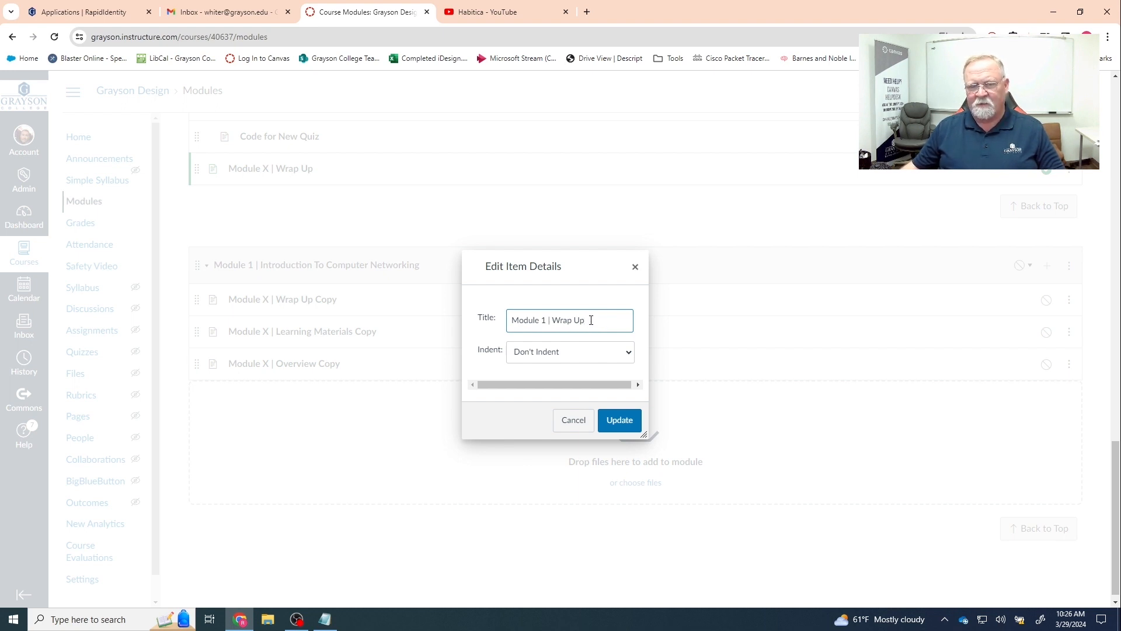
pyautogui.click(620, 420)
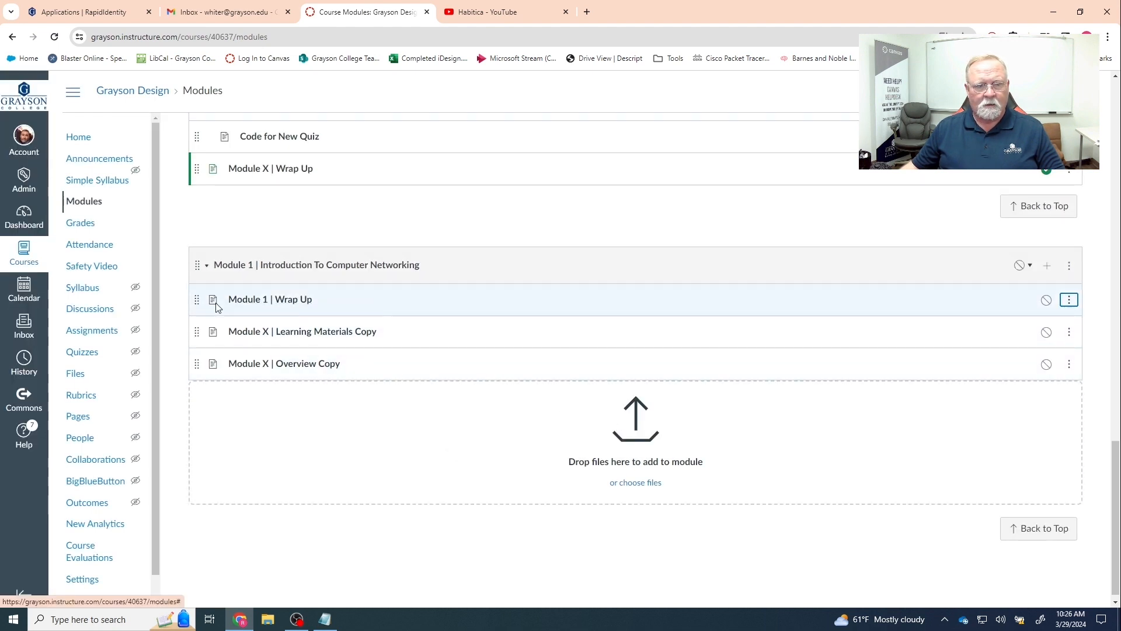
pyautogui.moveTo(197, 299); pyautogui.dragTo(199, 365)
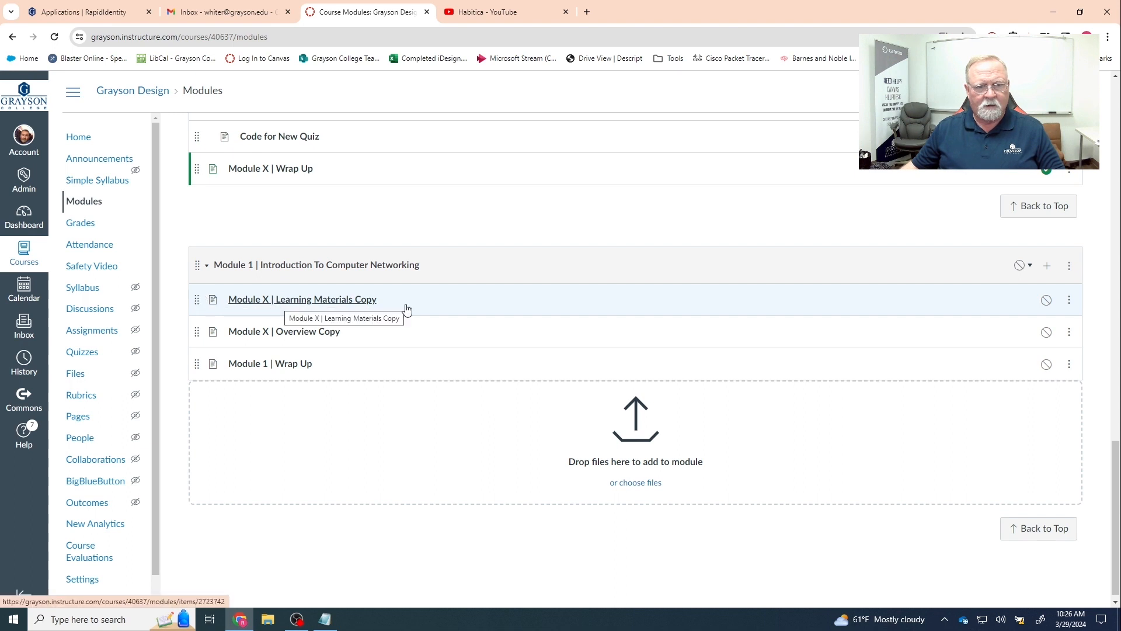
# - Rename the Learning Materials copy to 'Module 1 | Learning Materials'
pyautogui.click(1071, 302)
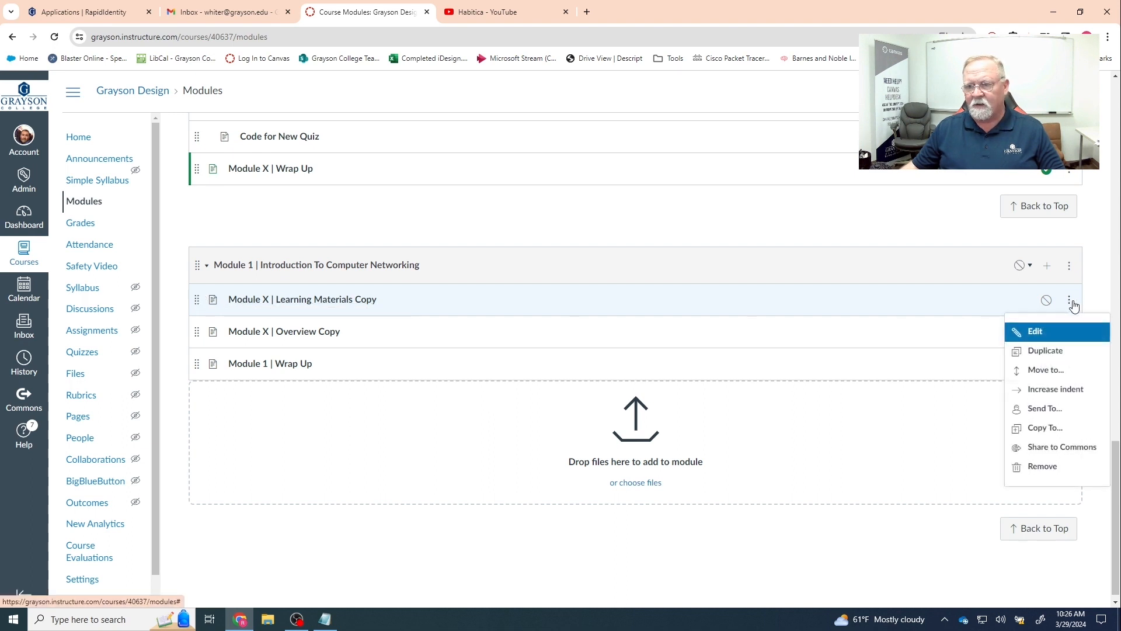
pyautogui.click(1045, 334)
pyautogui.moveTo(542, 315); pyautogui.dragTo(548, 315)
pyautogui.write('1 | Learning Materials Co')
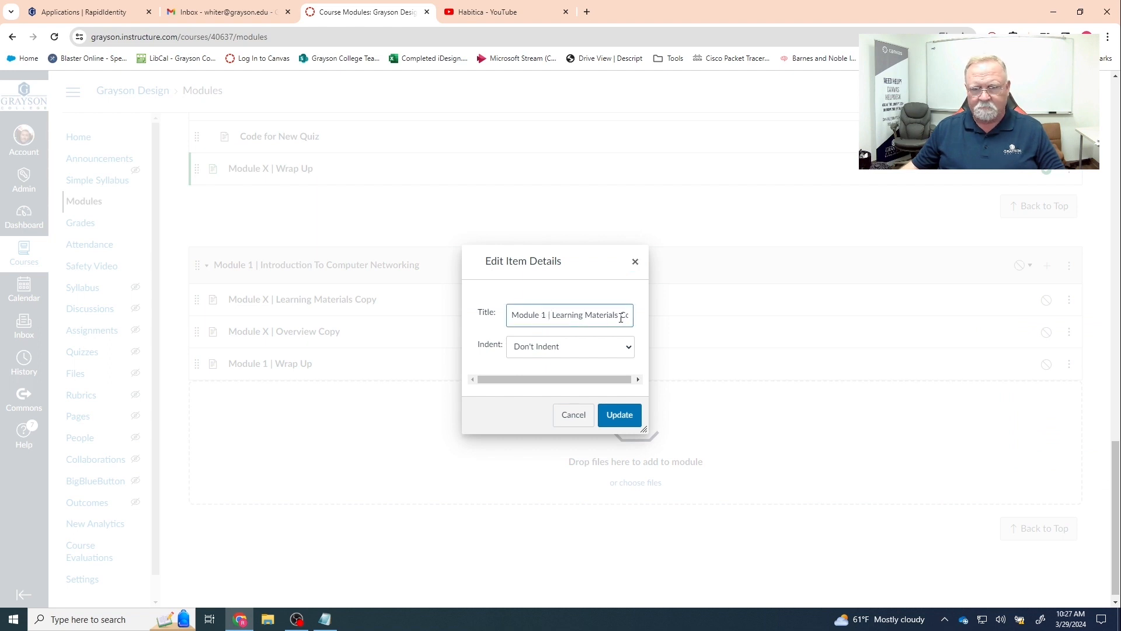
pyautogui.moveTo(616, 316); pyautogui.dragTo(642, 316)
pyautogui.press('BackSpace')
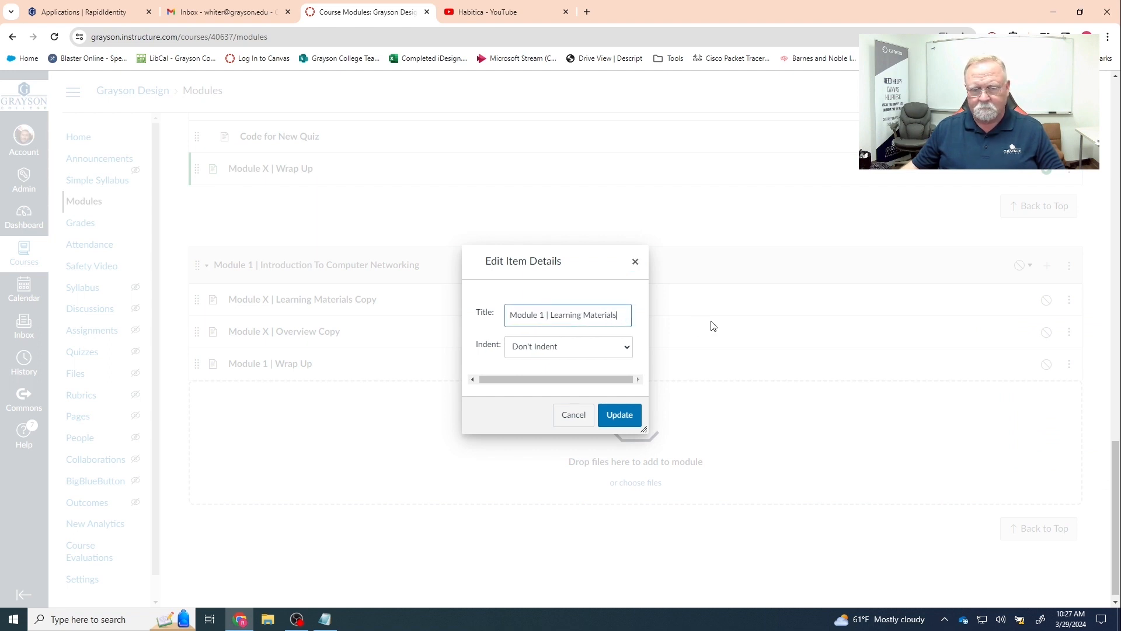
pyautogui.click(619, 415)
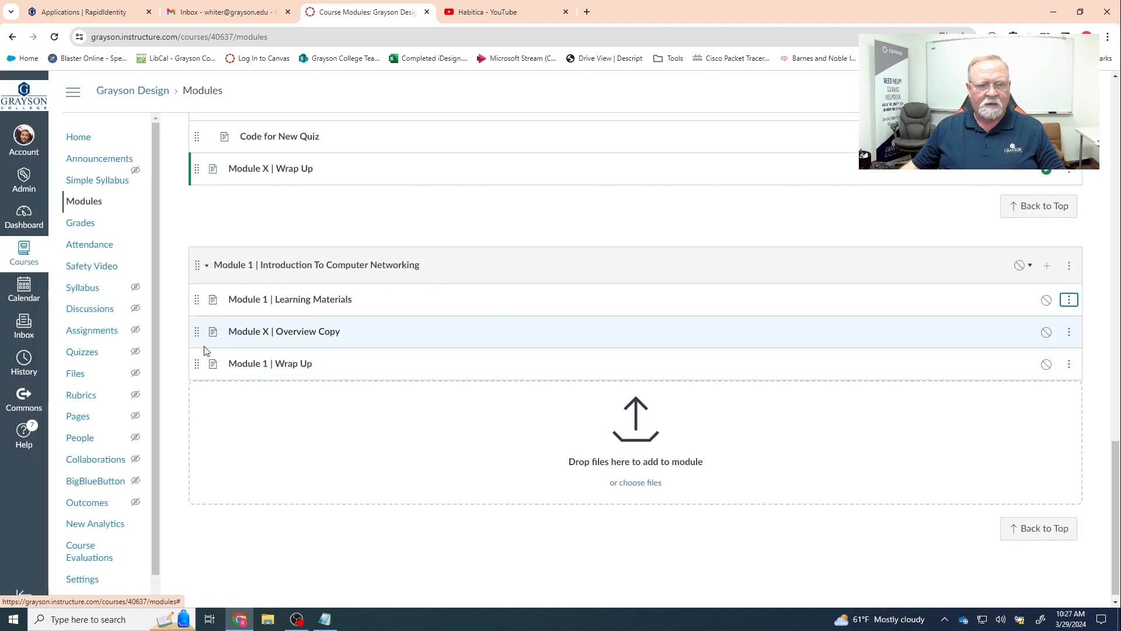
# - Move the Overview copy to the top of Module 1 and rename it 'Module 1 | Overview'
pyautogui.moveTo(198, 331); pyautogui.dragTo(198, 297)
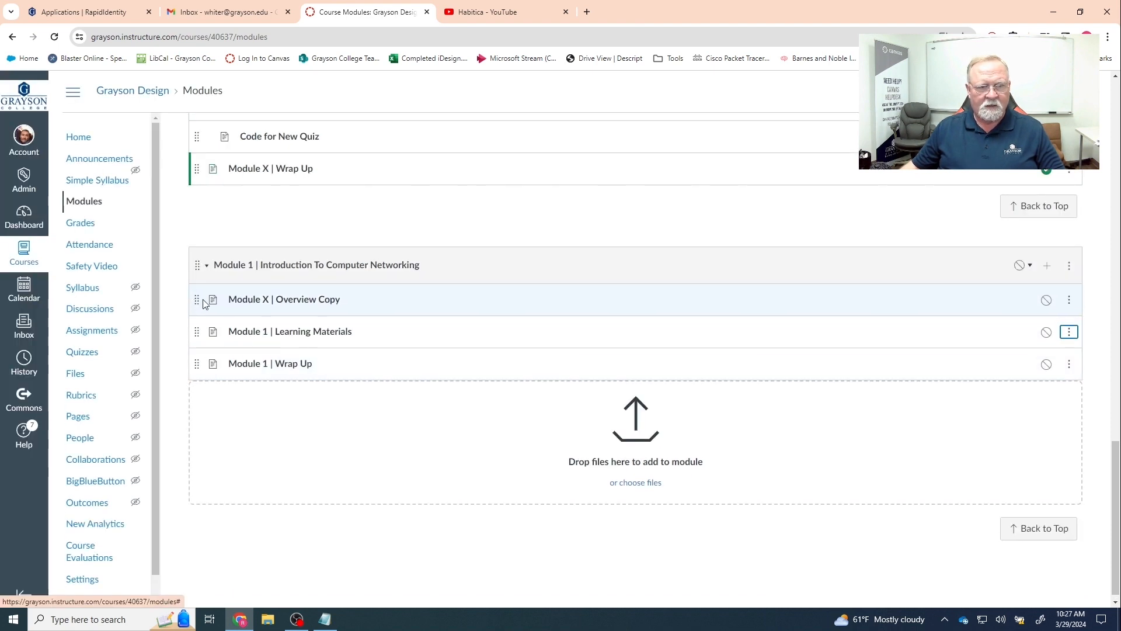
pyautogui.click(1069, 299)
pyautogui.click(1035, 331)
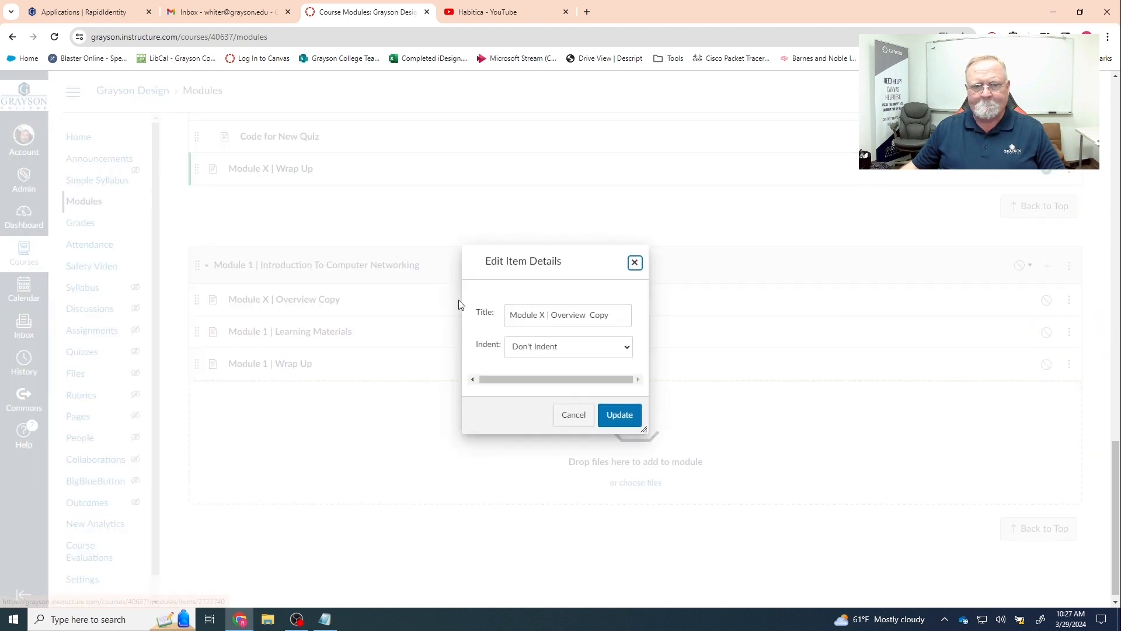
pyautogui.click(542, 315)
pyautogui.moveTo(539, 315); pyautogui.dragTo(630, 320)
pyautogui.write('1')
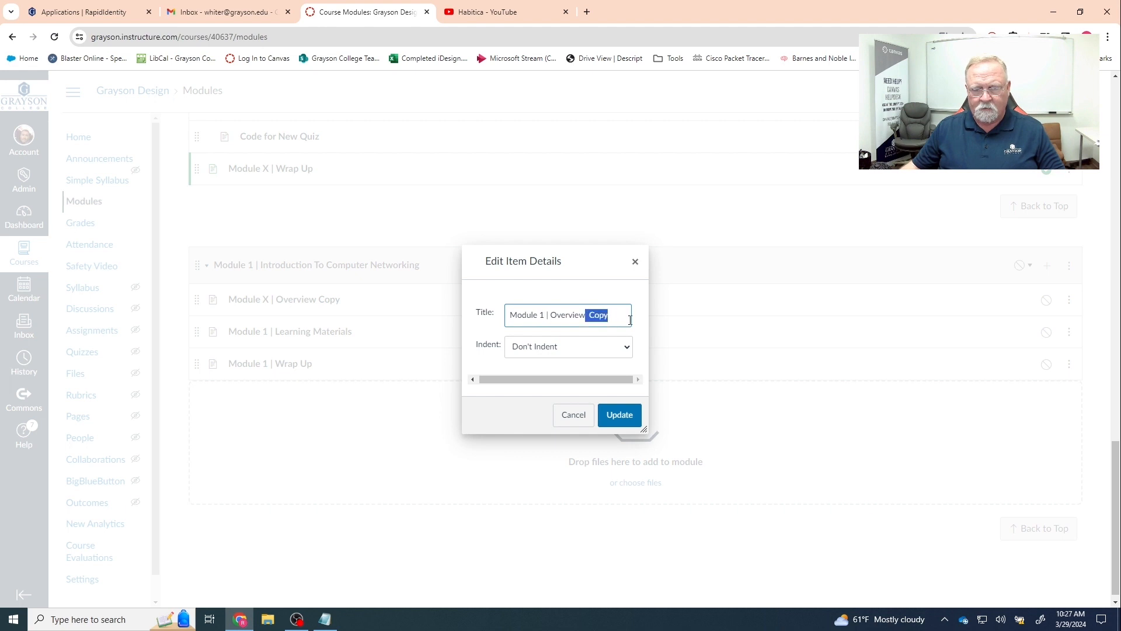
pyautogui.press('BackSpace')
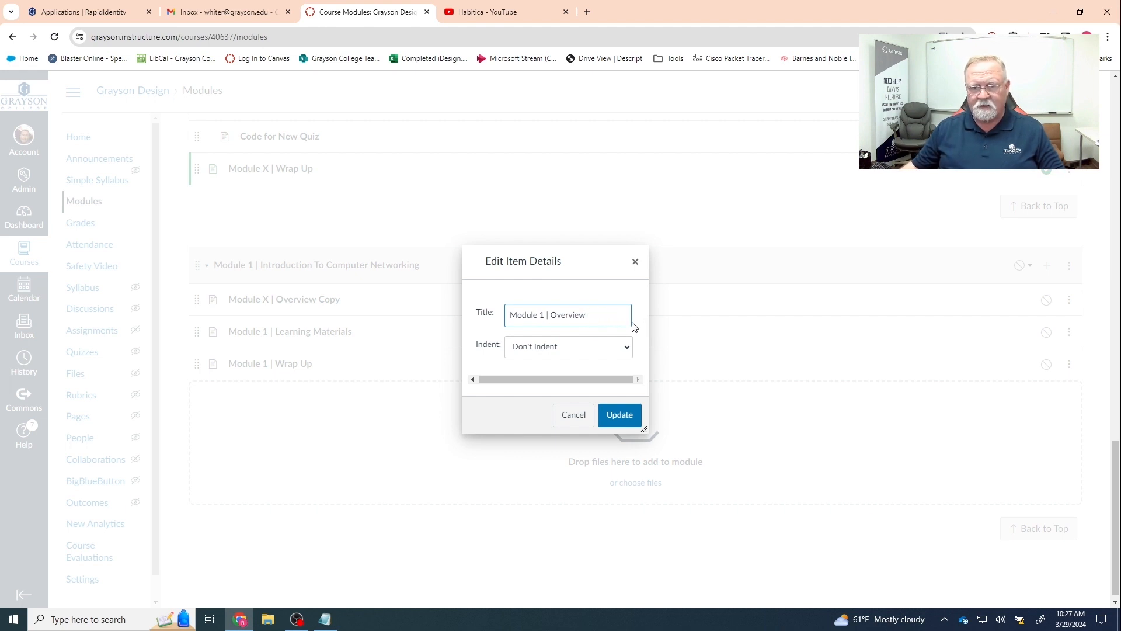
pyautogui.click(619, 417)
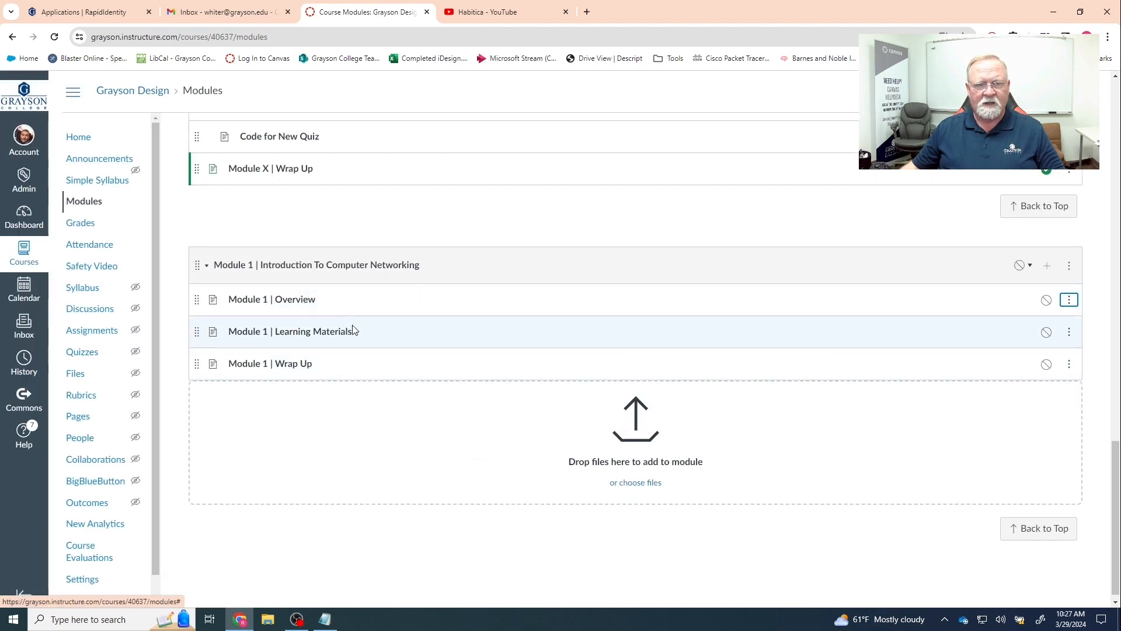
pyautogui.scroll(6, 353, 330)
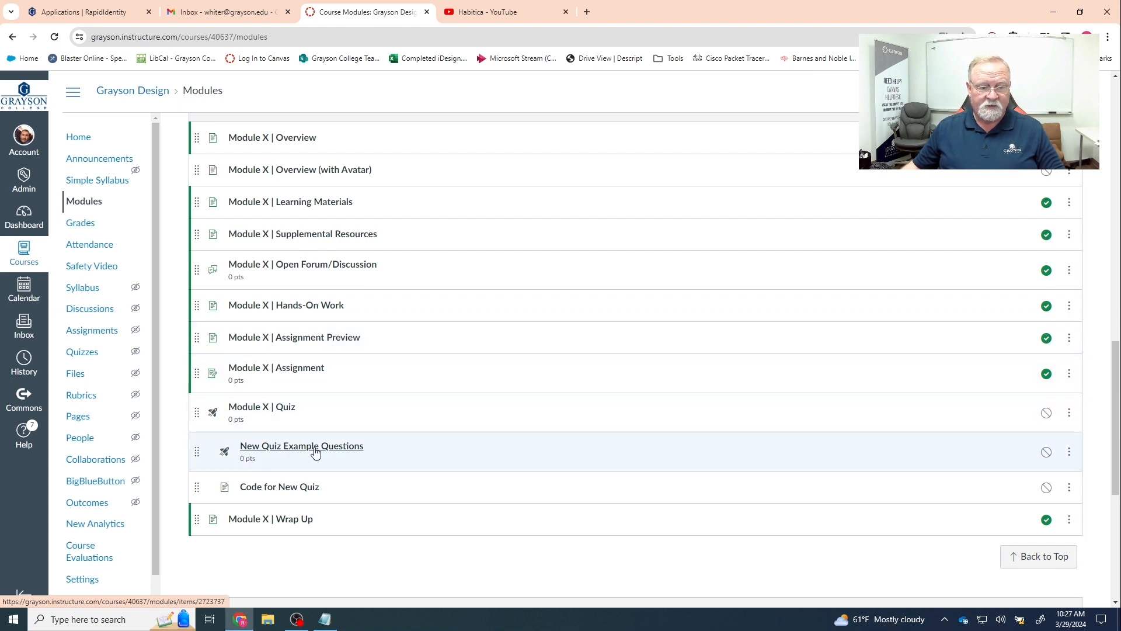
pyautogui.scroll(-2, 354, 461)
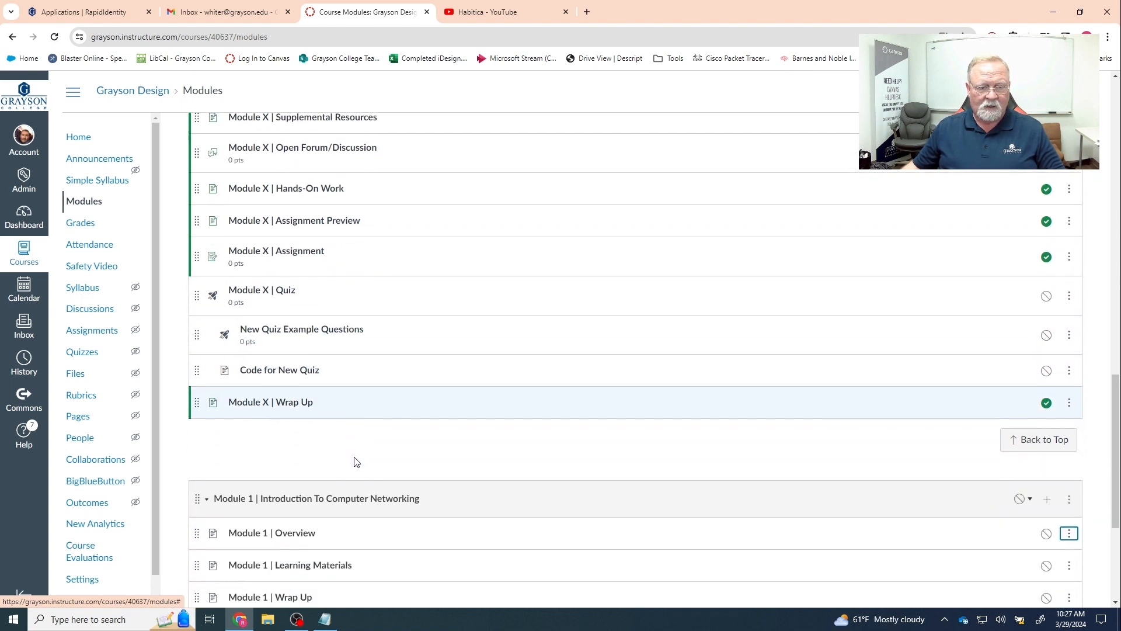
pyautogui.scroll(2, 357, 316)
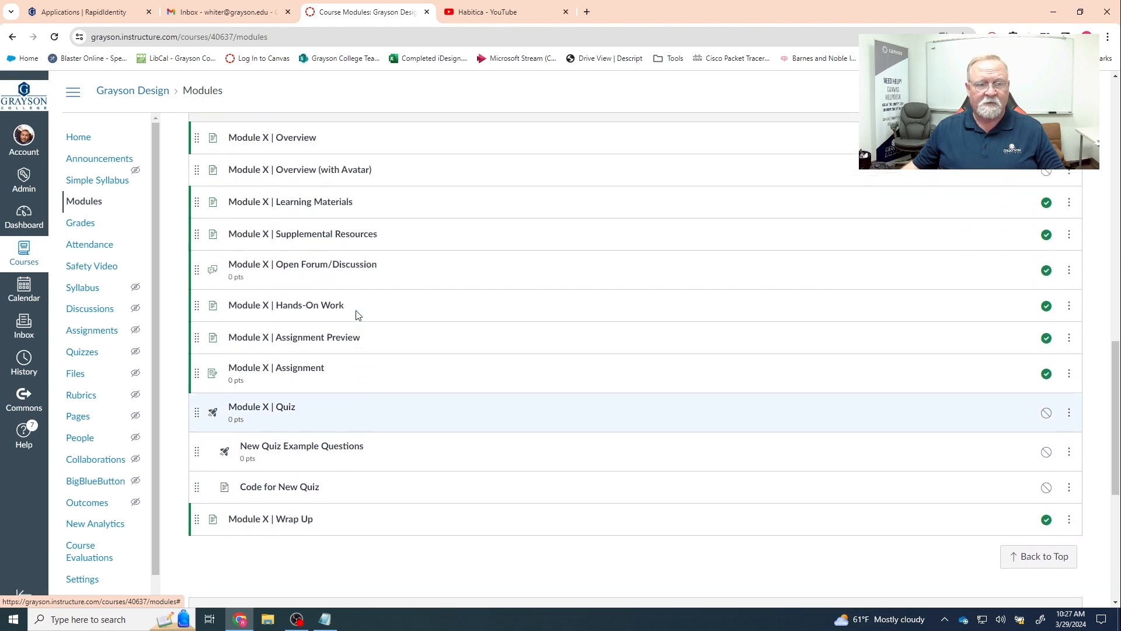
pyautogui.scroll(2, 358, 315)
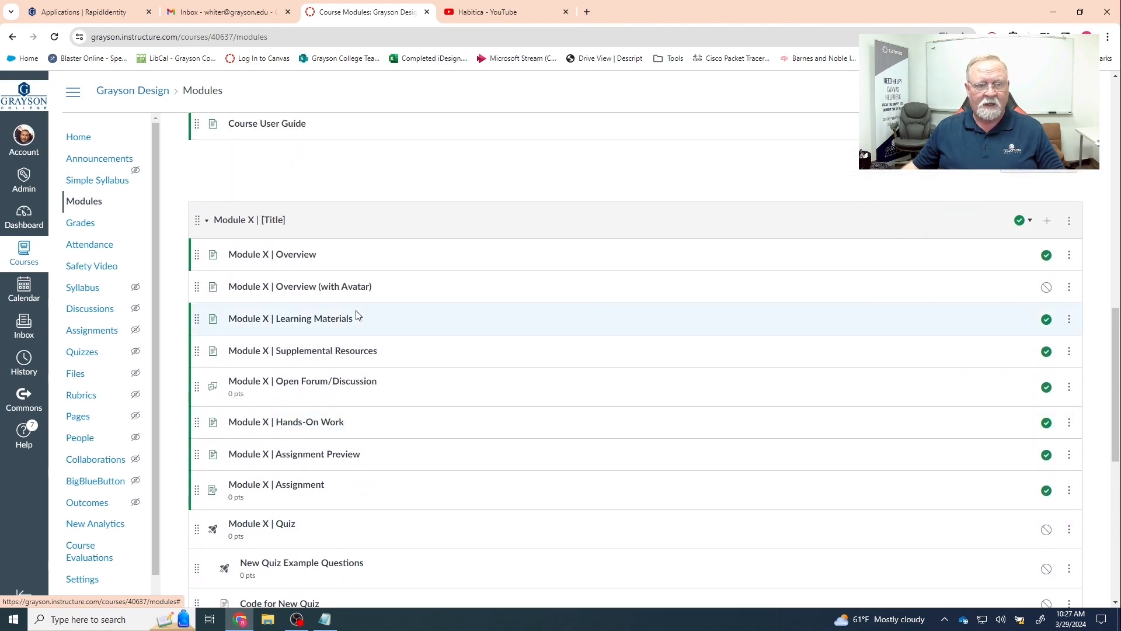
pyautogui.scroll(-8, 357, 315)
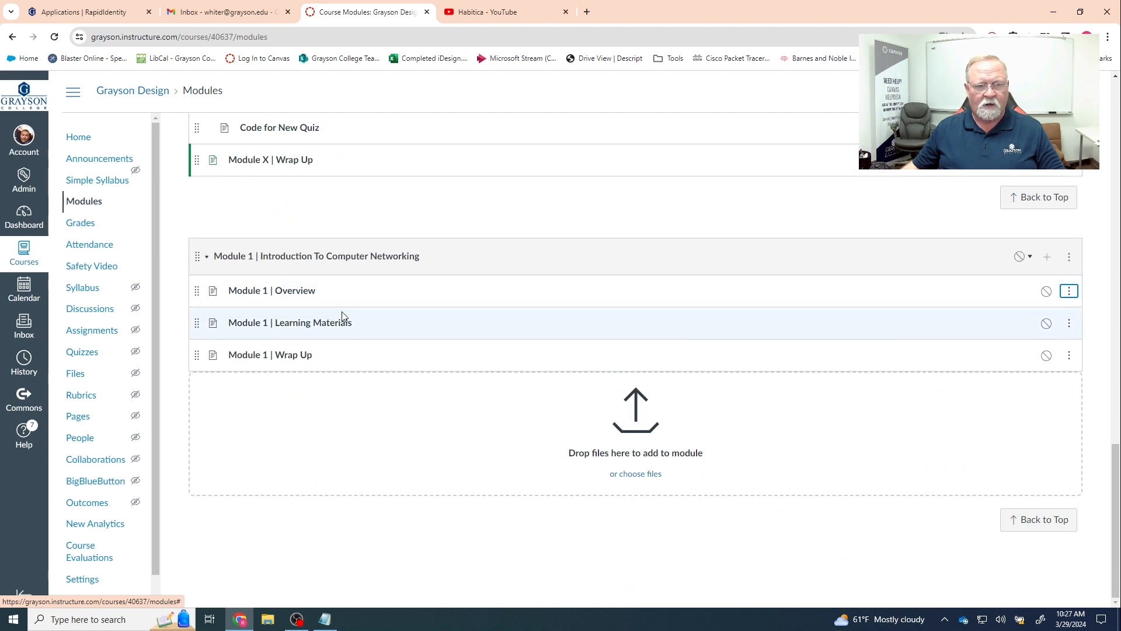
pyautogui.scroll(6, 332, 317)
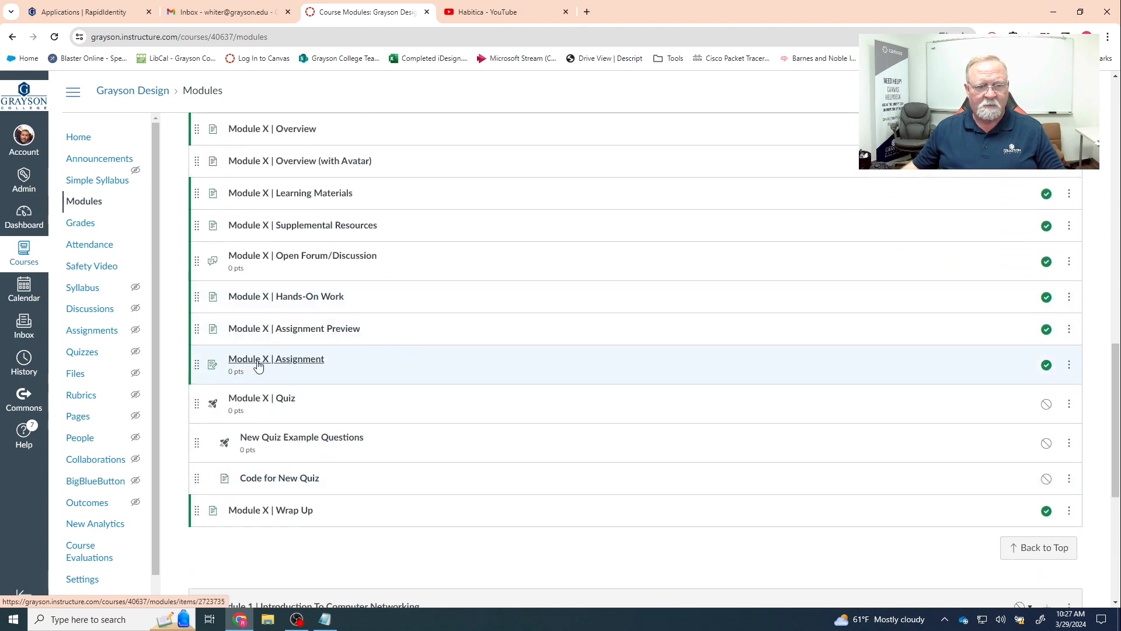
# - Duplicate Module X | Assignment and place the copy in Module 1 just above Wrap Up
pyautogui.click(1069, 364)
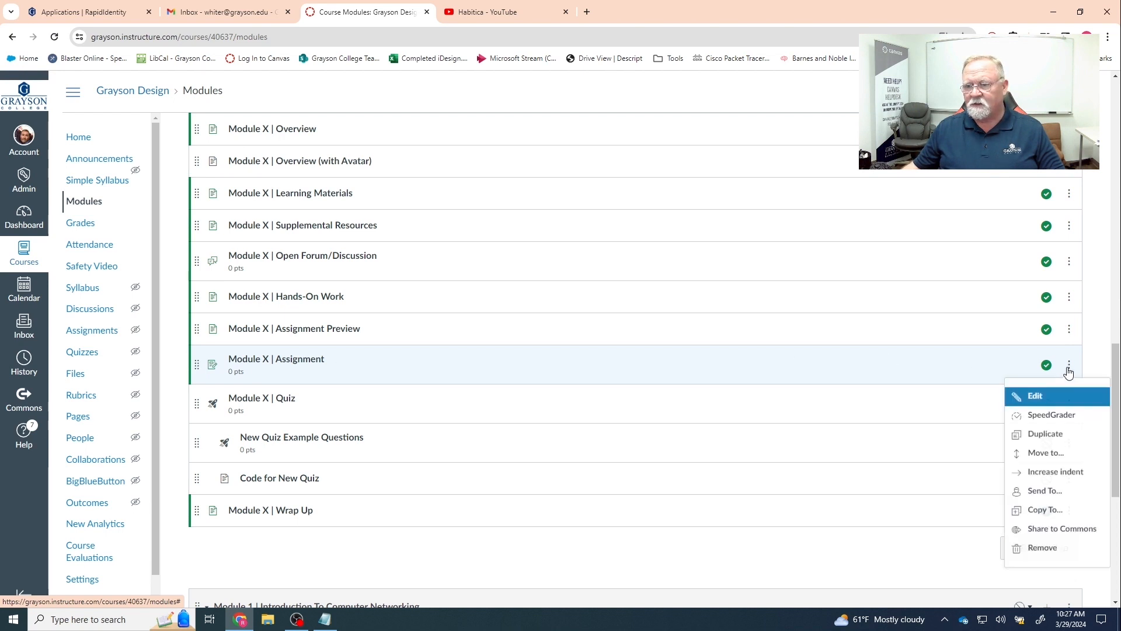
pyautogui.click(1045, 434)
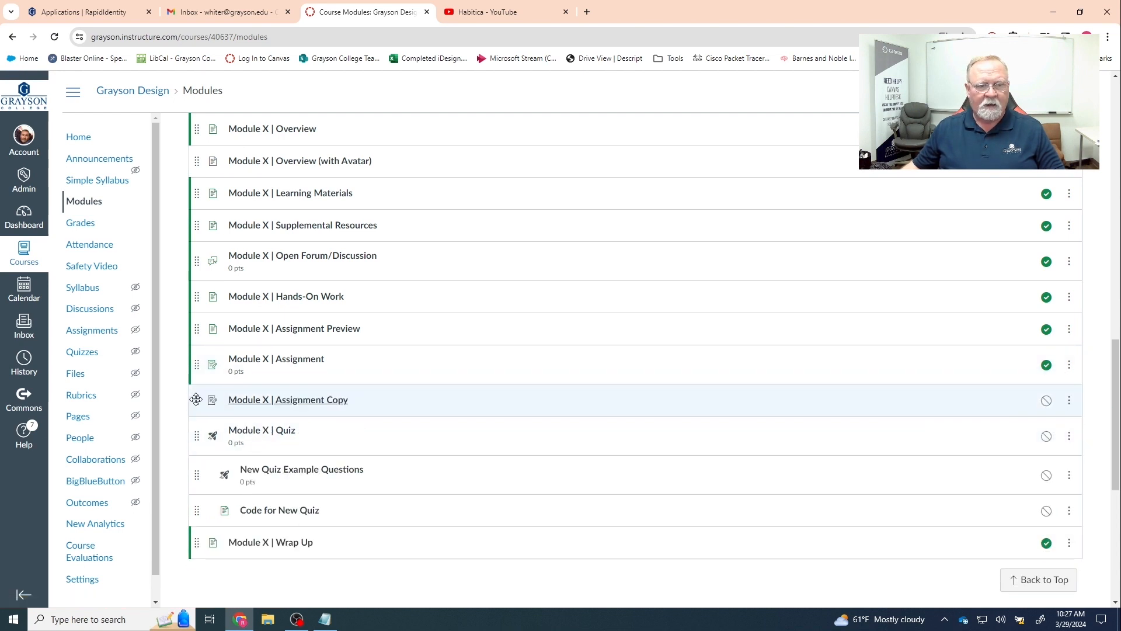
pyautogui.moveTo(198, 397); pyautogui.dragTo(218, 349)
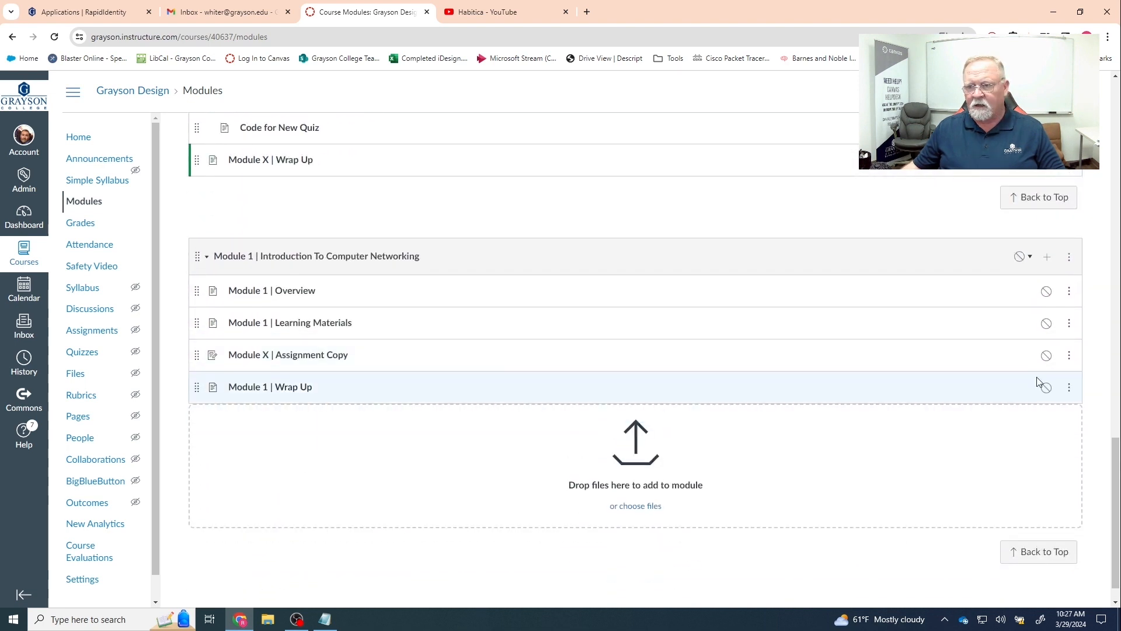
pyautogui.click(1069, 356)
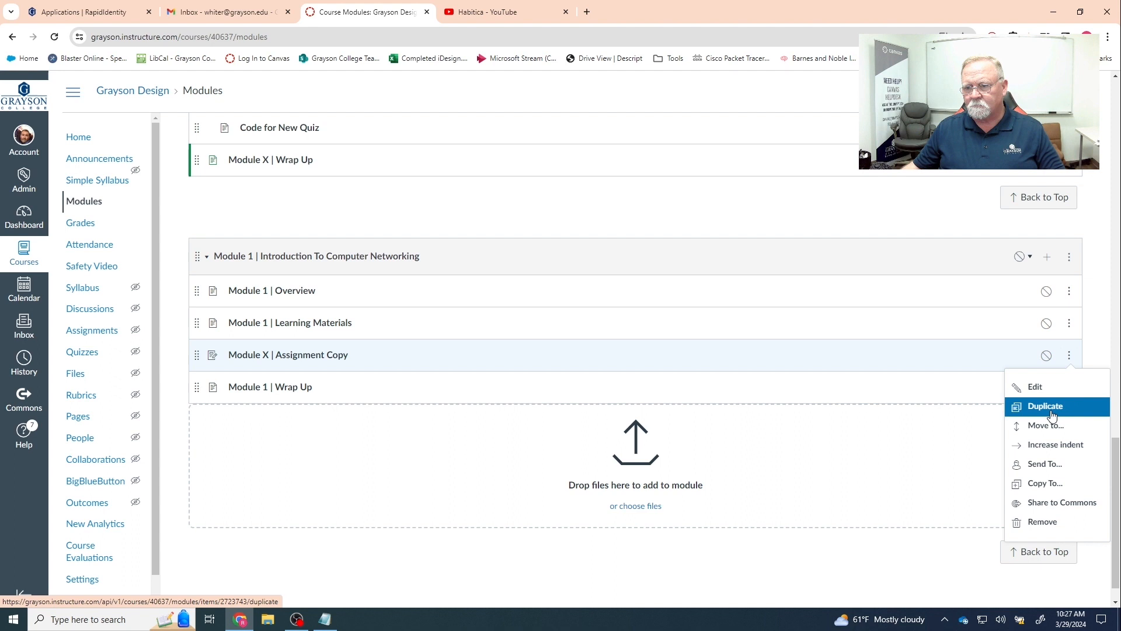
# - Retitle the Assignment Copy from 'Module X | Assignment Copy' to 'Module 1 | IP Address Binary Conversion'
pyautogui.click(1035, 386)
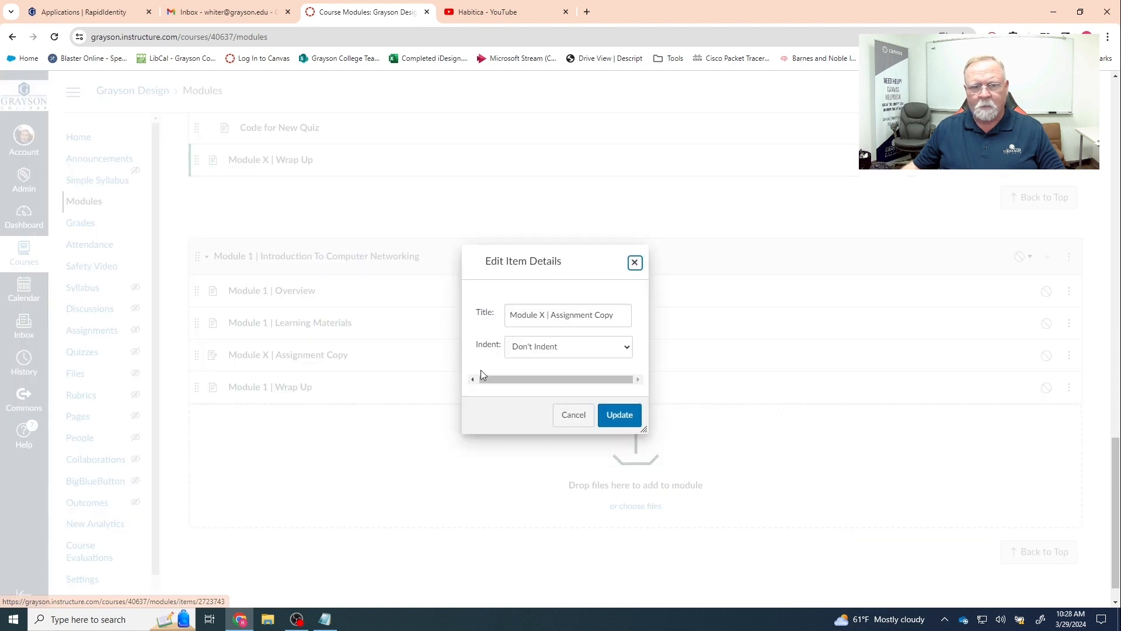
pyautogui.doubleClick(544, 315)
pyautogui.write('1')
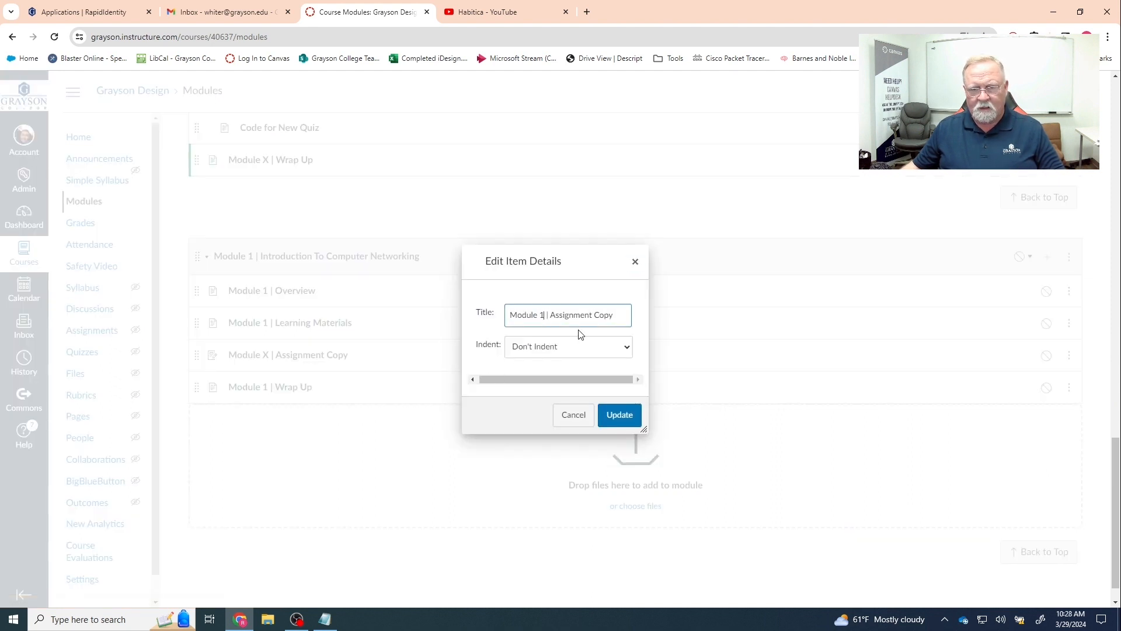
pyautogui.moveTo(551, 315); pyautogui.dragTo(626, 317)
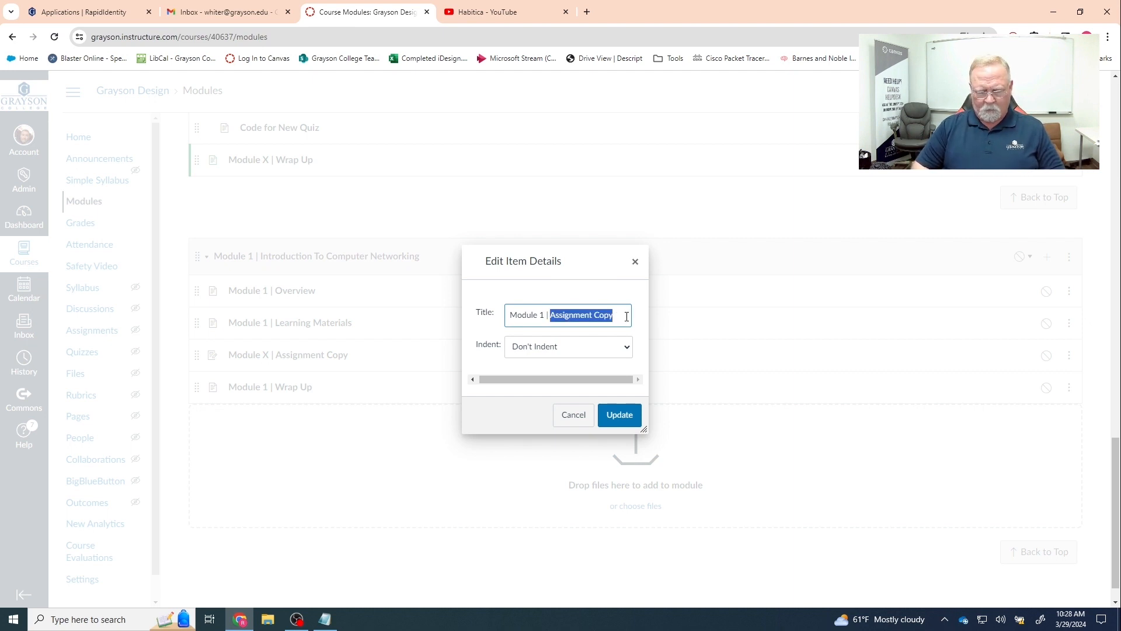
pyautogui.write('I')
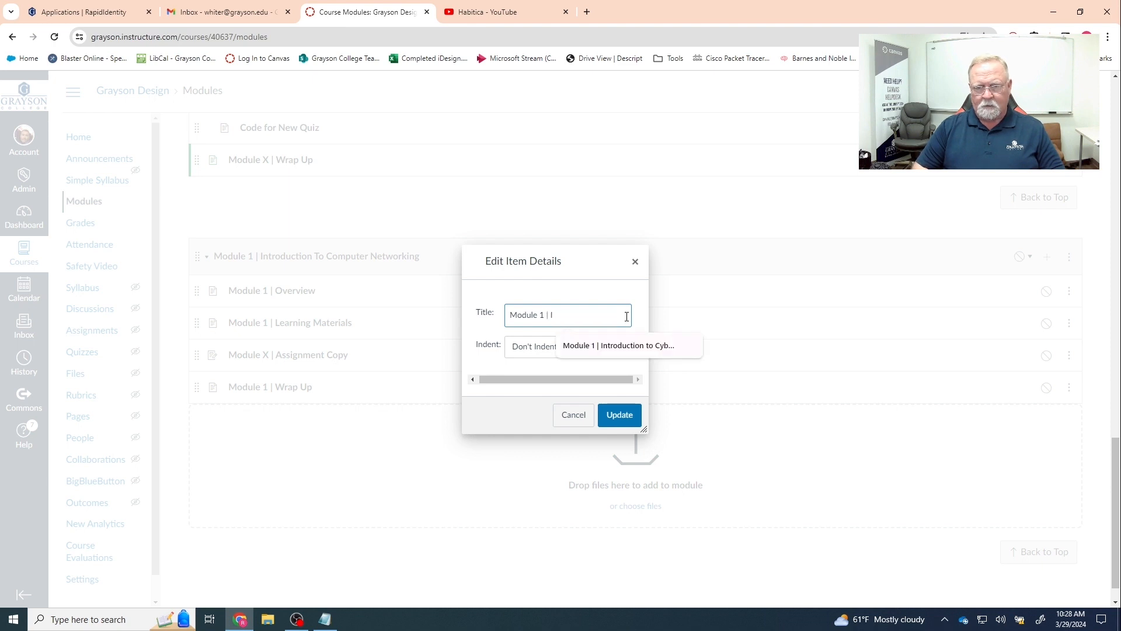
pyautogui.write('P Address Binar')
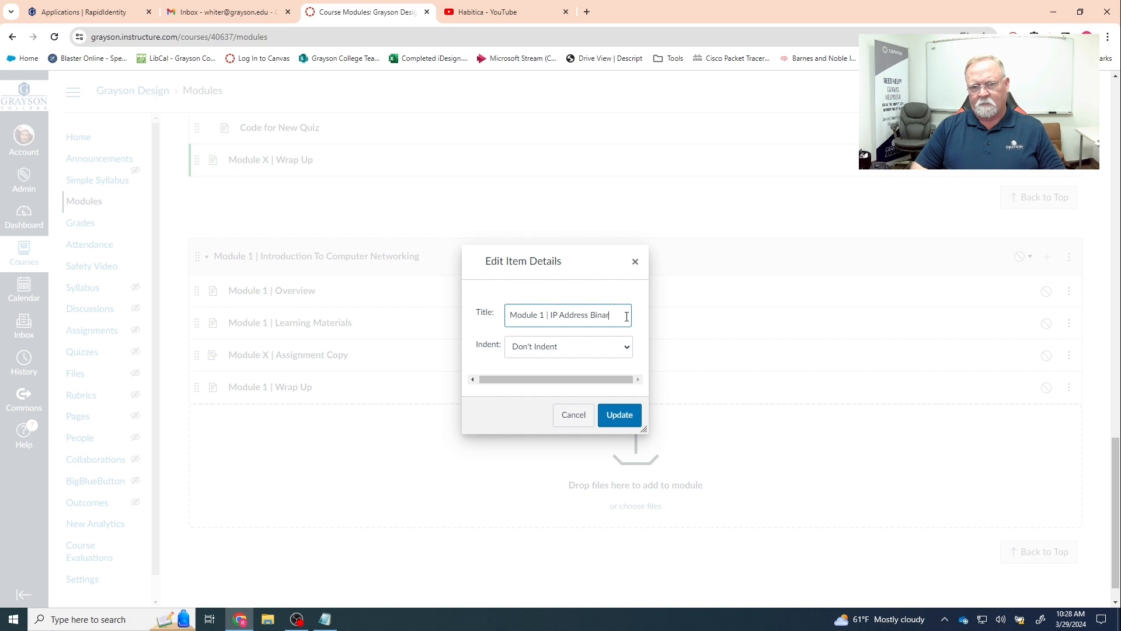
pyautogui.write('y Conversion')
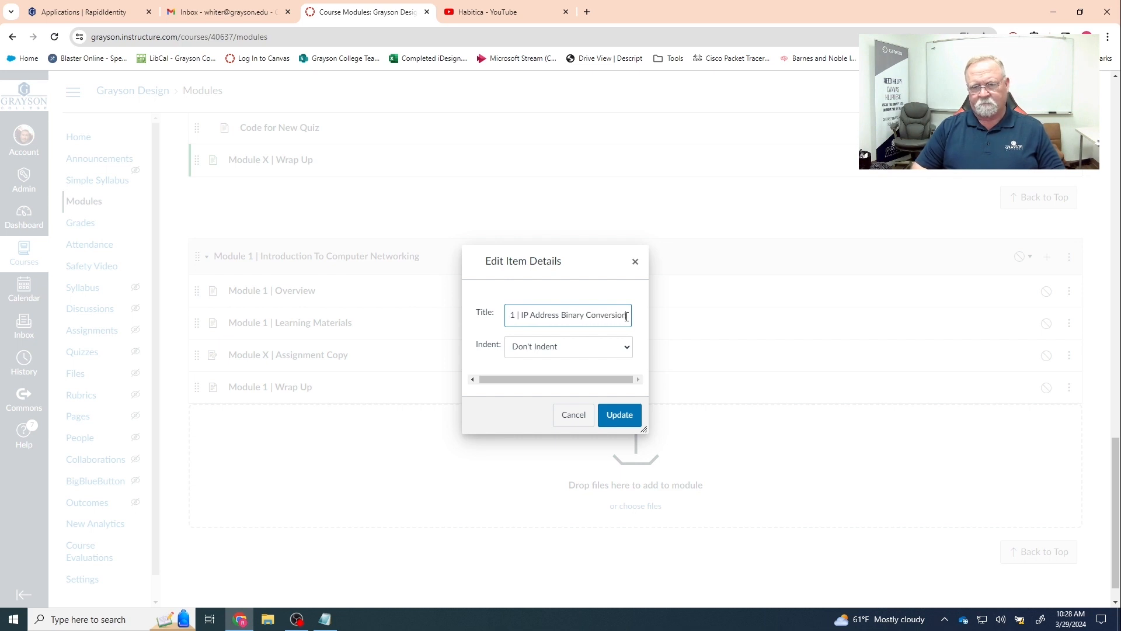
pyautogui.click(618, 417)
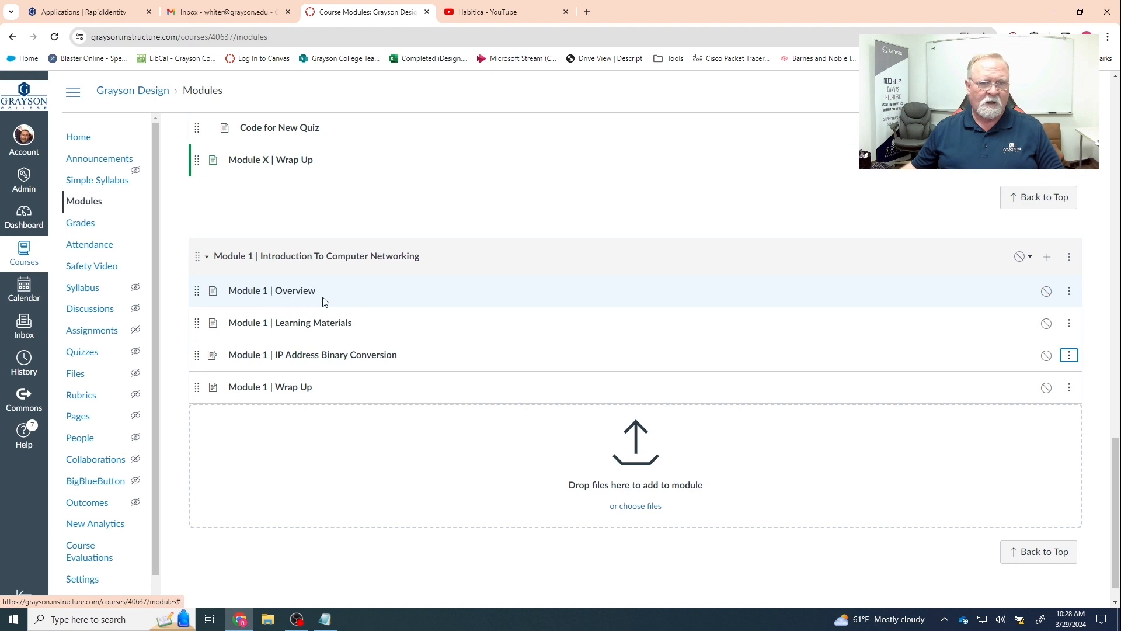
# - Open the Module 1 | Overview page from Modules and switch it into edit mode
pyautogui.click(287, 295)
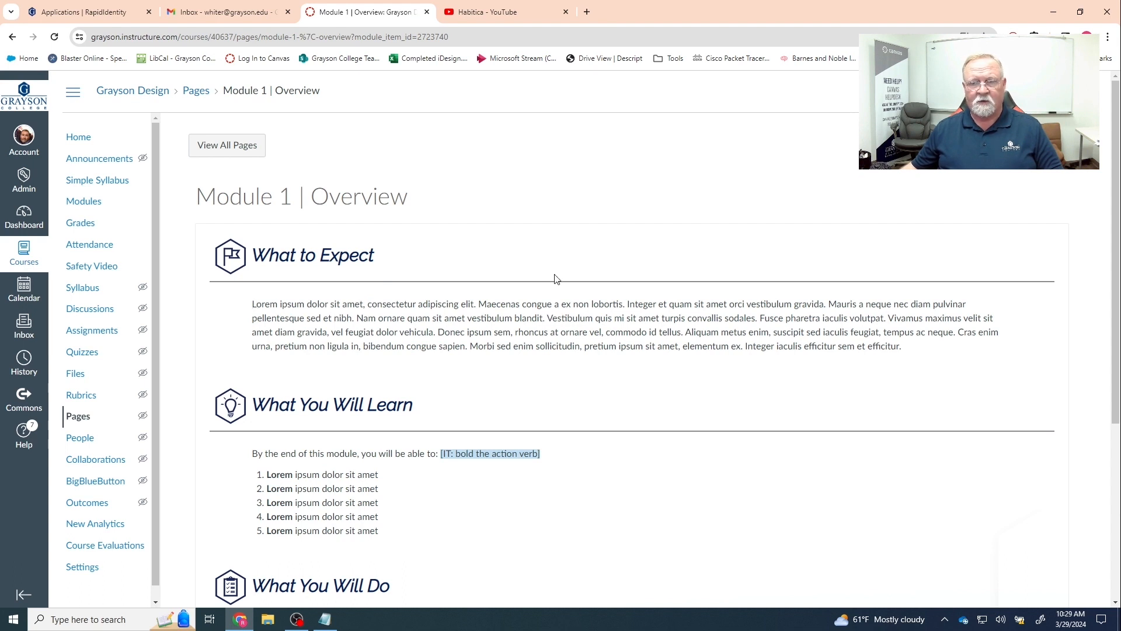
pyautogui.click(1023, 146)
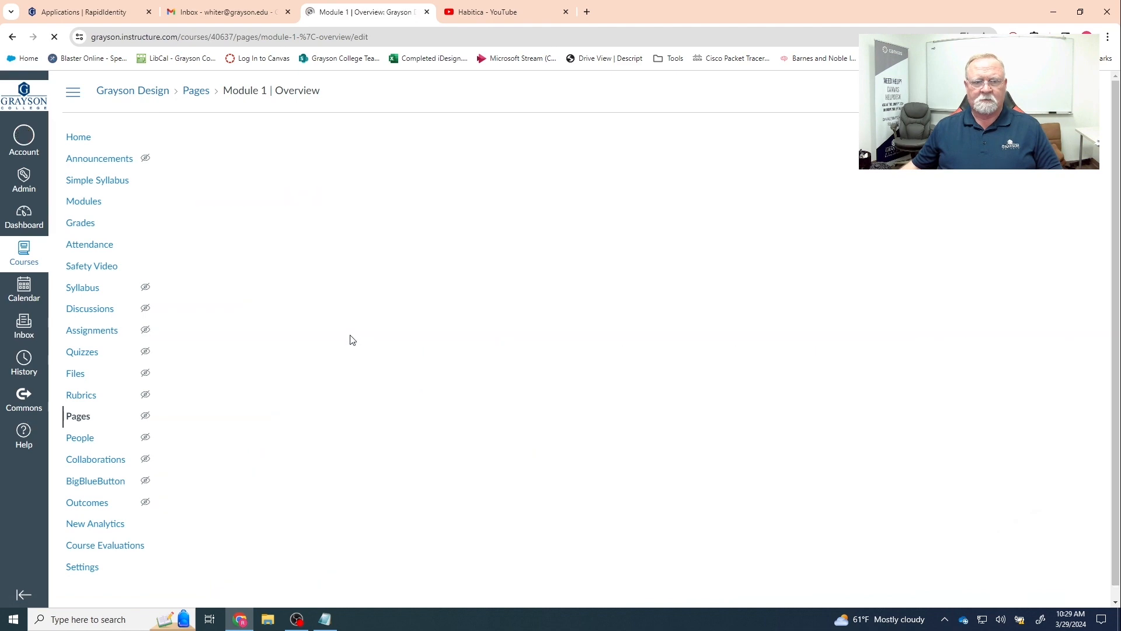
# - Replace the Lorem ipsum paragraph under What to Expect with 'Tell the students what the module is about. Prepare them…'
pyautogui.scroll(-1, 239, 307)
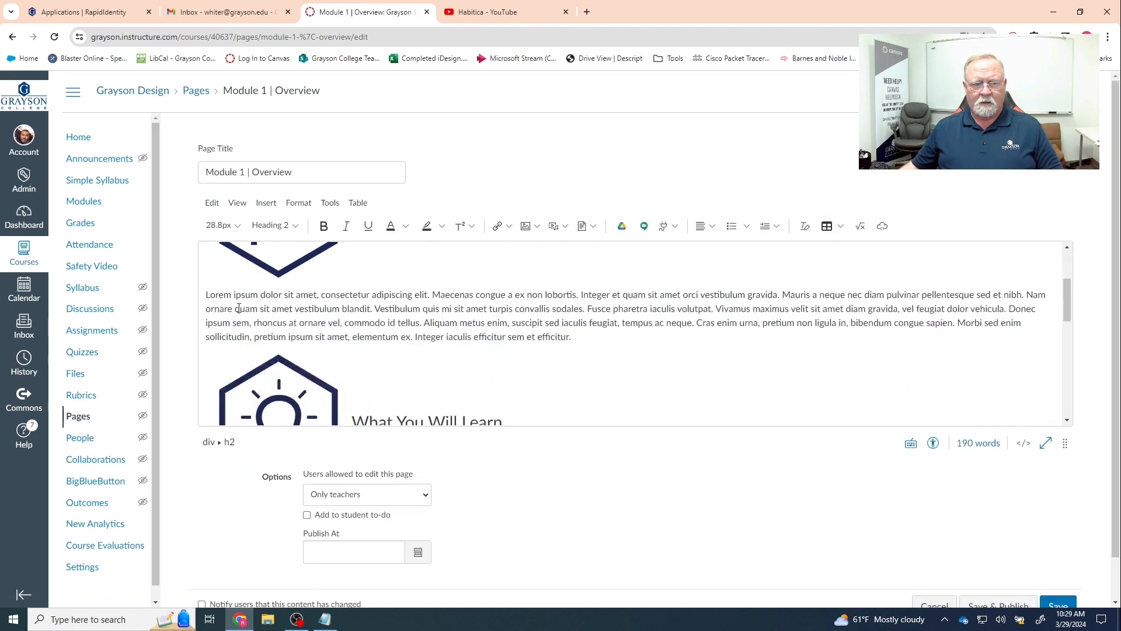
pyautogui.moveTo(206, 291); pyautogui.dragTo(578, 337)
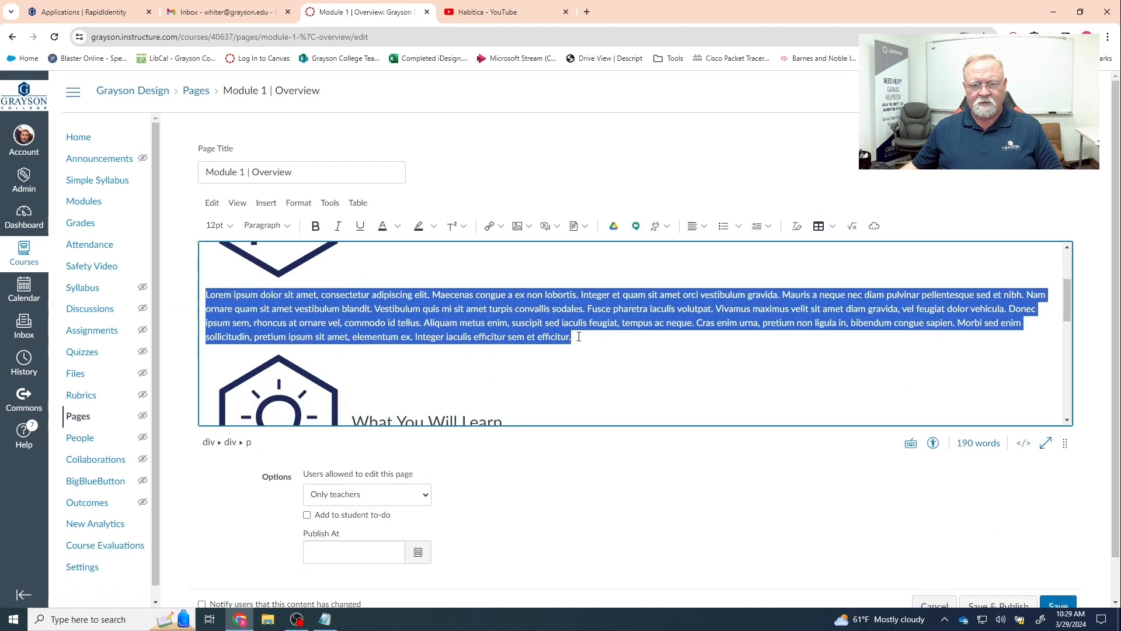
pyautogui.write('Tell the students what the m')
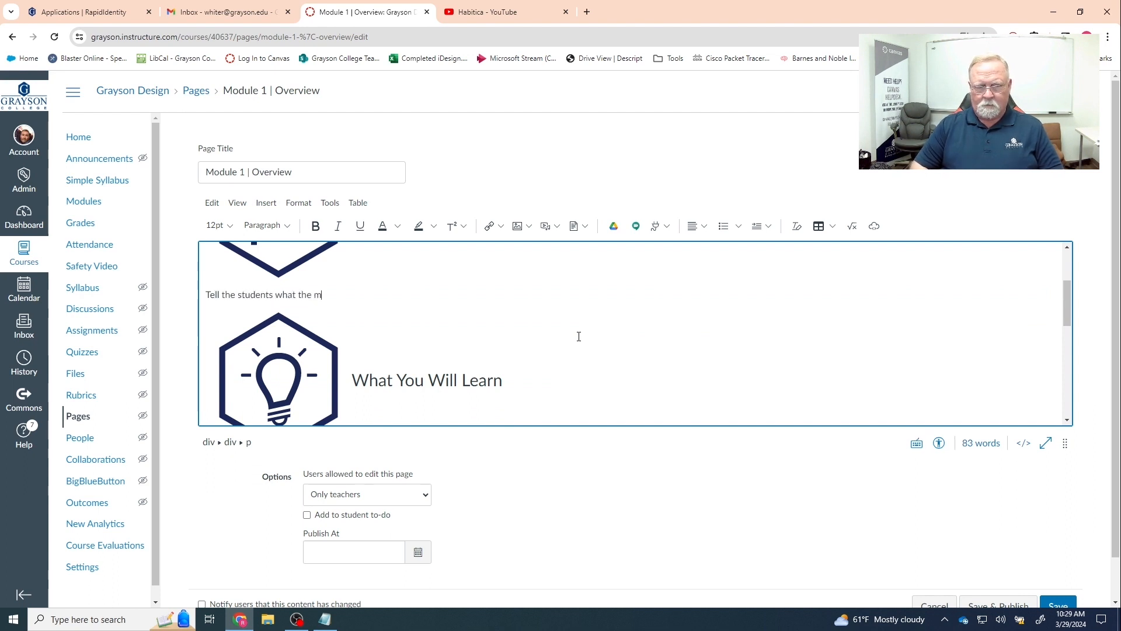
pyautogui.write('odule is about.  P')
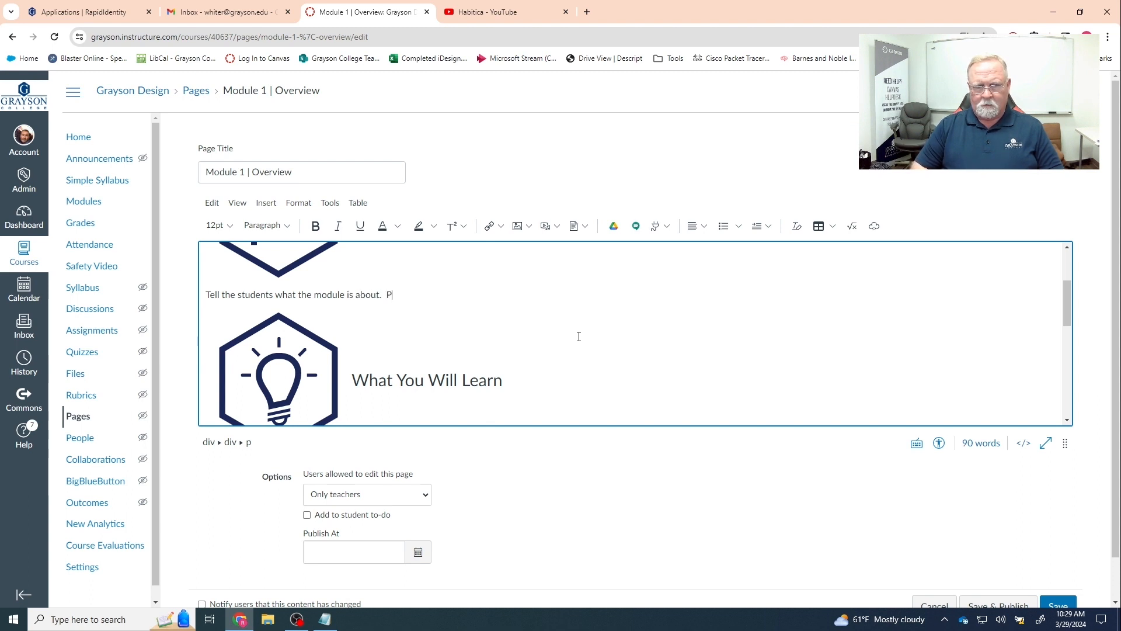
pyautogui.write('repare them for what they will learn.')
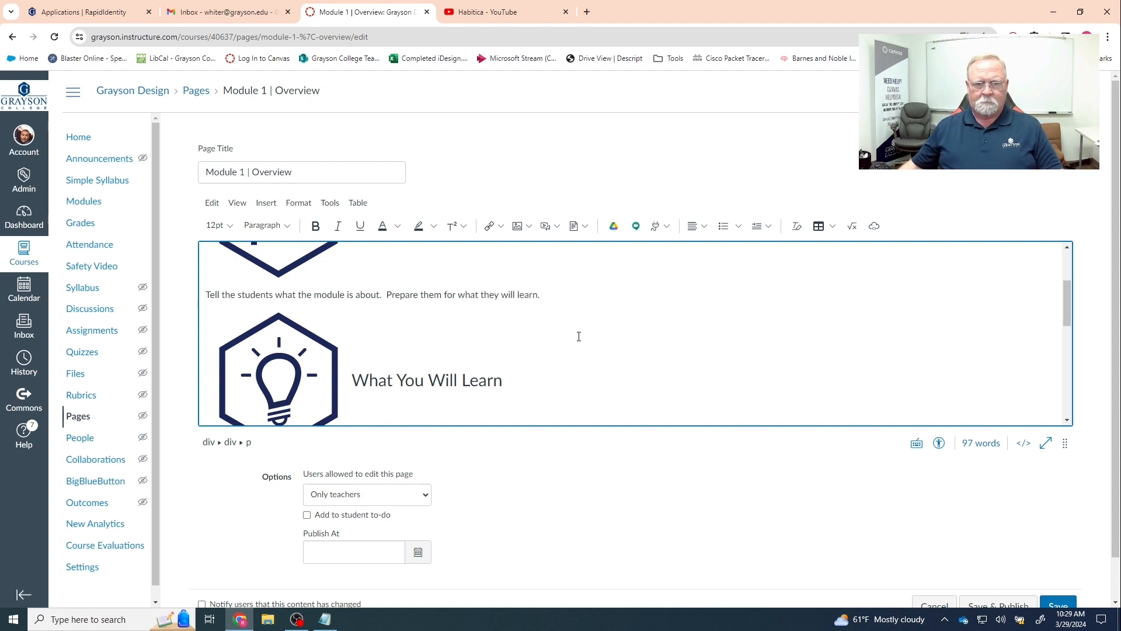
# - Look over the Learn and Do sections, then save the Overview page
pyautogui.scroll(-2, 579, 336)
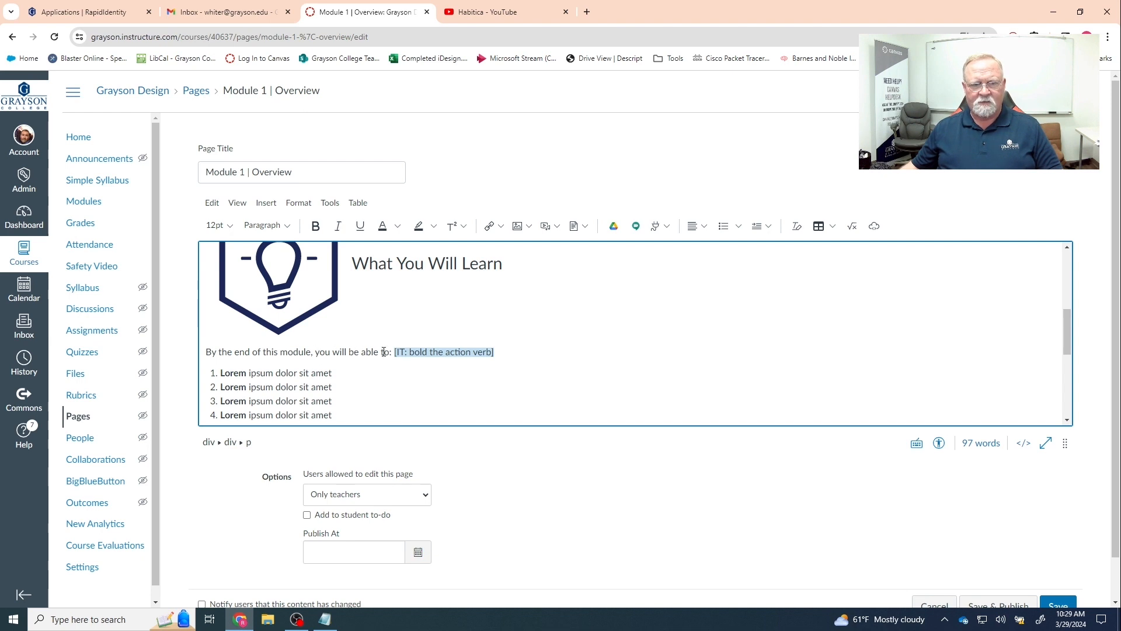
pyautogui.scroll(-1, 412, 365)
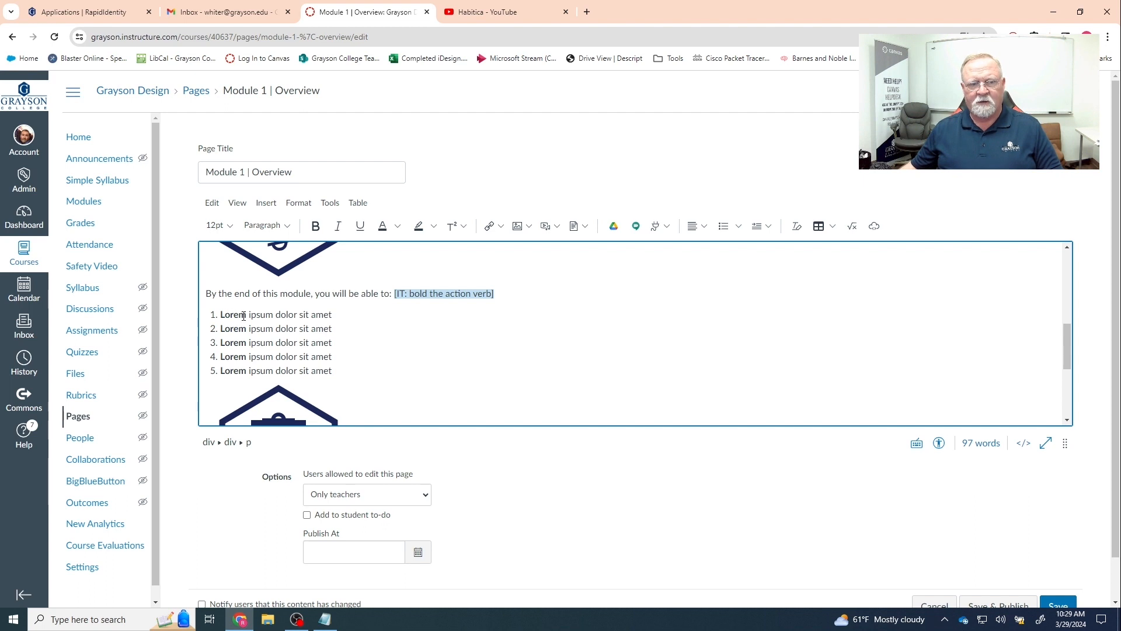
pyautogui.scroll(-3, 429, 340)
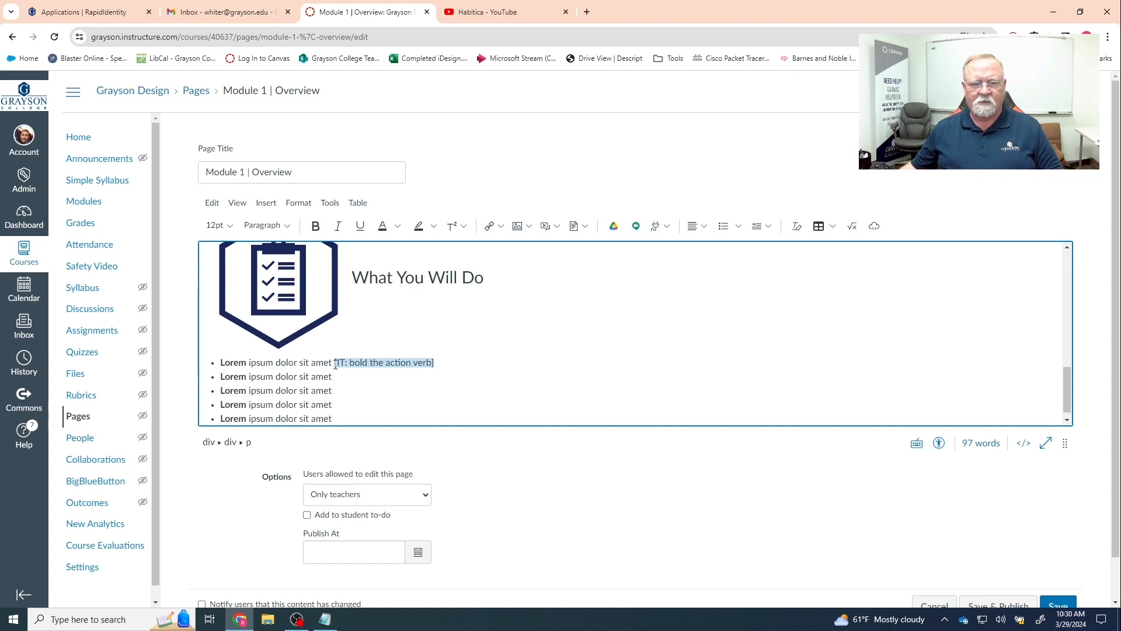
pyautogui.moveTo(335, 363); pyautogui.dragTo(439, 367)
pyautogui.click(441, 368)
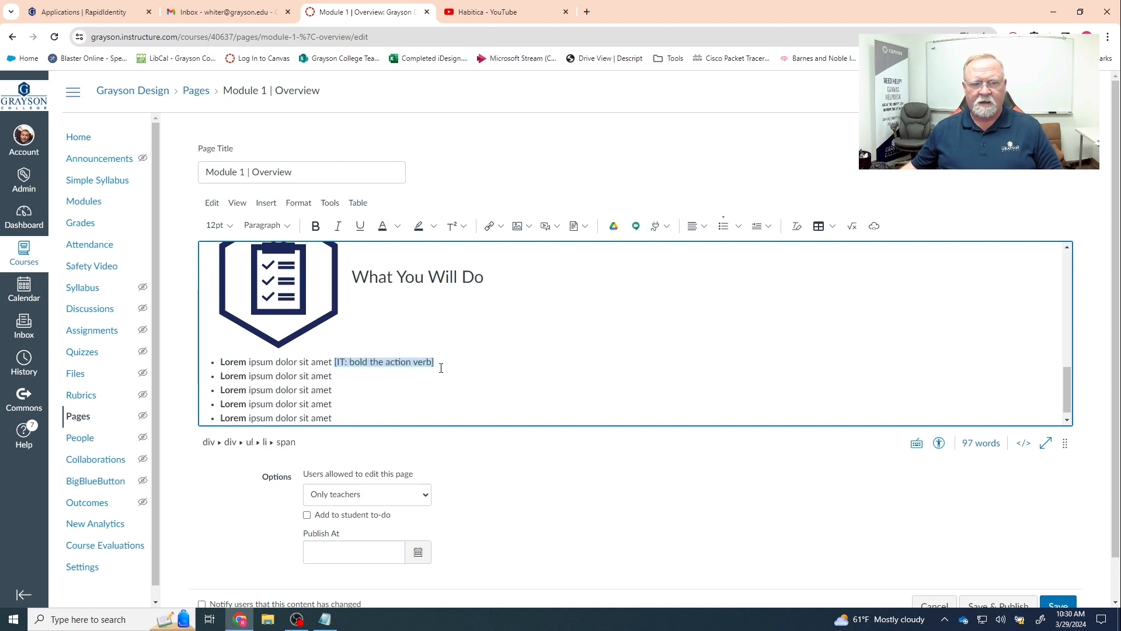
pyautogui.scroll(-1, 441, 367)
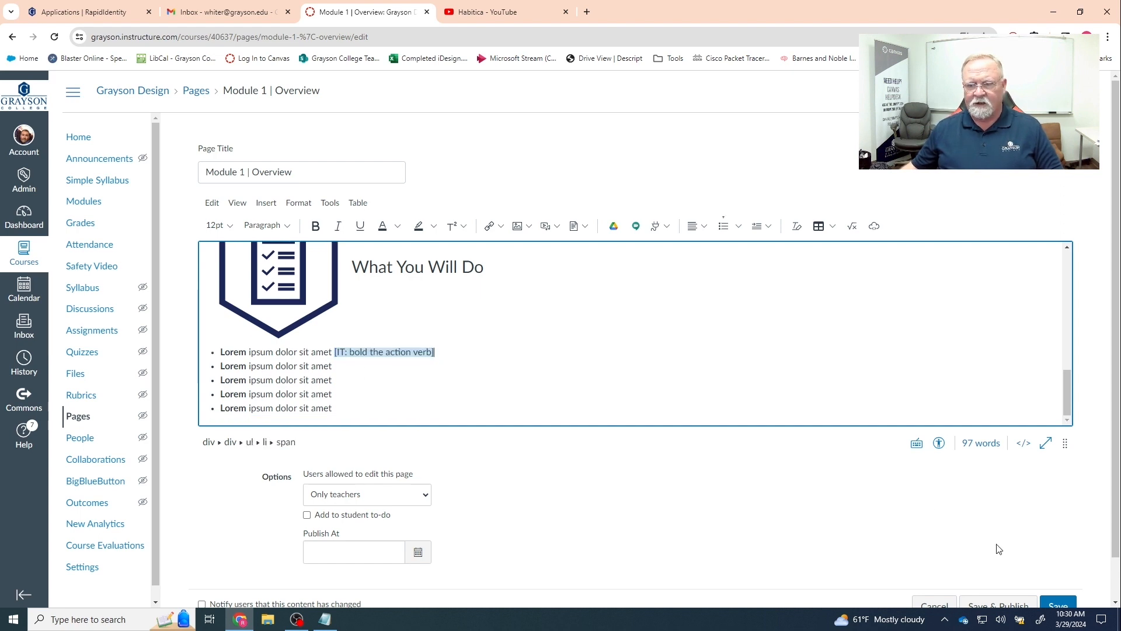
pyautogui.click(1061, 608)
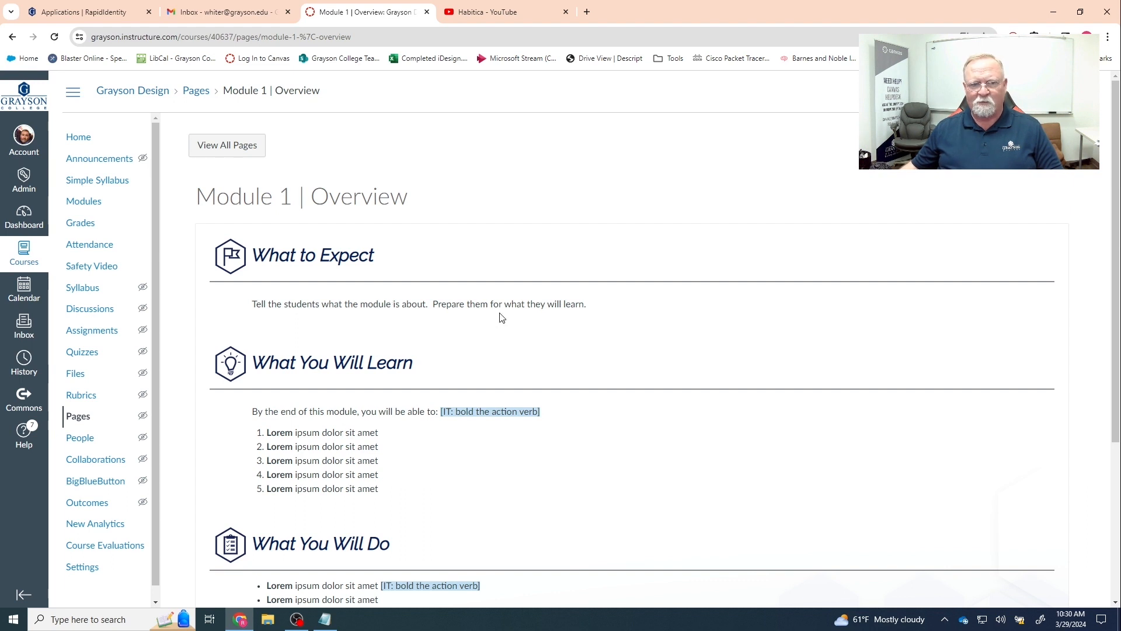
# - From the bottom of the Overview, advance to the Module 1 | Learning Materials page
pyautogui.scroll(-4, 521, 336)
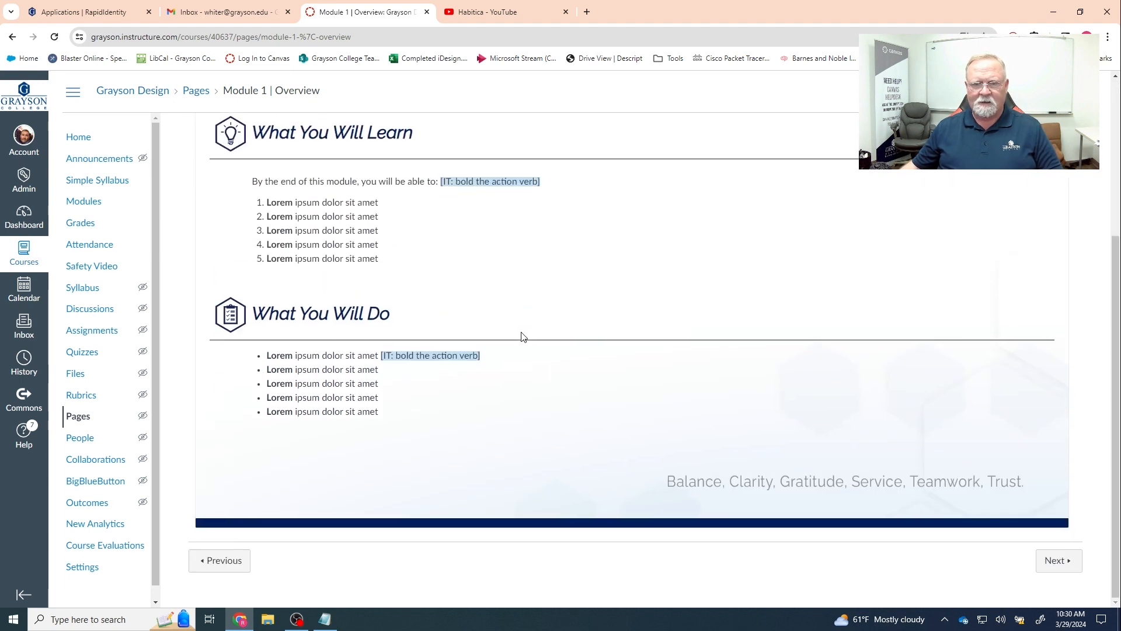
pyautogui.click(1057, 560)
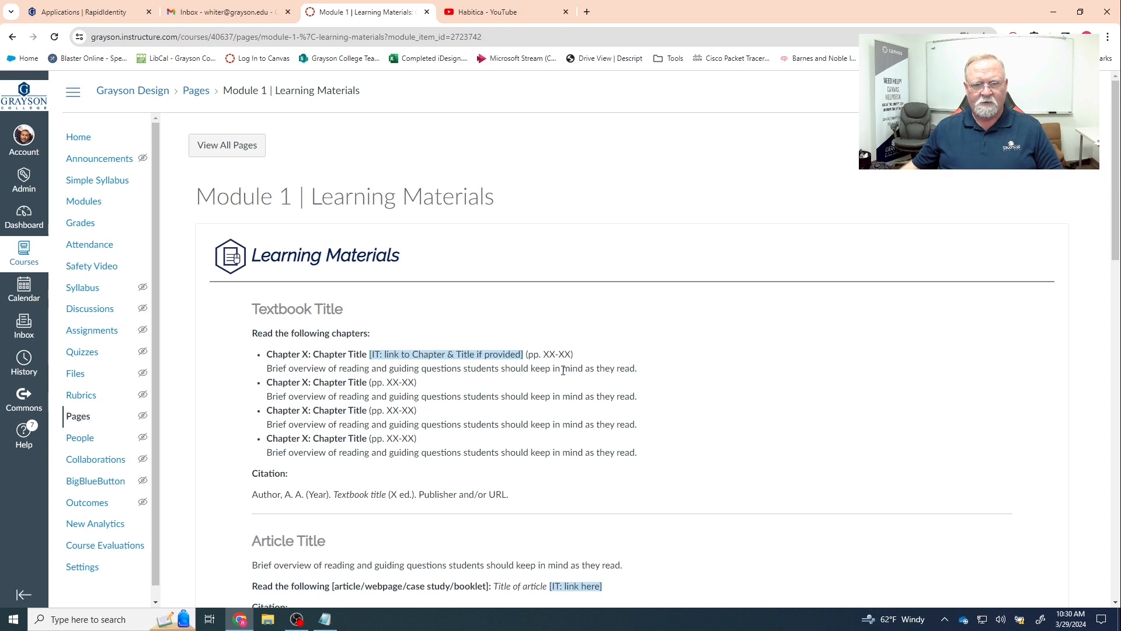
# - Scroll to External Video Title and play the 'video placeholder' YouTube clip to its end
pyautogui.scroll(-5, 560, 432)
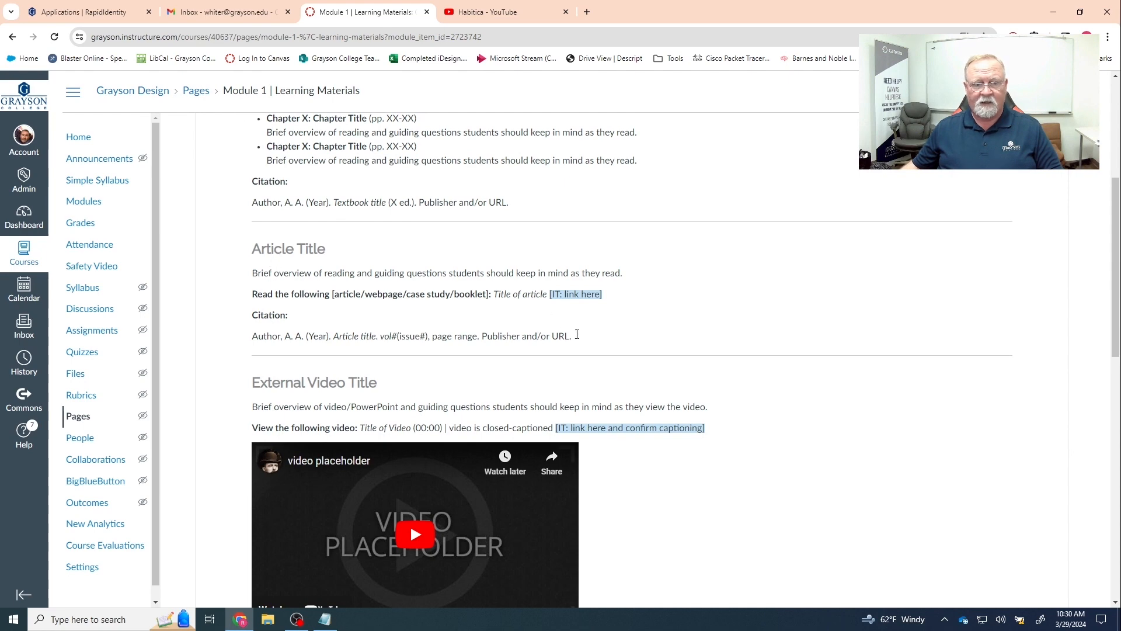
pyautogui.scroll(-3, 584, 336)
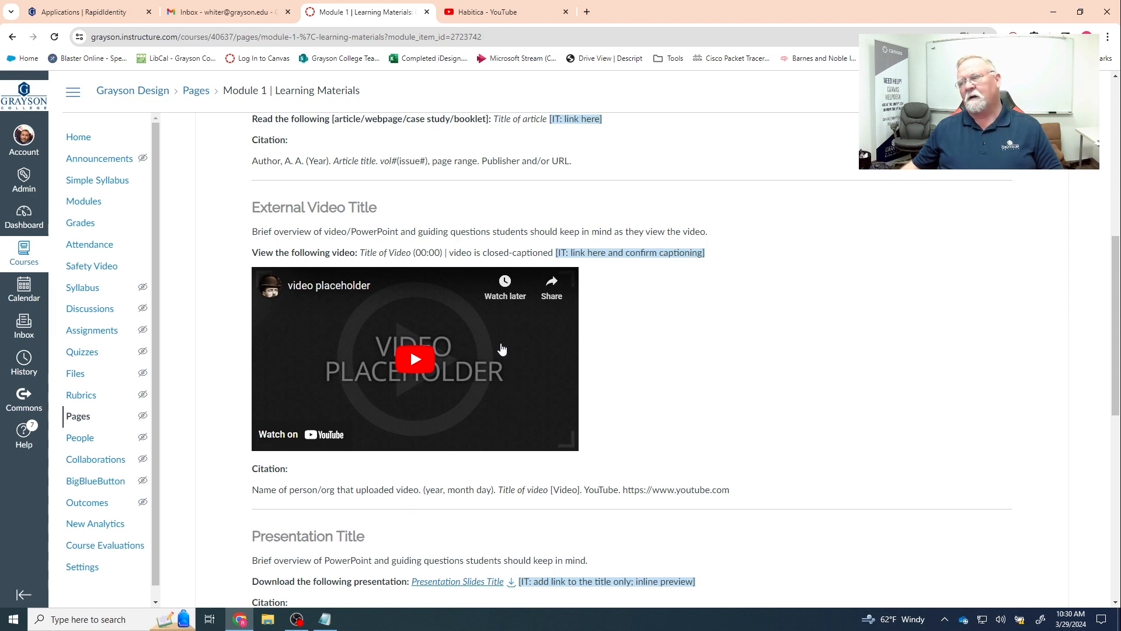
pyautogui.click(474, 354)
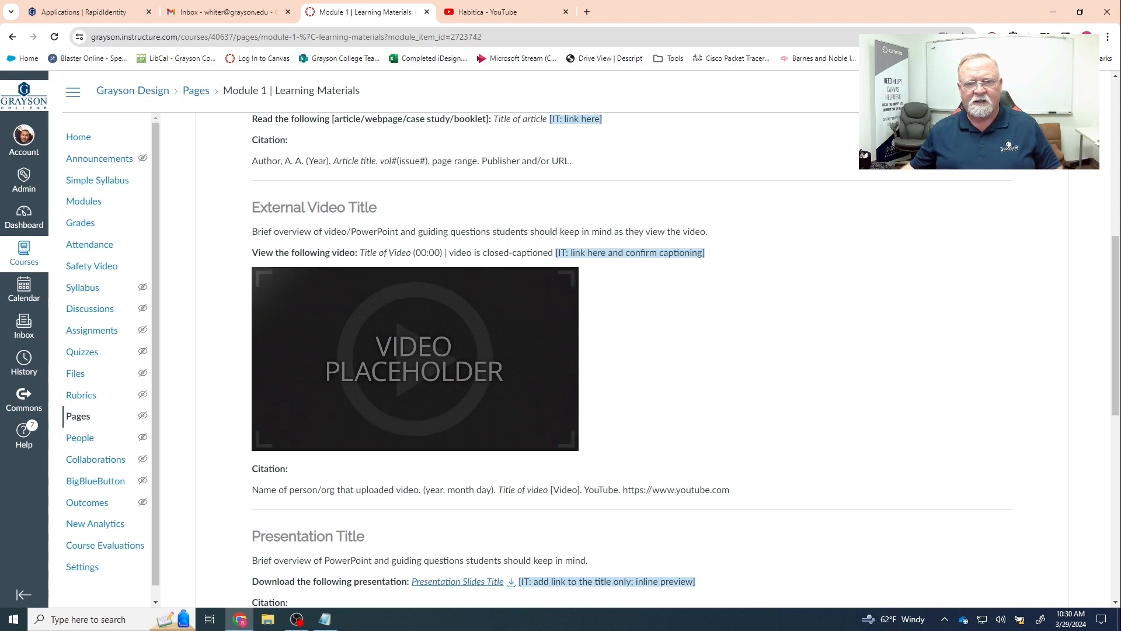
pyautogui.moveTo(491, 352)
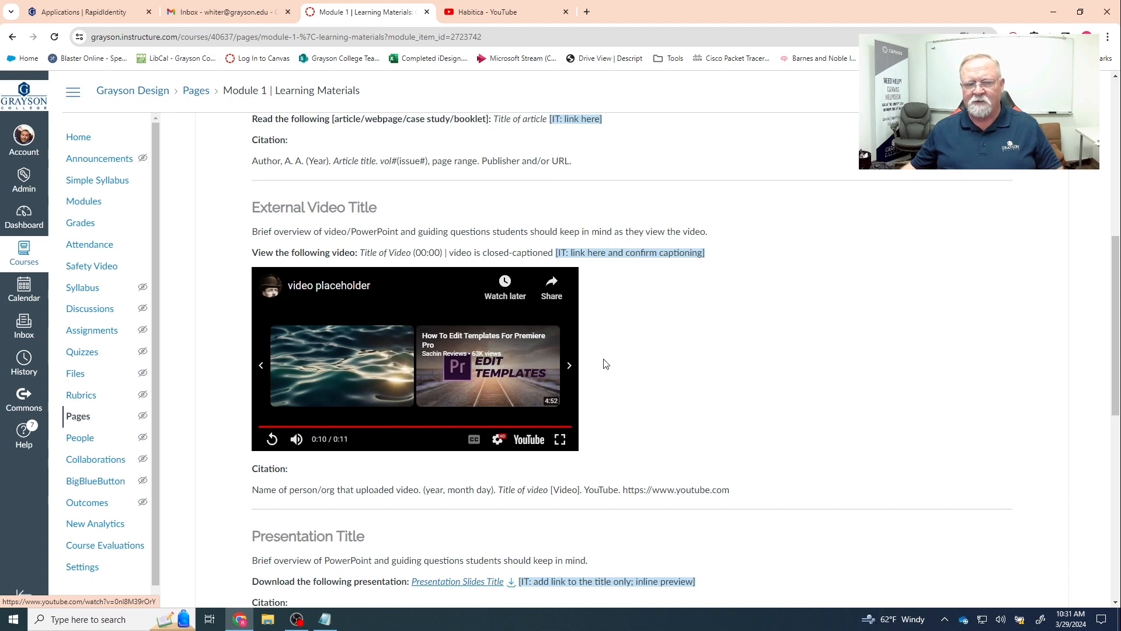
pyautogui.scroll(-3, 605, 364)
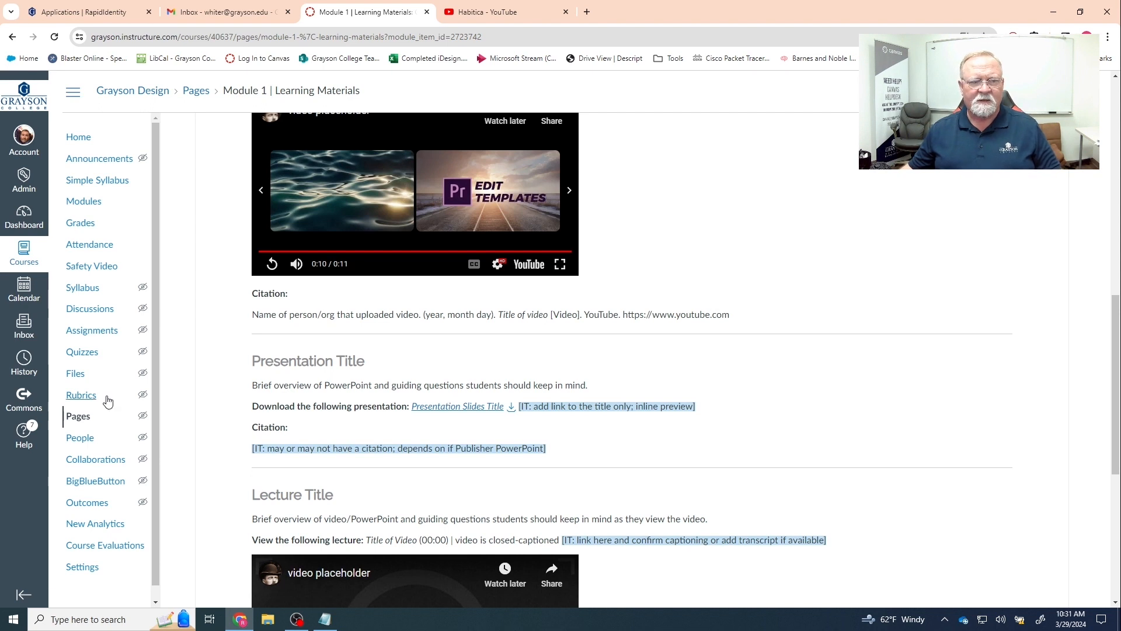
# - Open the Course Content folder in the course Files and begin an upload there
pyautogui.click(76, 377)
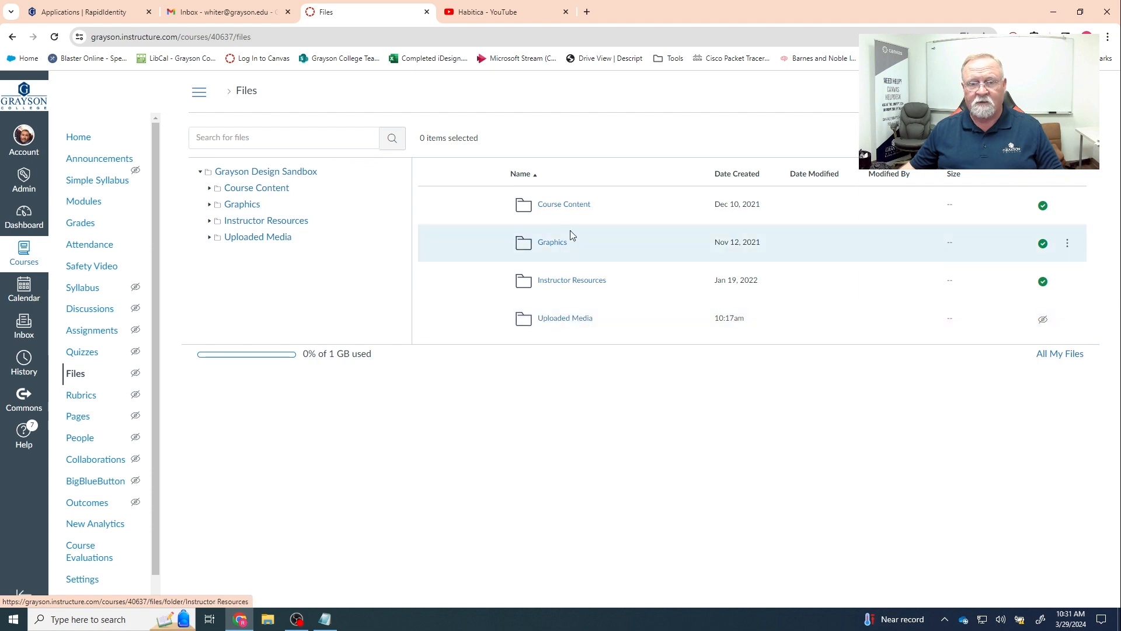
pyautogui.click(553, 207)
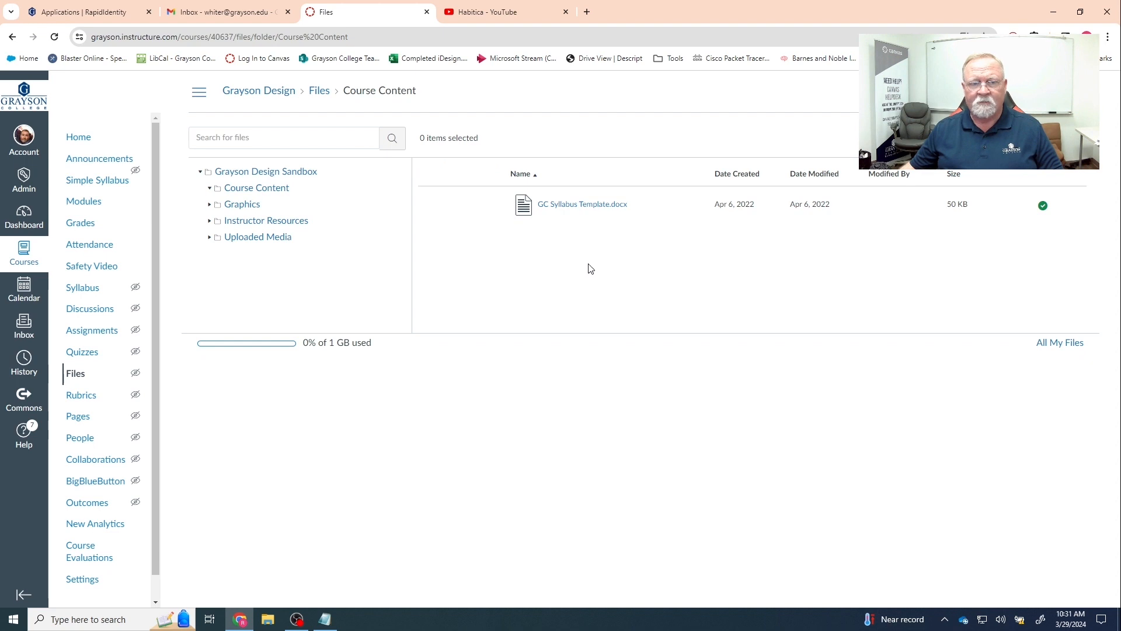
pyautogui.click(1056, 138)
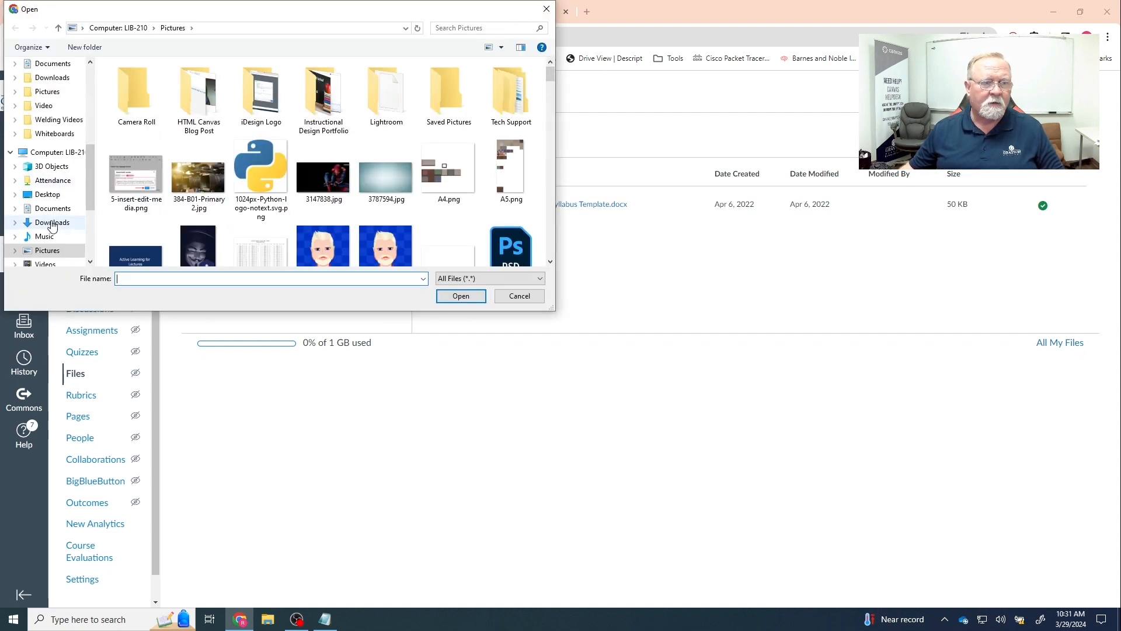
# - Upload Class IV IP address and Binary Conversion.pptx from Documents into Course Content
pyautogui.click(45, 209)
pyautogui.scroll(-10, 208, 207)
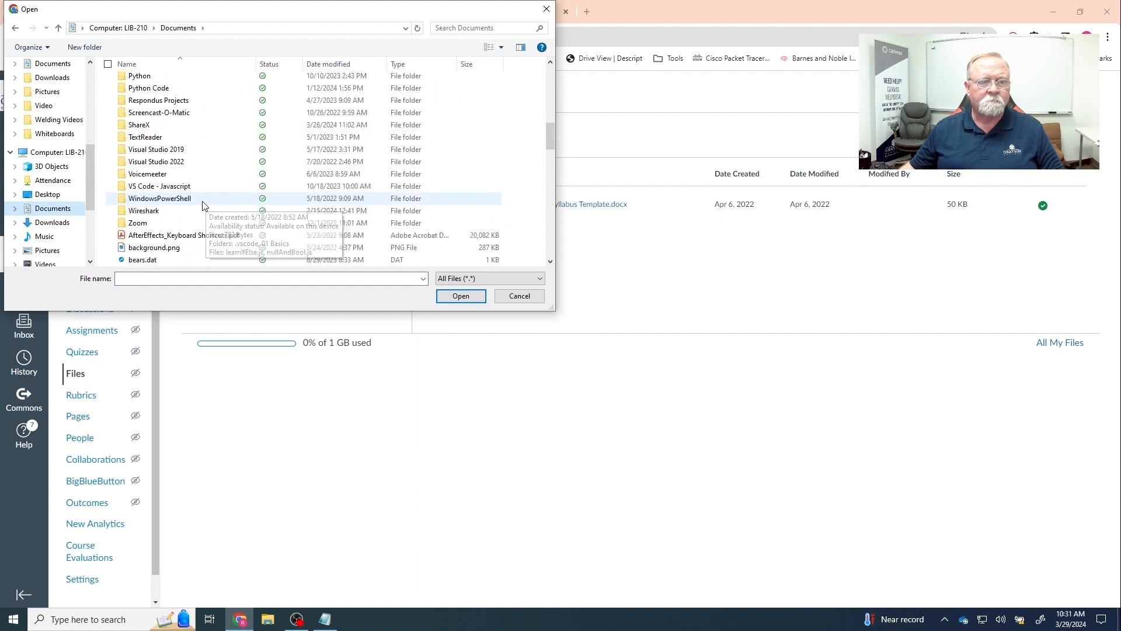
pyautogui.click(192, 174)
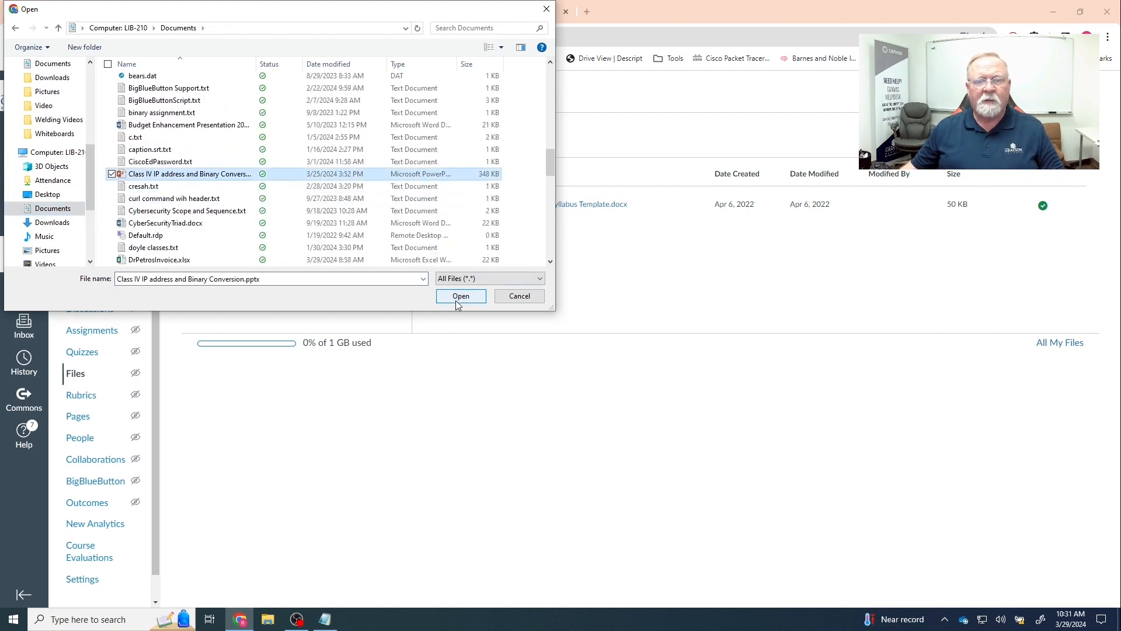
pyautogui.click(447, 297)
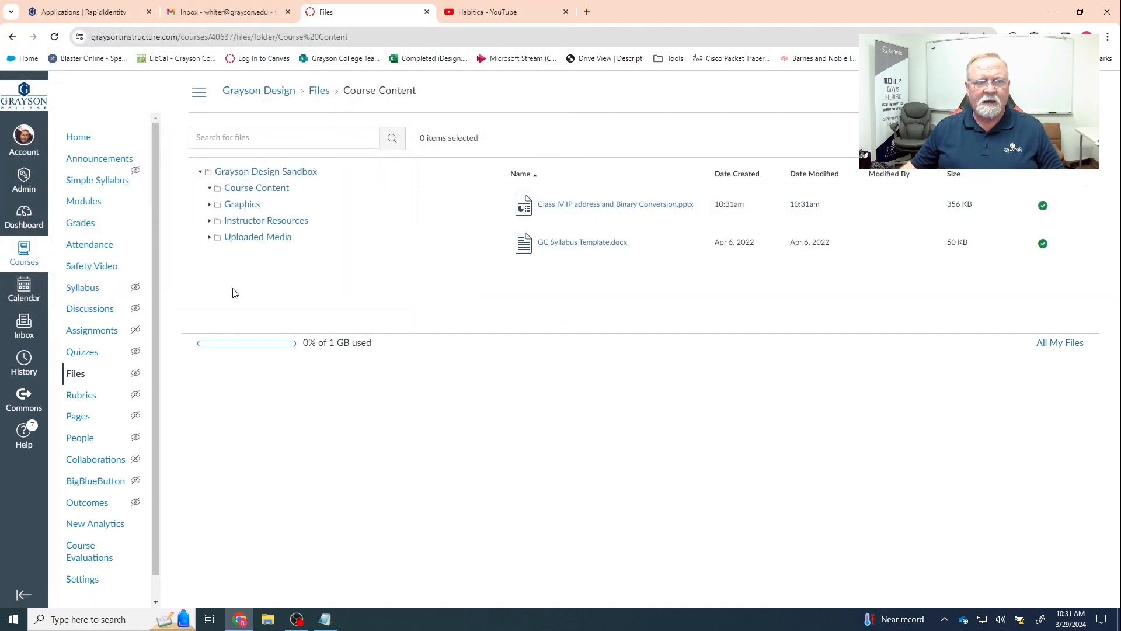
# - Go to Modules and open Module 1 | Learning Materials from the Module 1 list
pyautogui.click(96, 209)
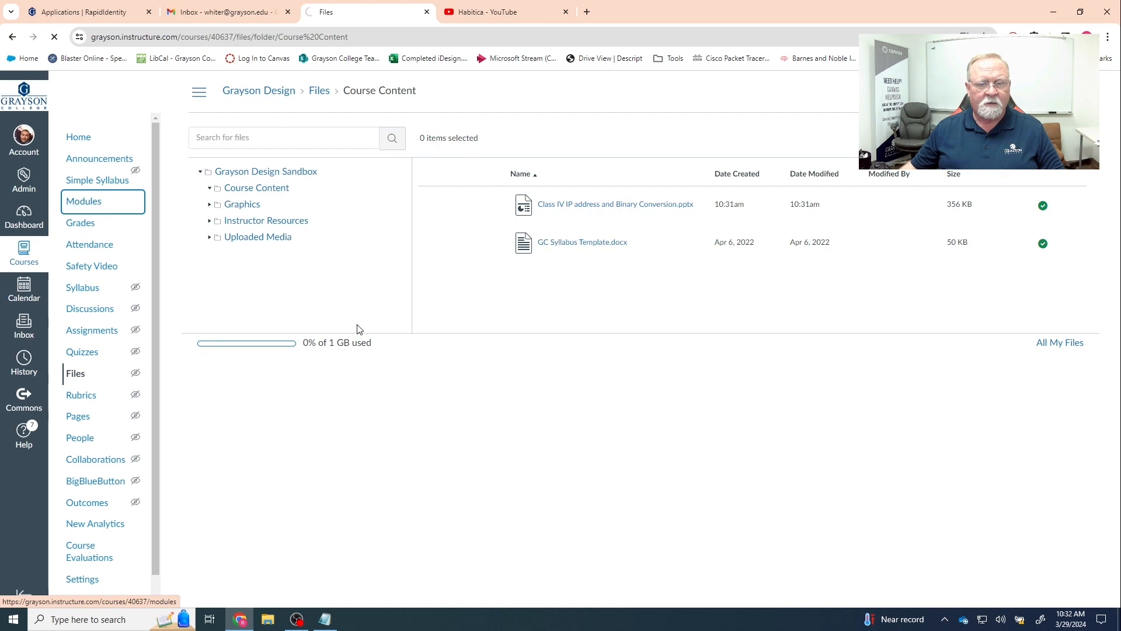
pyautogui.scroll(-14, 451, 367)
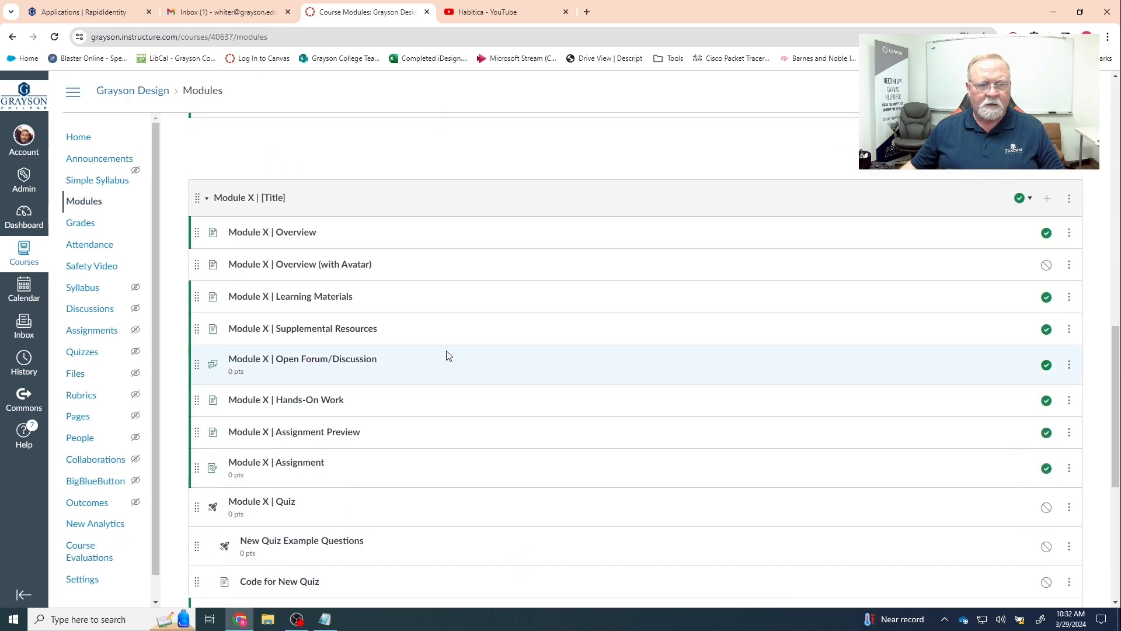
pyautogui.scroll(-6, 450, 359)
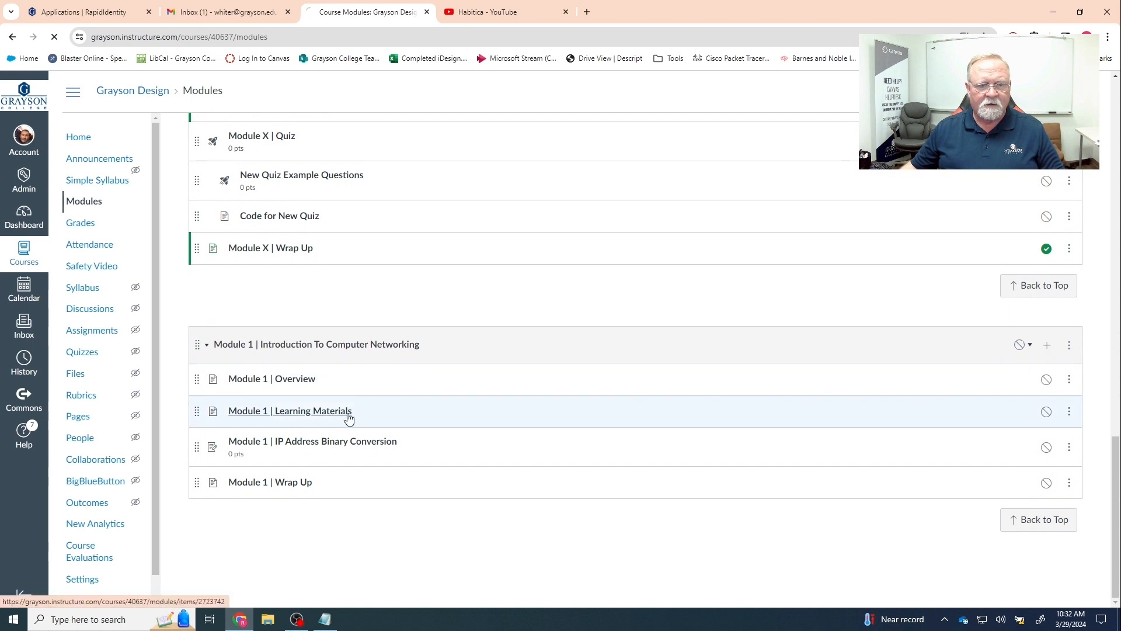
pyautogui.click(348, 416)
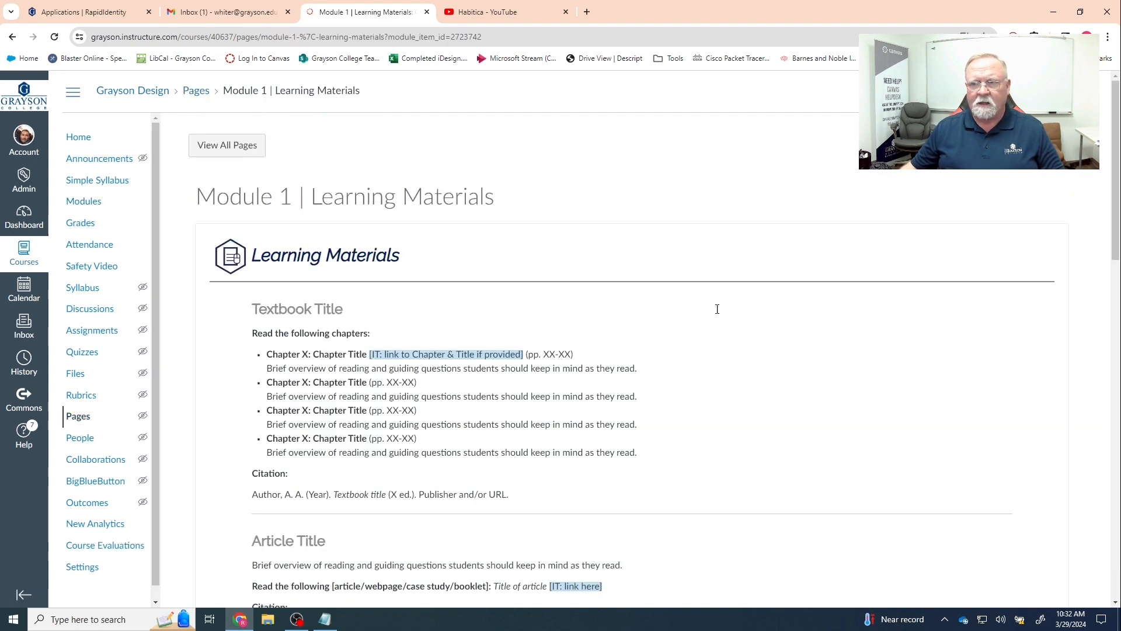
# - Edit the page and remove the link from the Presentation Slides Title placeholder
pyautogui.click(1022, 145)
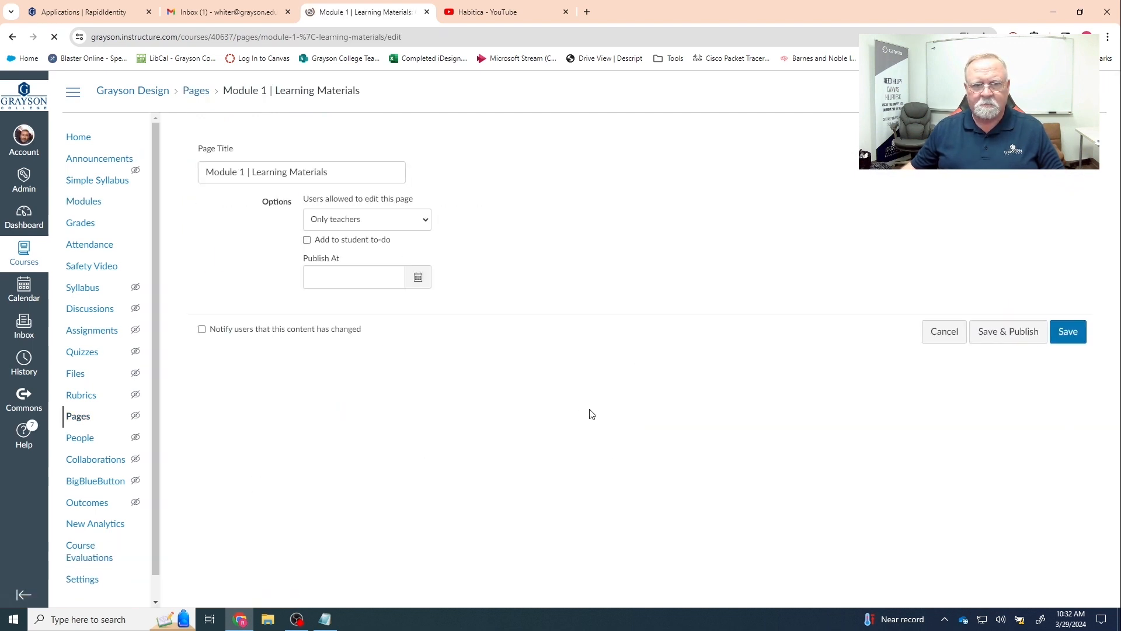
pyautogui.scroll(-10, 581, 340)
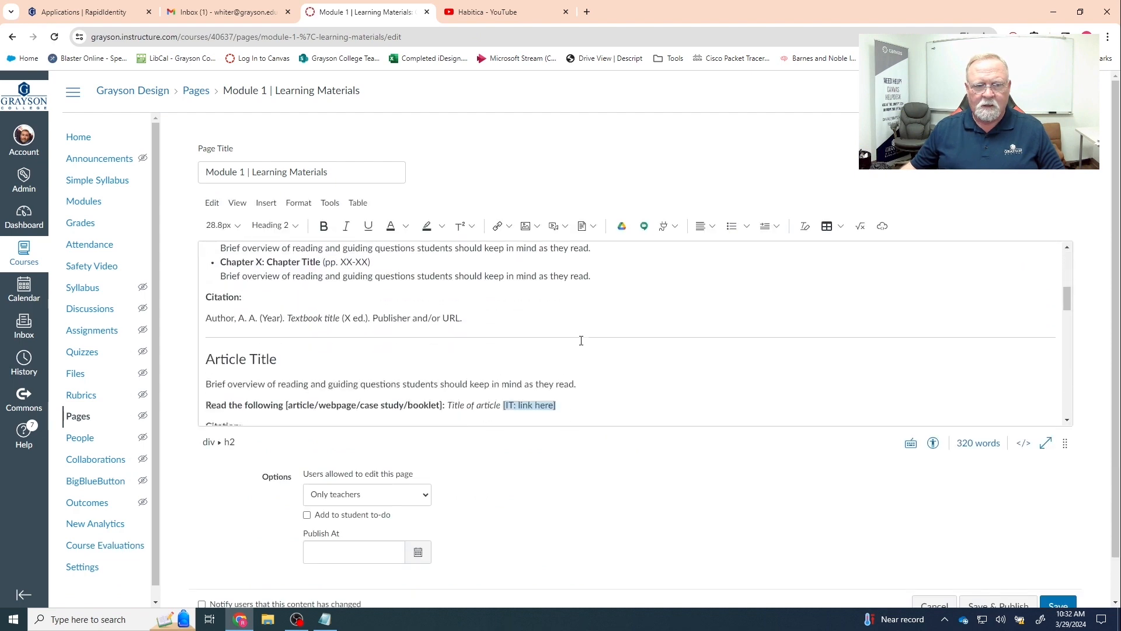
pyautogui.scroll(-3, 584, 346)
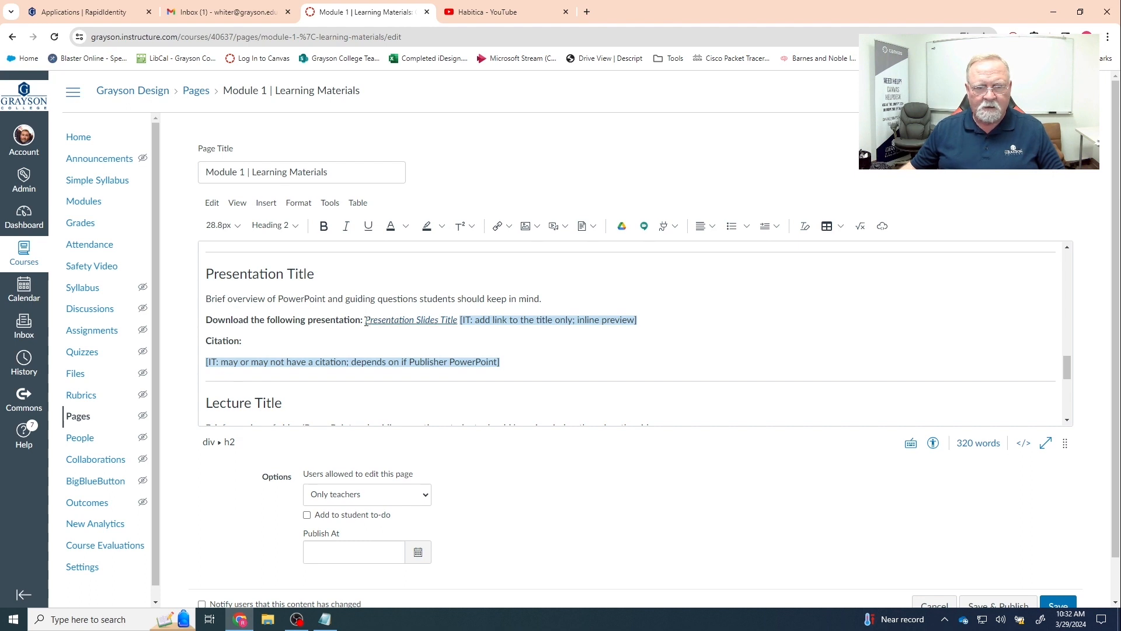
pyautogui.moveTo(366, 321); pyautogui.dragTo(638, 320)
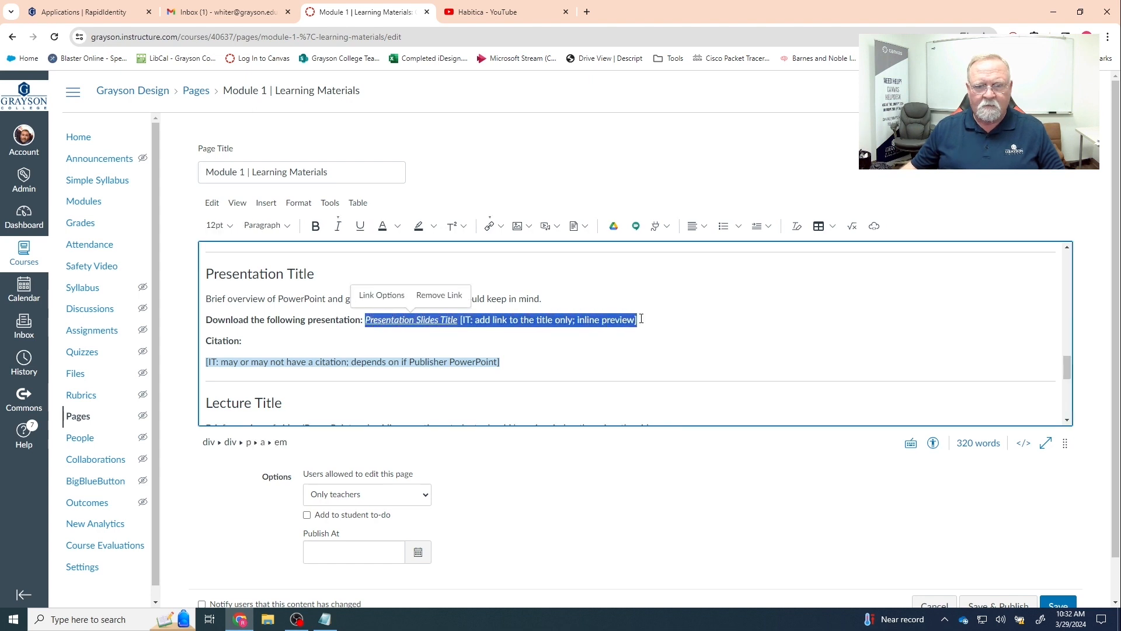
pyautogui.click(404, 323)
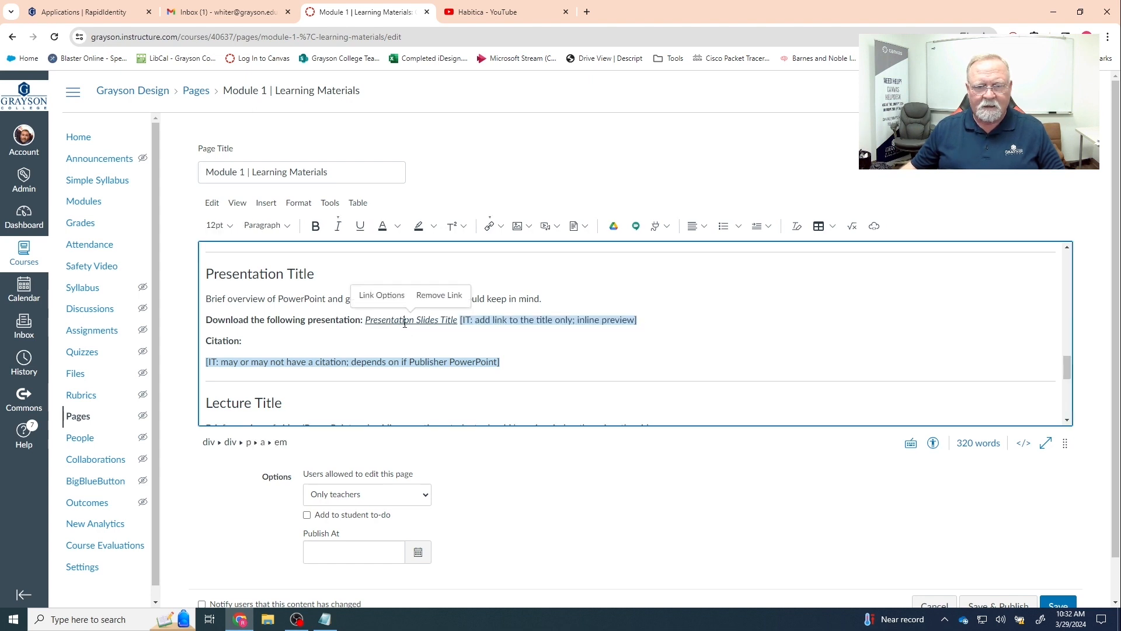
pyautogui.click(439, 296)
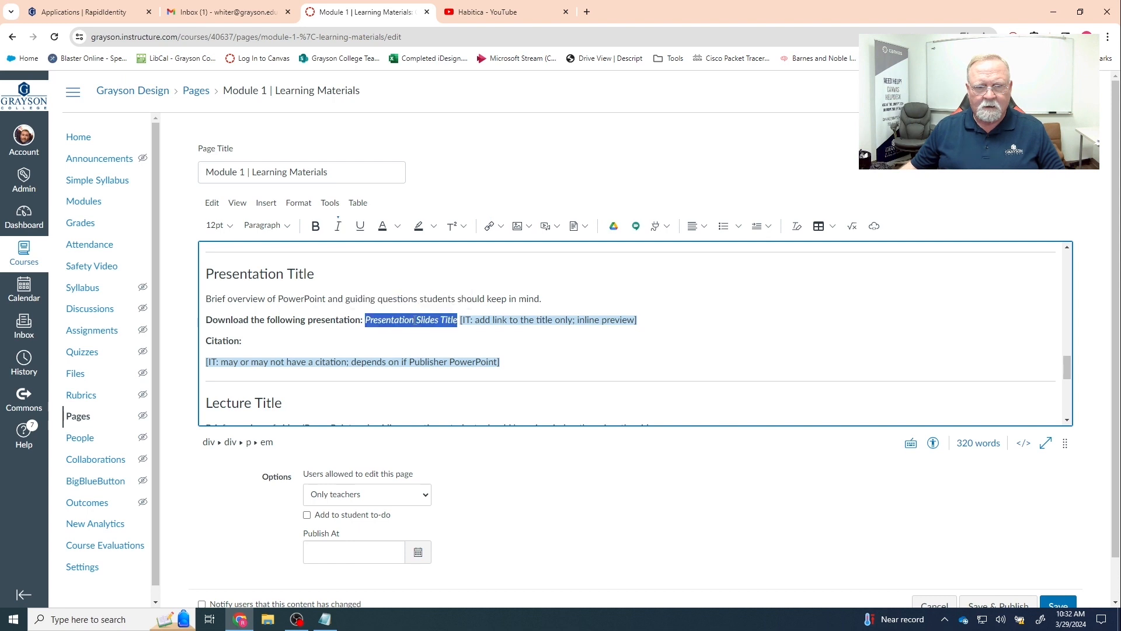
# - Replace the placeholder title and its note with 'IP Addresses and Binary Conversion'
pyautogui.click(375, 322)
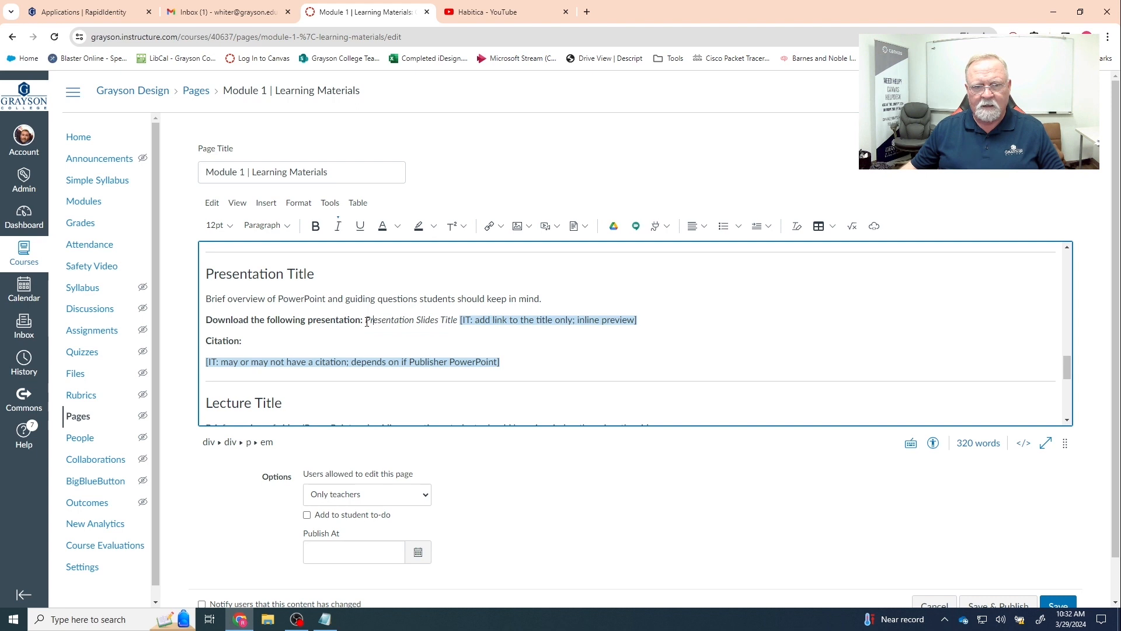
pyautogui.moveTo(367, 322); pyautogui.dragTo(643, 320)
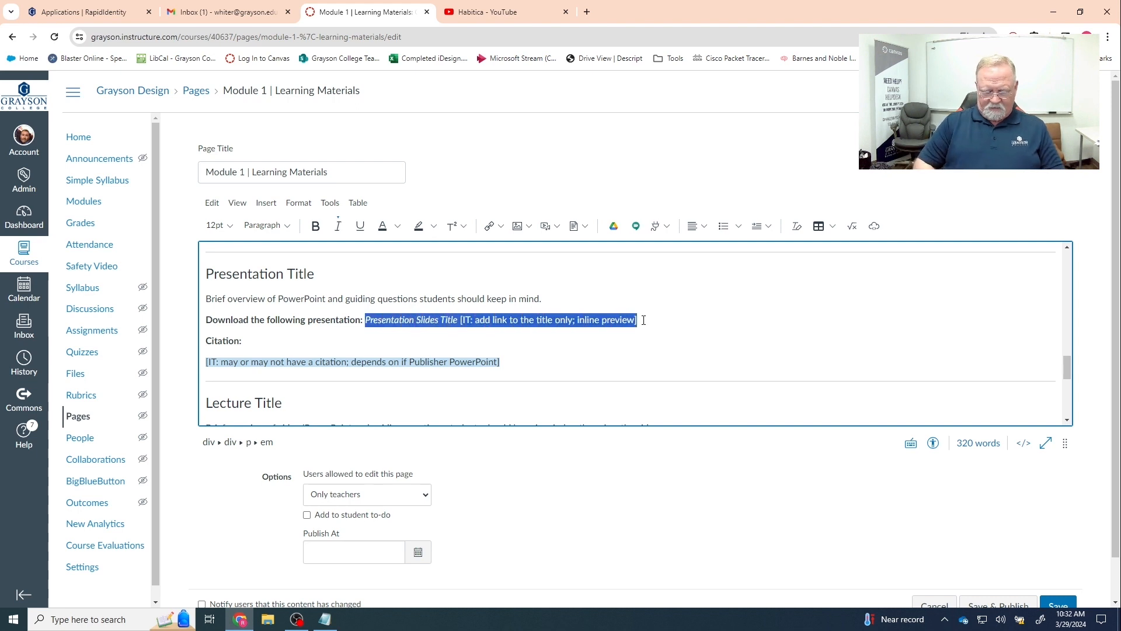
pyautogui.write('IP A')
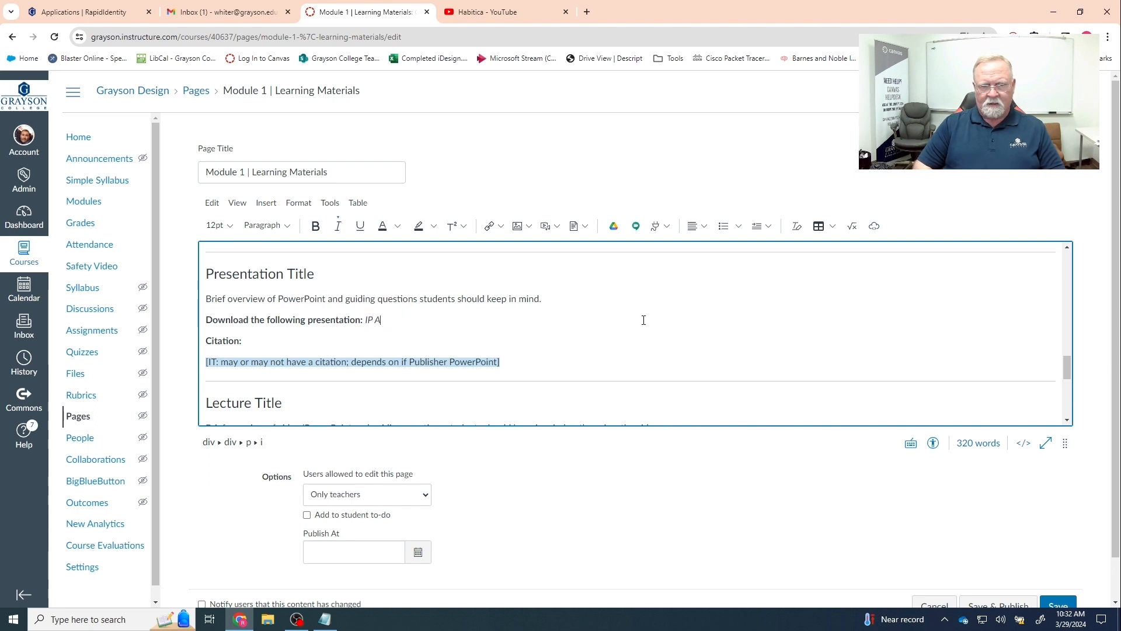
pyautogui.write('ddresses and ')
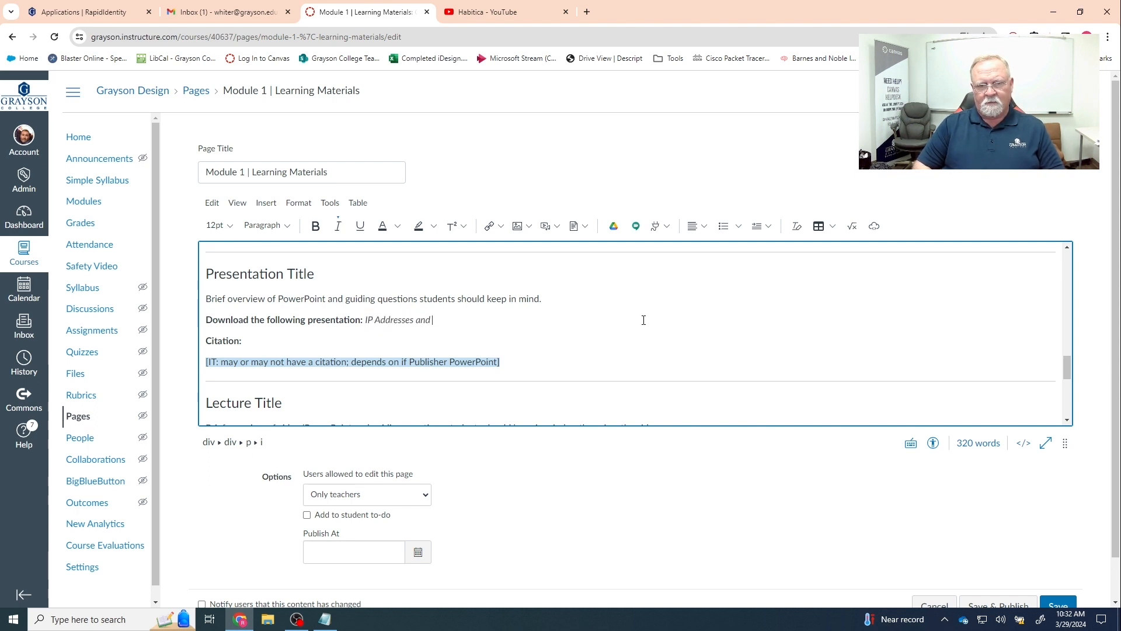
pyautogui.write('Binary Conversion')
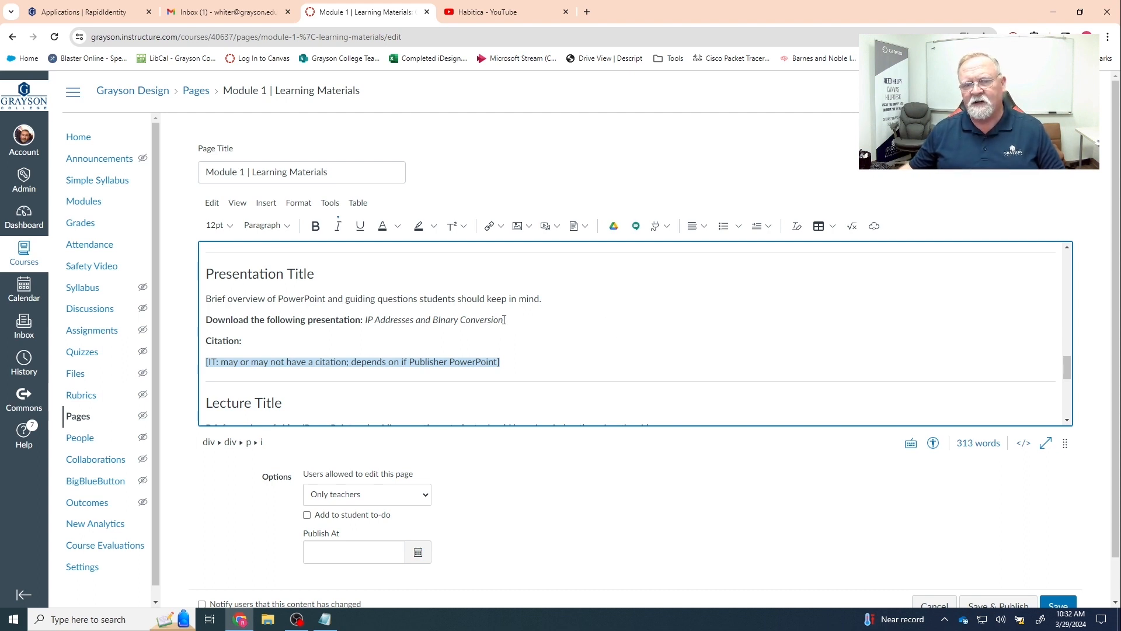
pyautogui.moveTo(504, 320); pyautogui.dragTo(366, 325)
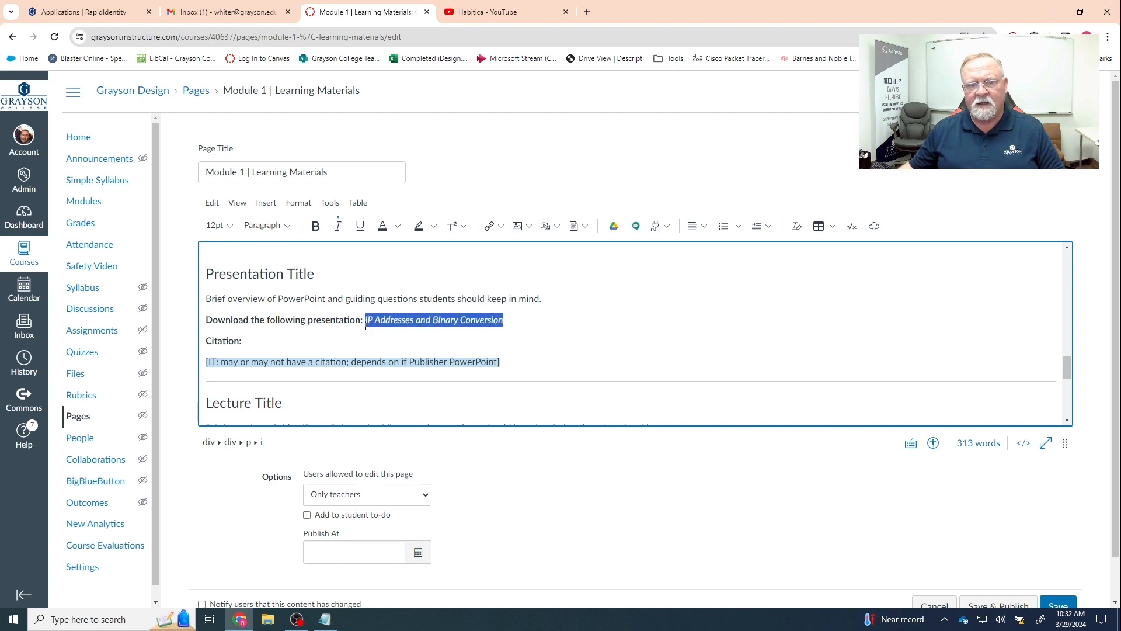
# - Link the title to Course files > Course Content > Class IV IP address and Binary Conversion.pptx, previewing in an overlay
pyautogui.click(501, 227)
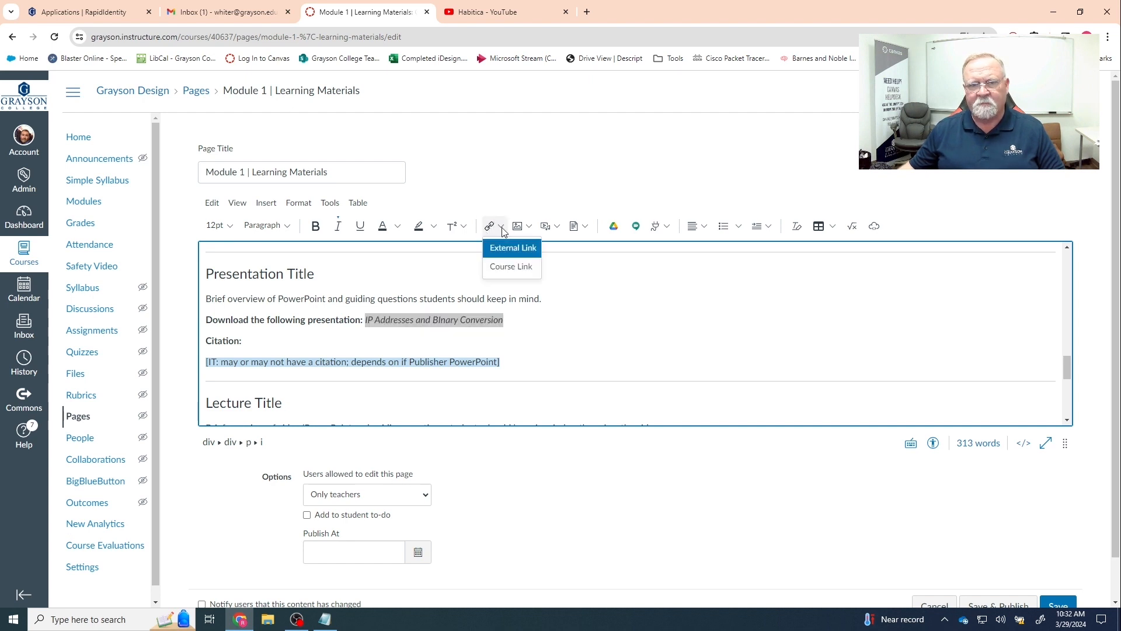
pyautogui.click(506, 271)
pyautogui.click(905, 131)
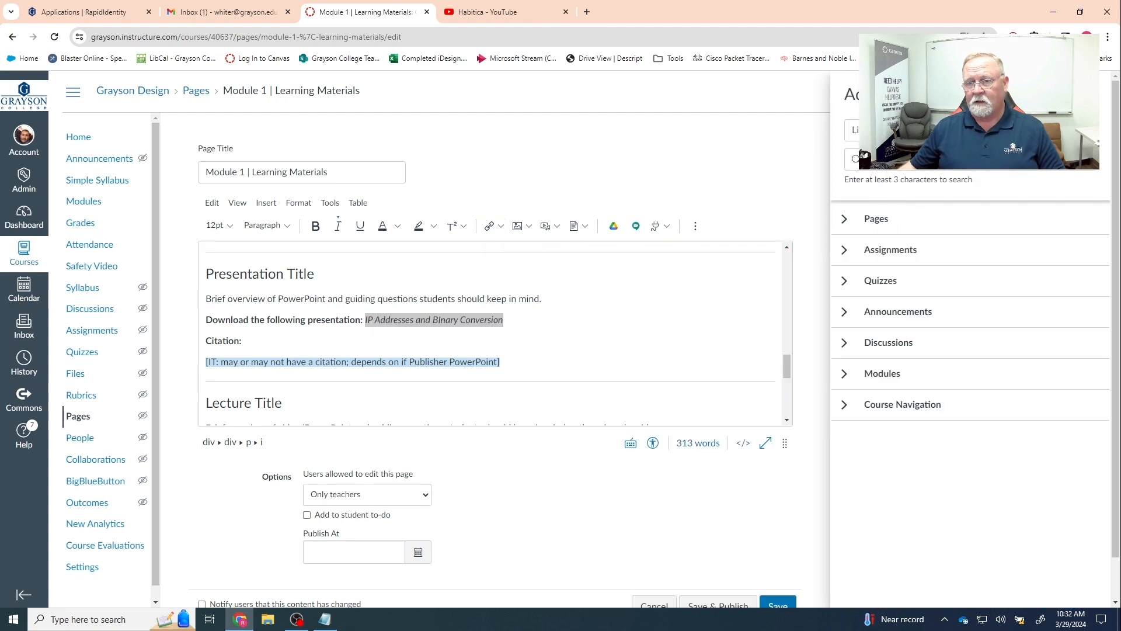
pyautogui.click(900, 172)
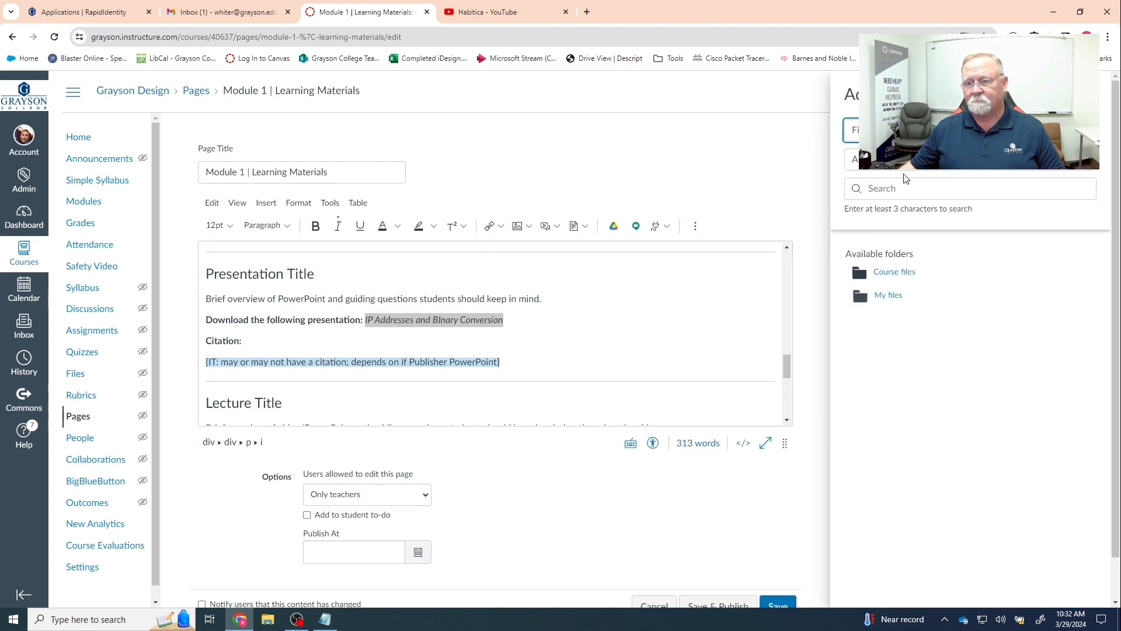
pyautogui.click(897, 274)
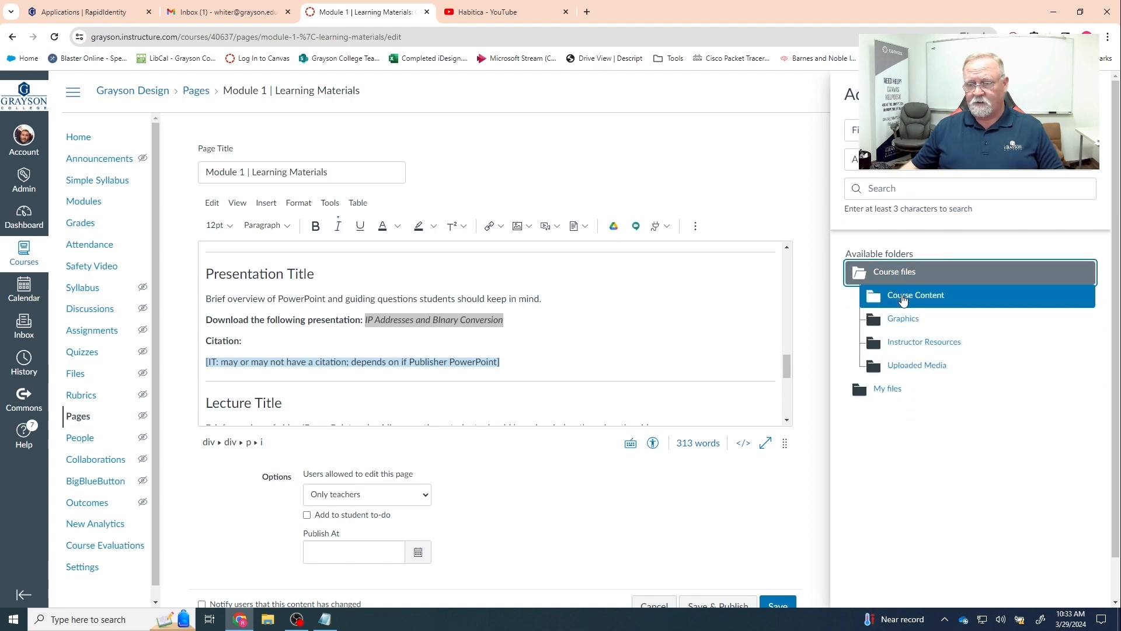
pyautogui.click(903, 296)
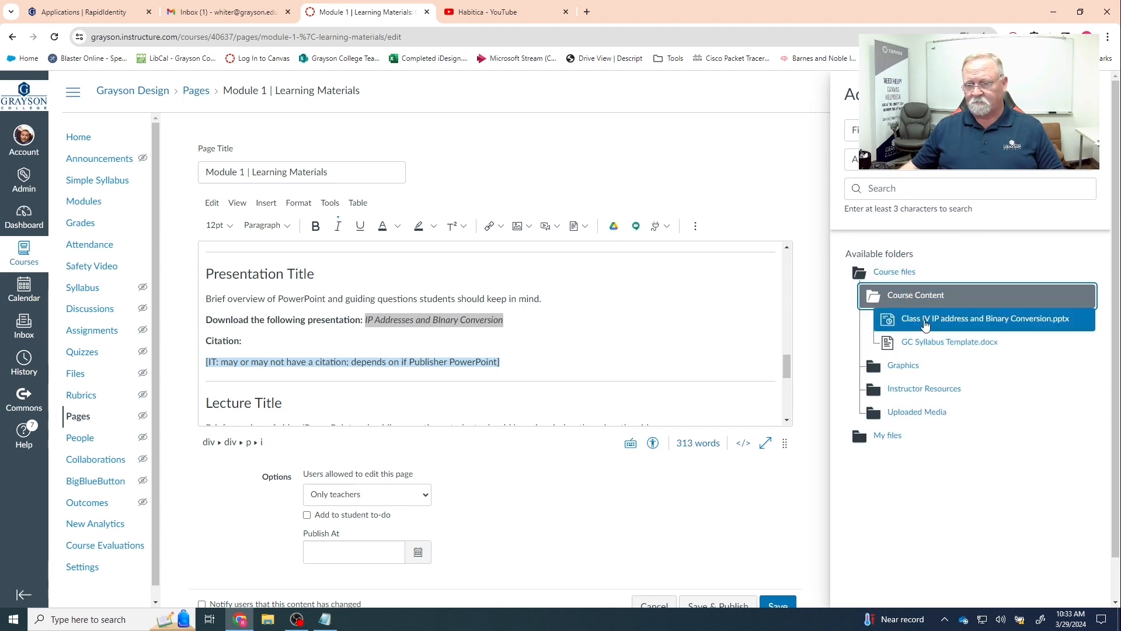
pyautogui.click(987, 322)
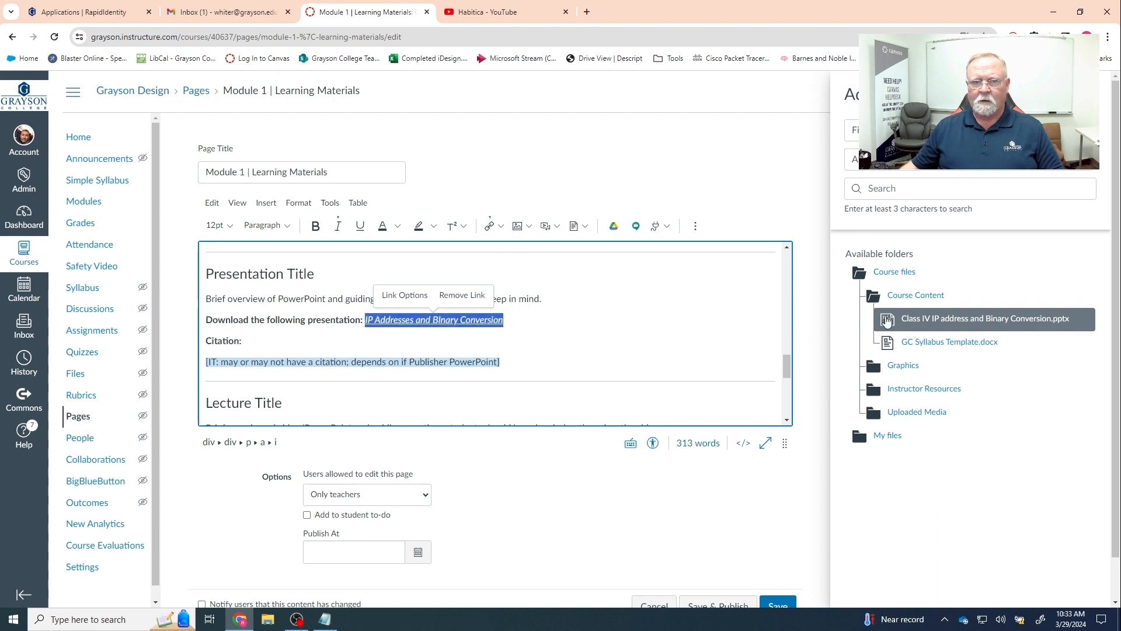
pyautogui.click(406, 296)
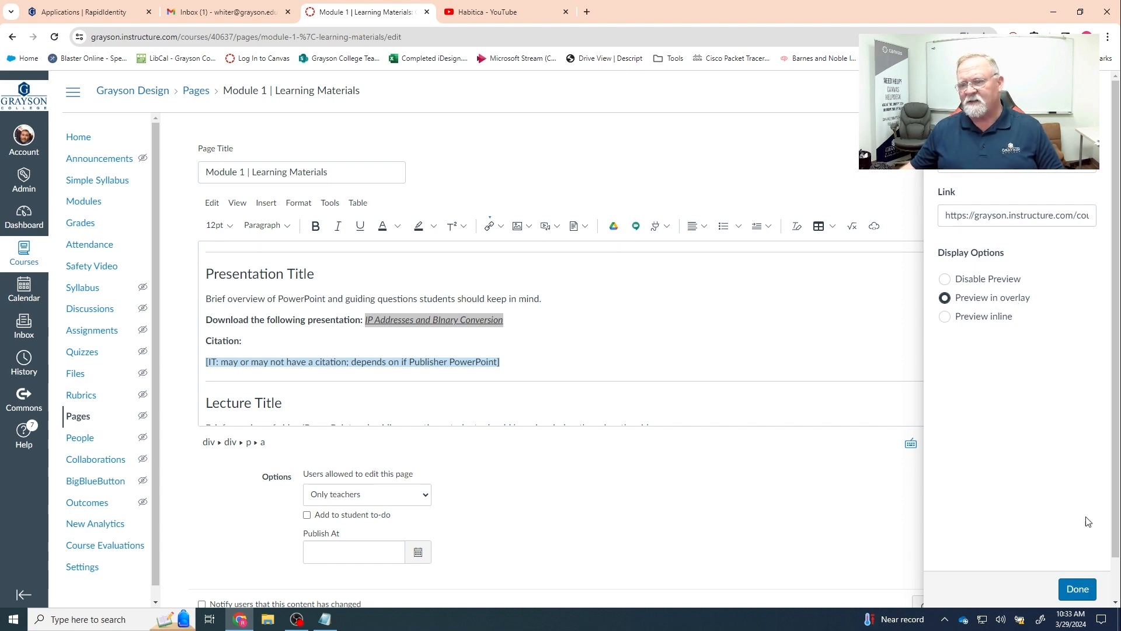
pyautogui.click(1078, 589)
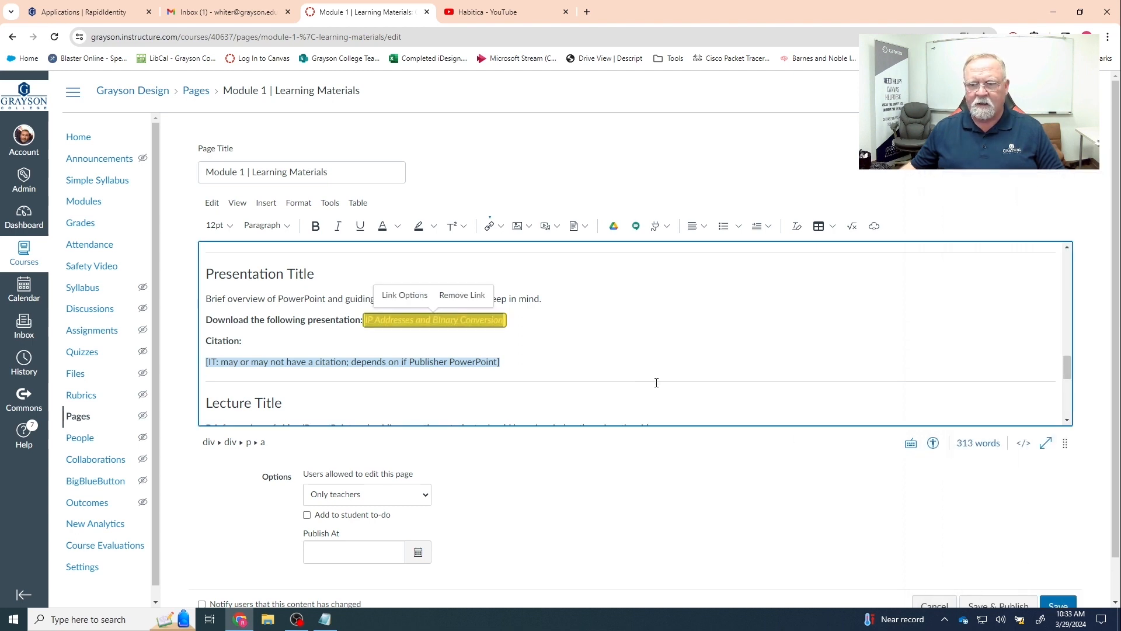
# - Scroll to the end of the editor and save the Learning Materials page
pyautogui.scroll(-2, 670, 370)
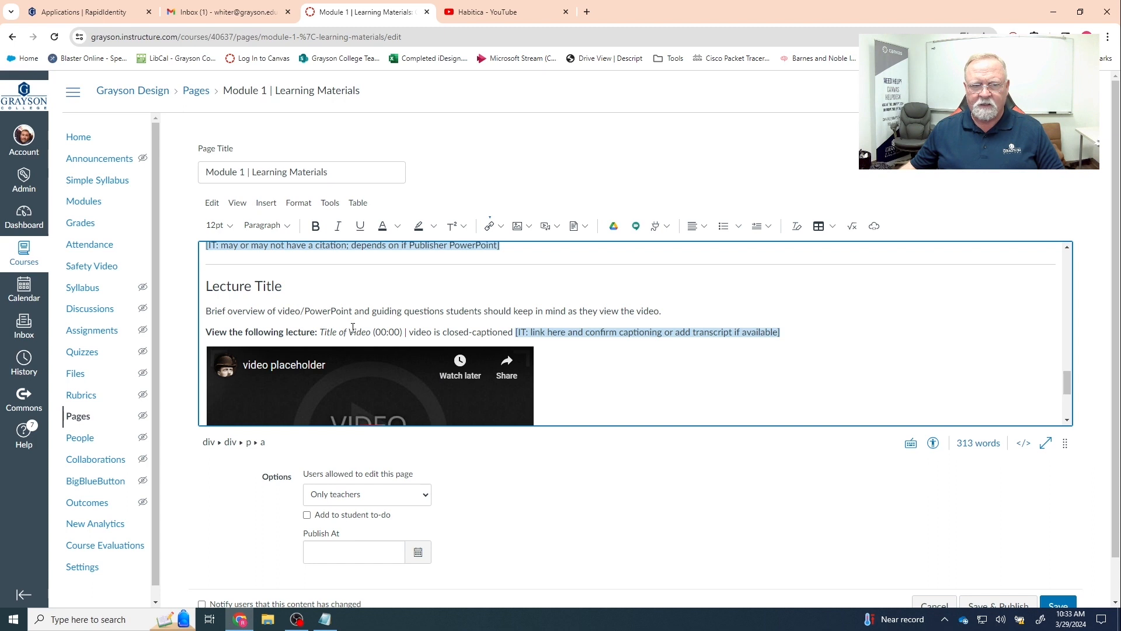
pyautogui.scroll(-1, 584, 384)
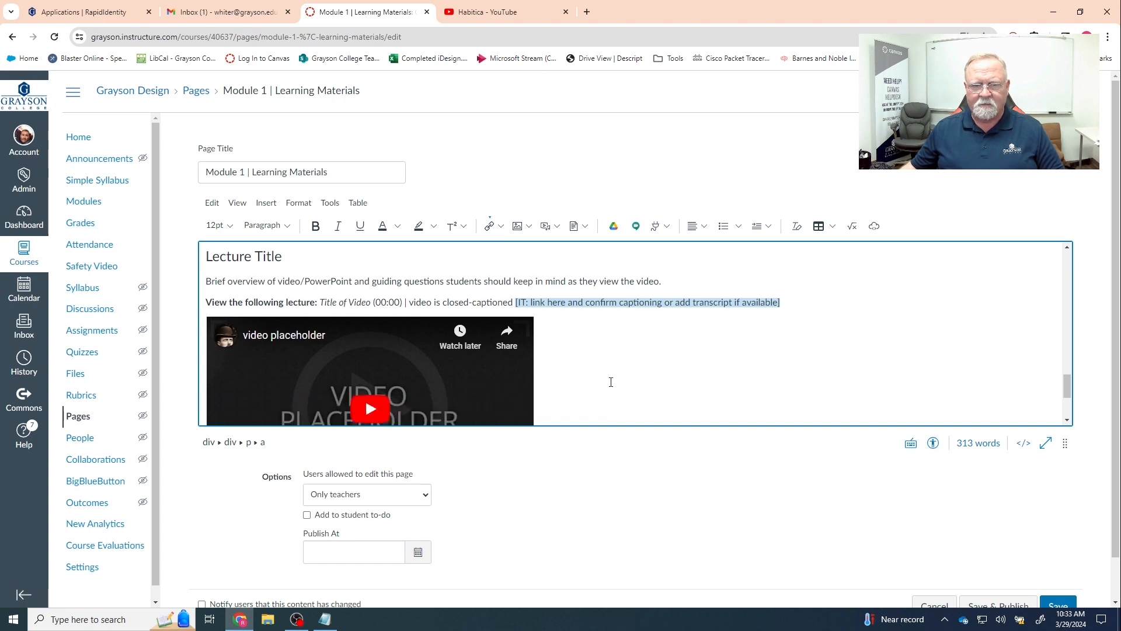
pyautogui.scroll(-1, 611, 382)
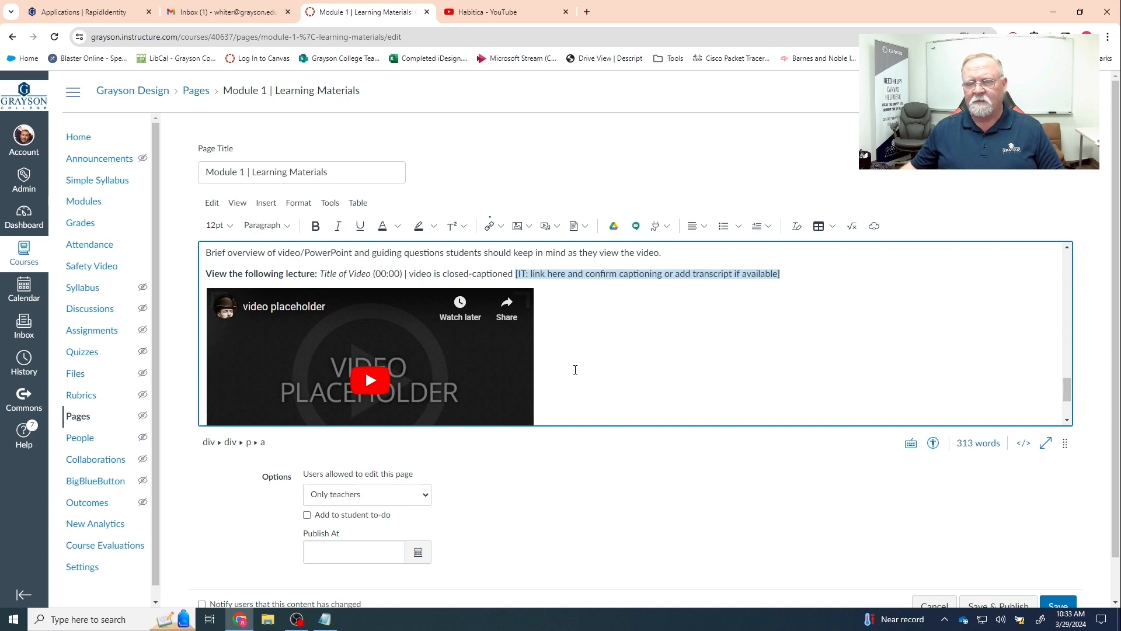
pyautogui.scroll(-4, 575, 369)
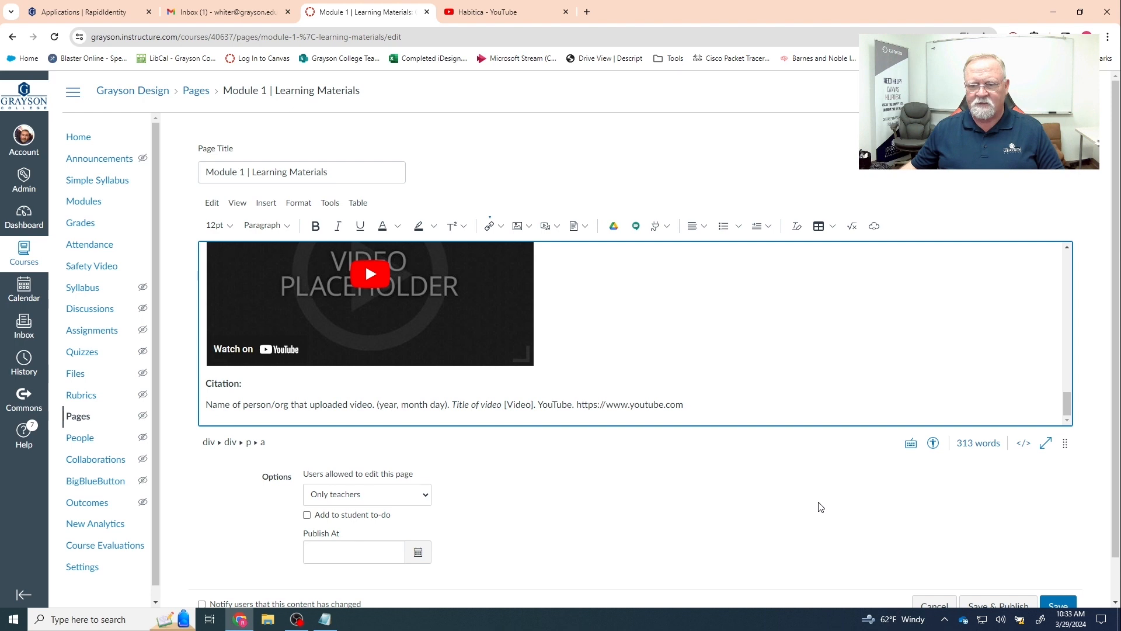
pyautogui.scroll(-1, 819, 507)
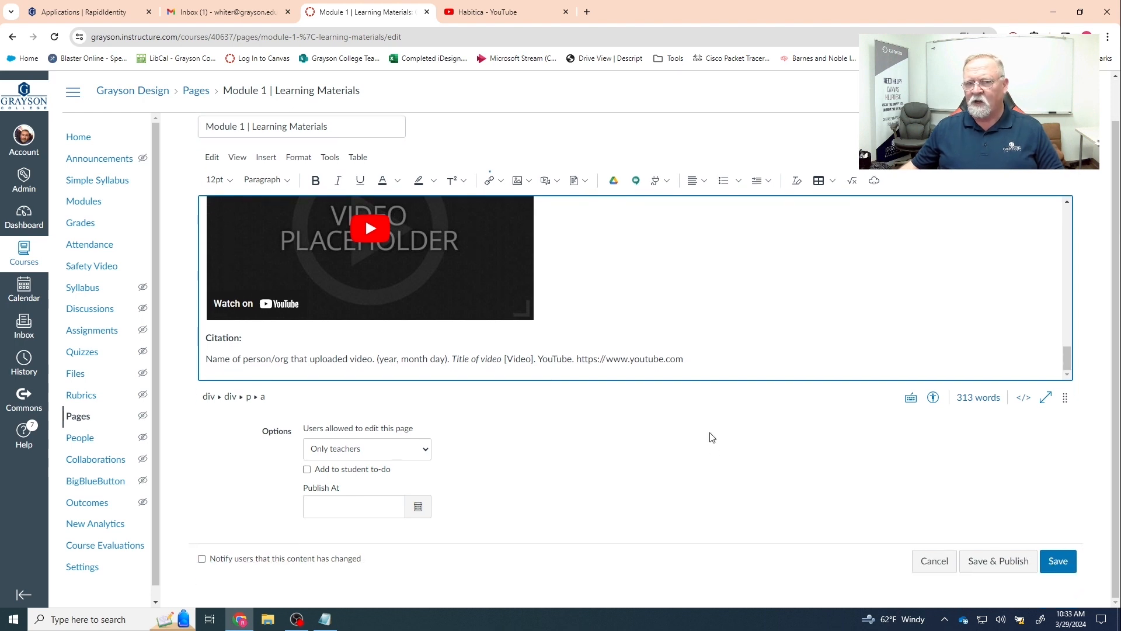
pyautogui.click(1056, 561)
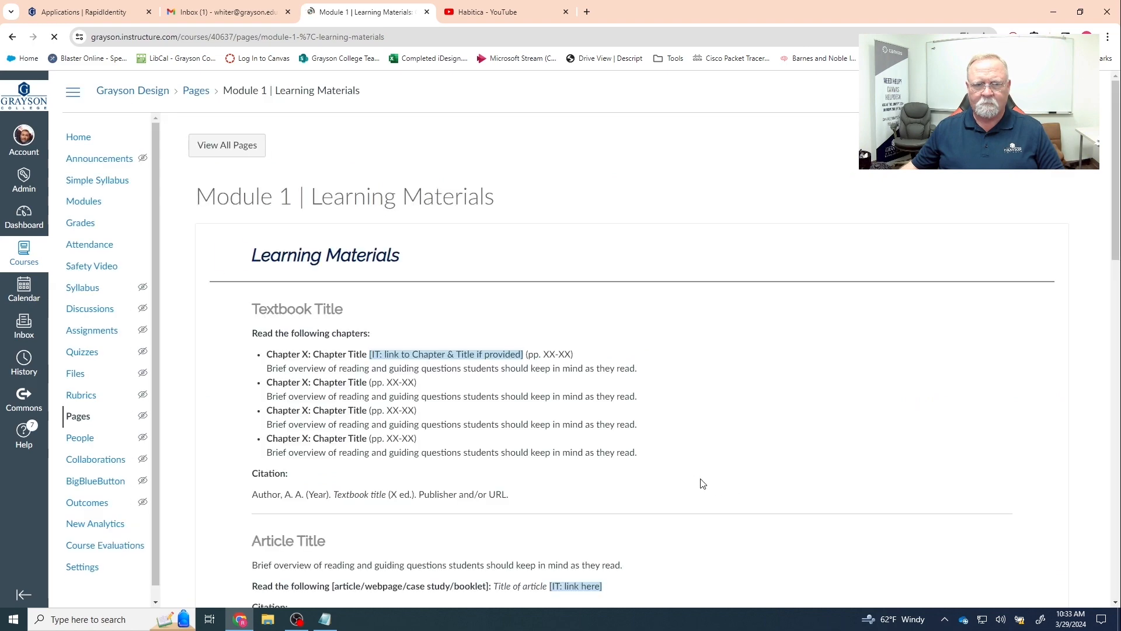
pyautogui.scroll(-5, 699, 471)
pyautogui.scroll(-3, 698, 471)
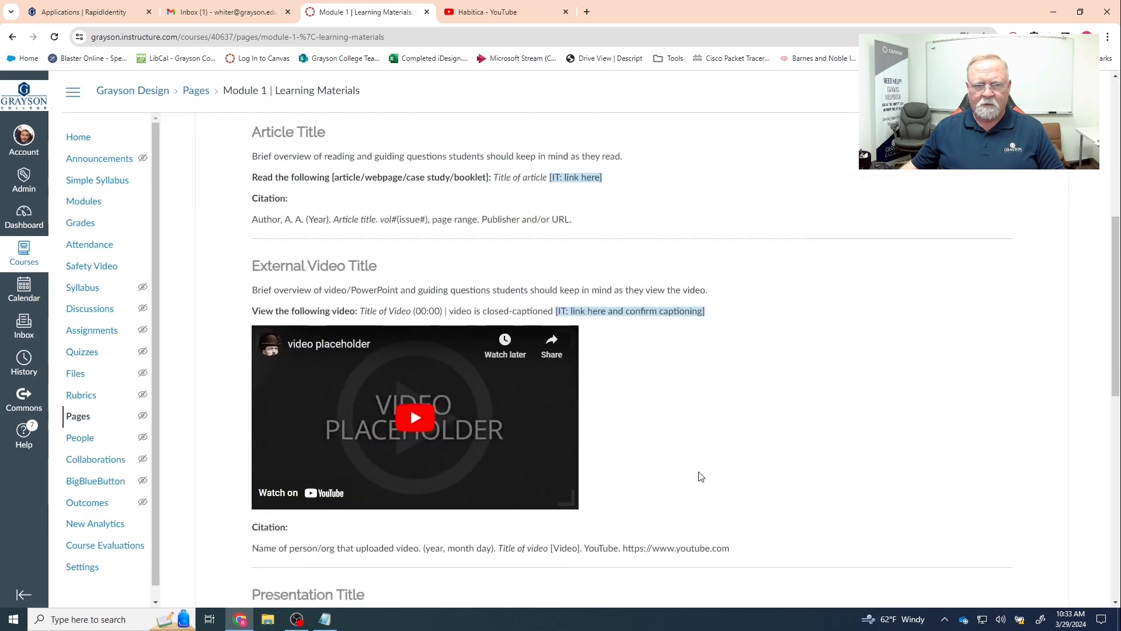
pyautogui.scroll(-5, 698, 473)
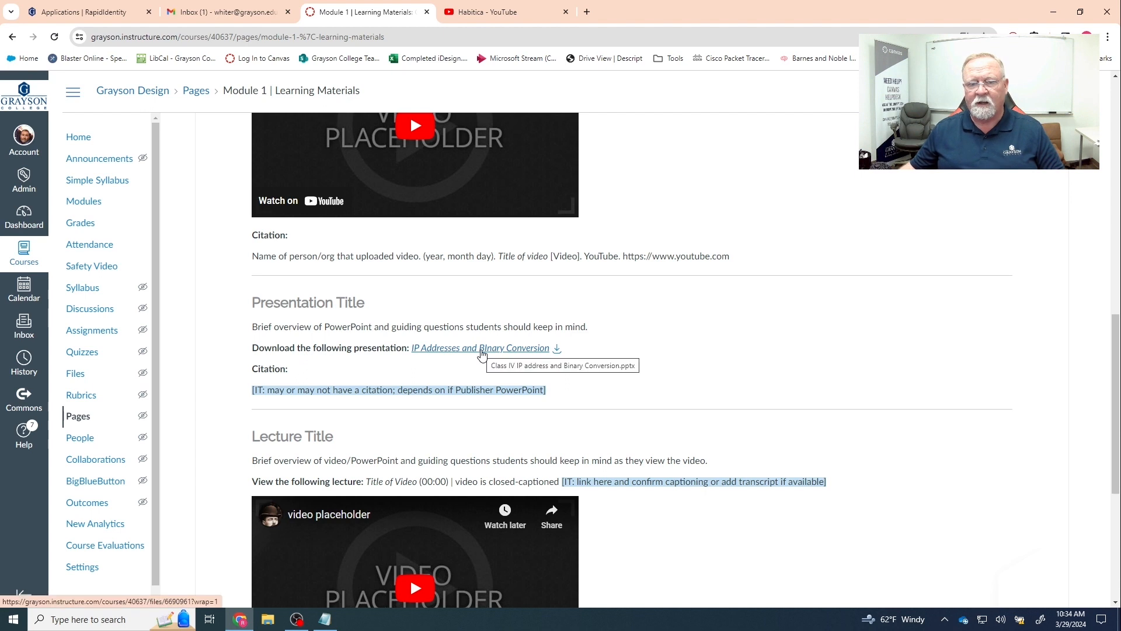
pyautogui.click(481, 352)
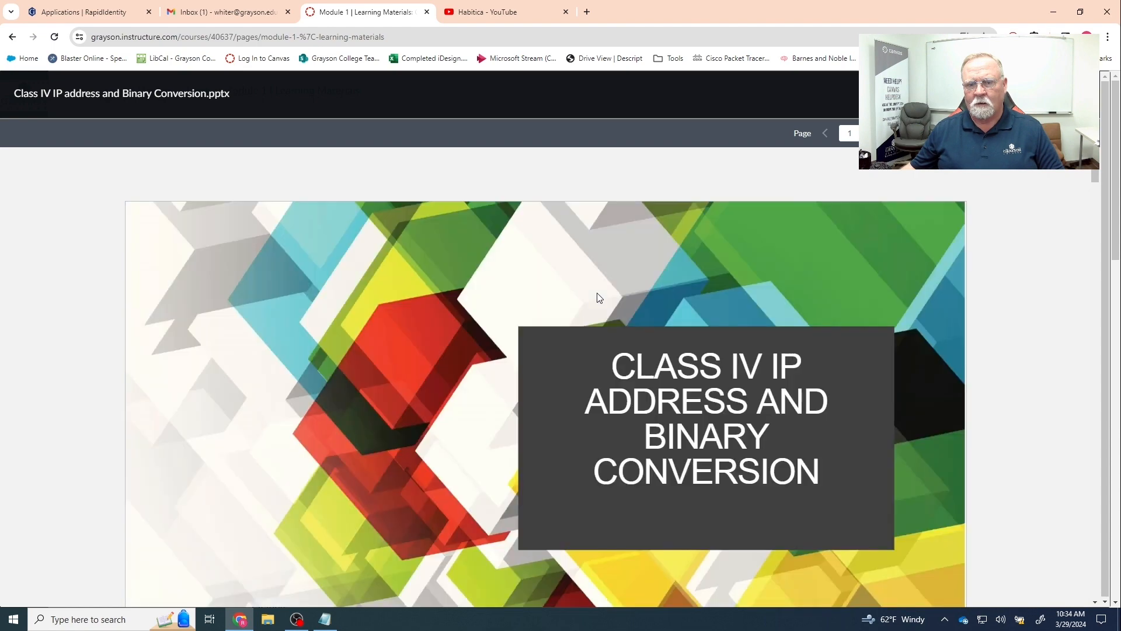
pyautogui.scroll(-1, 598, 297)
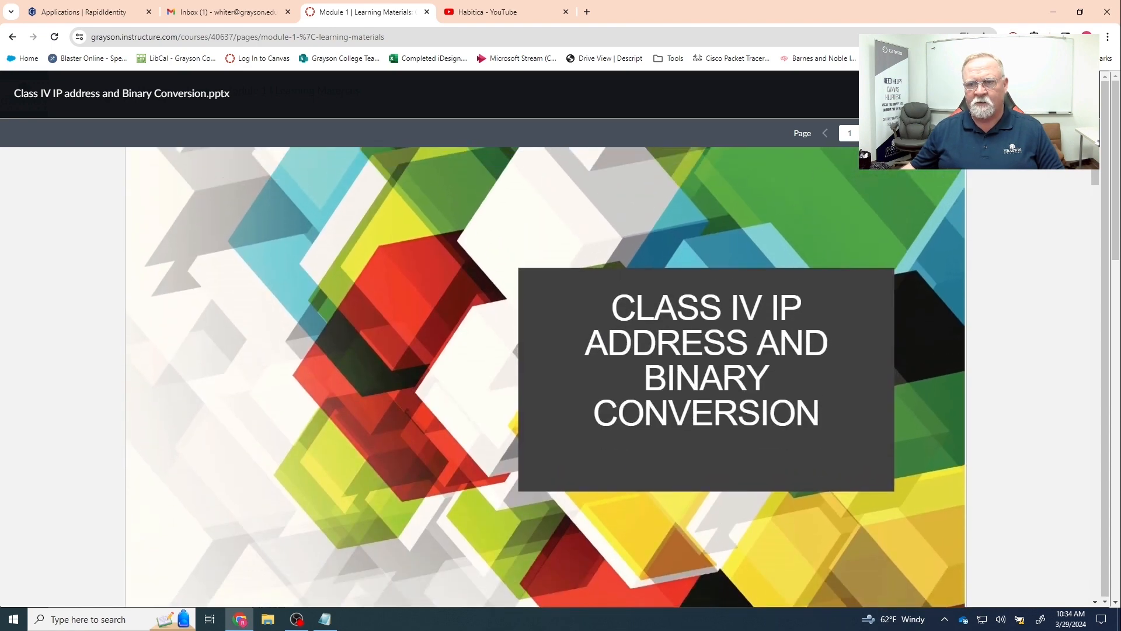
pyautogui.scroll(-8, 545, 377)
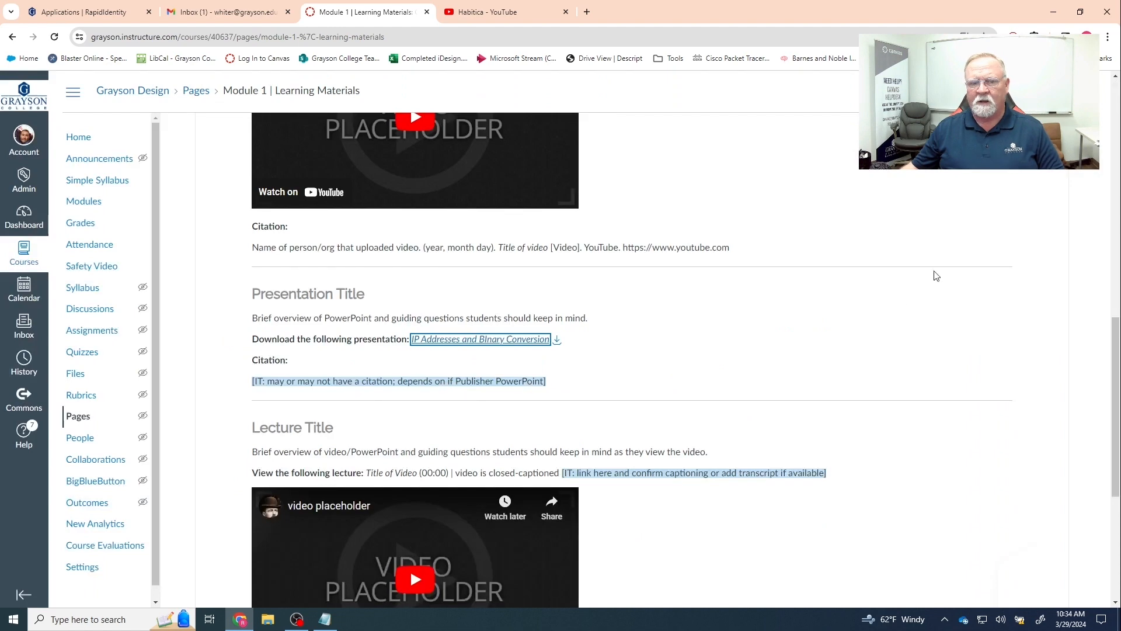
pyautogui.scroll(10, 839, 335)
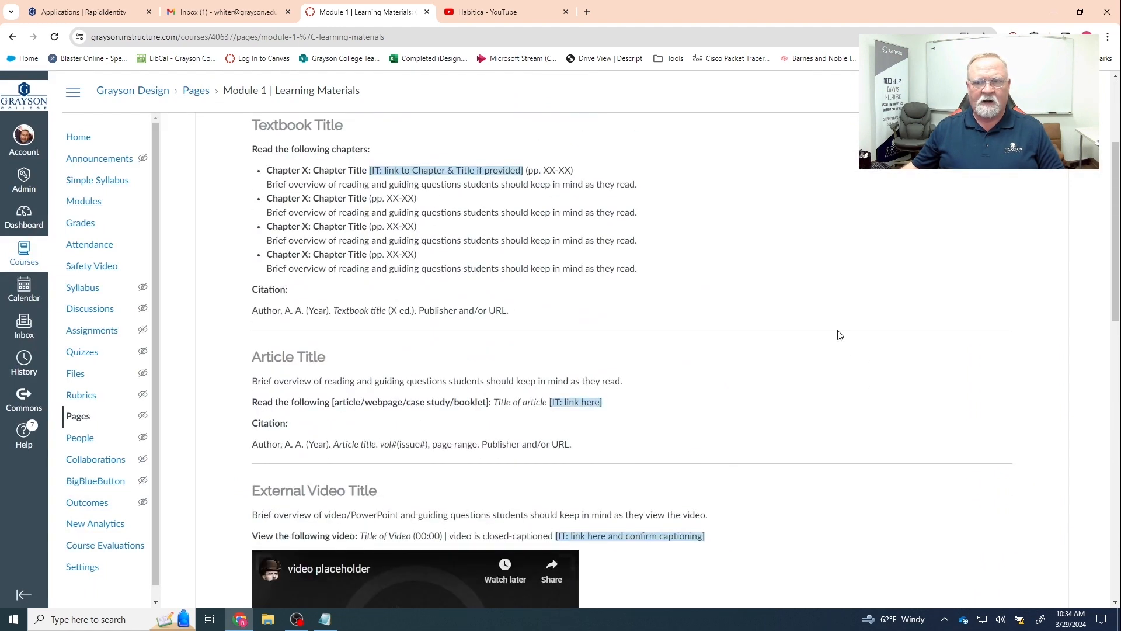
pyautogui.scroll(2, 839, 335)
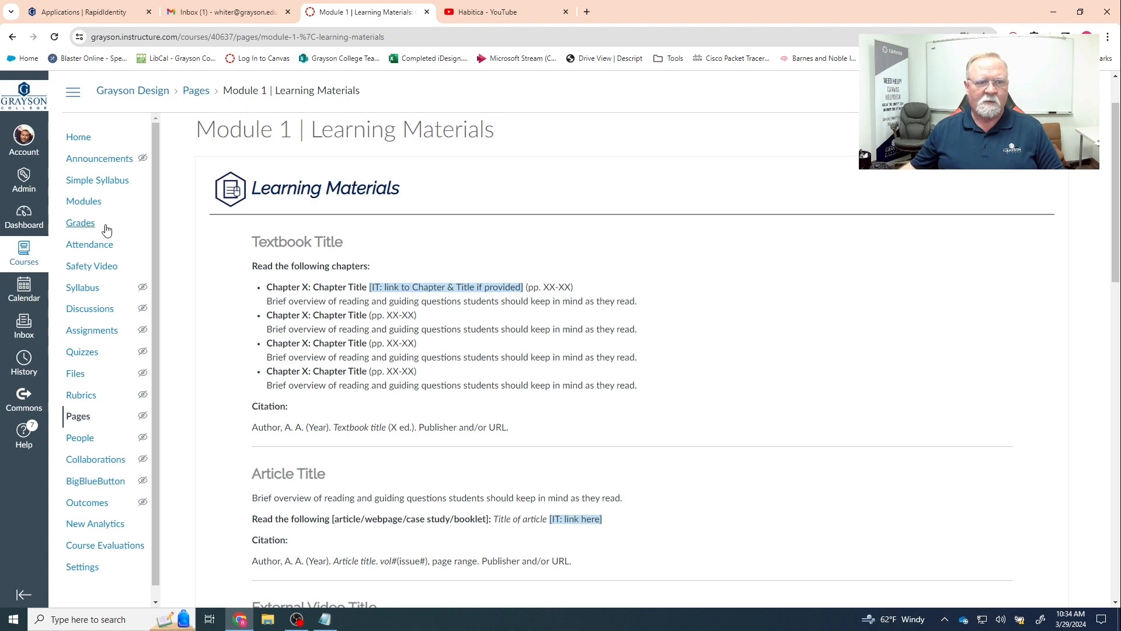
# - From the Modules list, open the Module 1 | IP Address Binary Conversion assignment
pyautogui.click(79, 203)
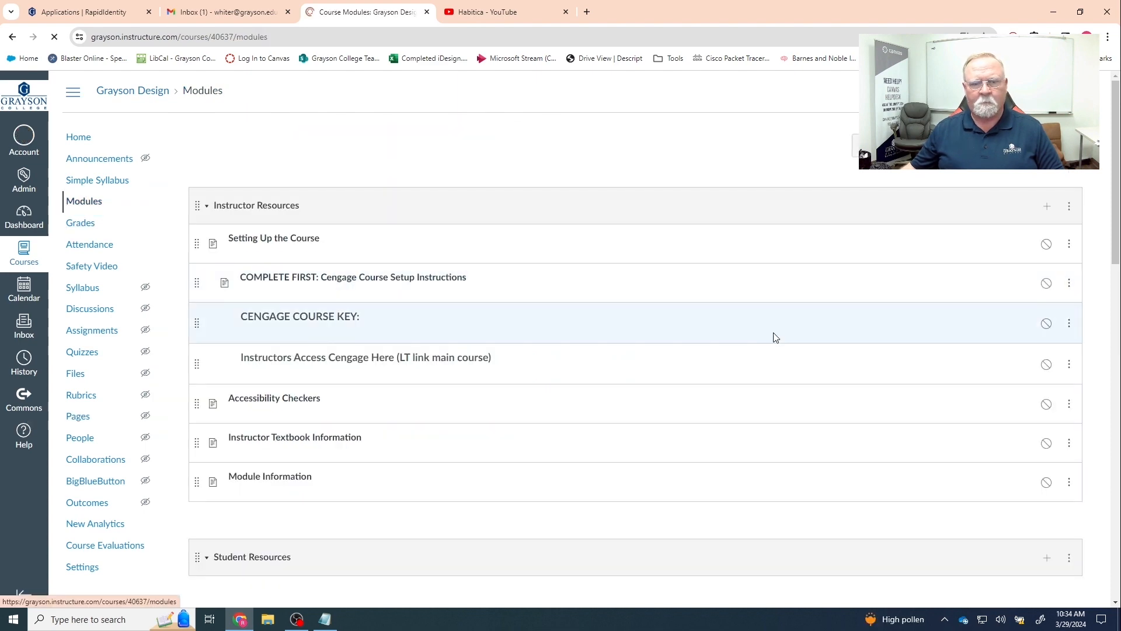
pyautogui.scroll(-20, 790, 339)
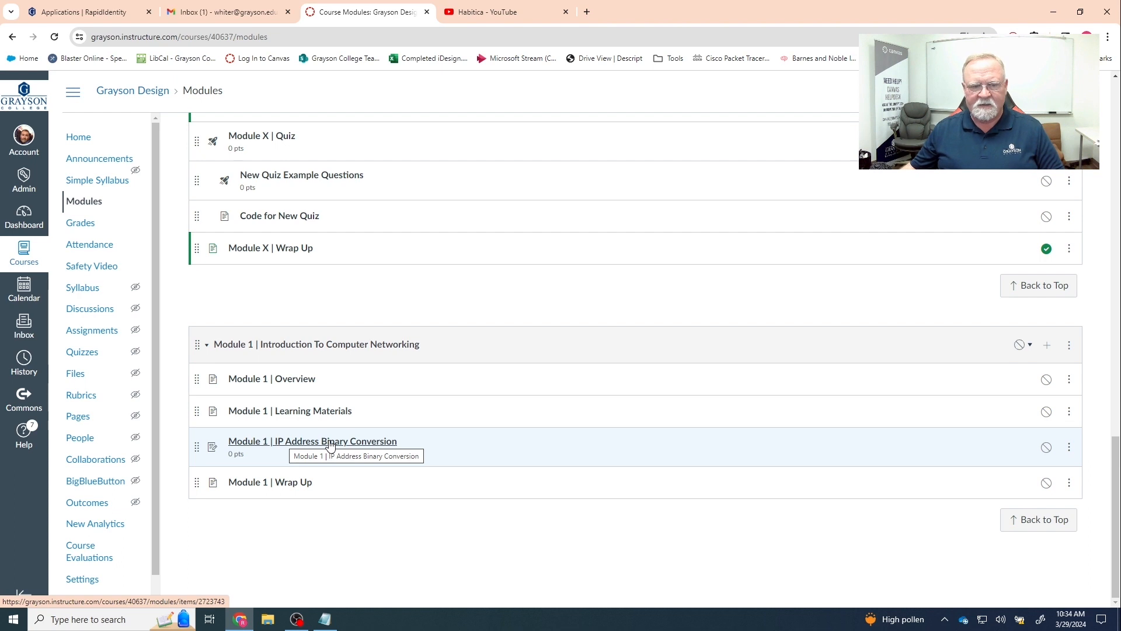
pyautogui.click(330, 444)
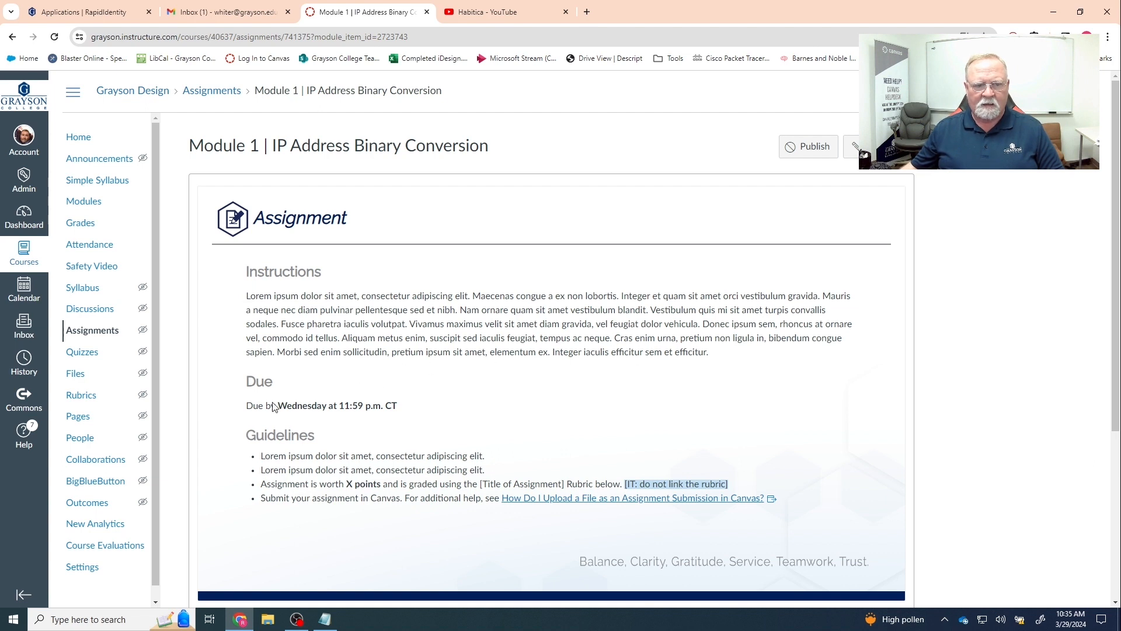
# - Open the edit form for the Module 1 | IP Address Binary Conversion assignment
pyautogui.scroll(-1, 336, 459)
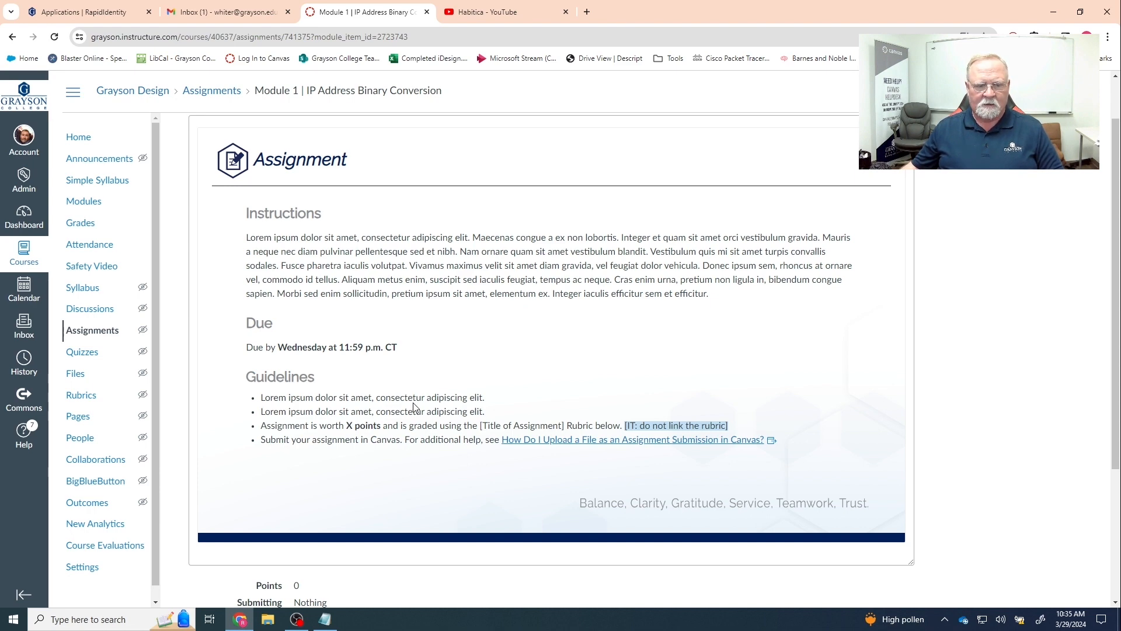
pyautogui.scroll(-3, 413, 406)
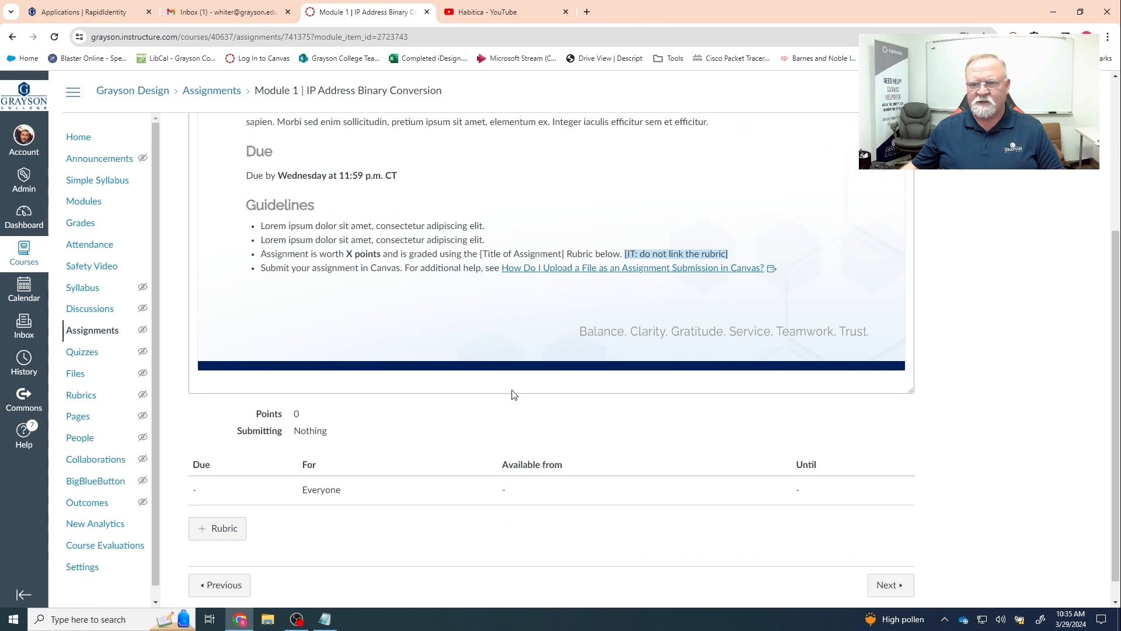
pyautogui.scroll(4, 513, 394)
pyautogui.click(851, 147)
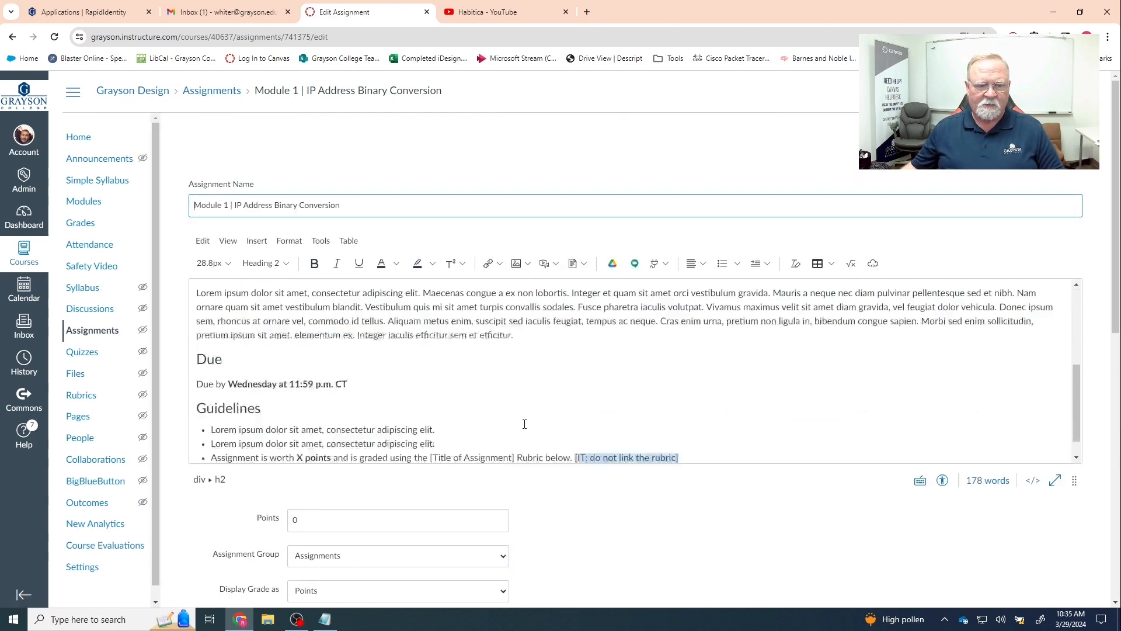
# - Set the assignment to 100 points, shown as a Percentage, in the Assignments group
pyautogui.scroll(-4, 524, 424)
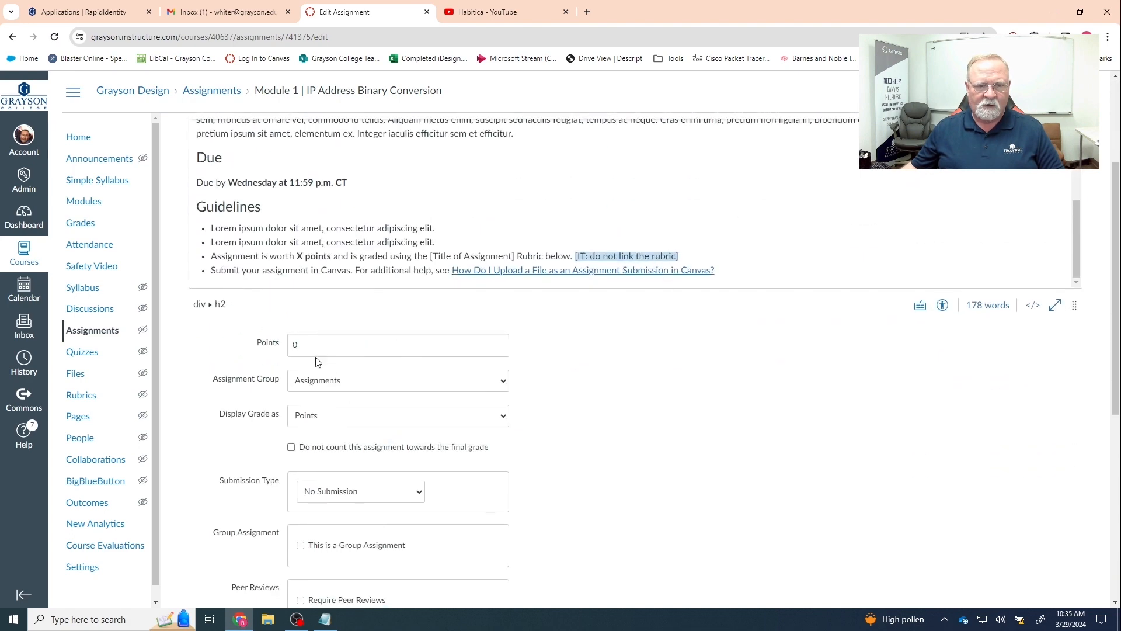
pyautogui.click(304, 343)
pyautogui.write('10')
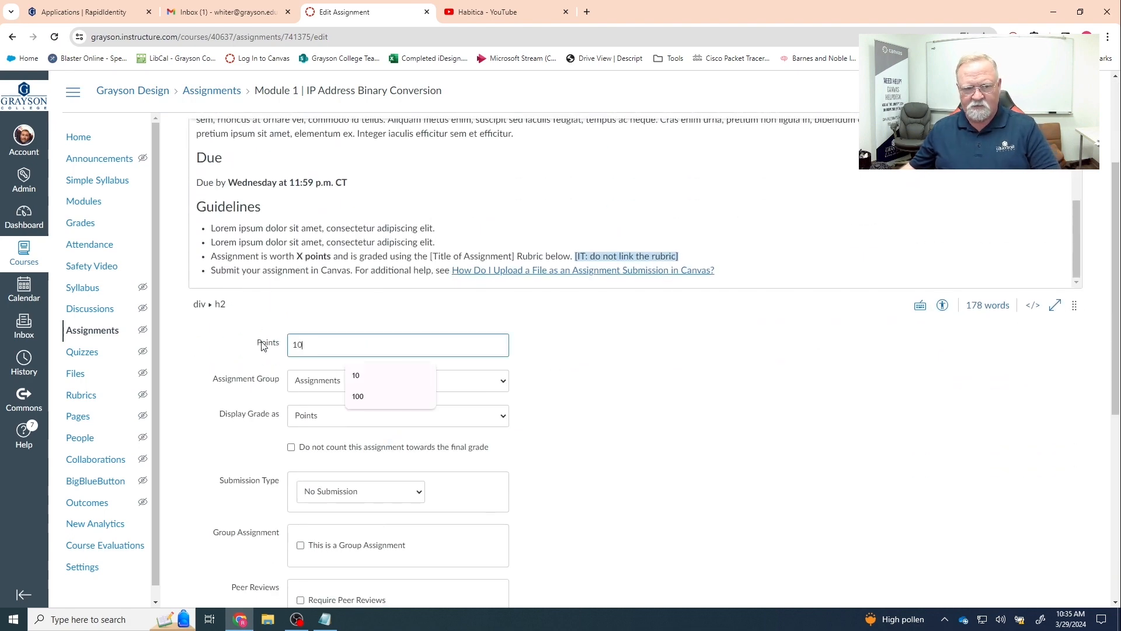
pyautogui.write('0')
pyautogui.click(330, 419)
pyautogui.click(343, 430)
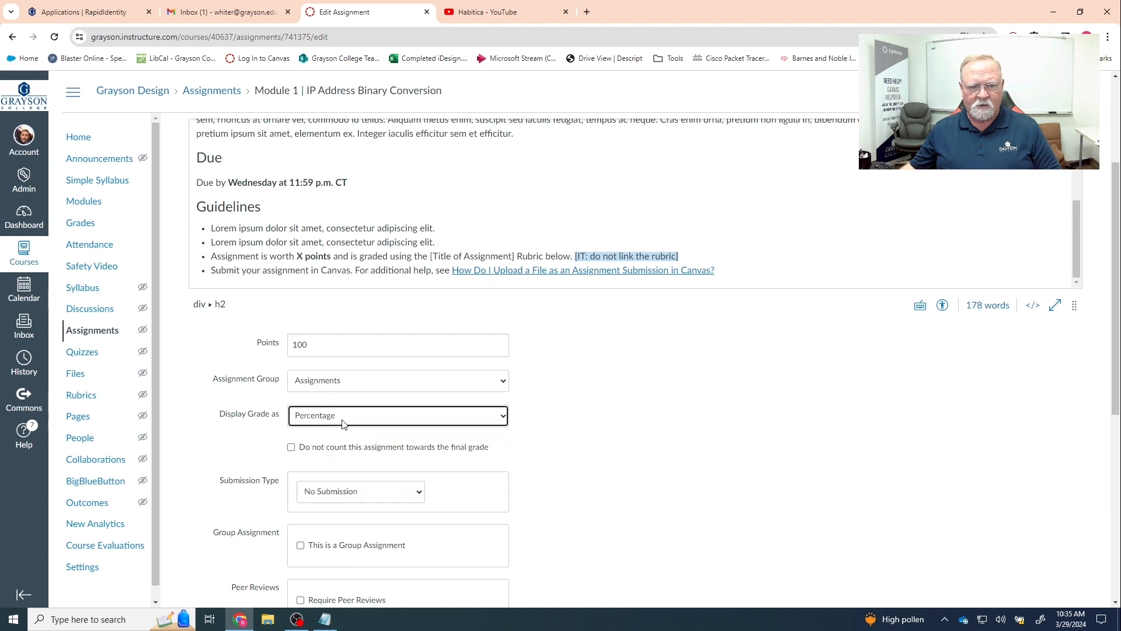
pyautogui.click(345, 382)
pyautogui.click(346, 383)
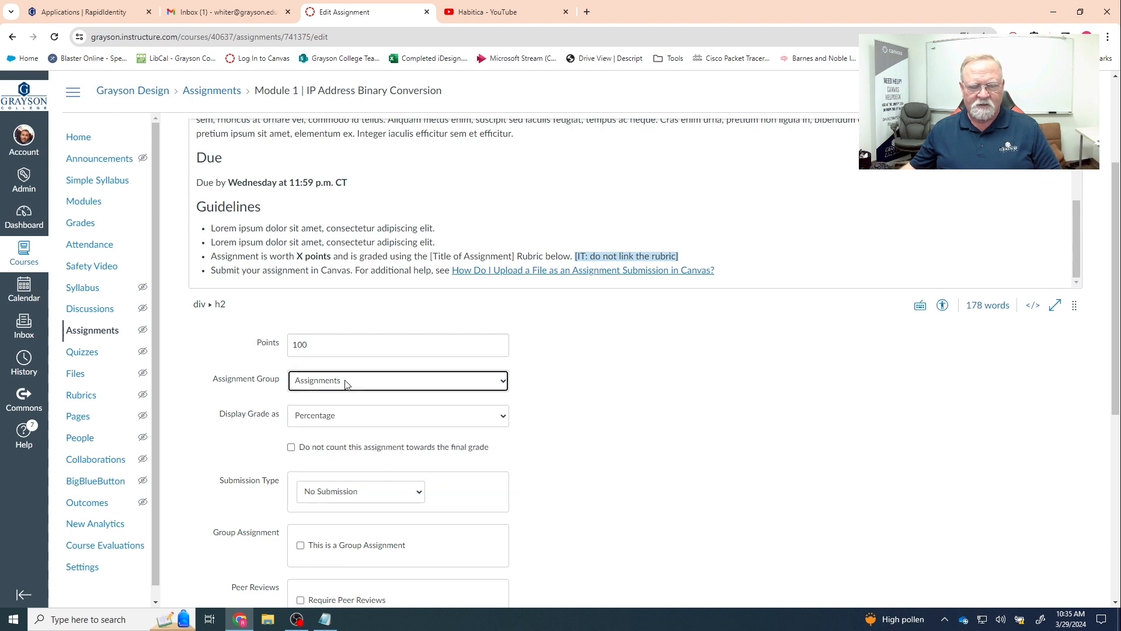
pyautogui.click(345, 383)
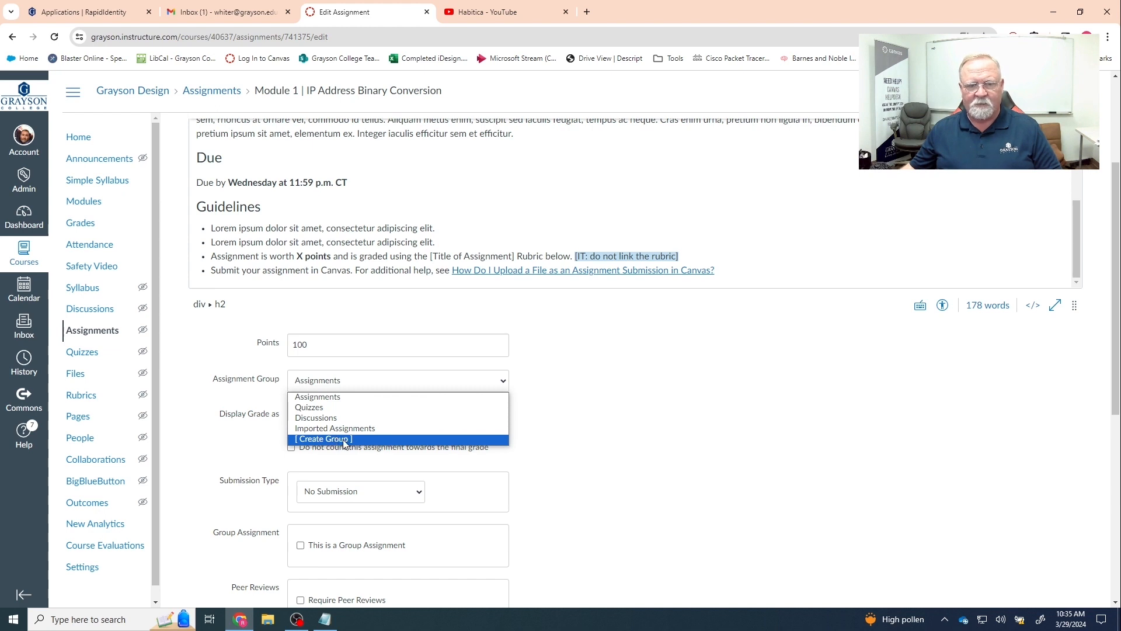
pyautogui.click(570, 444)
# - Make the submission type Online with File Uploads, leaving plagiarism review at None
pyautogui.scroll(-2, 584, 446)
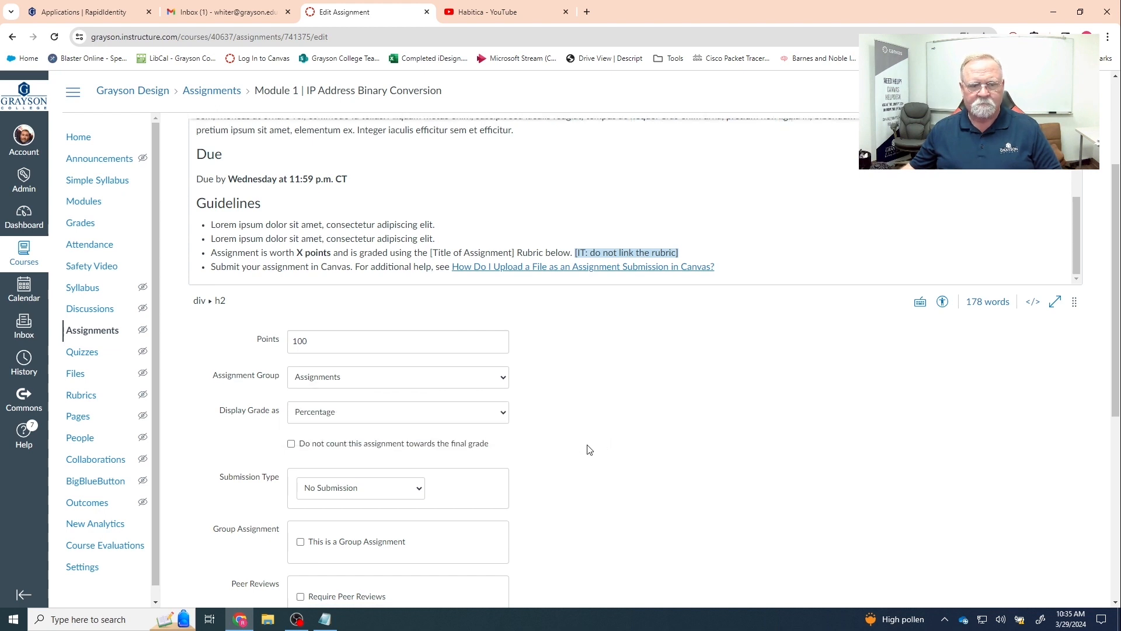
pyautogui.click(373, 377)
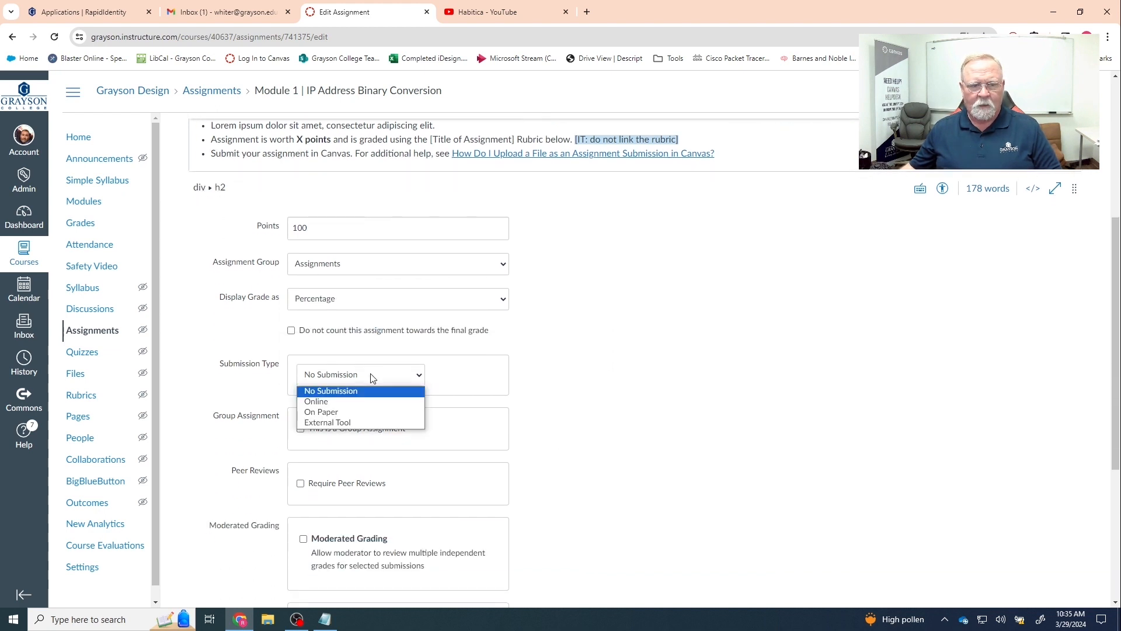
pyautogui.click(331, 400)
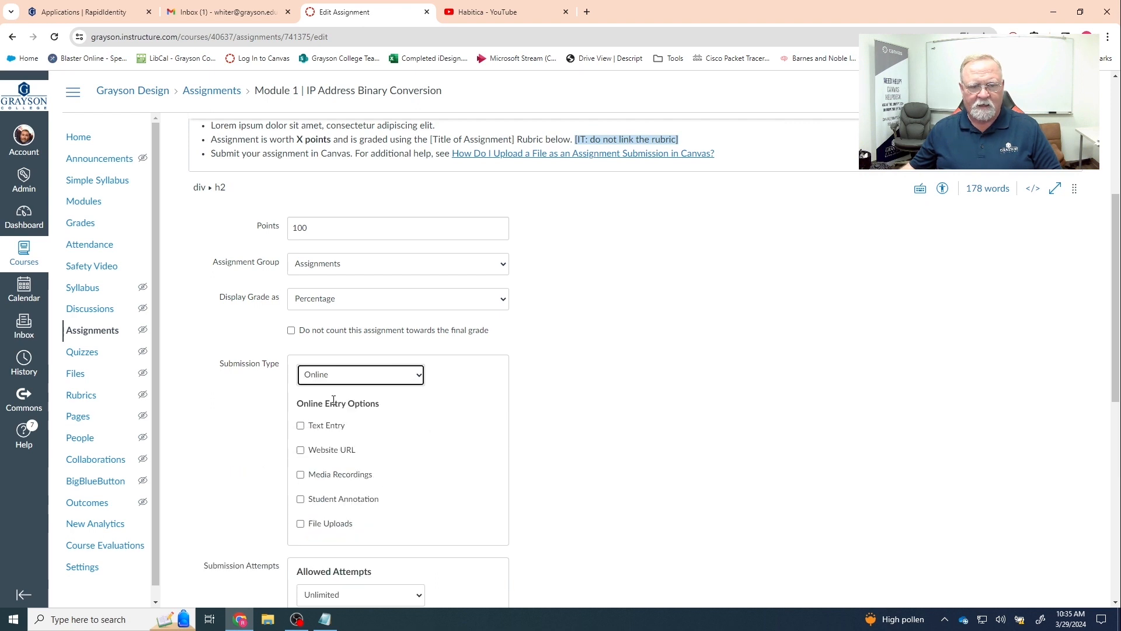
pyautogui.click(301, 524)
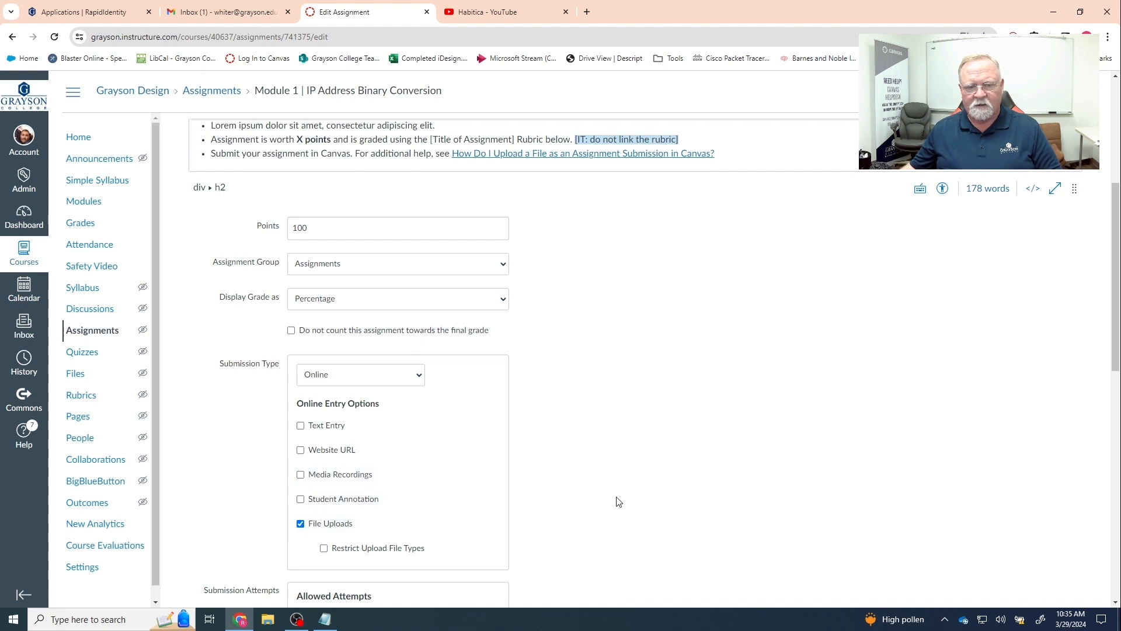
pyautogui.scroll(-1, 631, 501)
pyautogui.scroll(-2, 630, 501)
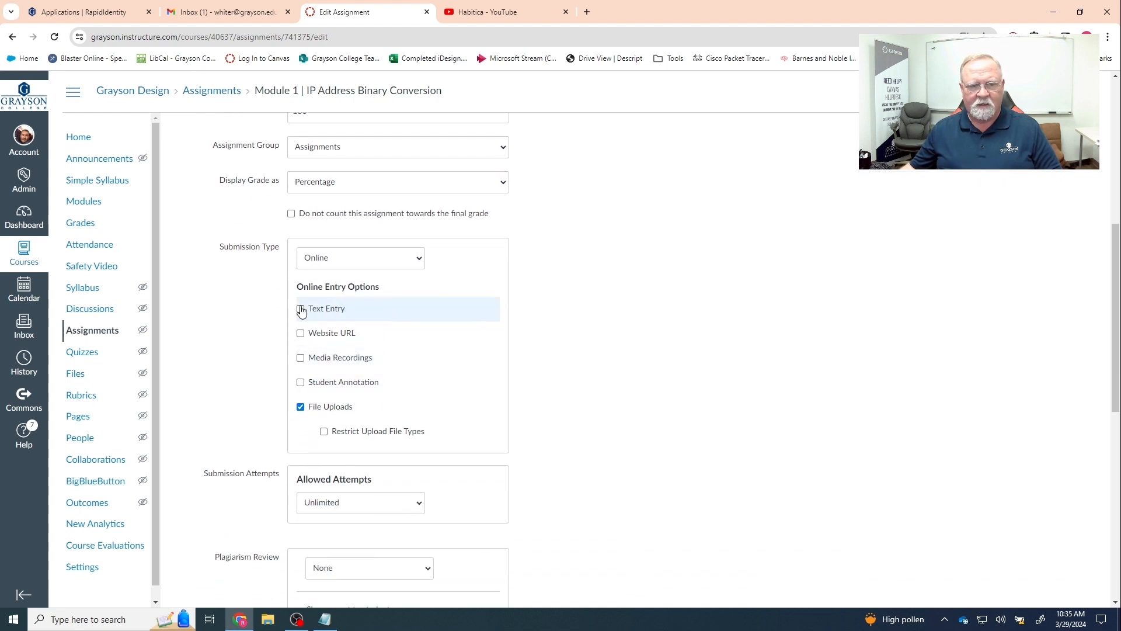
pyautogui.scroll(-2, 584, 429)
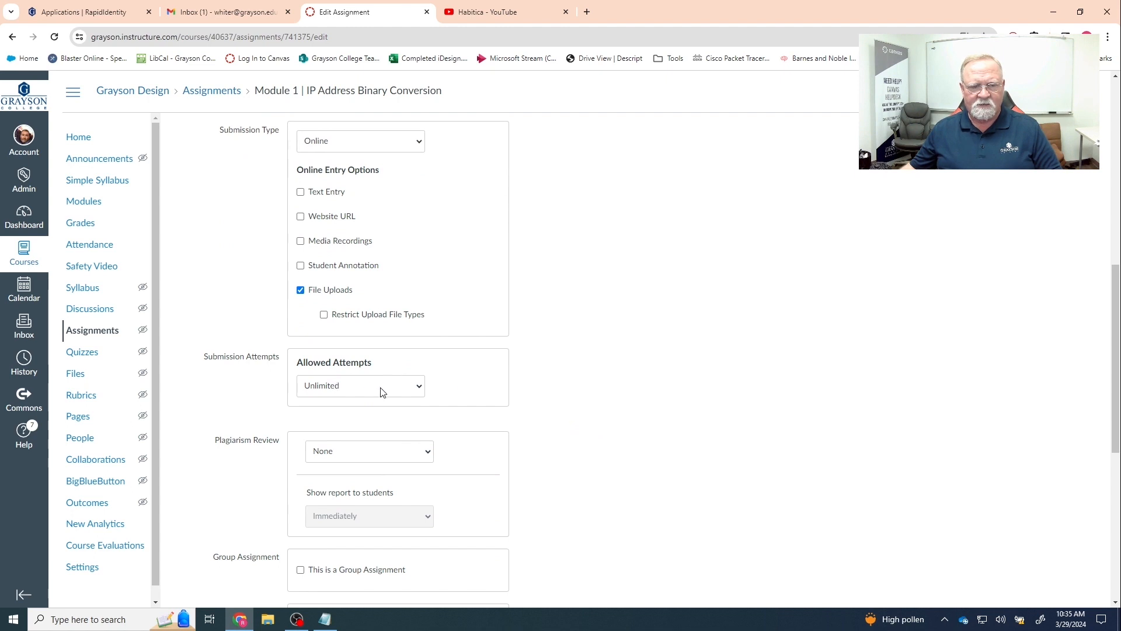
pyautogui.click(393, 451)
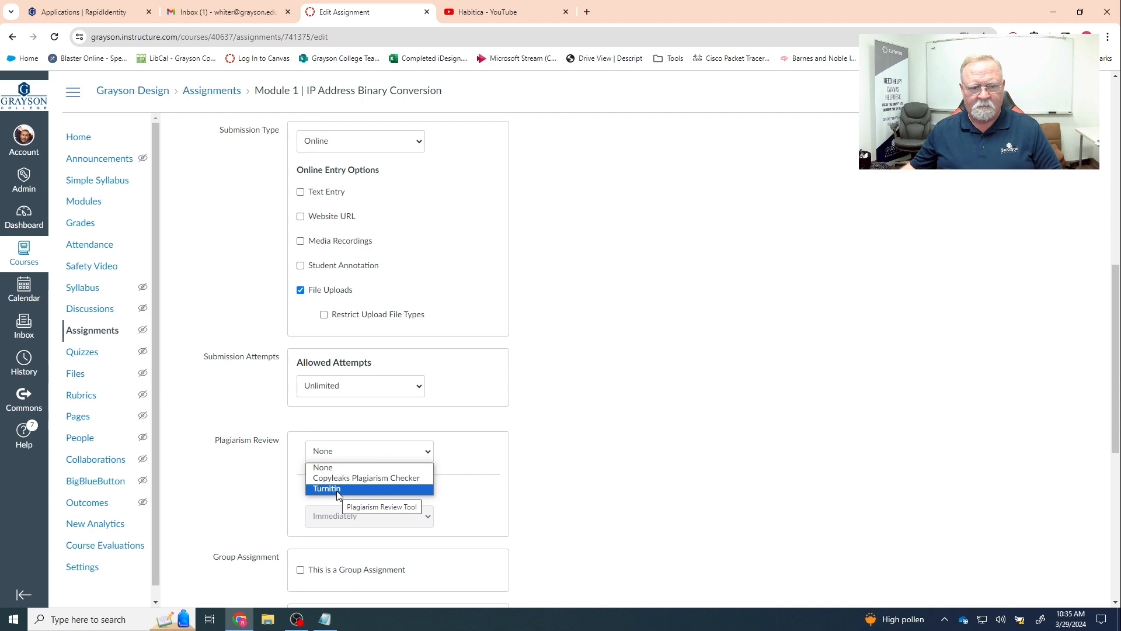
pyautogui.click(628, 422)
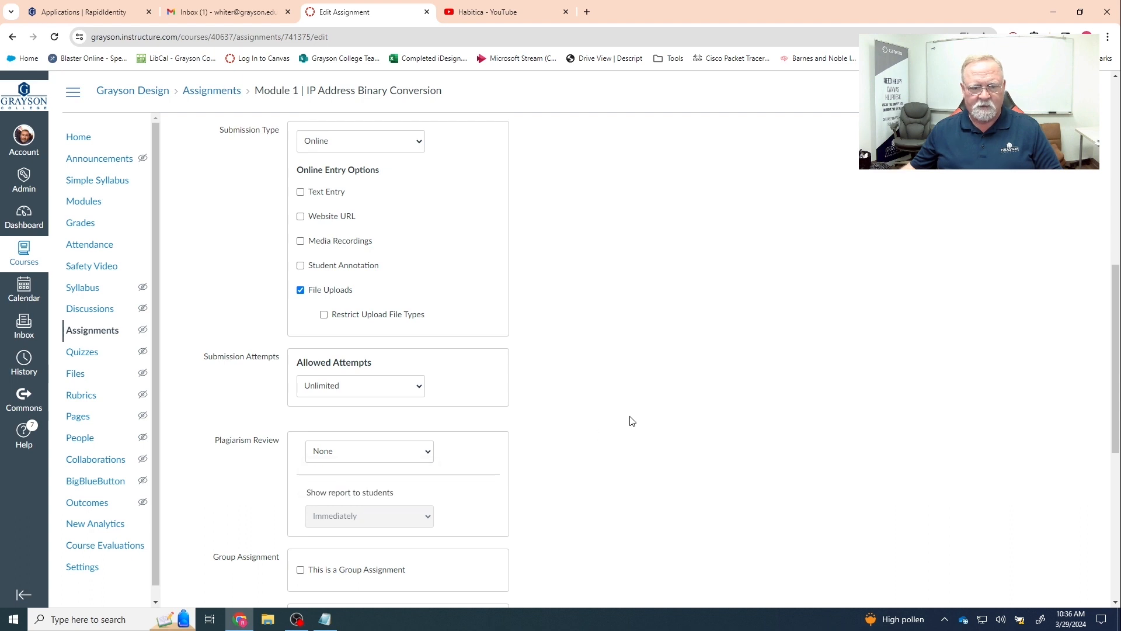
pyautogui.scroll(-3, 633, 426)
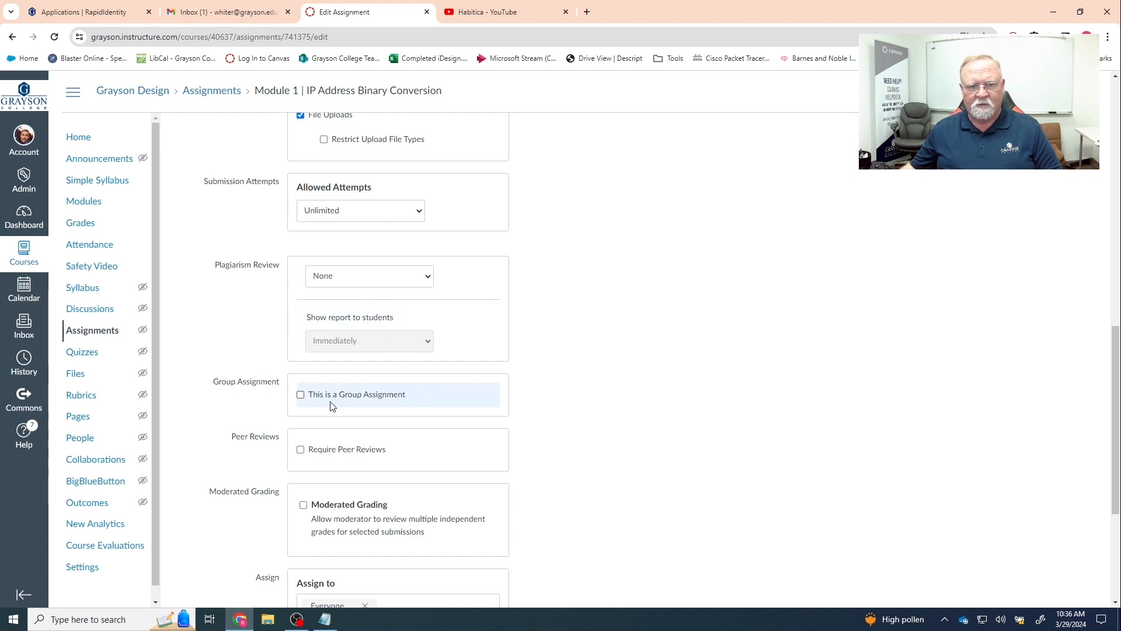
pyautogui.scroll(-3, 400, 407)
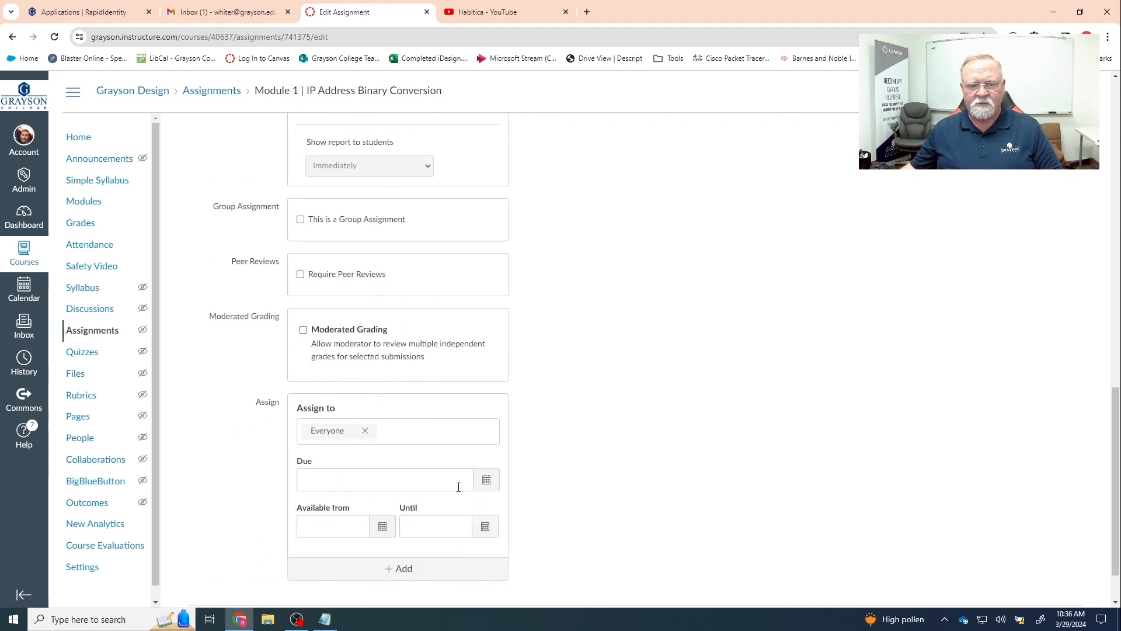
pyautogui.scroll(15, 655, 479)
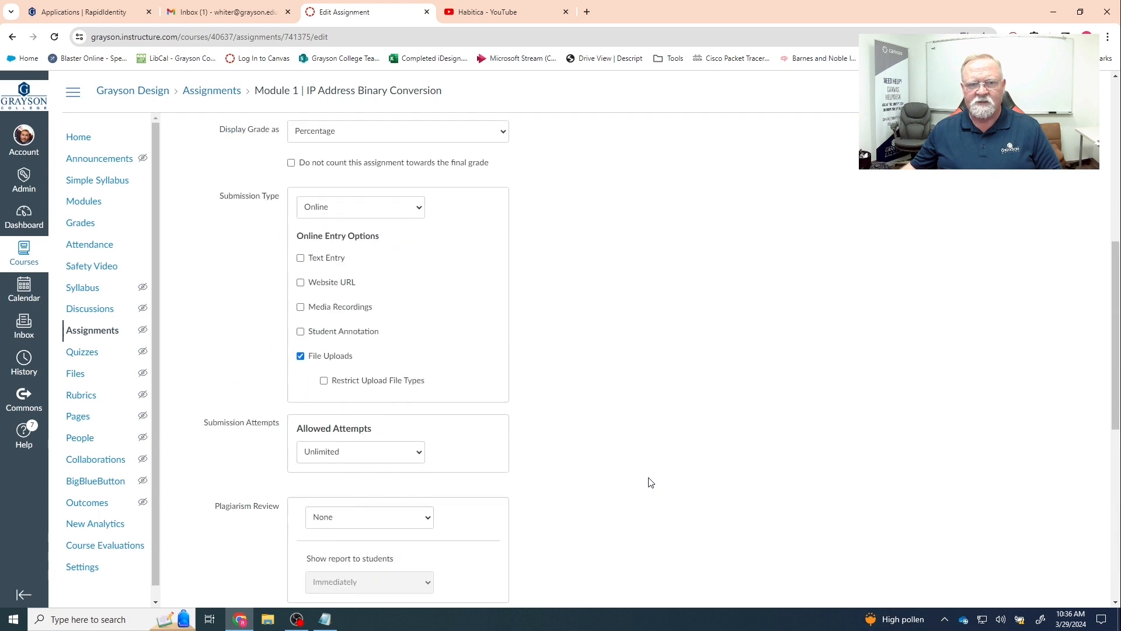
pyautogui.scroll(2, 401, 301)
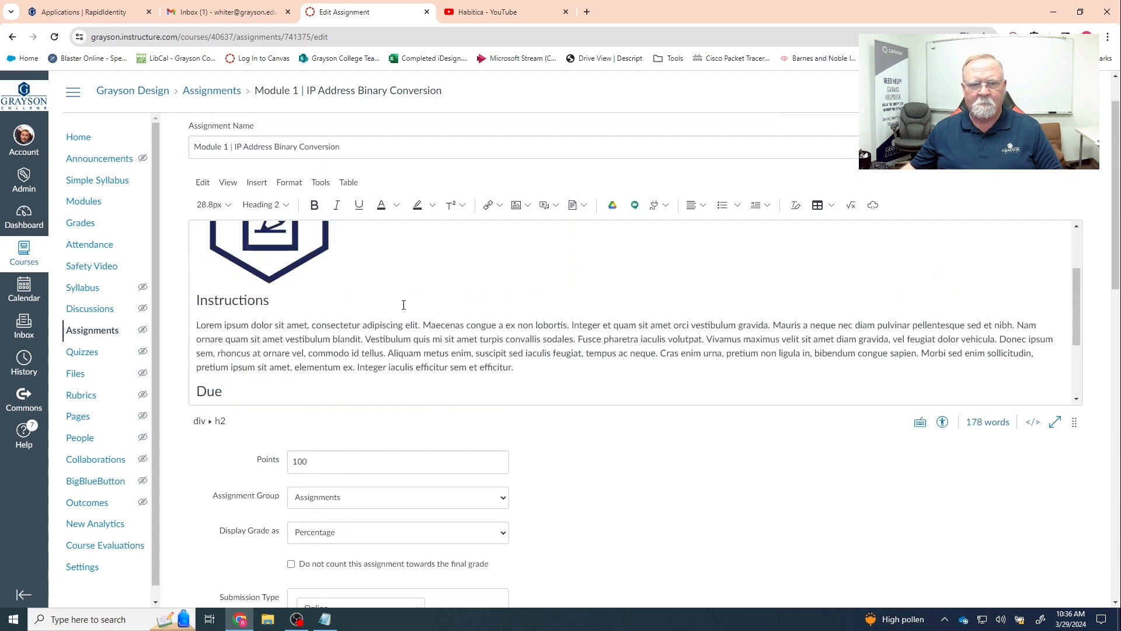
pyautogui.scroll(-2, 408, 309)
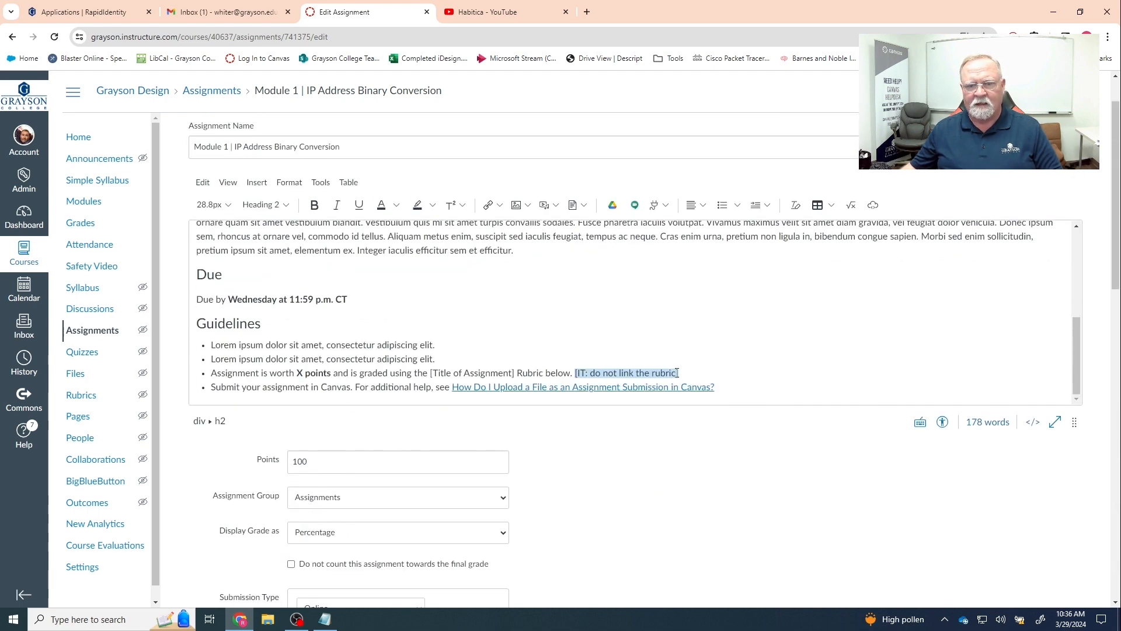
pyautogui.scroll(-12, 731, 496)
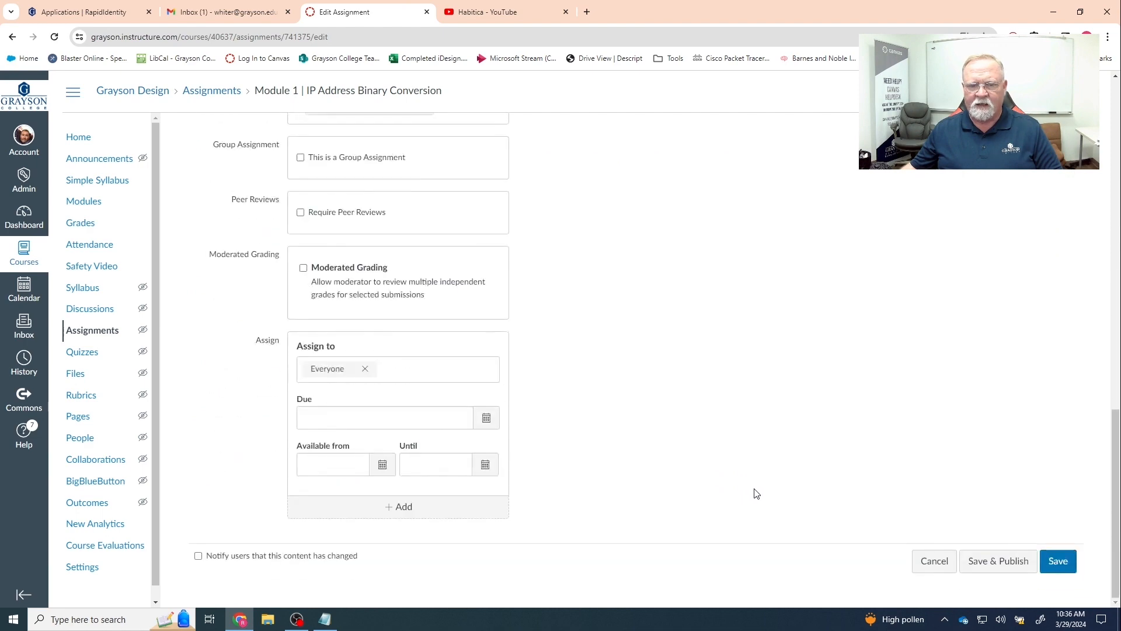
# - Save the assignment changes and continue to the Module 1 | Wrap Up page
pyautogui.click(1058, 561)
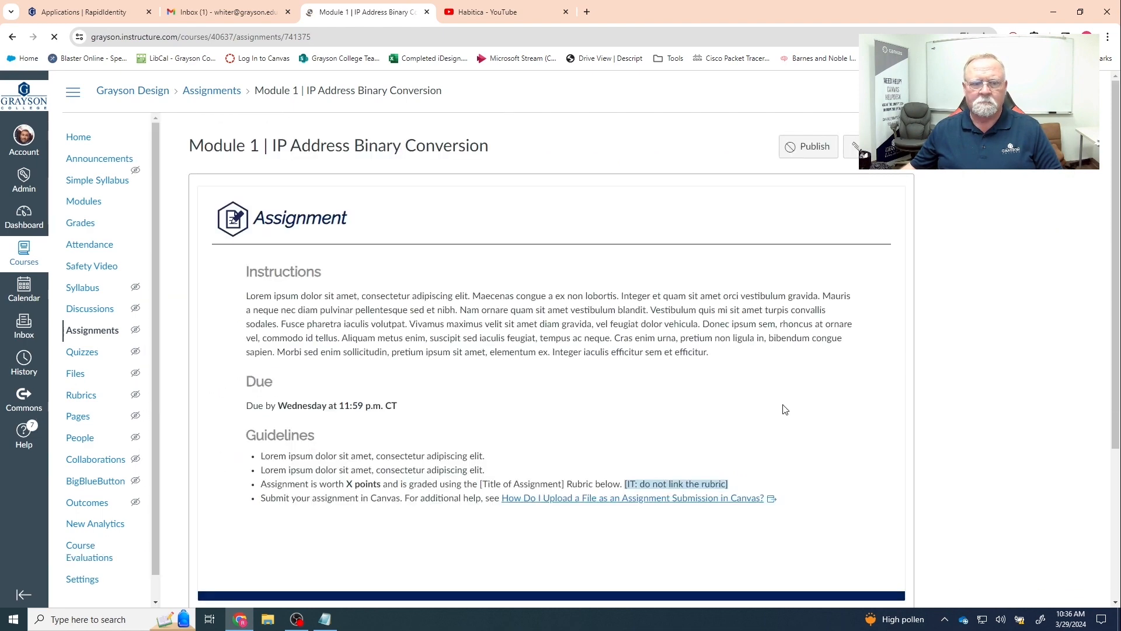
pyautogui.scroll(-3, 733, 406)
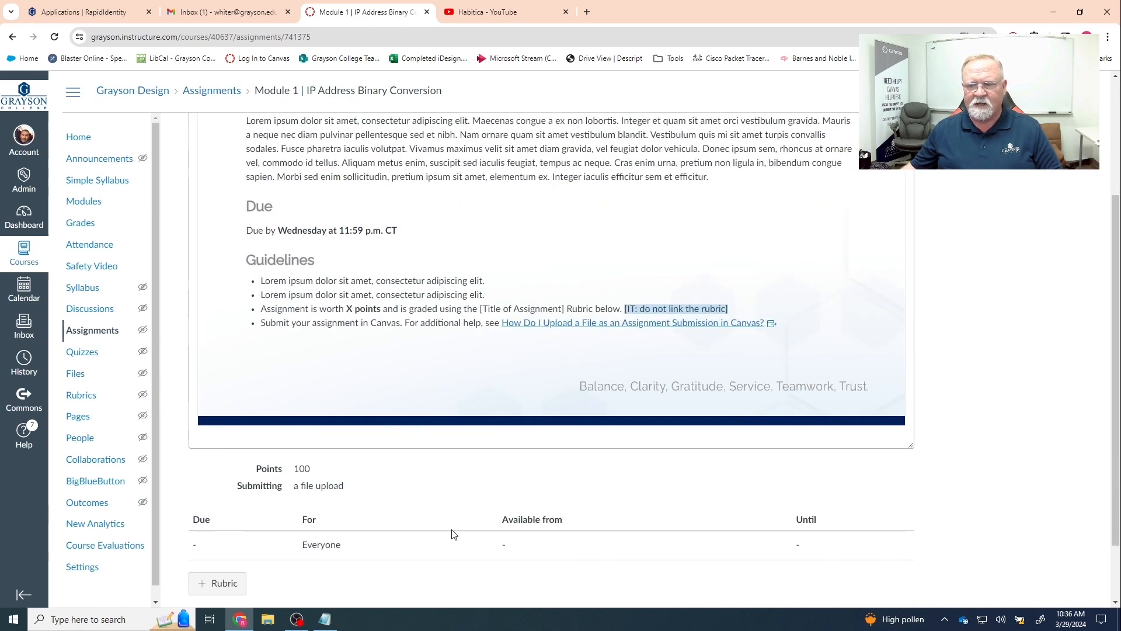
pyautogui.scroll(-2, 454, 534)
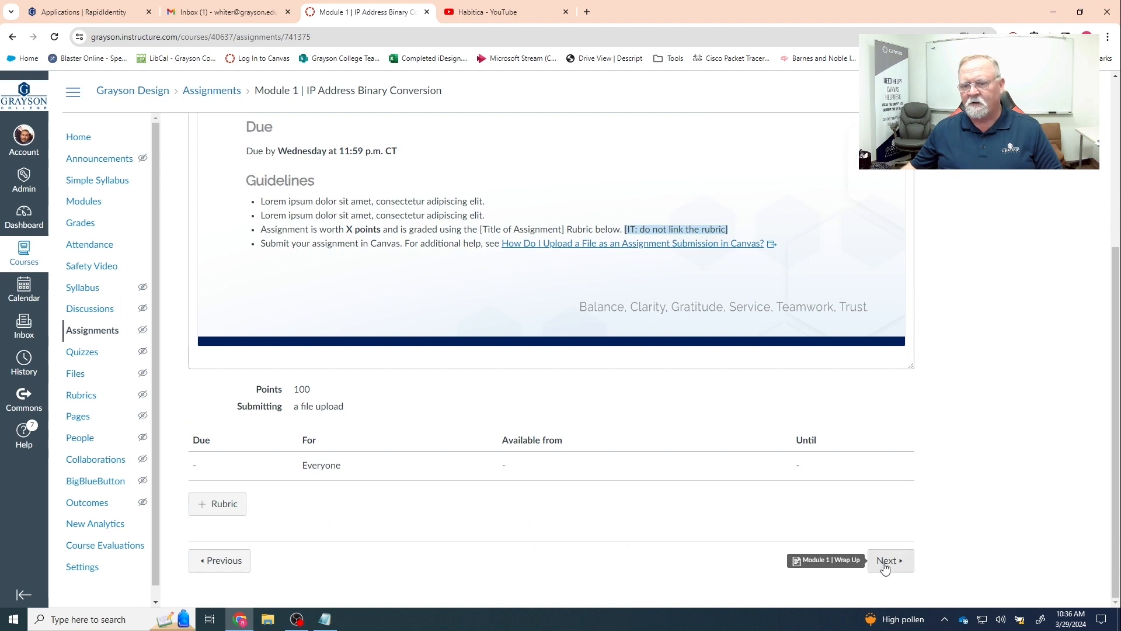
pyautogui.click(886, 561)
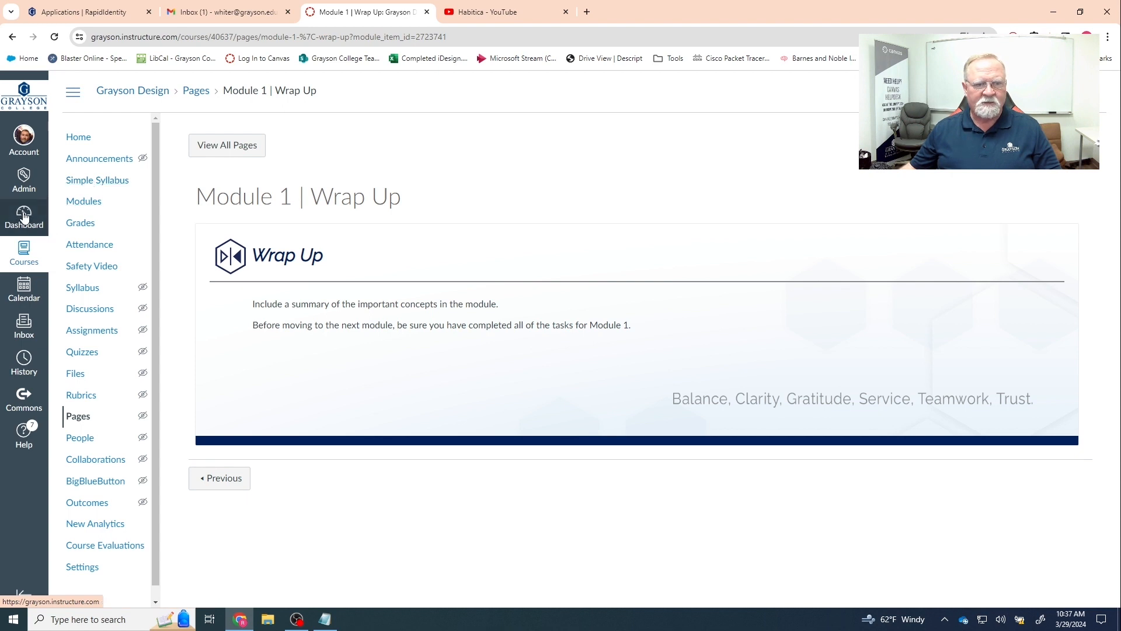
# - Go to the Fundamentals Networking Technologies course's Module 1 | Wrap Up page
pyautogui.click(24, 217)
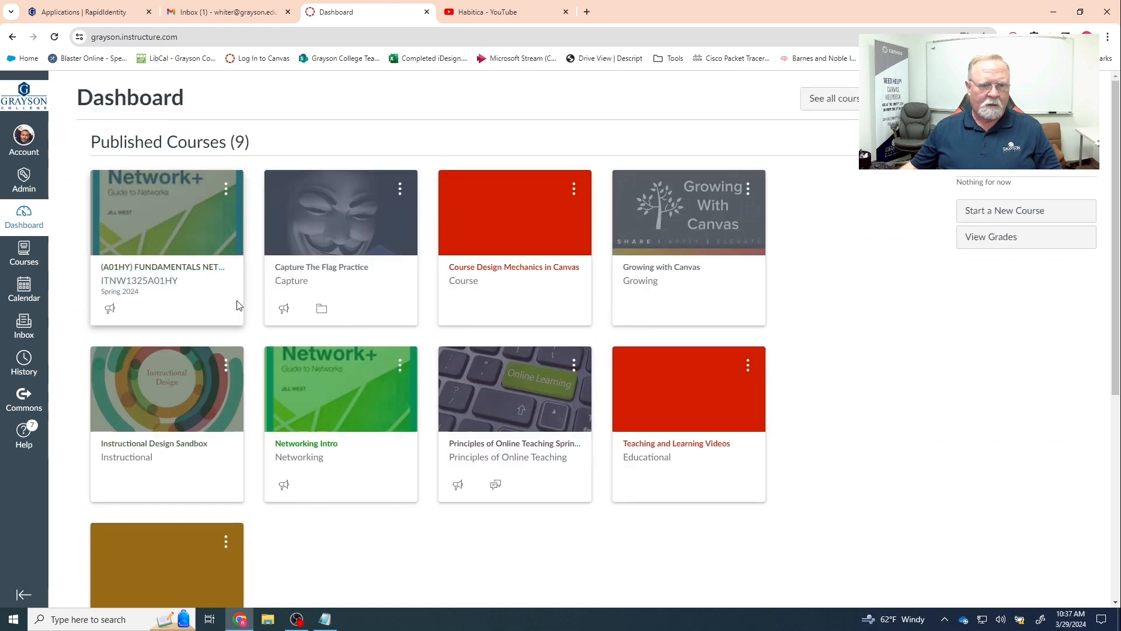
pyautogui.click(162, 275)
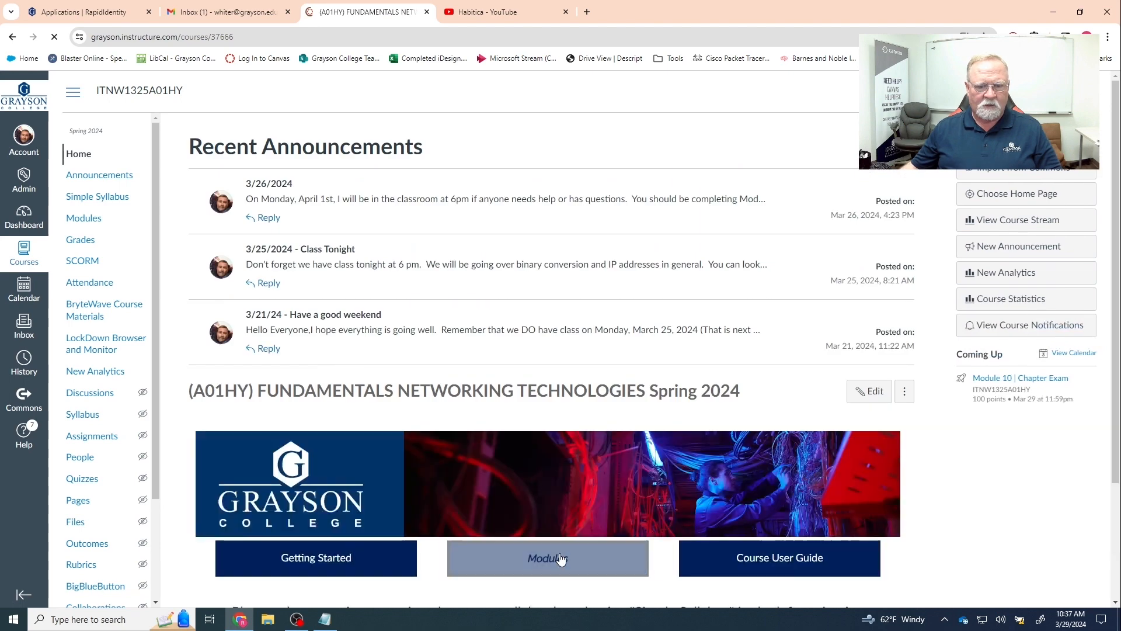
pyautogui.click(559, 559)
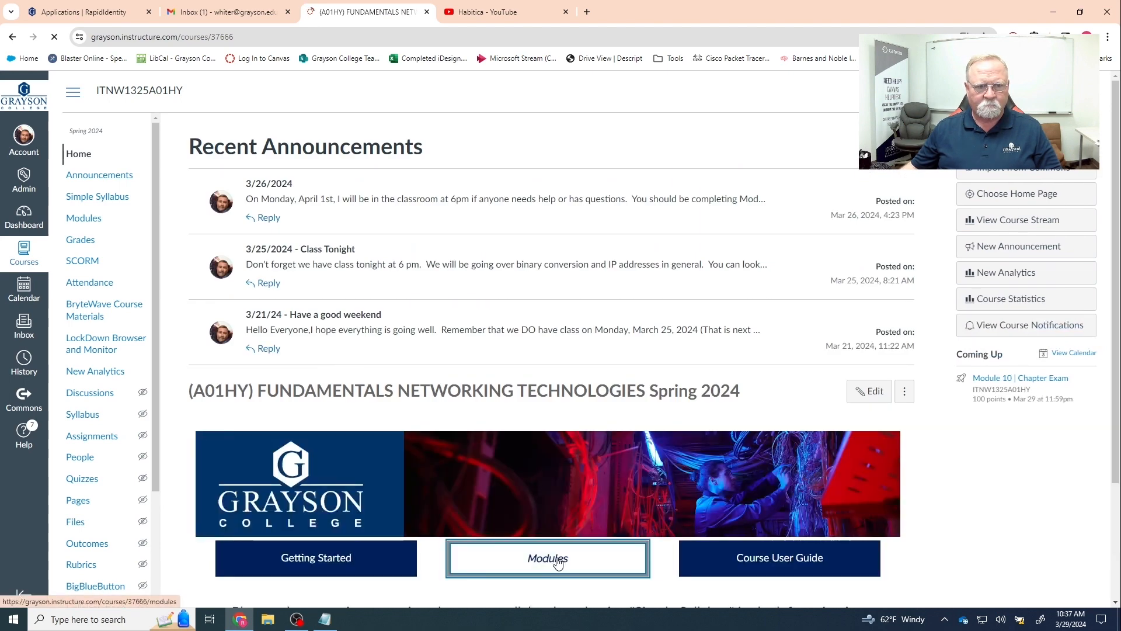
pyautogui.scroll(-5, 441, 395)
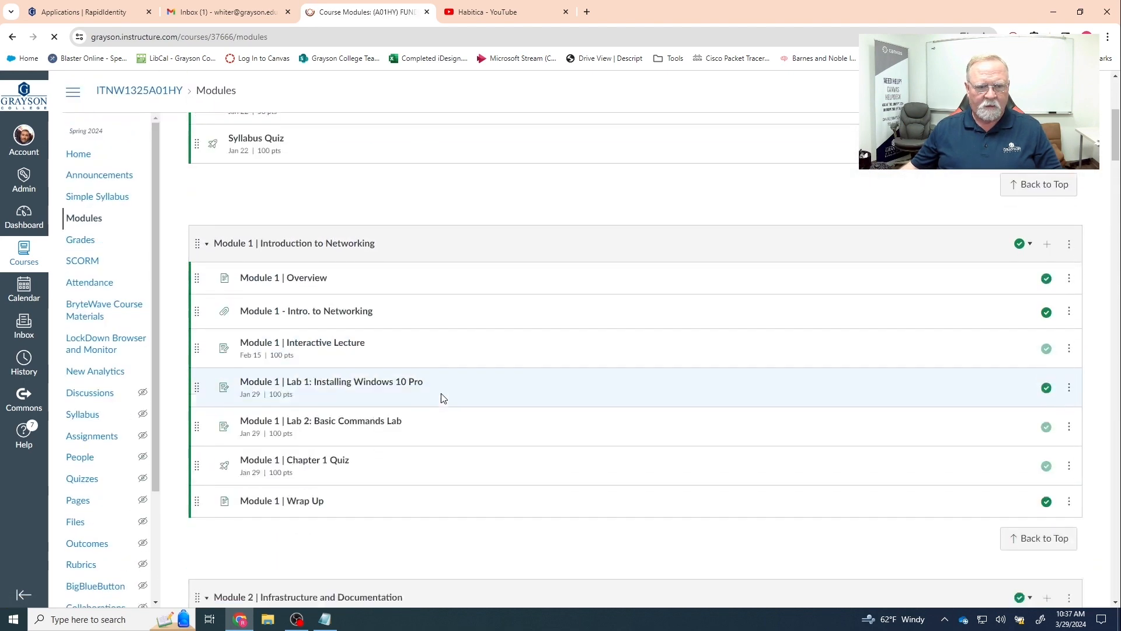
pyautogui.scroll(-3, 440, 394)
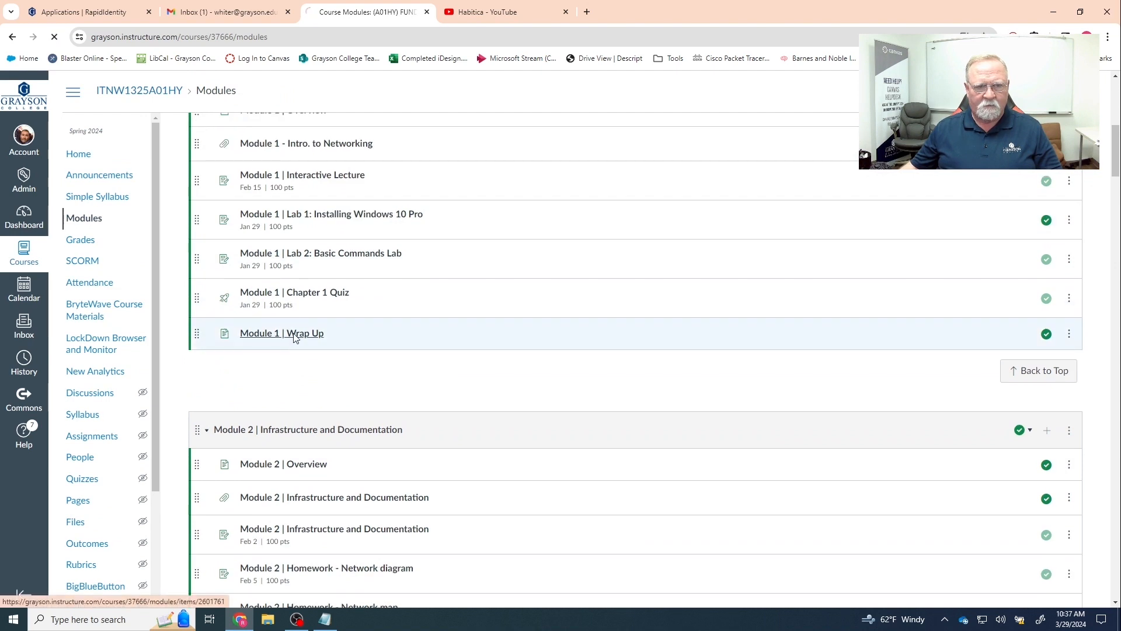
pyautogui.click(295, 335)
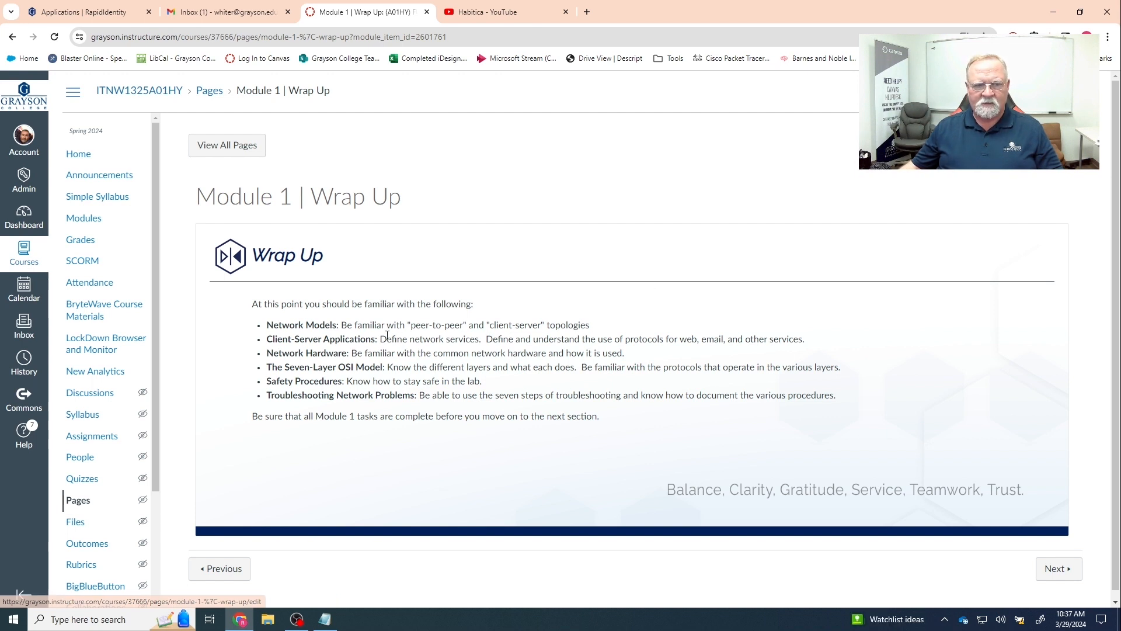
# - Select and copy the wrap-up summary text, then return to the course modules
pyautogui.moveTo(248, 308); pyautogui.dragTo(604, 425)
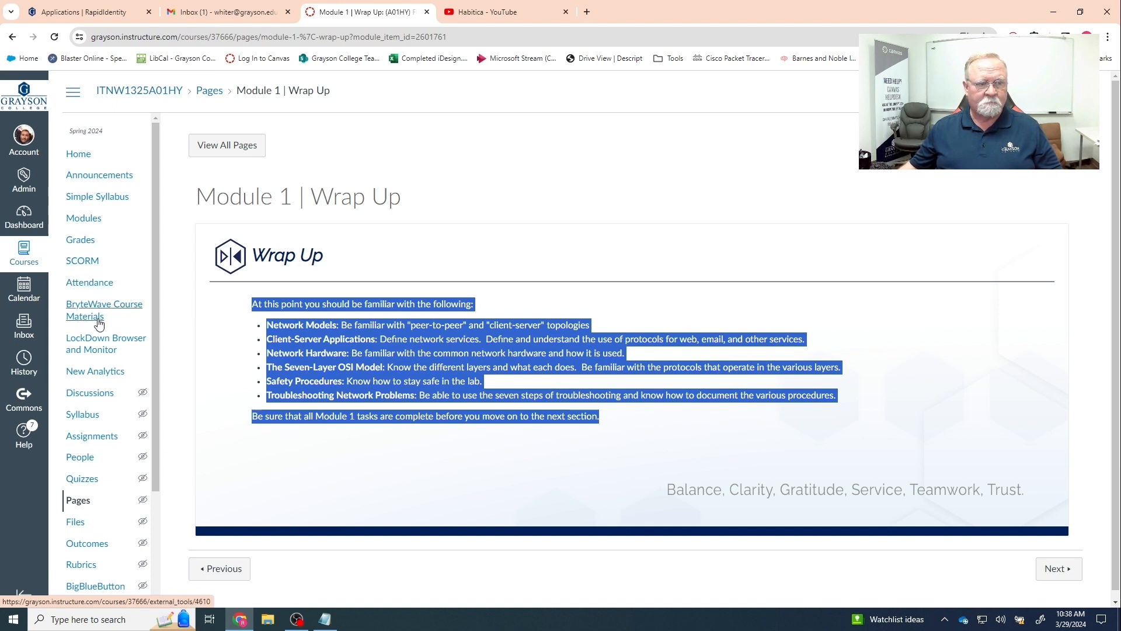
pyautogui.click(80, 225)
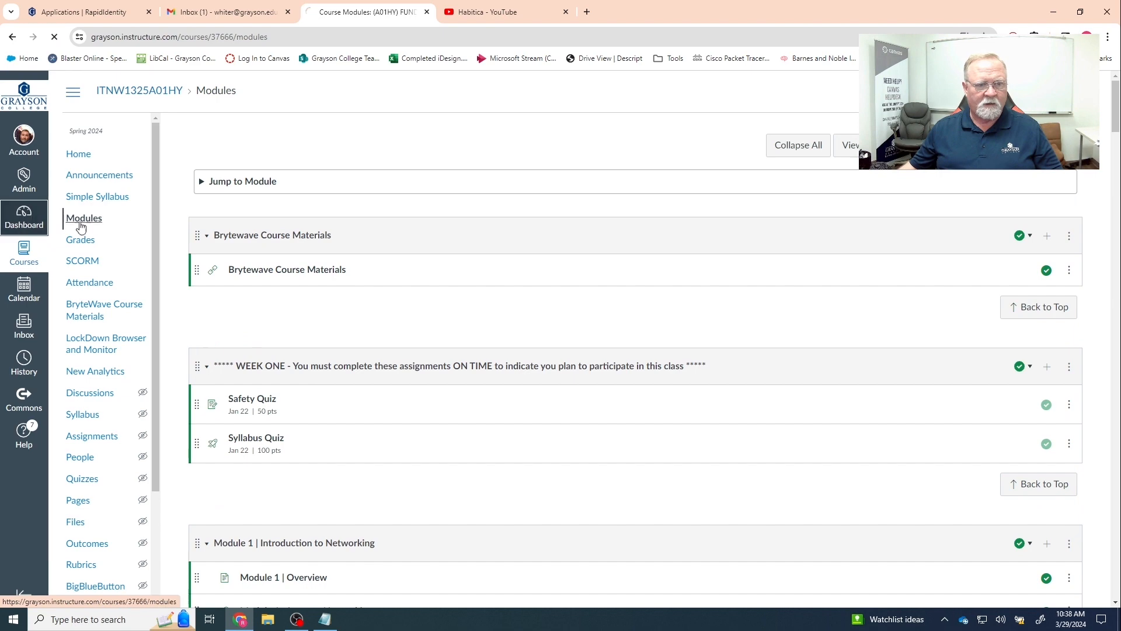
pyautogui.scroll(-6, 418, 455)
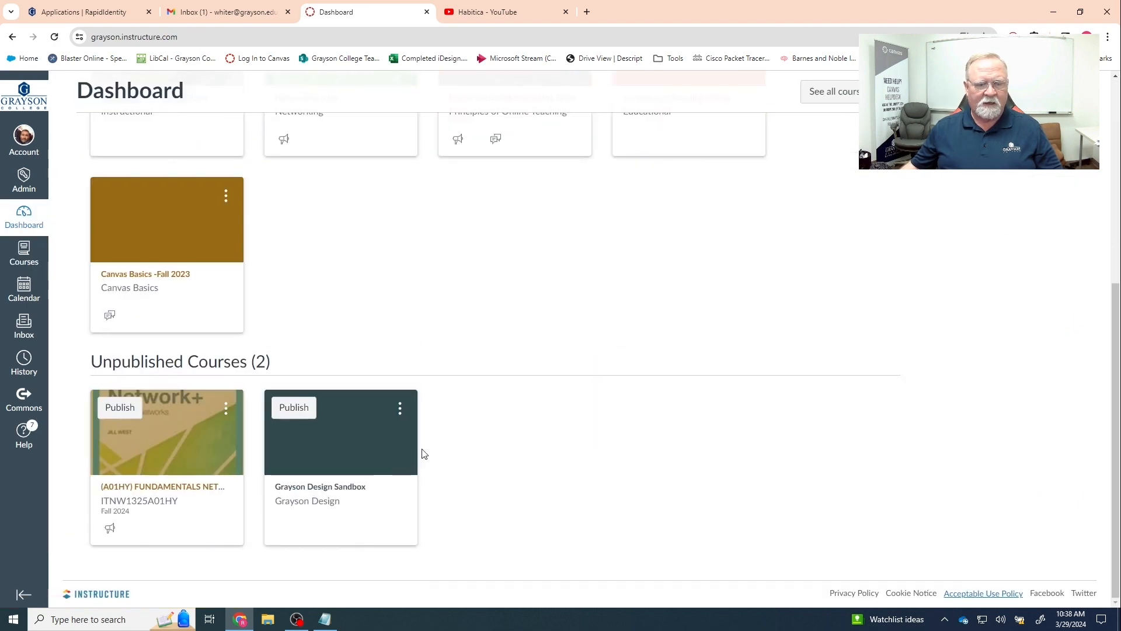
# - Open the Module 1 | Wrap Up page in the Grayson Design Sandbox course
pyautogui.click(310, 491)
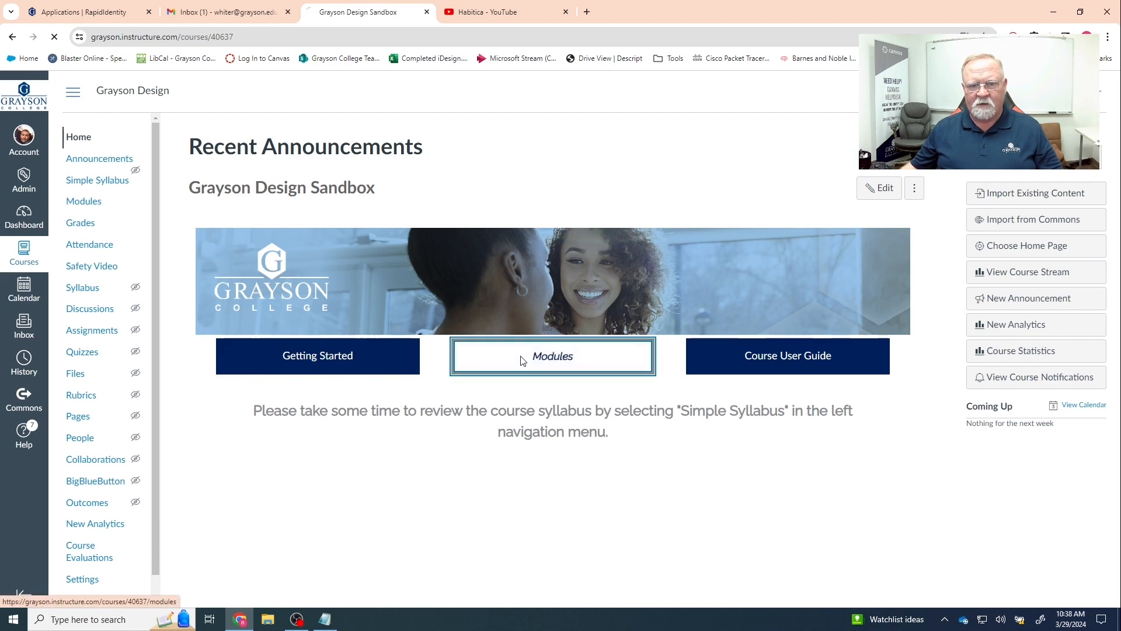
pyautogui.click(522, 360)
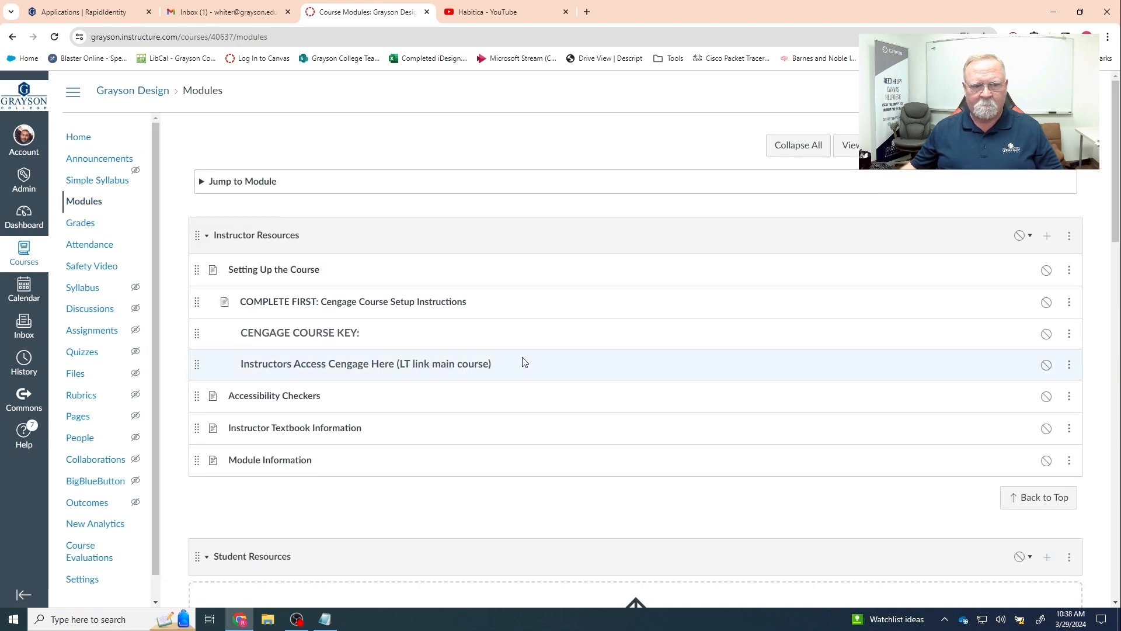
pyautogui.scroll(-8, 525, 362)
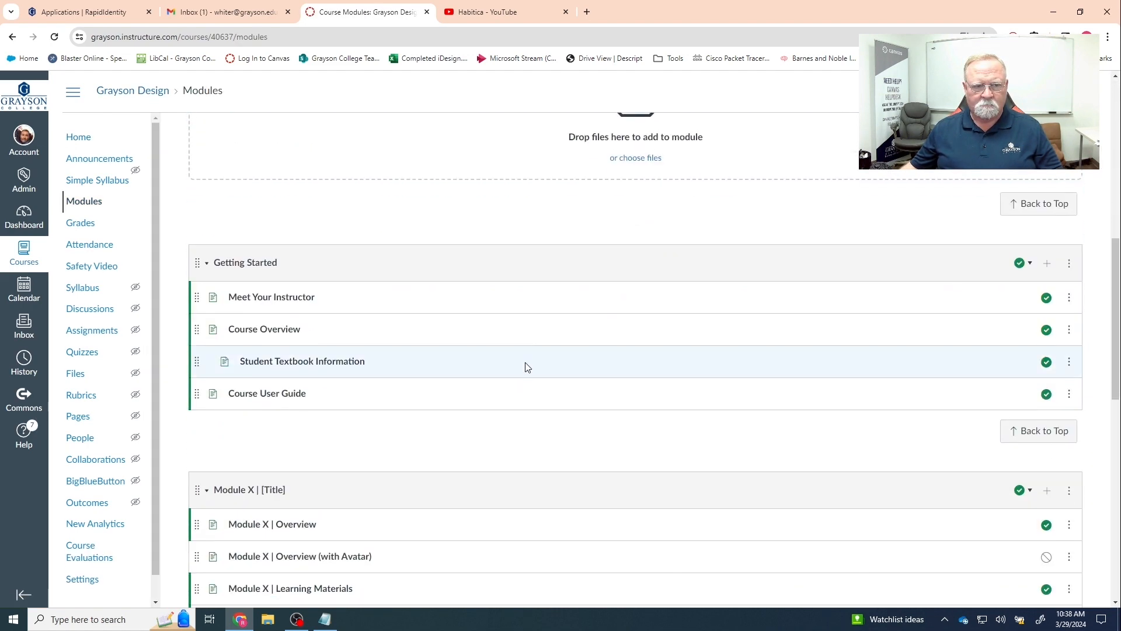
pyautogui.scroll(-9, 527, 367)
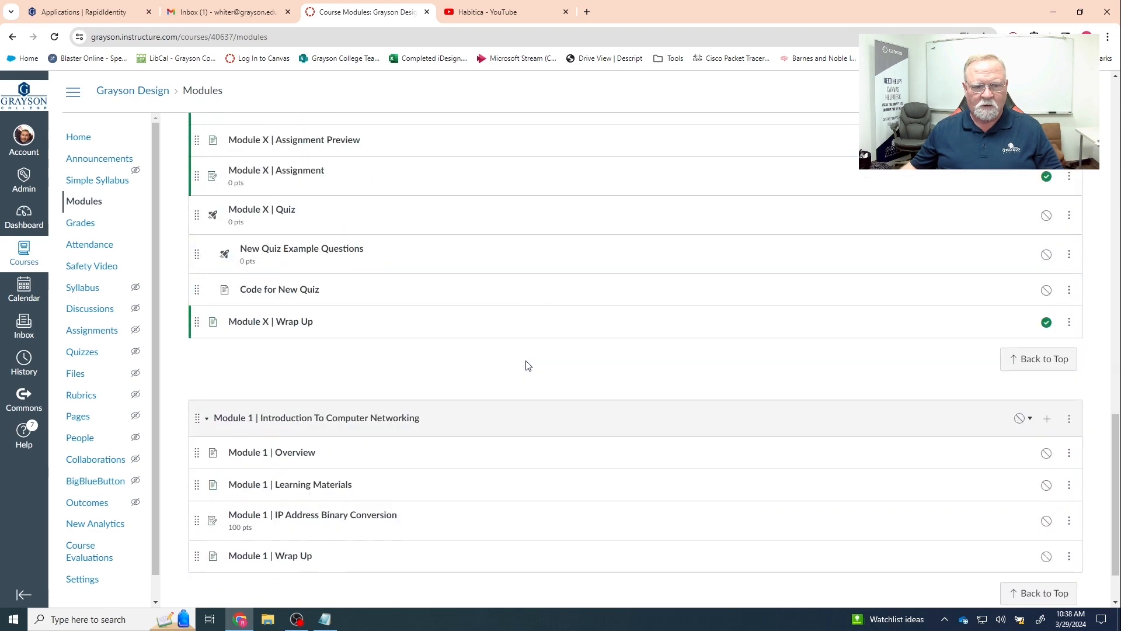
pyautogui.scroll(-1, 527, 365)
pyautogui.click(291, 484)
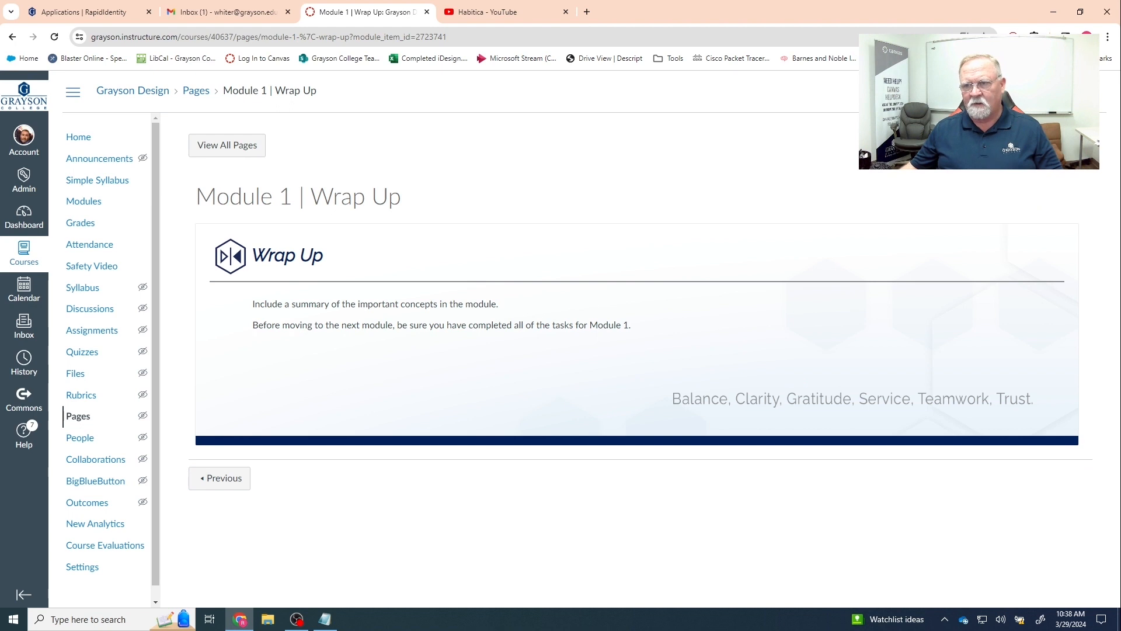
# - Paste the copied networking summary over the two placeholder paragraphs and save the page
pyautogui.click(1044, 145)
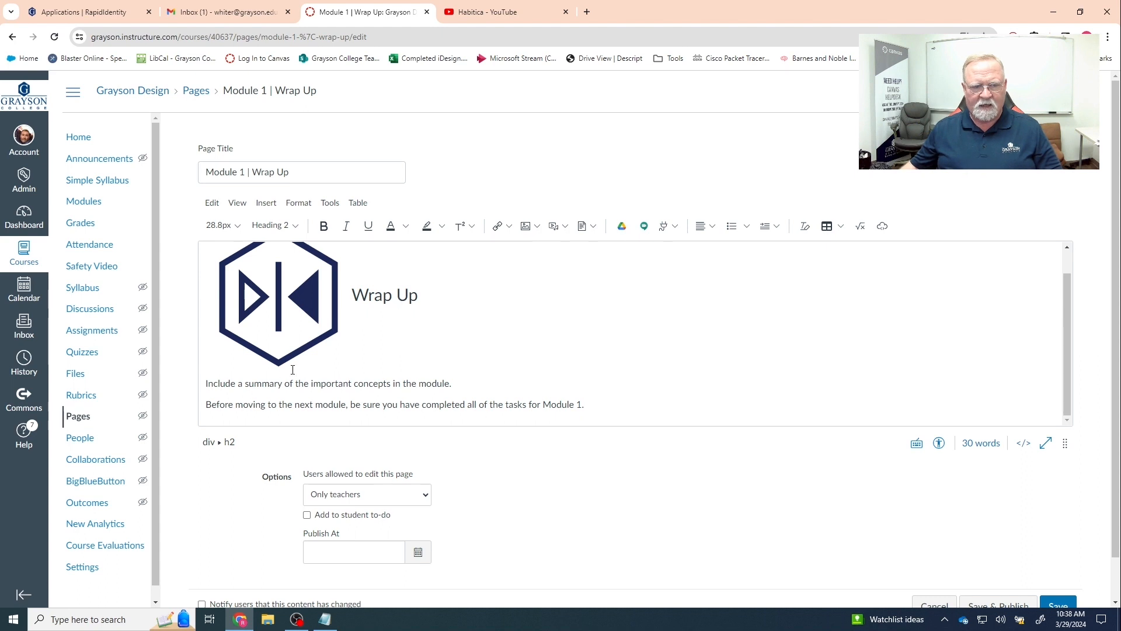
pyautogui.moveTo(205, 385); pyautogui.dragTo(611, 402)
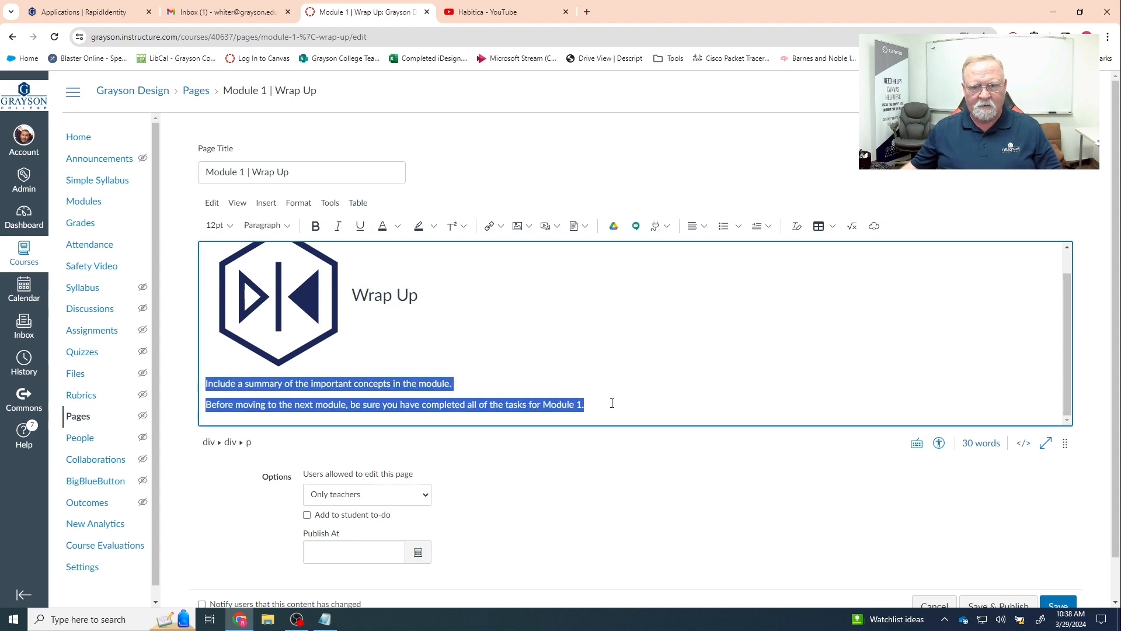
pyautogui.write('At this point you should be familiar with the following: Network Models: Be familiar with "peer-to-peer" and "client-server" topologies Client-Server Applications: Define network services.  Define and understand the use of protocols for web, email, and other services. Network Hardware: Be familiar with the common network hardware and how it is used. The Seven-Layer OSI Model: Know the different layers and what each does.  Be familiar with the protocols that operate in the various layers. Safety Procedures: Know how to stay safe in the lab. Troubleshooting Network Problems: Be able to use the seven steps of troubleshooting and know how to document the various procedures. Be sure that all Module 1 tasks are complete before you move on to the next section.')
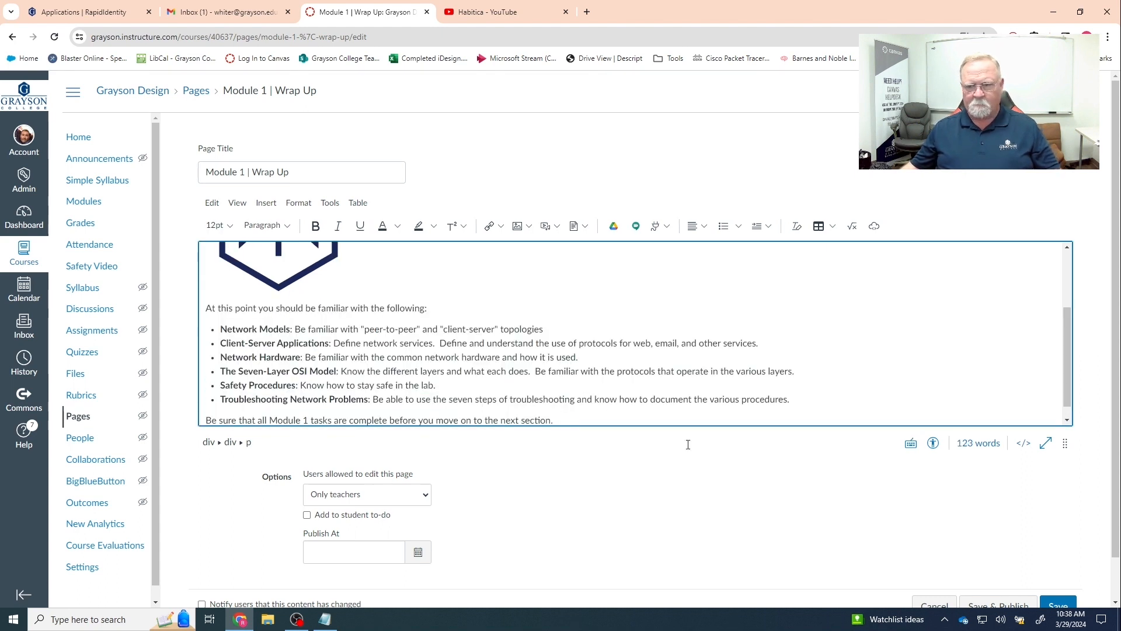
pyautogui.click(1045, 603)
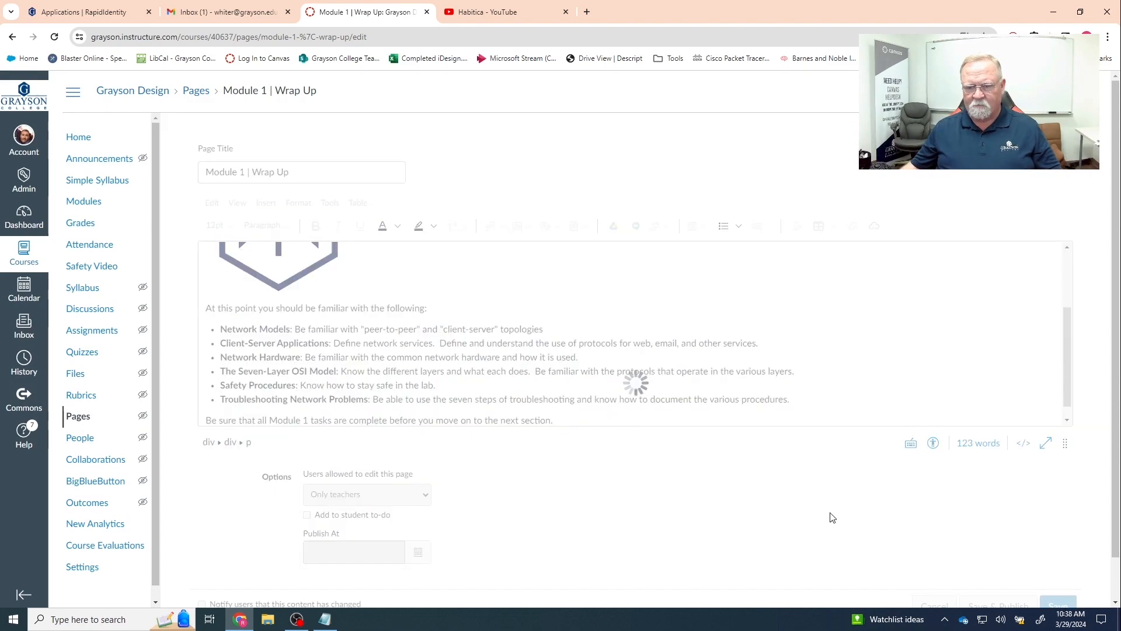